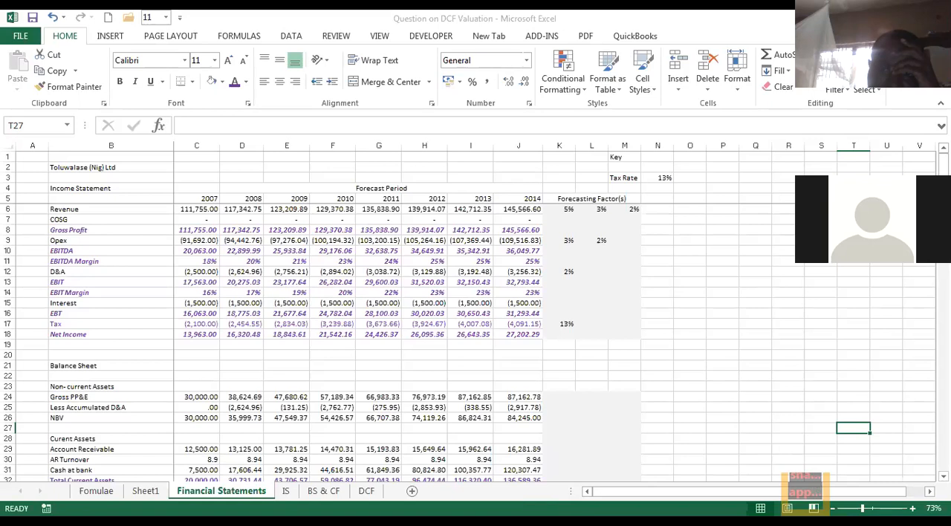
Review the balance sheet section on the Financial Statements sheet.
mouse_move(810, 399)
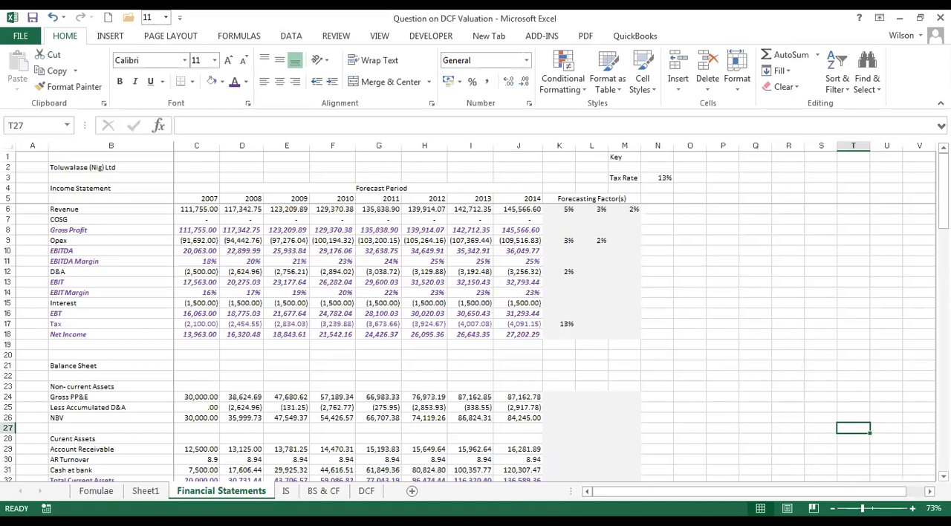
left_click_drag(943, 186, 943, 230)
left_click(805, 522)
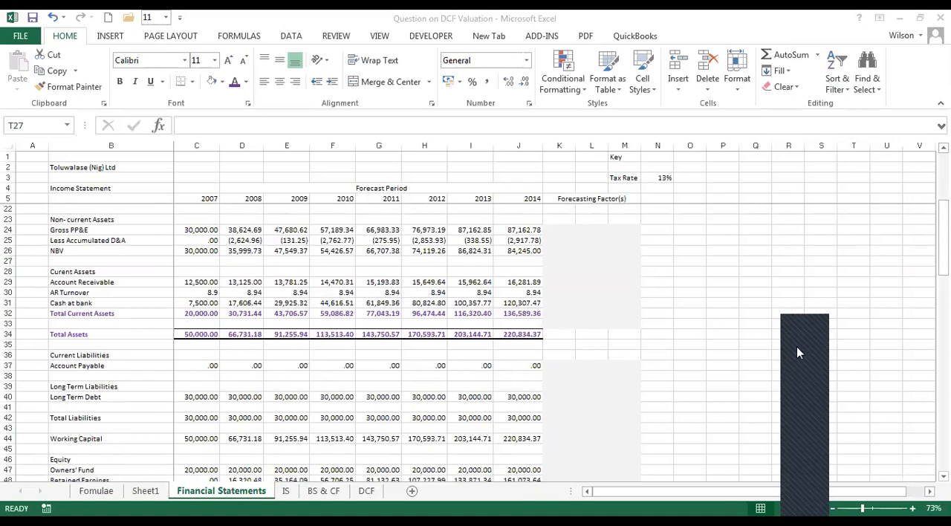
left_click(690, 360)
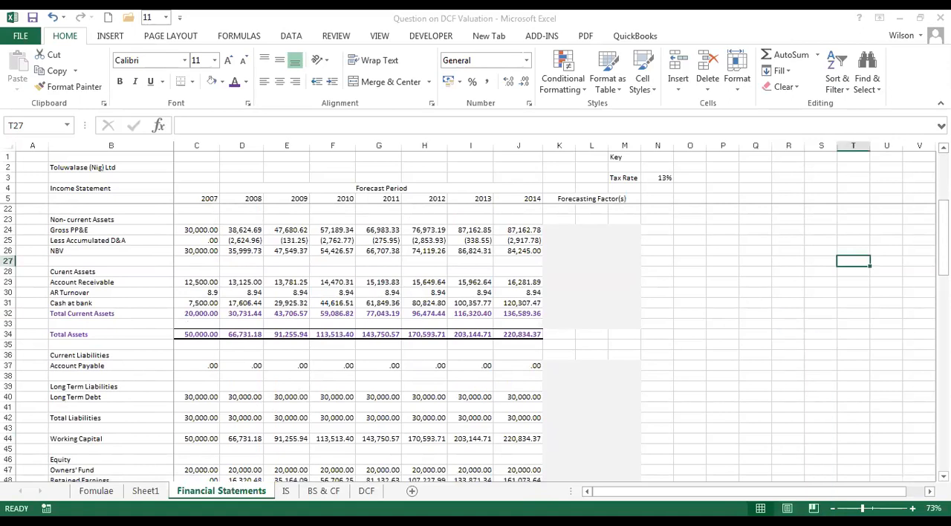
Glance at the Fomulae sheet and bring up the beginning of the case study on Sheet1.
left_click(101, 492)
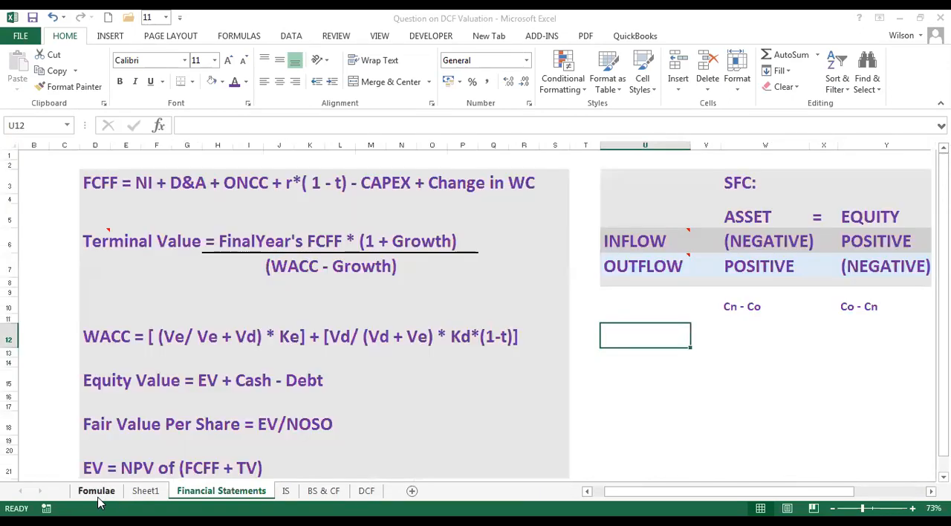
left_click(146, 491)
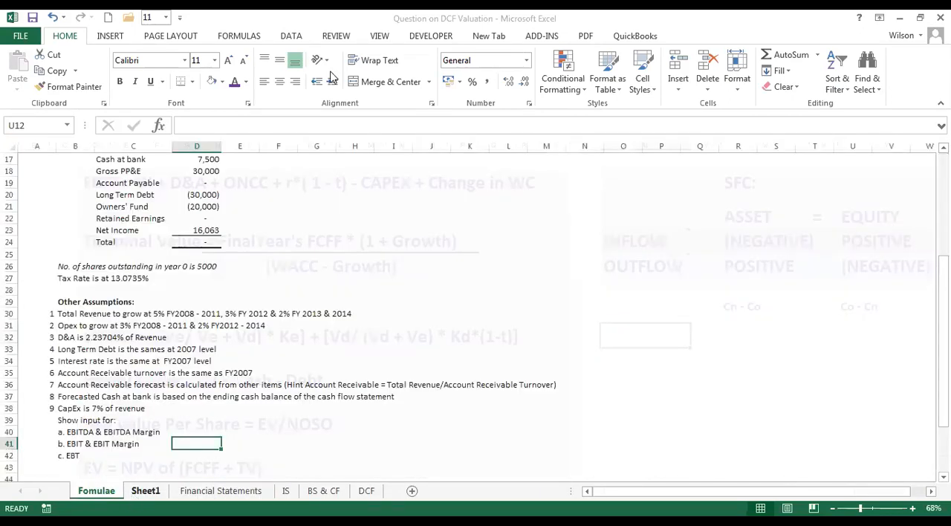
key("alt+Tab")
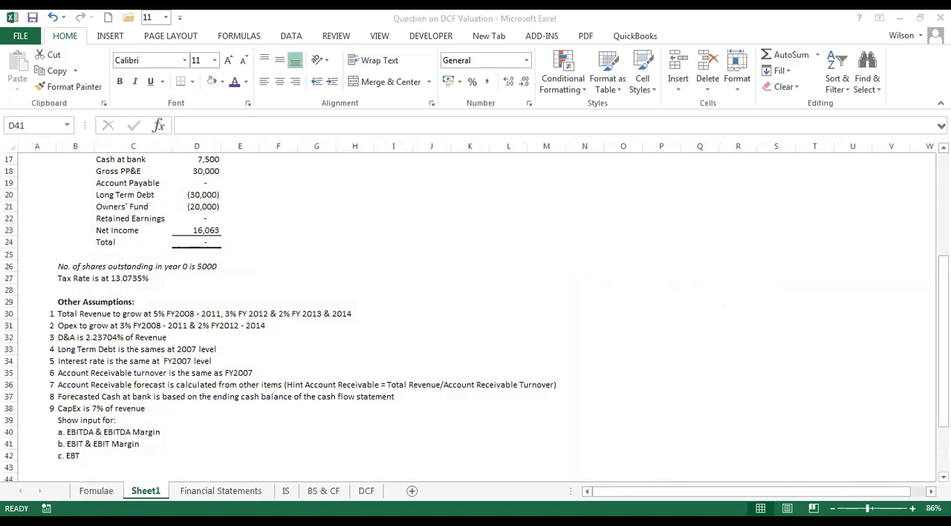
key("alt+Tab")
left_click_drag(944, 280, 944, 178)
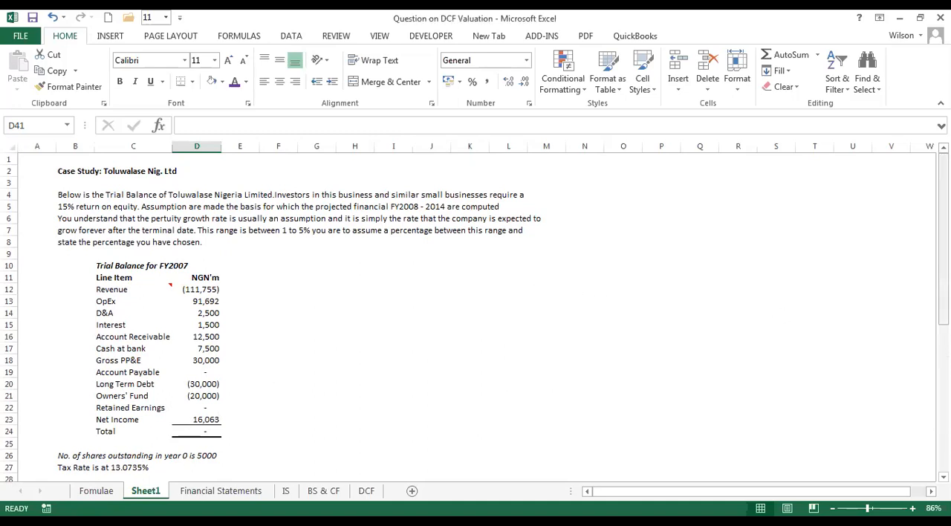
left_click_drag(943, 307, 943, 307)
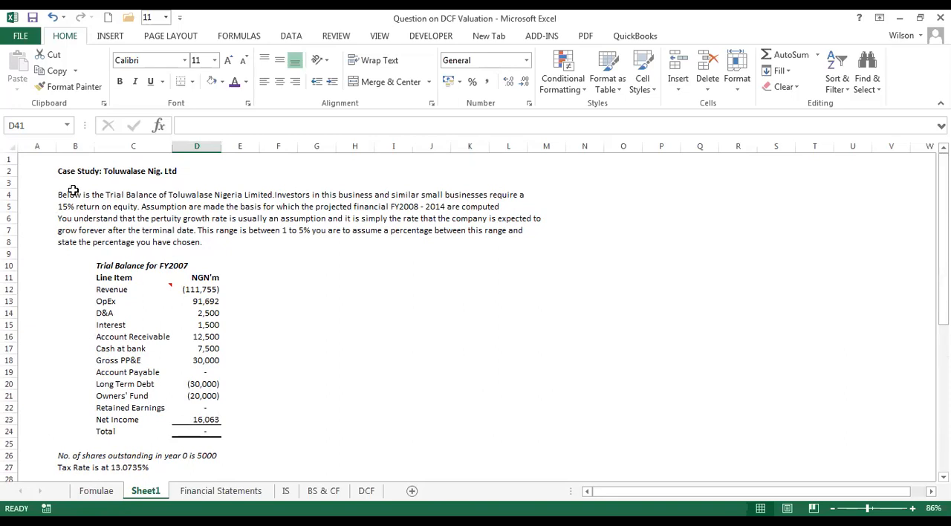
Highlight the case study title in B2 and the case text from B4 down to the Required heading.
left_click_drag(80, 171, 110, 172)
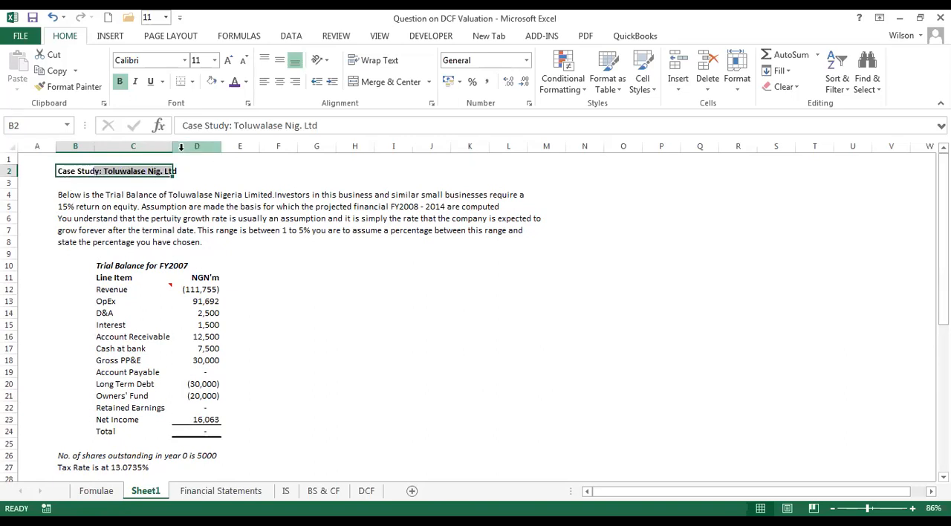
left_click_drag(71, 197, 531, 491)
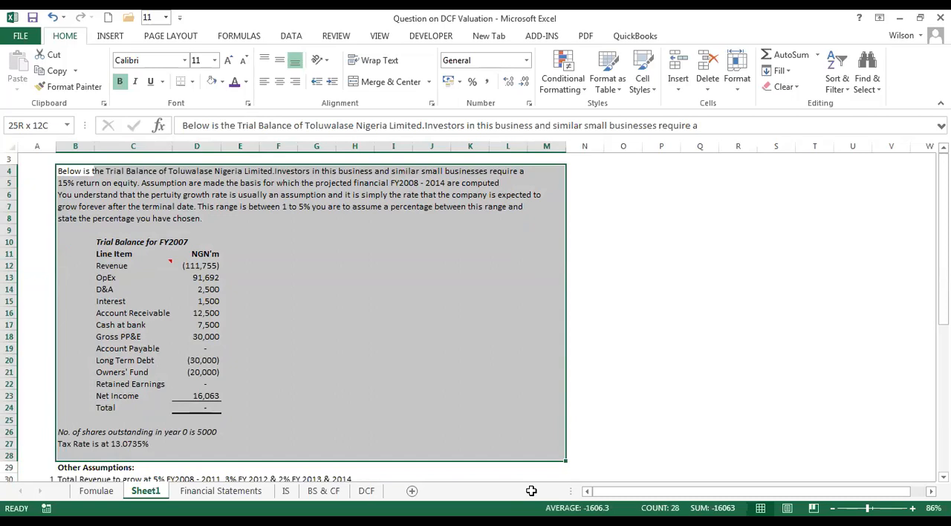
left_click_drag(532, 490, 528, 464)
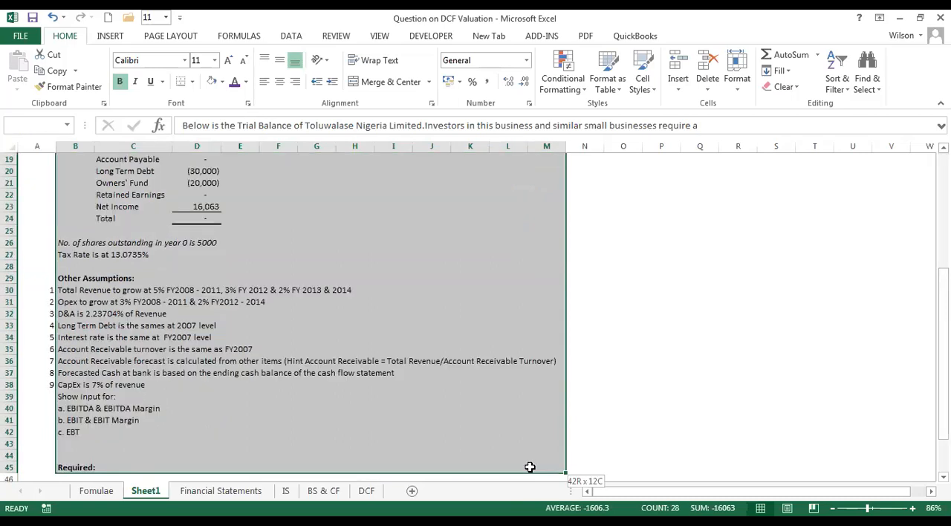
left_click_drag(42, 197, 52, 175)
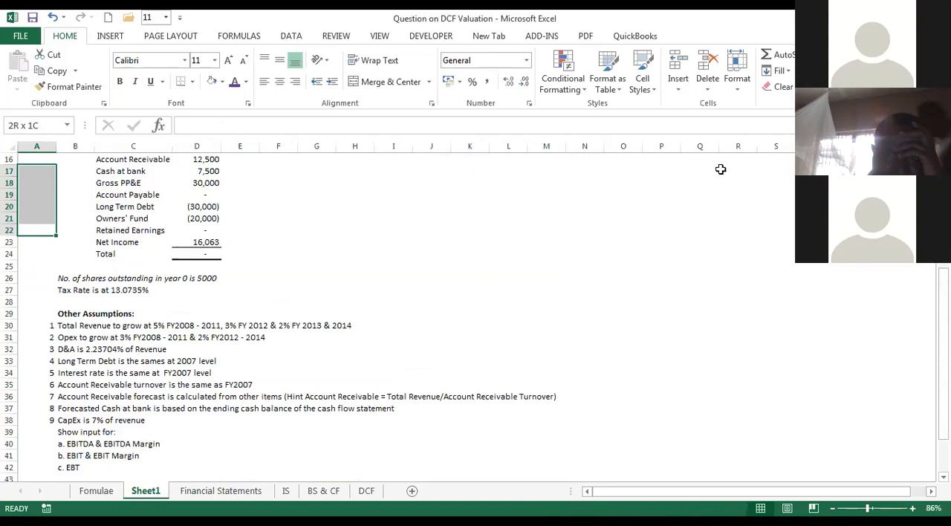
Read the case study introduction in rows 4 to 8 above the trial balance on Sheet1.
scroll(585, 324, "up", 4)
left_click(585, 324)
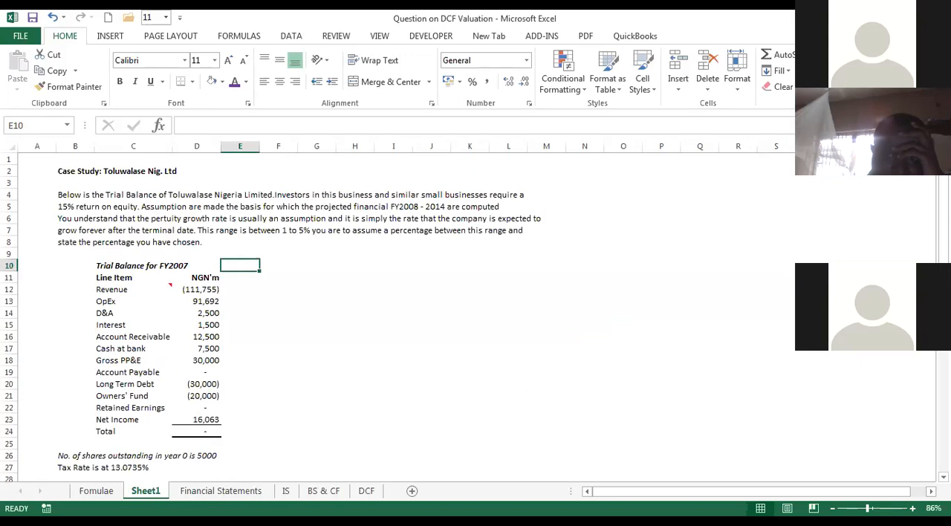
left_click(569, 263)
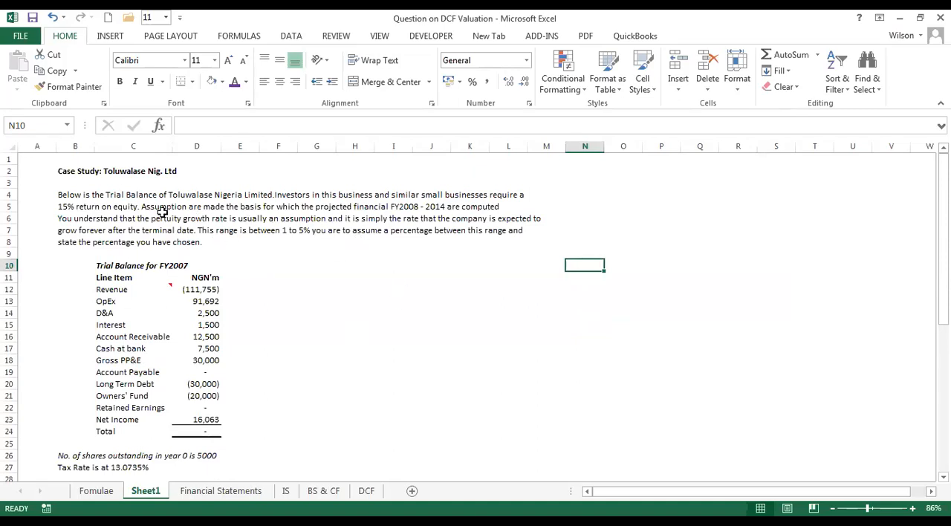
left_click(71, 195)
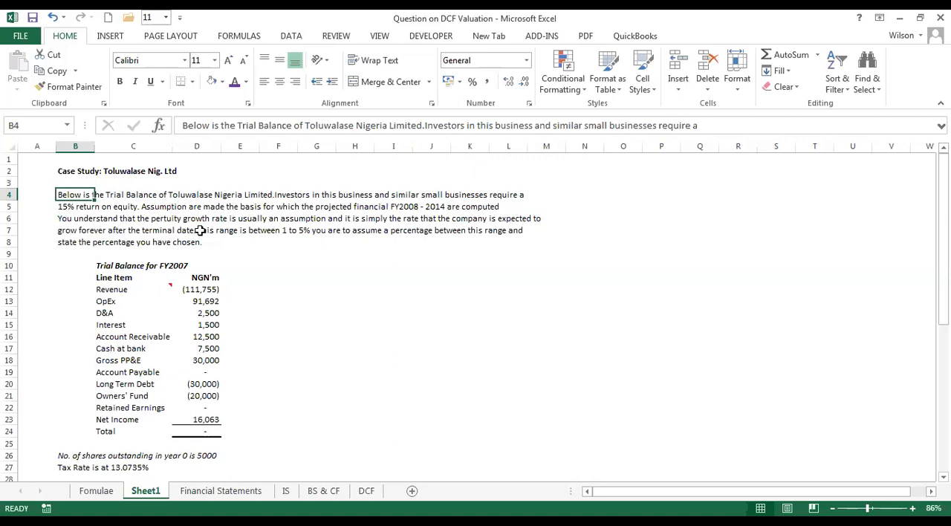
mouse_move(944, 228)
left_mouse_down()
mouse_move(944, 342)
mouse_move(943, 227)
left_mouse_up()
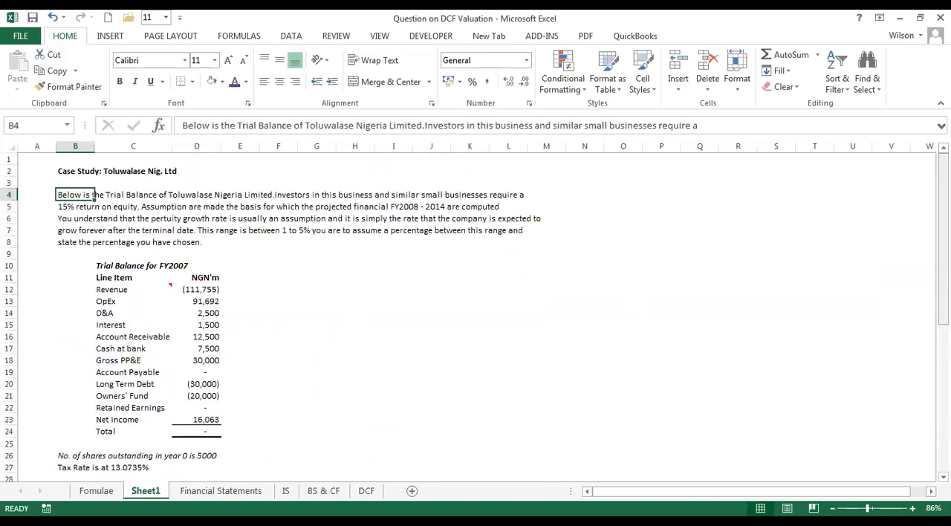
left_click(296, 360)
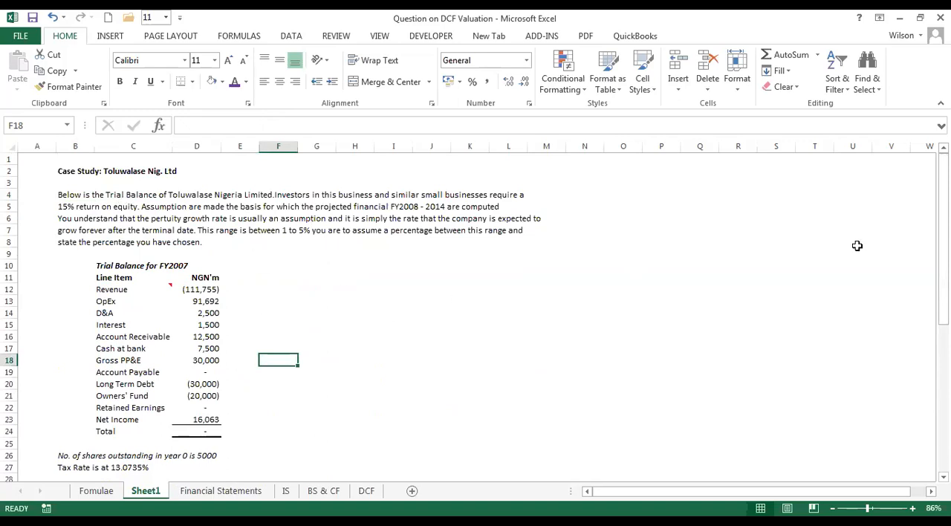
mouse_move(944, 180)
left_mouse_down()
mouse_move(944, 326)
mouse_move(944, 188)
left_mouse_up()
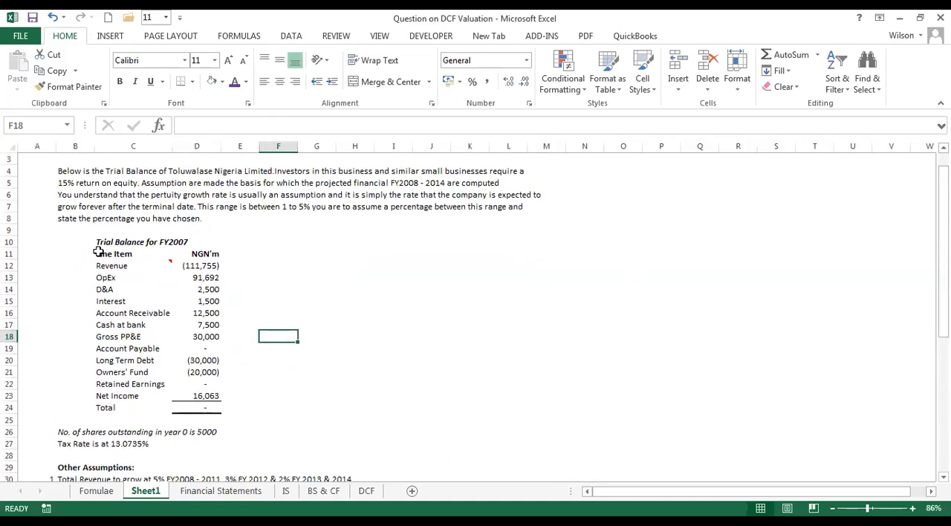
Highlight the FY2007 trial balance from its heading down to the Total row and look it over.
left_click_drag(112, 242, 198, 406)
left_click(401, 301)
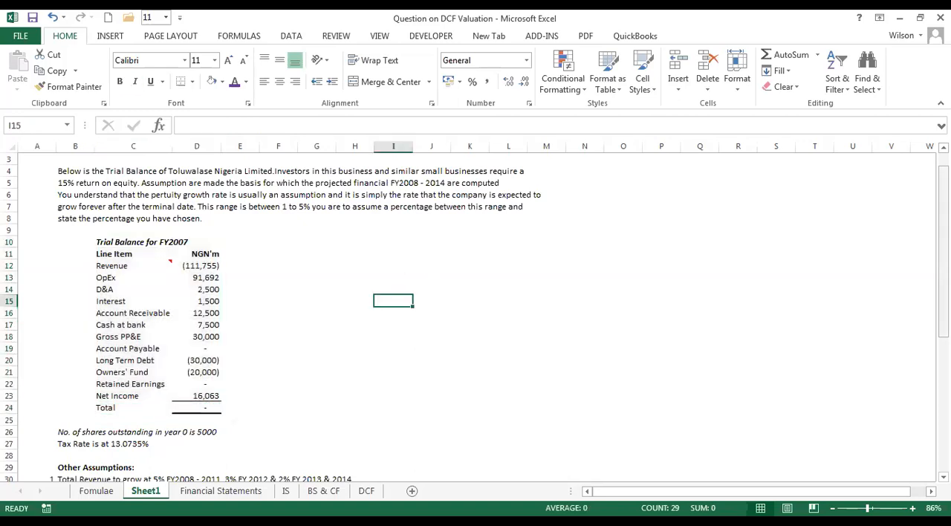
mouse_move(944, 232)
left_mouse_down()
mouse_move(944, 220)
mouse_move(943, 240)
left_mouse_up()
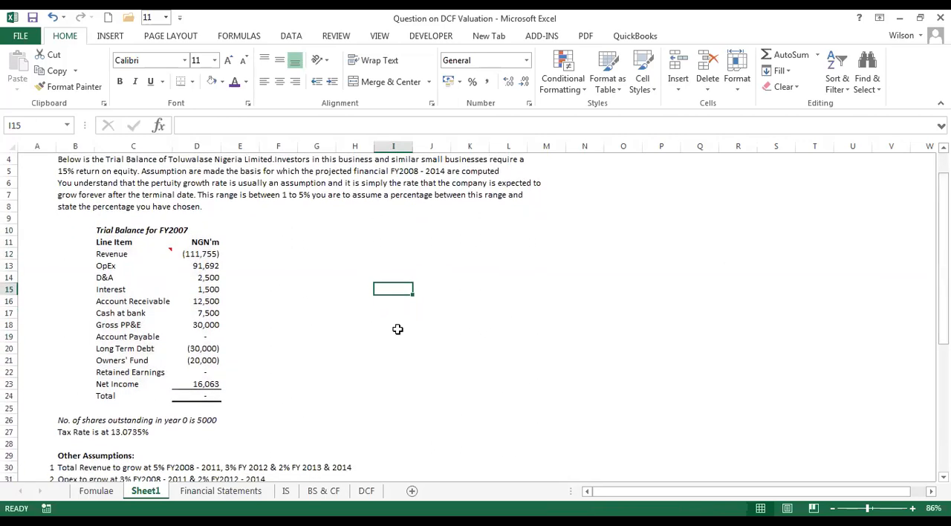
Examine the cash flow section of the Financial Statements sheet and the capital structure and valuation layout on the DCF sheet.
left_click(227, 492)
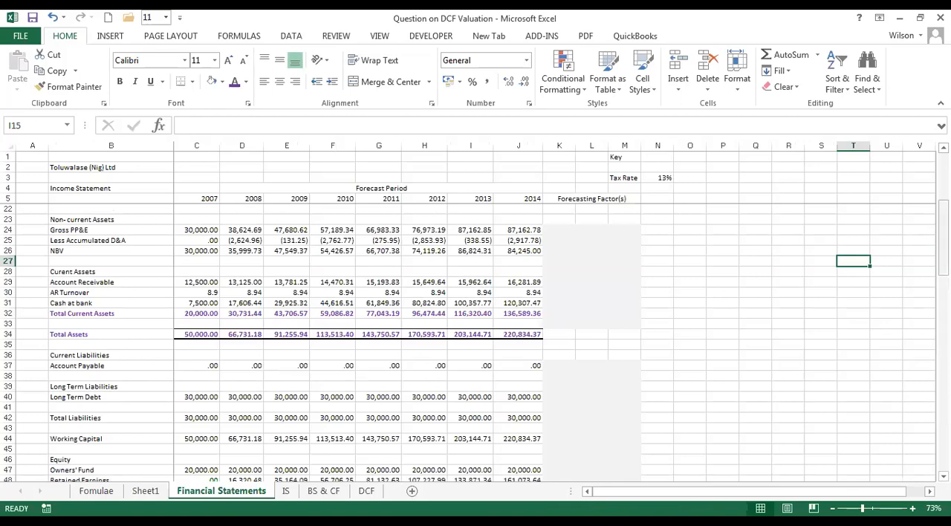
left_click_drag(944, 242, 944, 408)
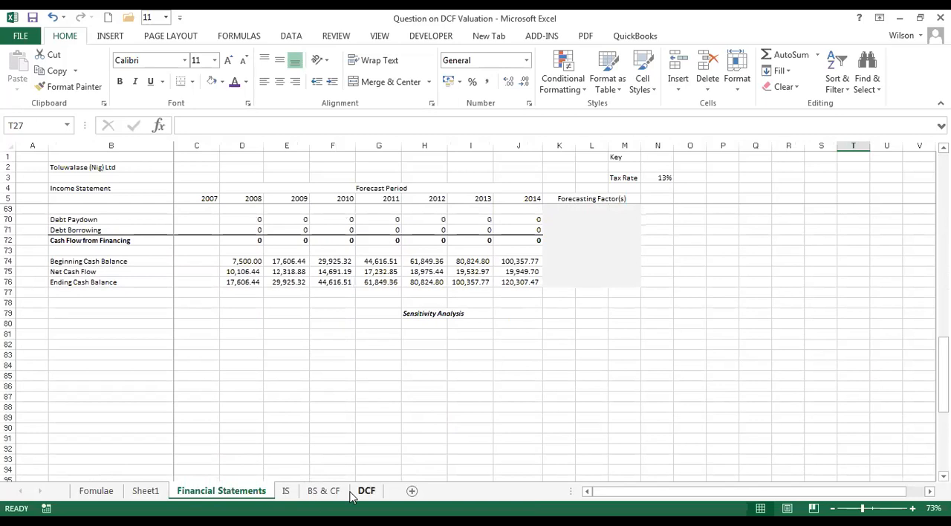
left_click(366, 491)
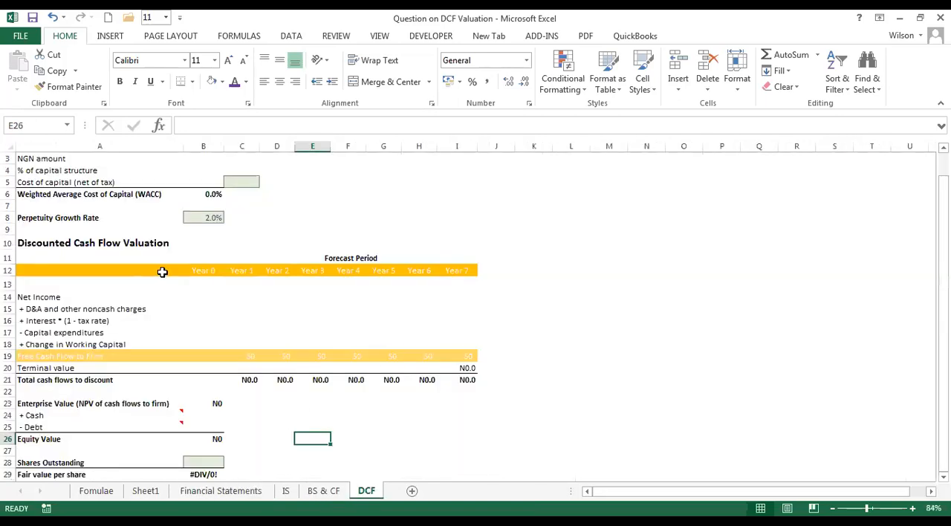
left_click_drag(38, 157, 461, 247)
left_click_drag(466, 381, 427, 185)
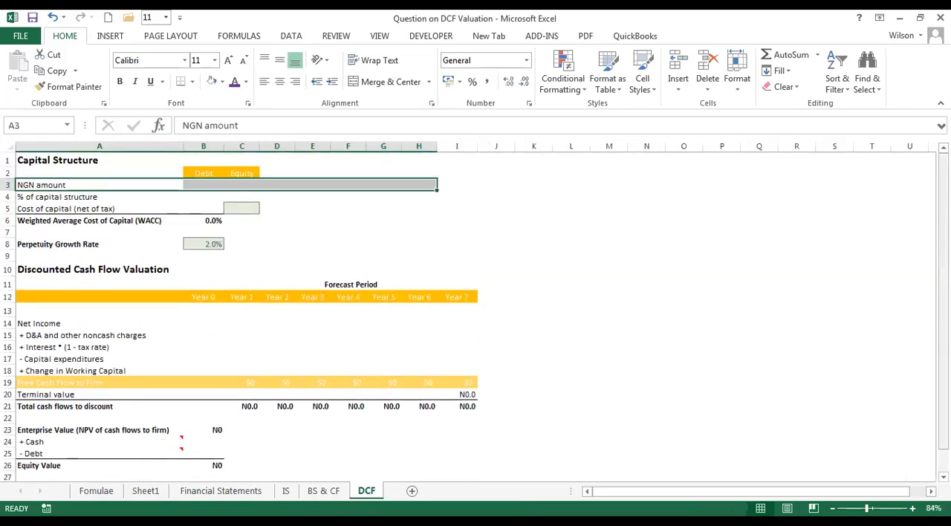
scroll(297, 383, "down", 1)
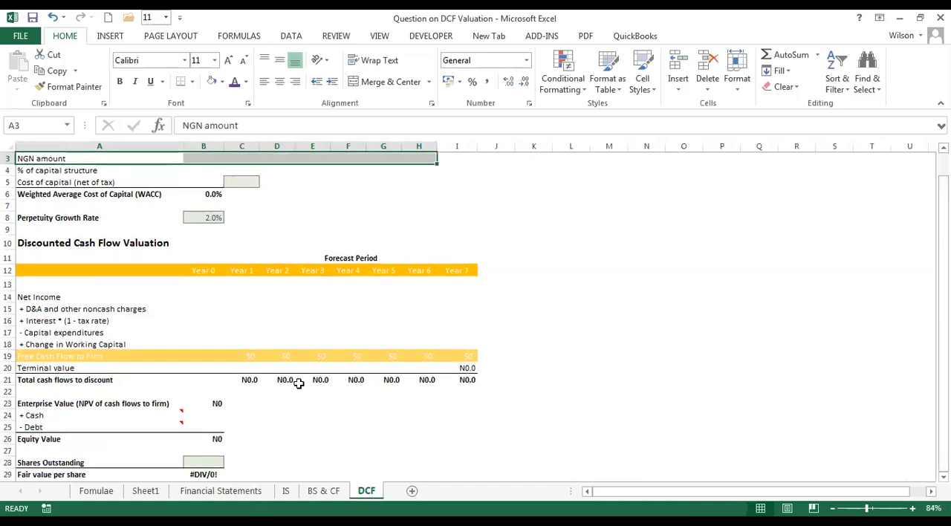
left_click(52, 405)
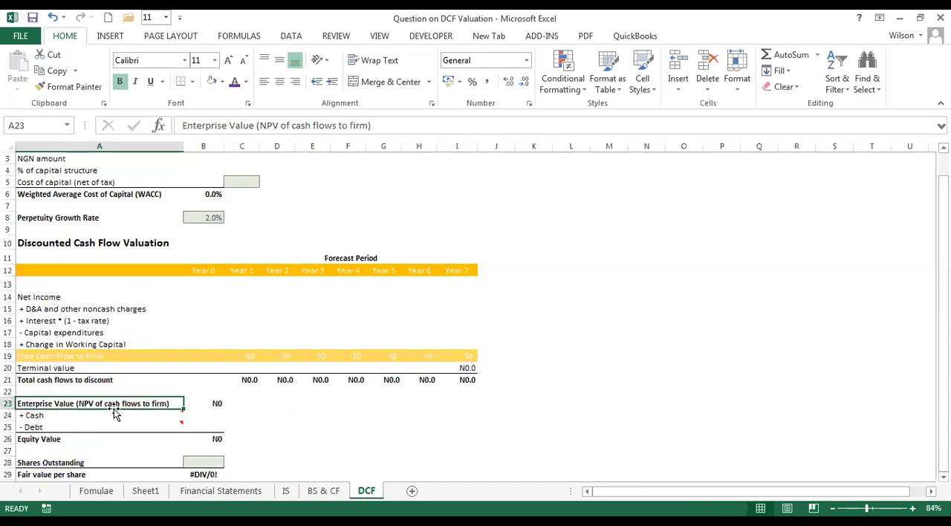
Display the whole Fomulae sheet and highlight its valuation formulas and the SFC inflow/outflow sign table.
left_click(93, 493)
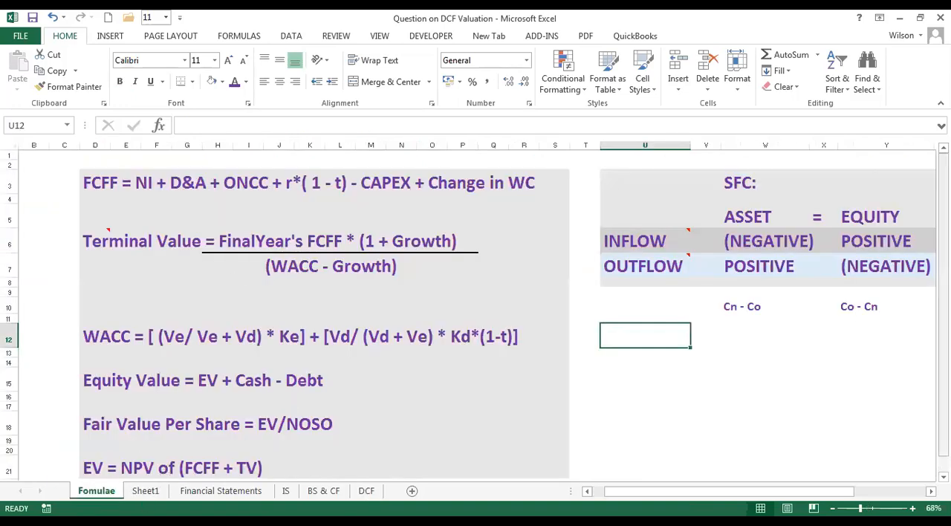
scroll(881, 387, "down", 2)
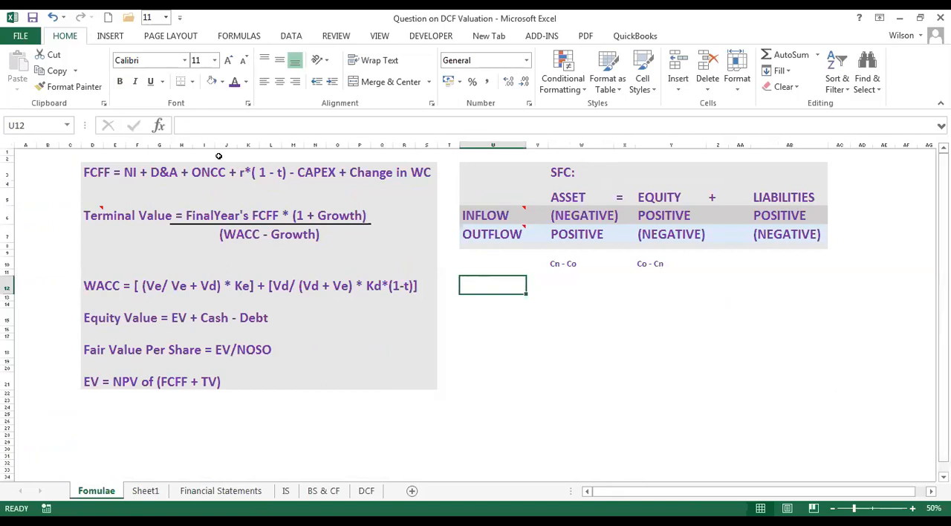
left_click_drag(116, 159, 850, 325)
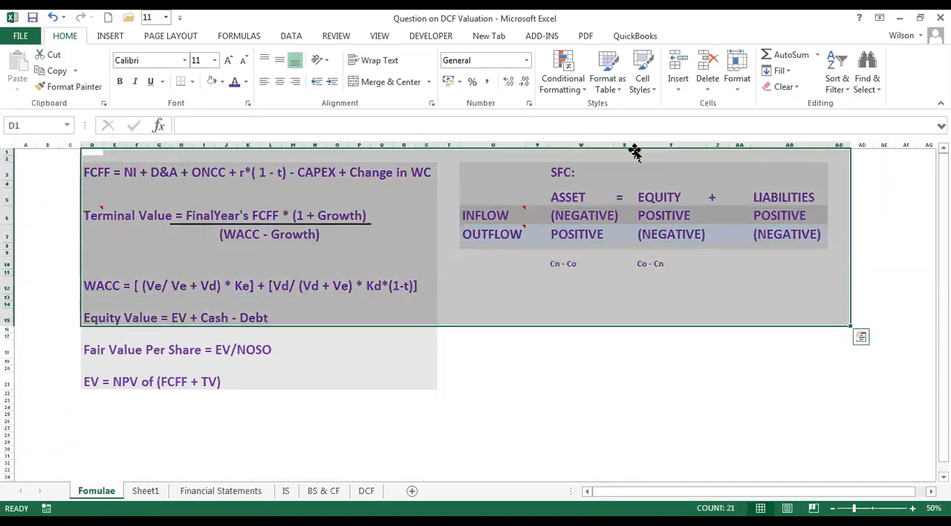
left_click_drag(483, 156, 800, 263)
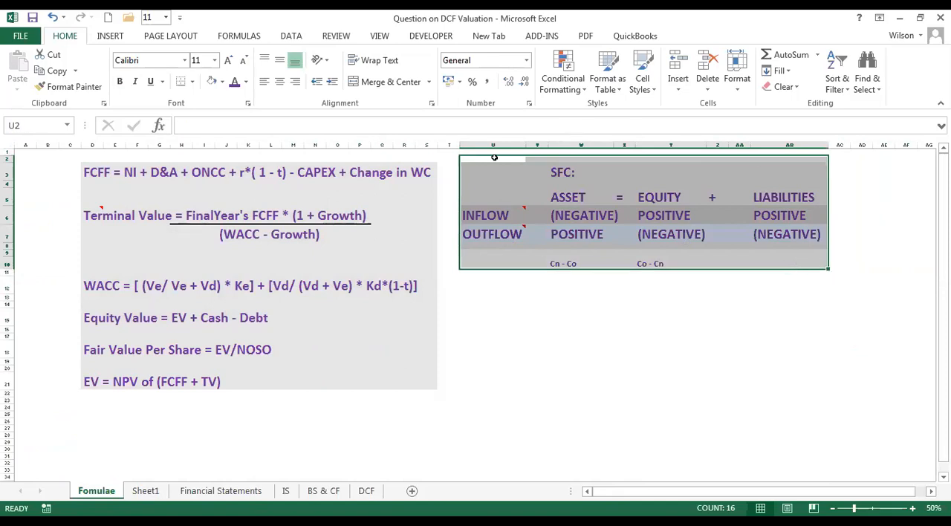
left_click_drag(494, 157, 807, 269)
left_click_drag(491, 160, 592, 236)
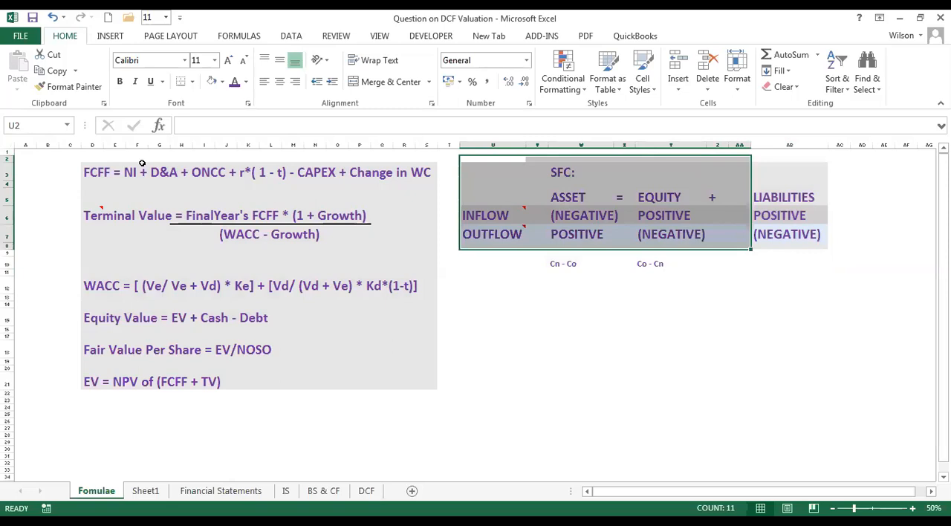
Examine the FCFF formula in D3 and the EV formula in D21 on the Fomulae sheet.
left_click(91, 174)
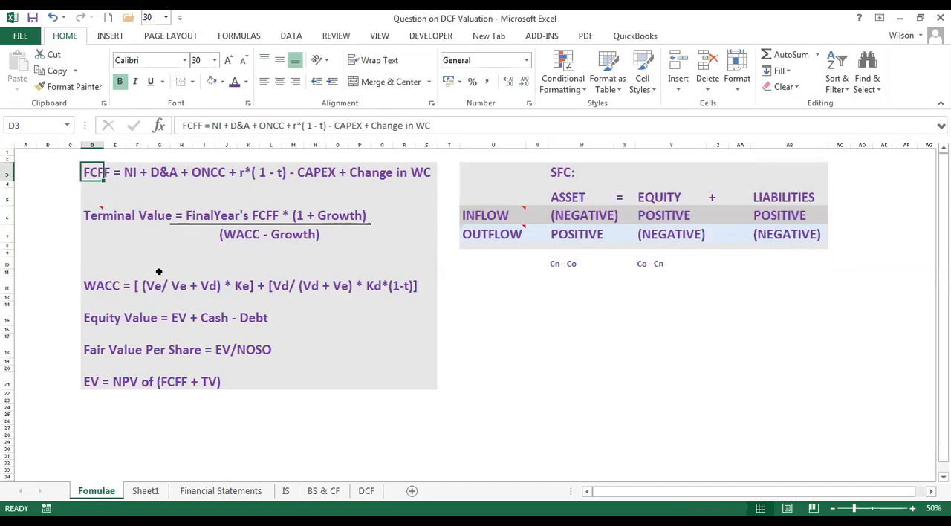
left_click(90, 381)
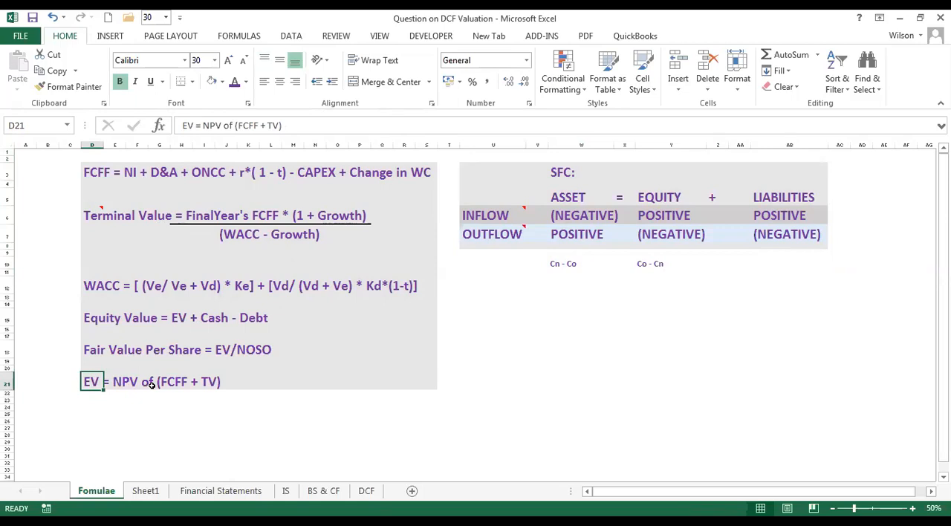
key("alt+Tab")
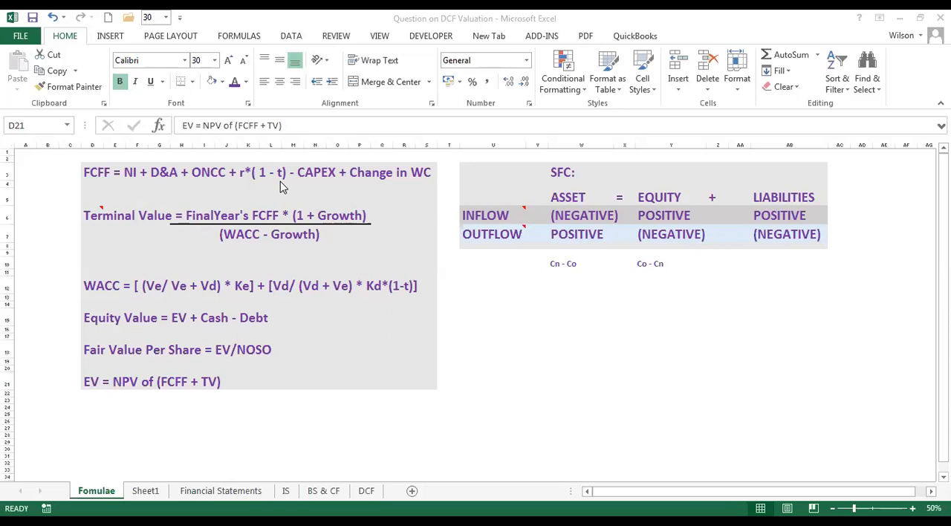
left_click(102, 177)
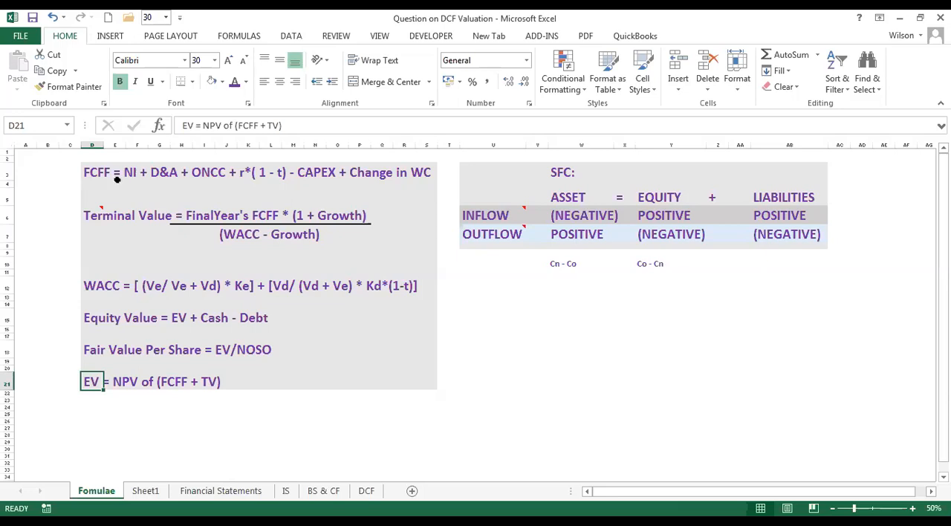
Examine the terms of the FCFF formula in row 3, from net income through D&A and ONCC to r*(1 - t).
left_click(92, 172)
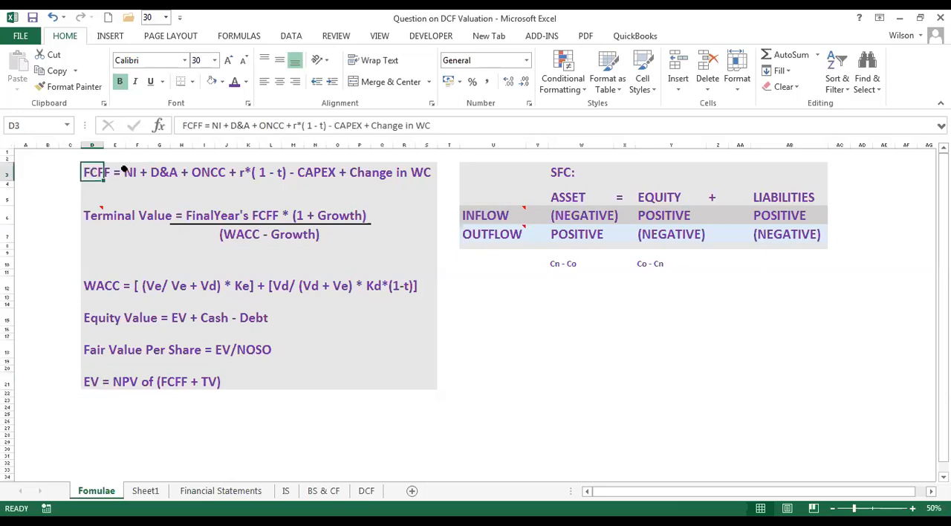
left_click(137, 172)
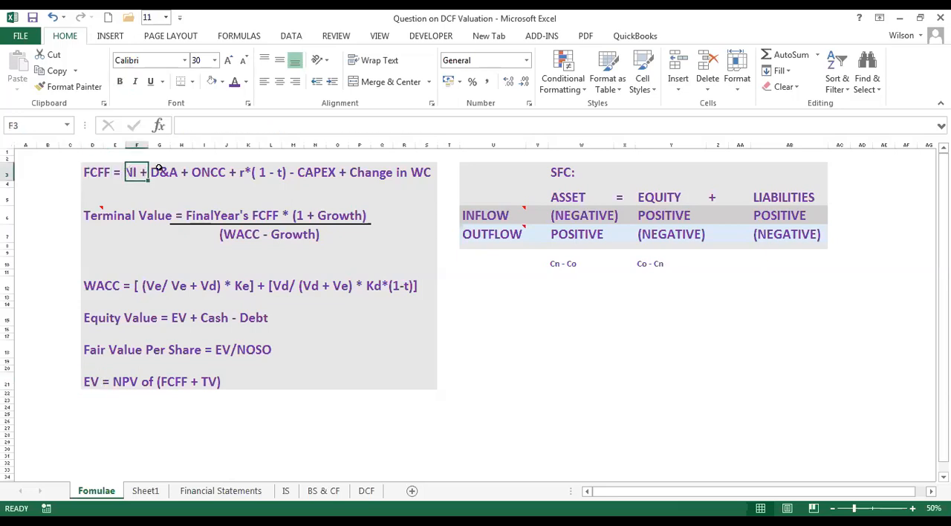
left_click(106, 173)
left_click(97, 172)
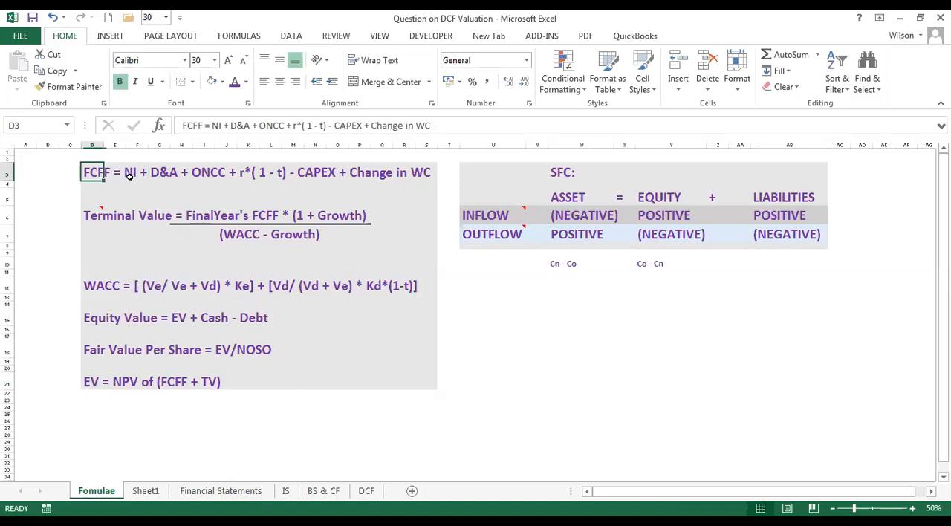
left_click(130, 176)
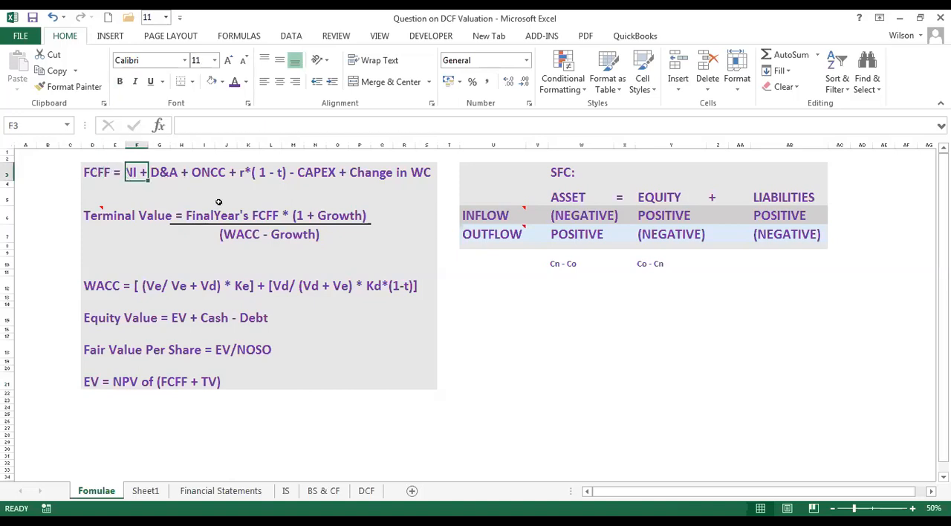
left_click(174, 176)
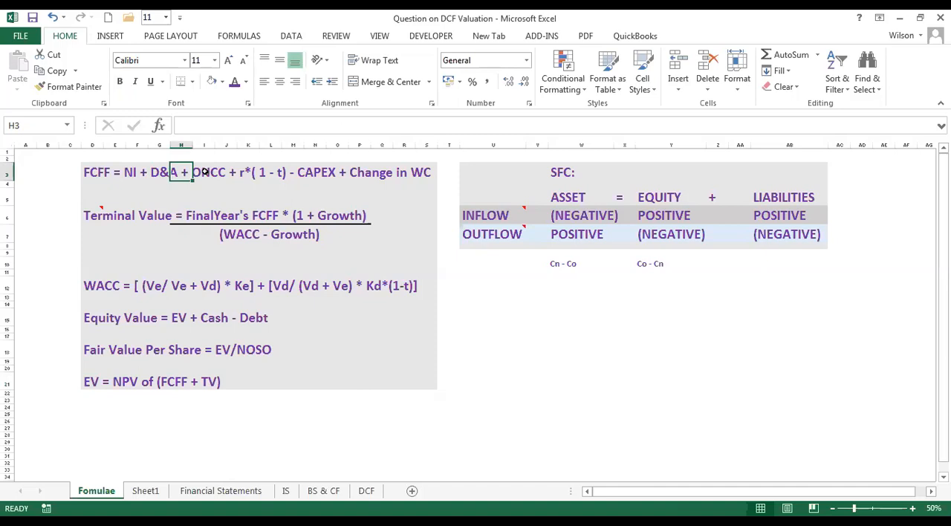
left_click(198, 172)
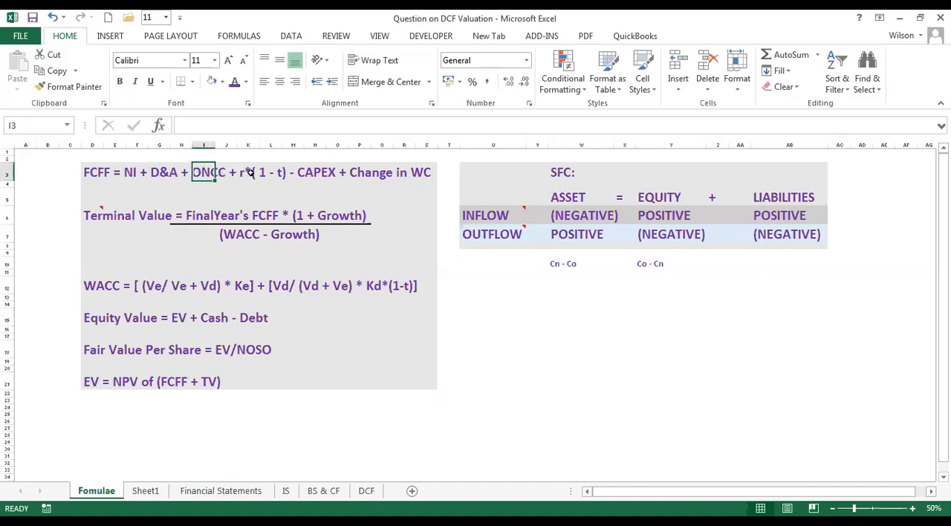
left_click_drag(241, 172, 283, 174)
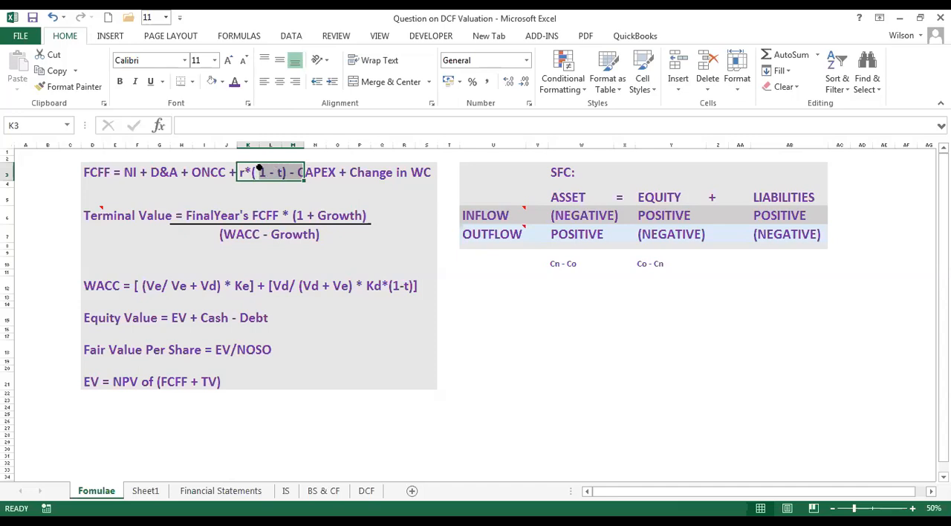
Enter 5 in cell W16 below the SFC table and set its font size to 18.
left_click(591, 335)
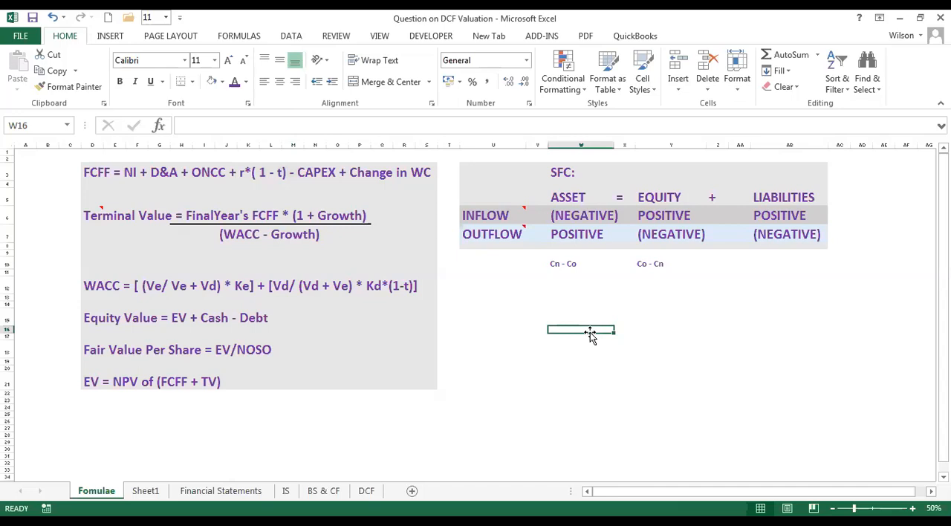
type("5")
left_click(680, 362)
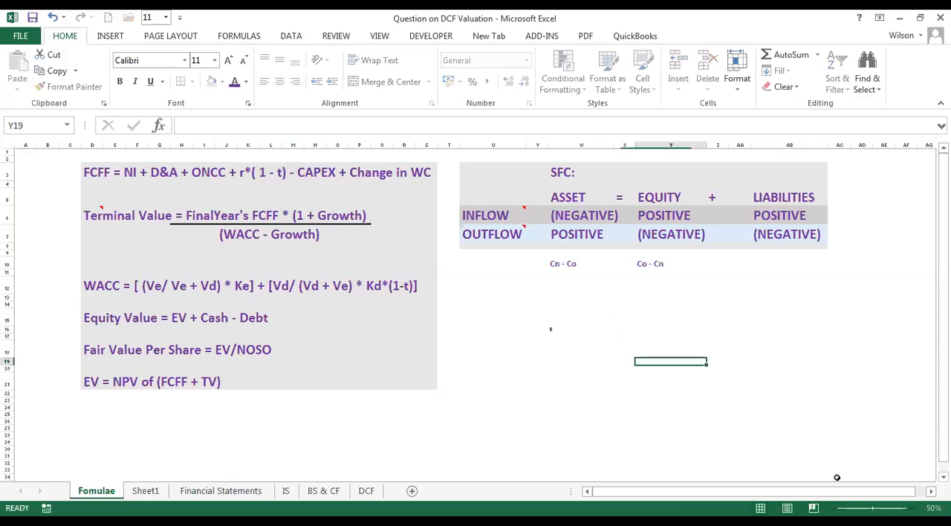
left_click_drag(855, 508, 861, 508)
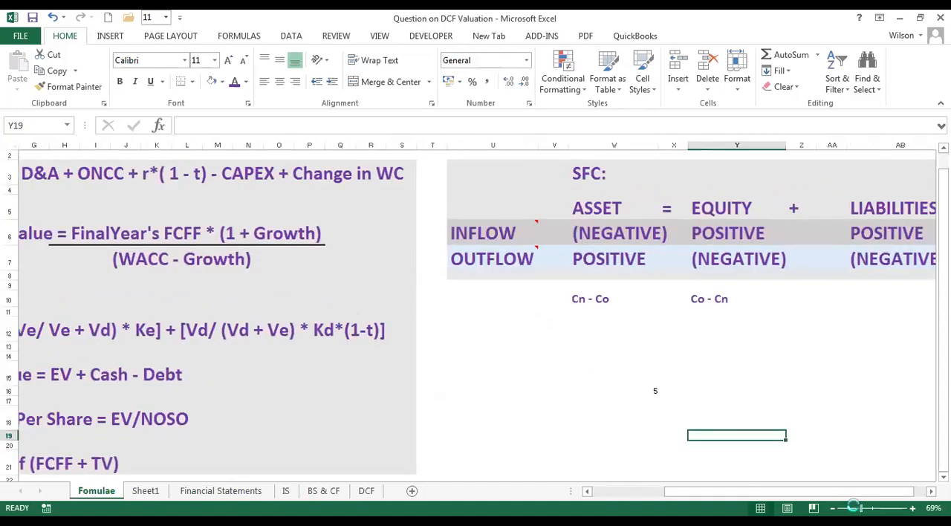
left_click_drag(862, 508, 855, 509)
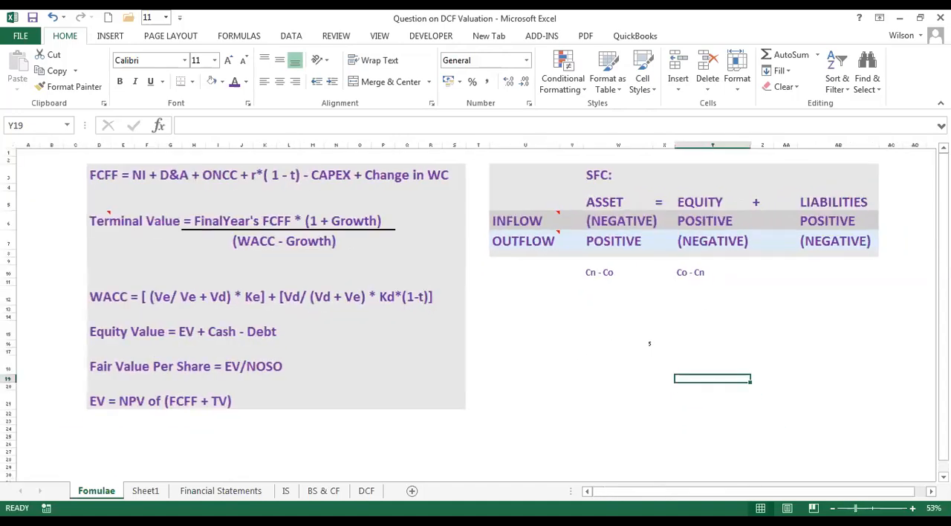
left_click(643, 343)
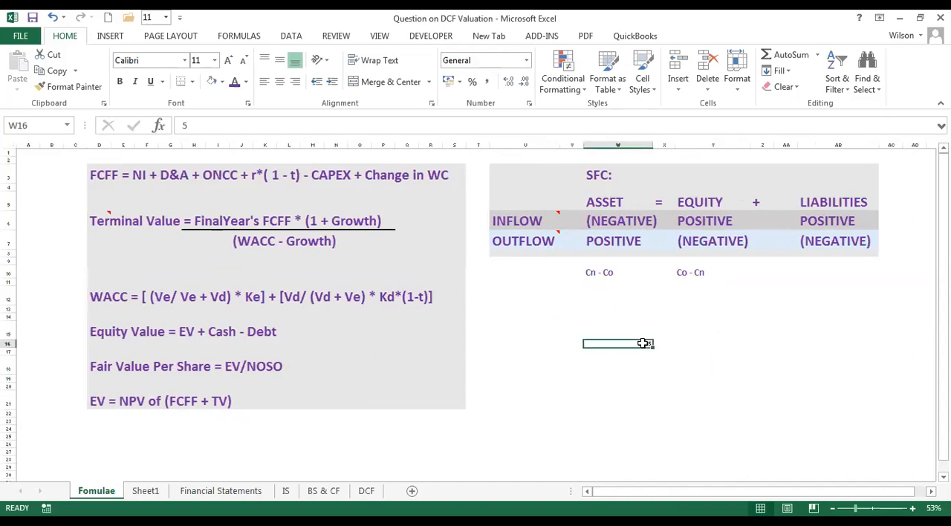
left_click(214, 60)
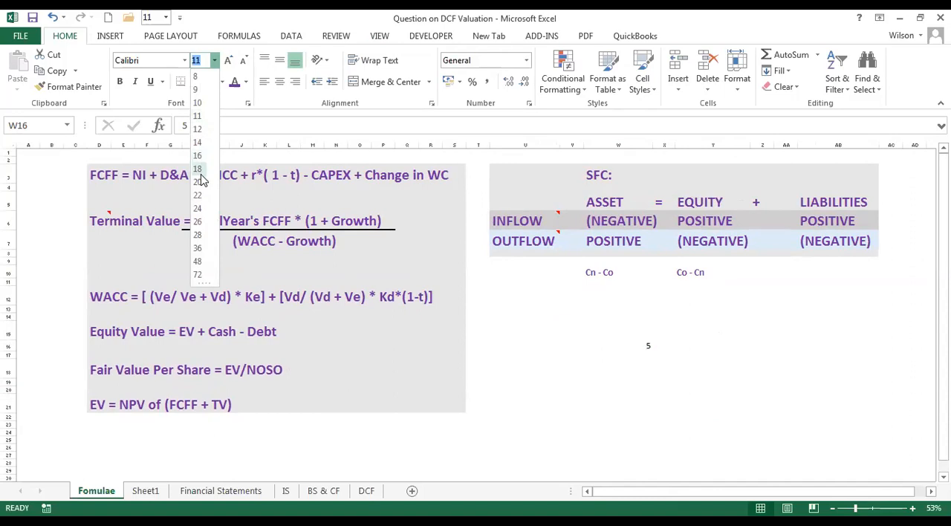
left_click(200, 170)
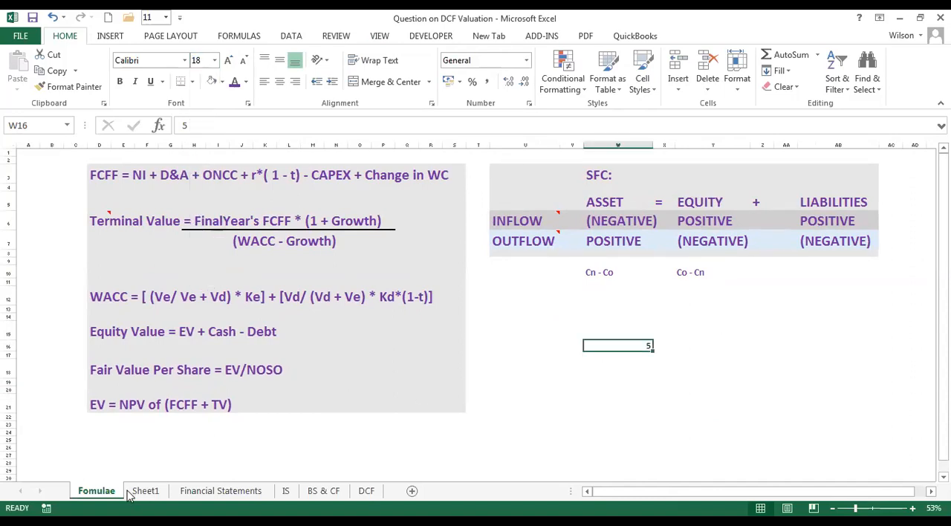
Look over the Financial Statements, DCF, BS & CF and IS sheets and return to the Fomulae sheet.
left_click(198, 498)
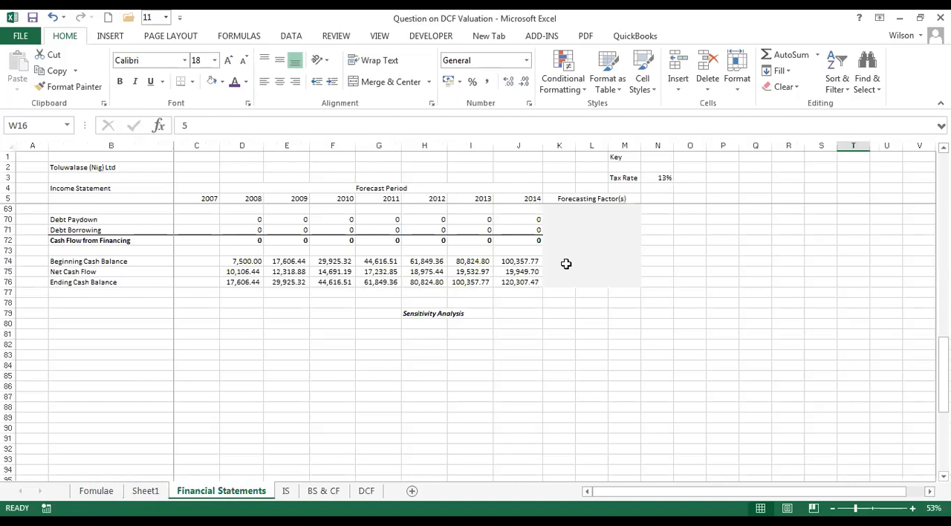
left_click(362, 494)
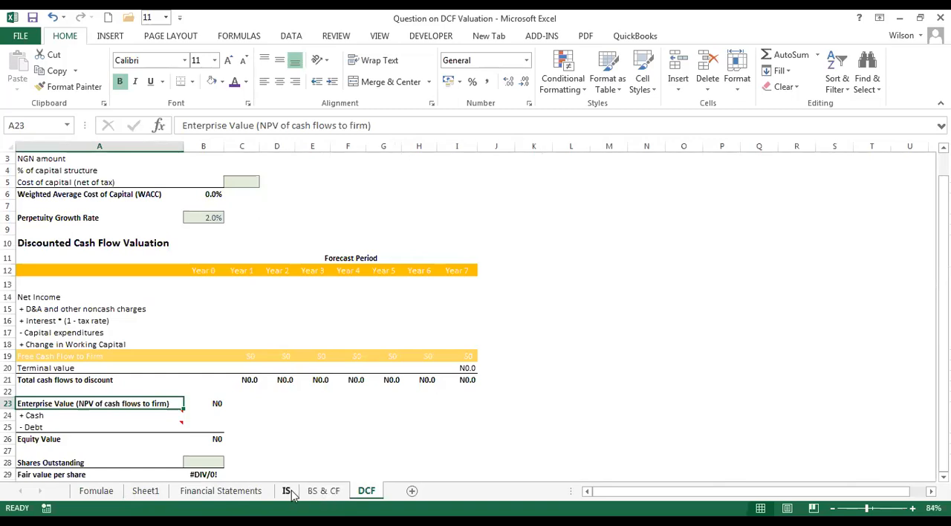
key("ctrl+Page_Up")
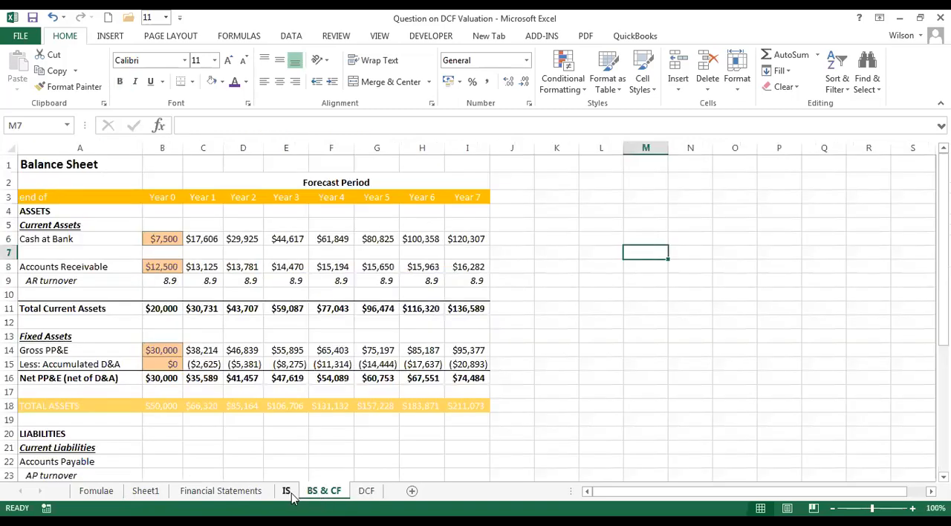
left_click(286, 493)
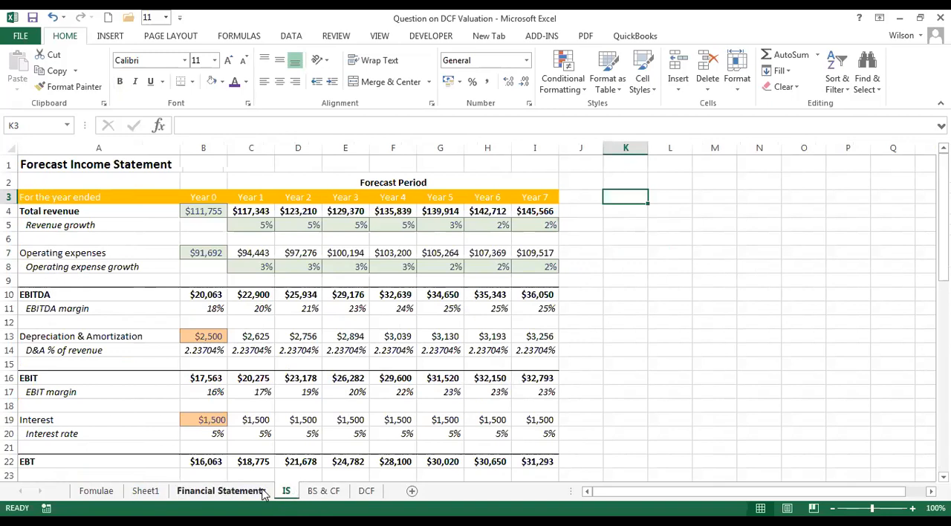
left_click(230, 493)
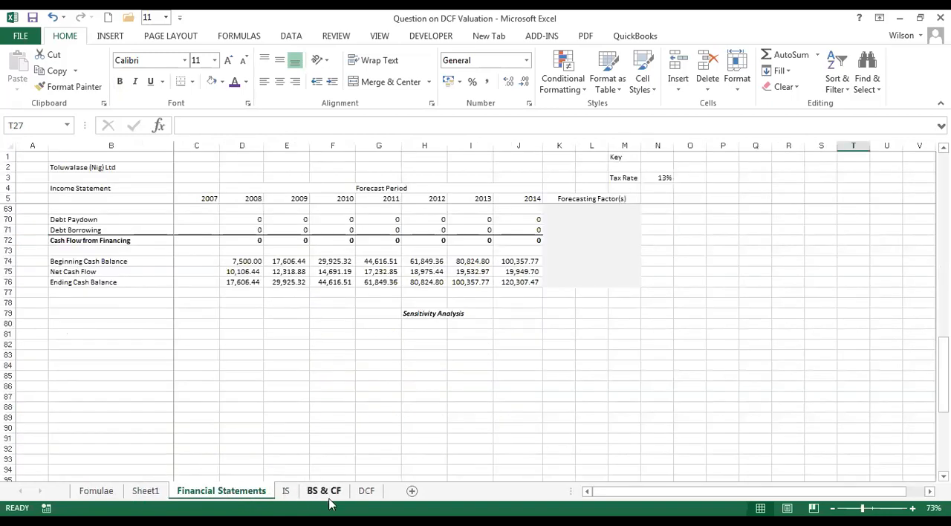
left_click(99, 498)
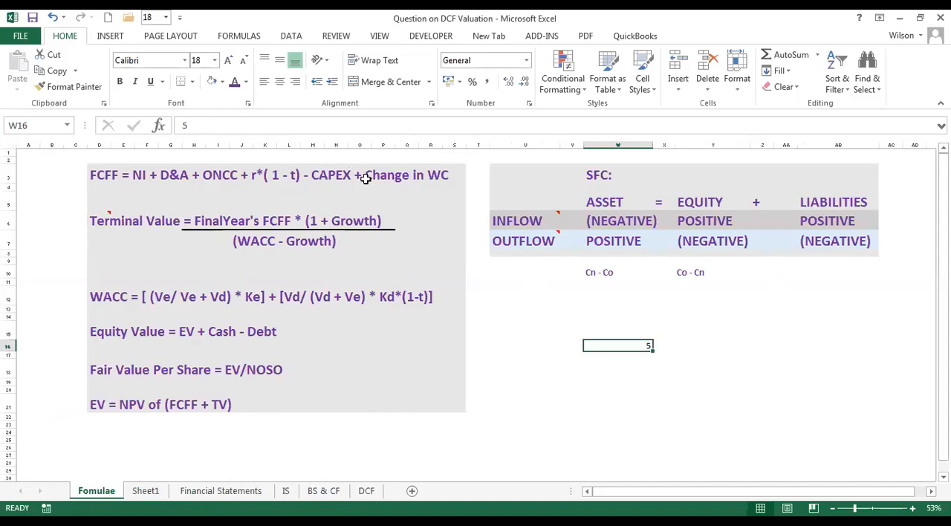
Enter 1000 in cell W15 and replace the value in W16 with 5%.
left_click(634, 332)
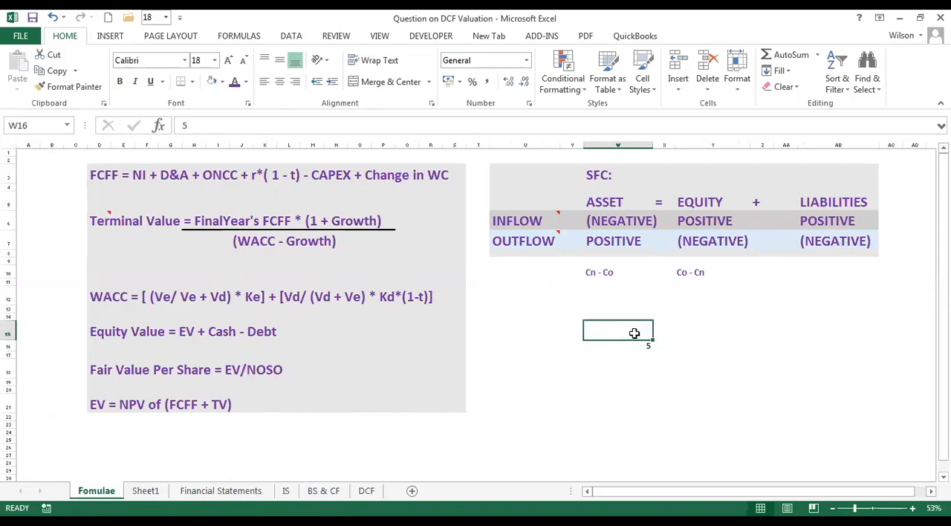
type("1000")
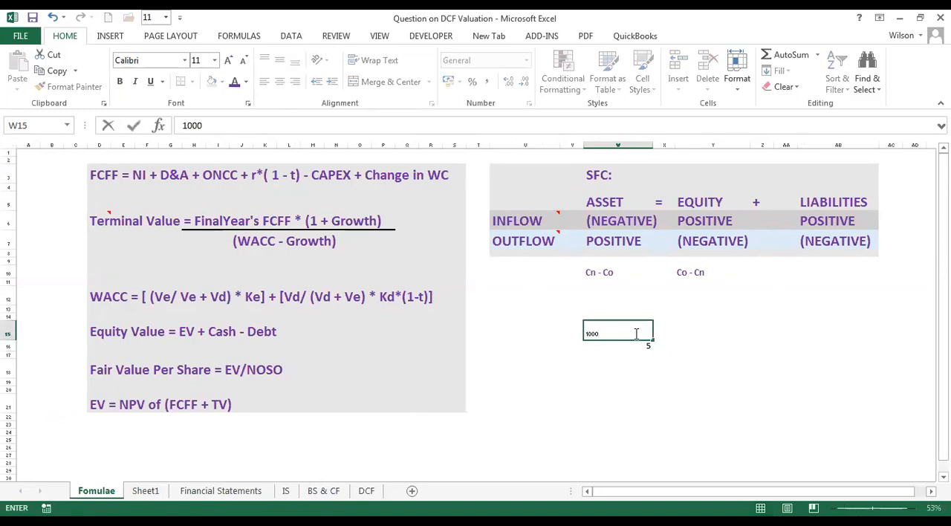
key("Return")
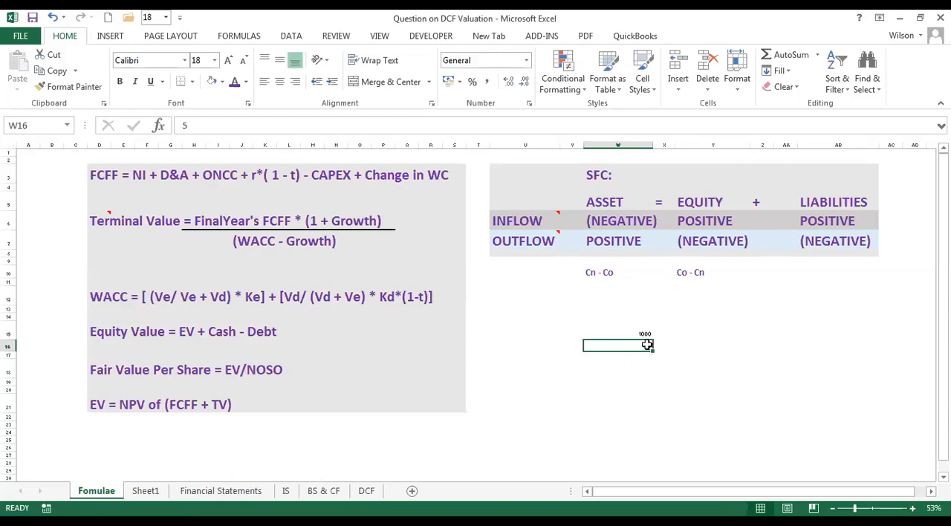
type("5")
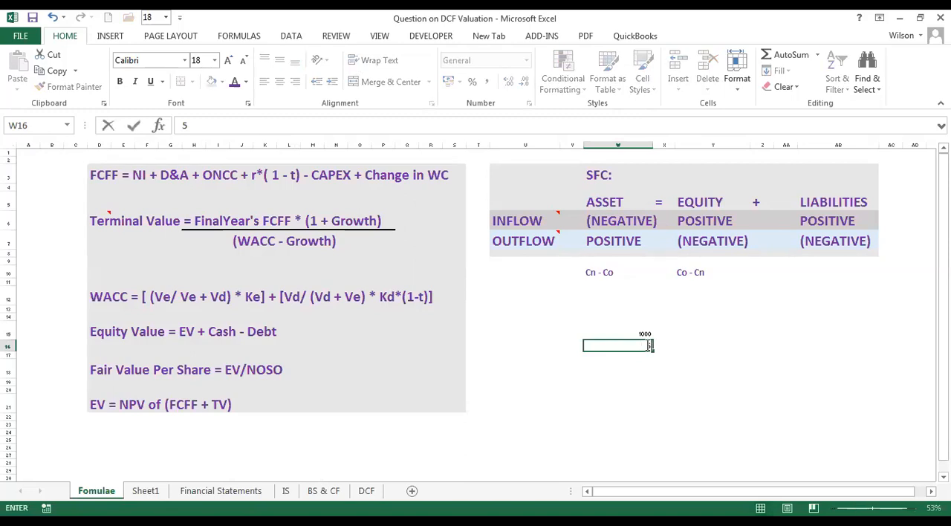
key("Return")
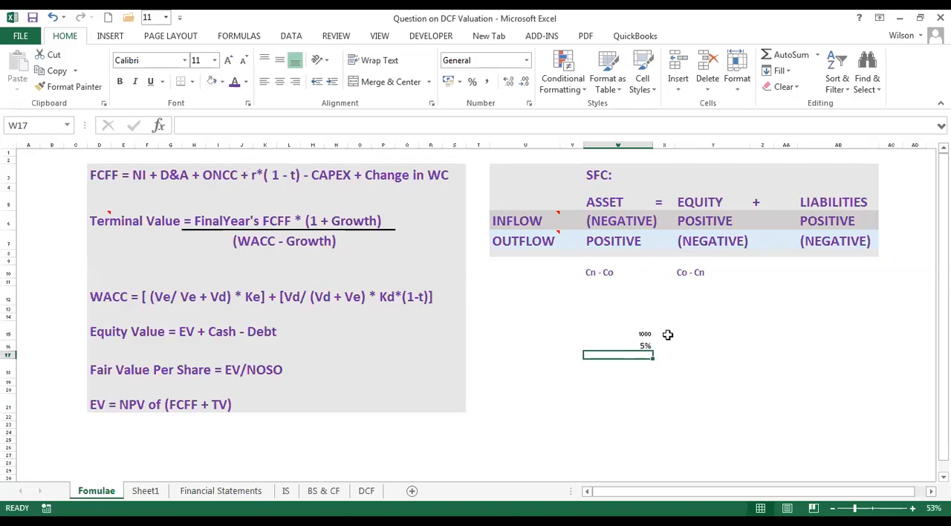
Examine the example amount in W15 and the percentage rate in W16.
left_click(621, 346)
left_click(572, 348)
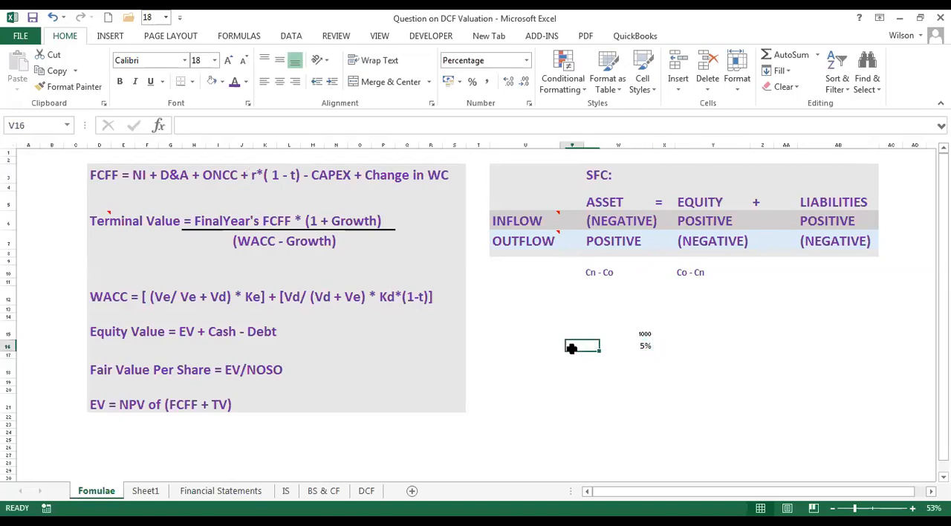
left_click(630, 343)
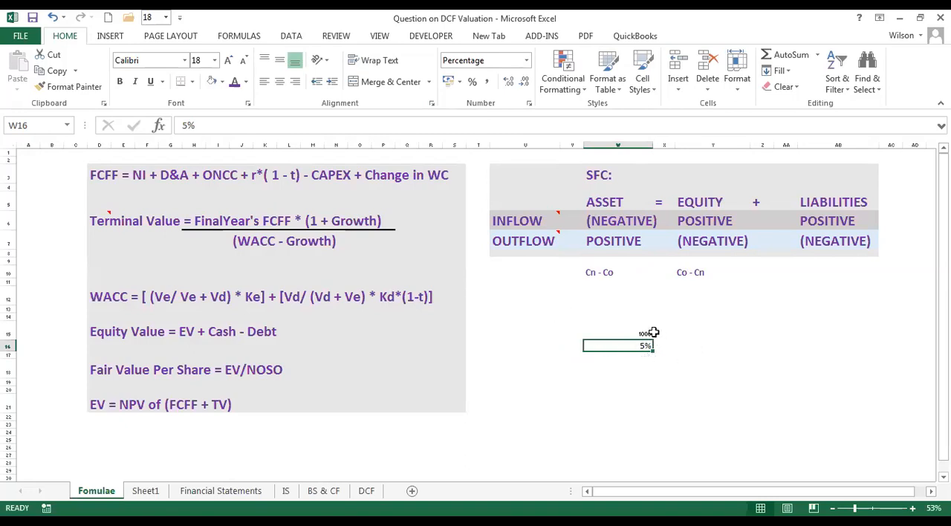
left_click_drag(642, 340, 641, 333)
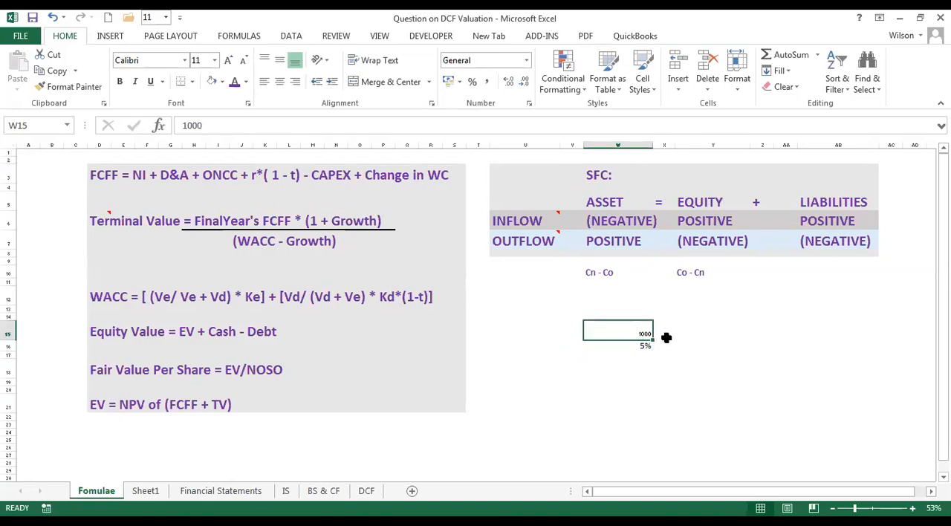
left_click(637, 348)
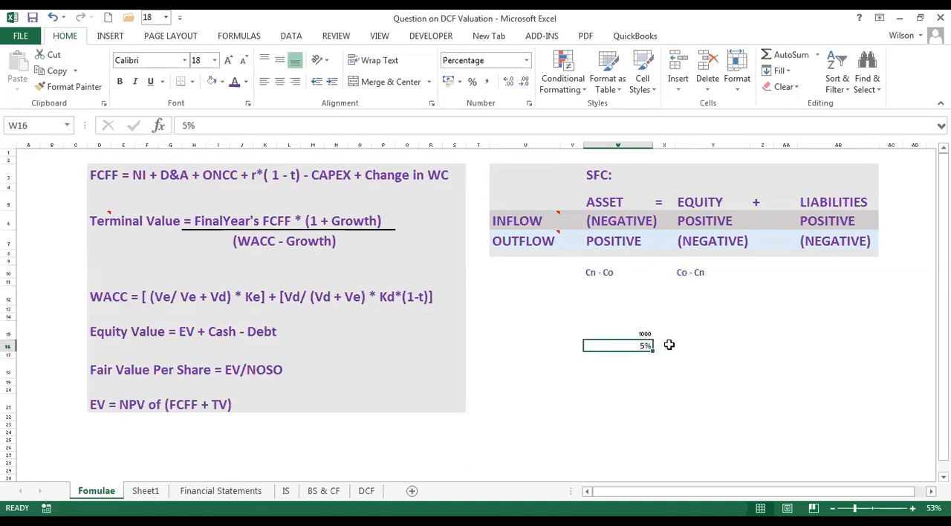
left_click(667, 344)
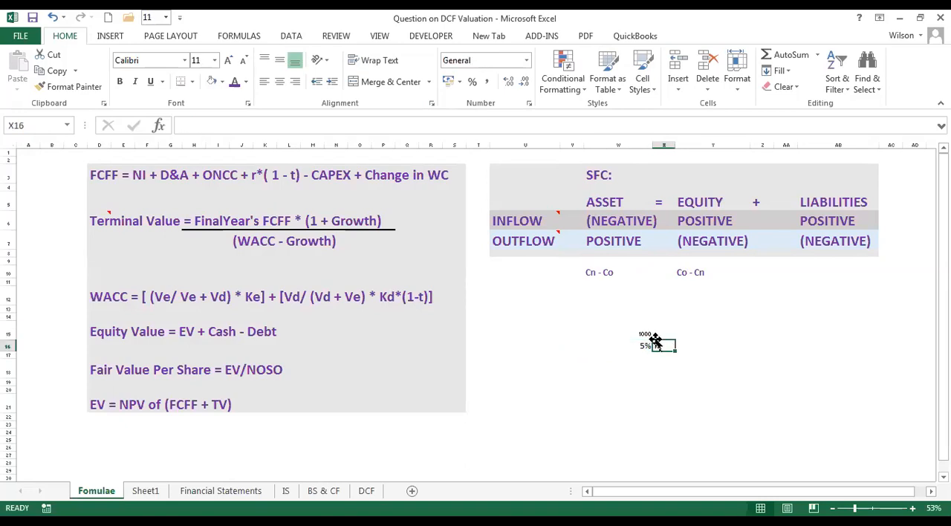
key("Left")
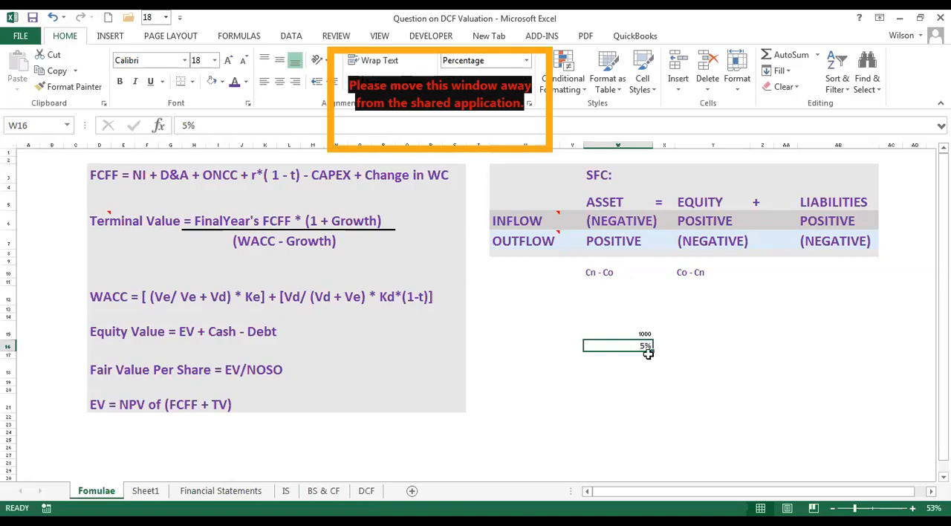
Enter 5% in cell W17 beneath the example rate in W16.
left_click(639, 356)
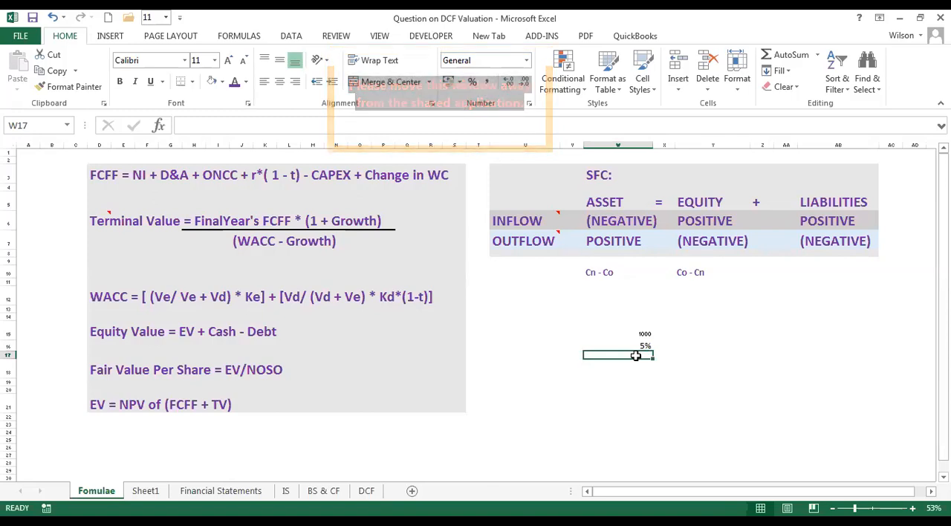
type("5")
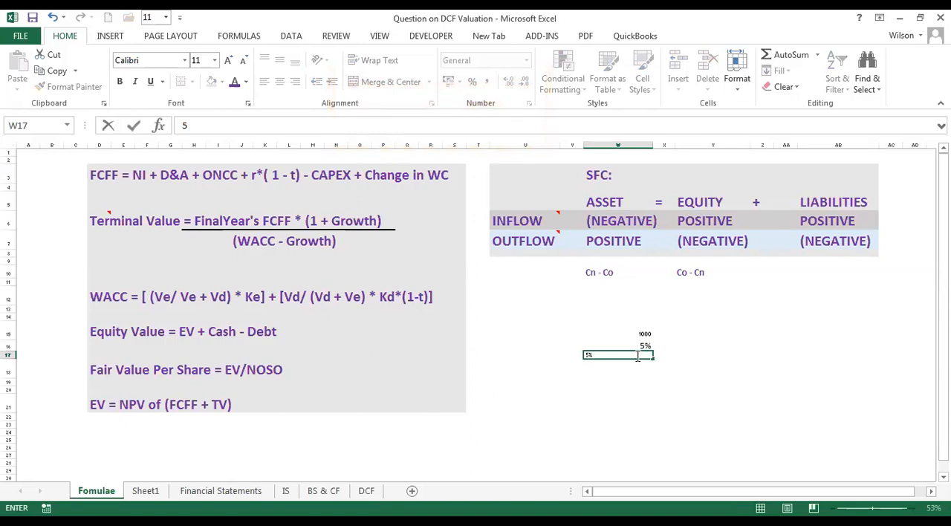
left_click(691, 396)
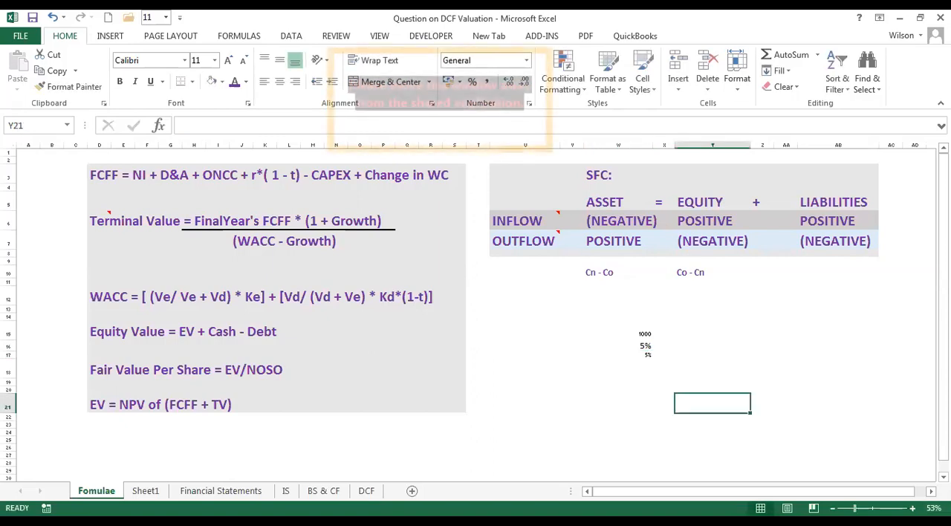
scroll(733, 365, "up", 2)
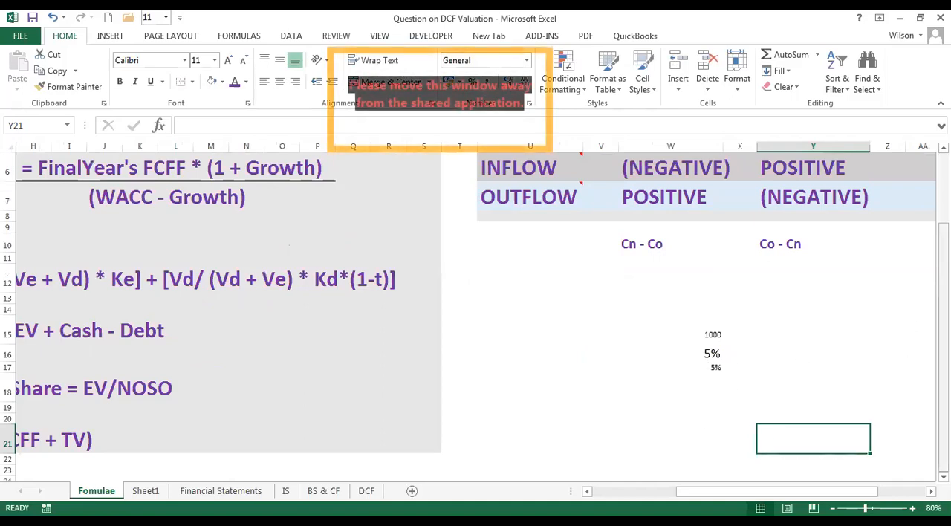
Set the font size of the example range W15:AD21 to 20.
scroll(908, 454, "down", 1)
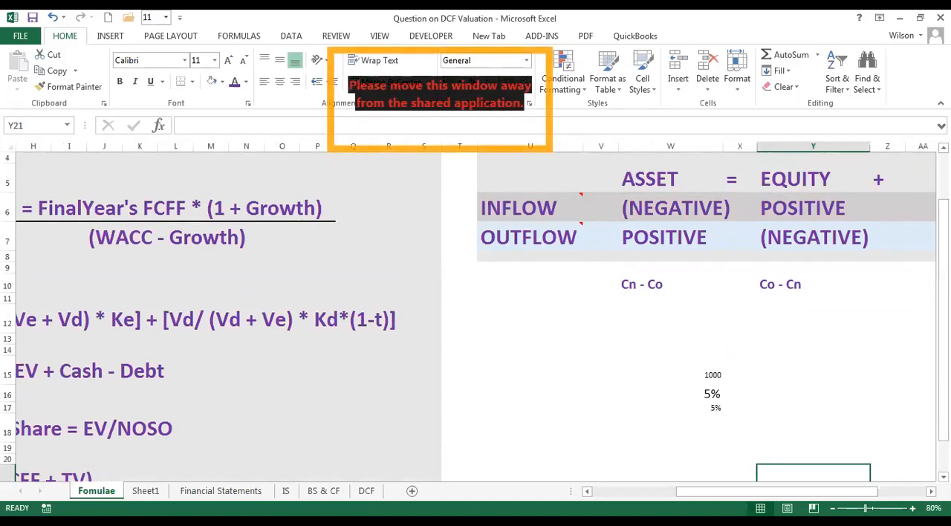
scroll(908, 453, "down", 1)
scroll(638, 315, "down", 1)
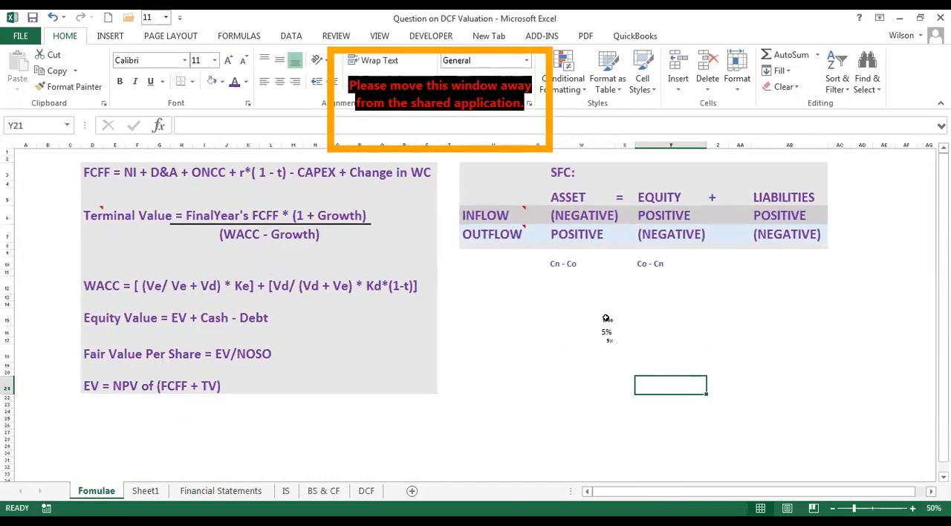
left_click_drag(606, 318, 628, 340)
left_click_drag(569, 312, 869, 391)
left_click(198, 60)
type("15")
key("Return")
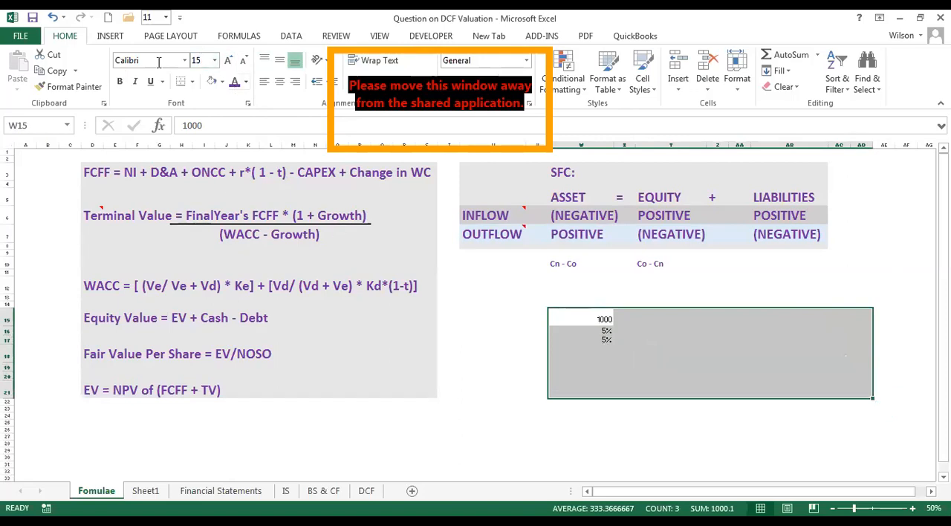
left_click(203, 59)
type("20")
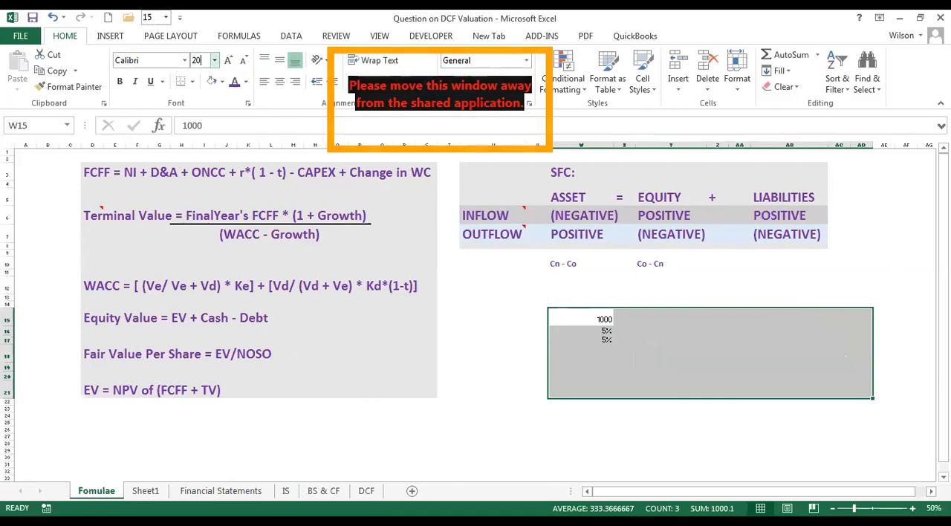
key("Return")
left_click(603, 367)
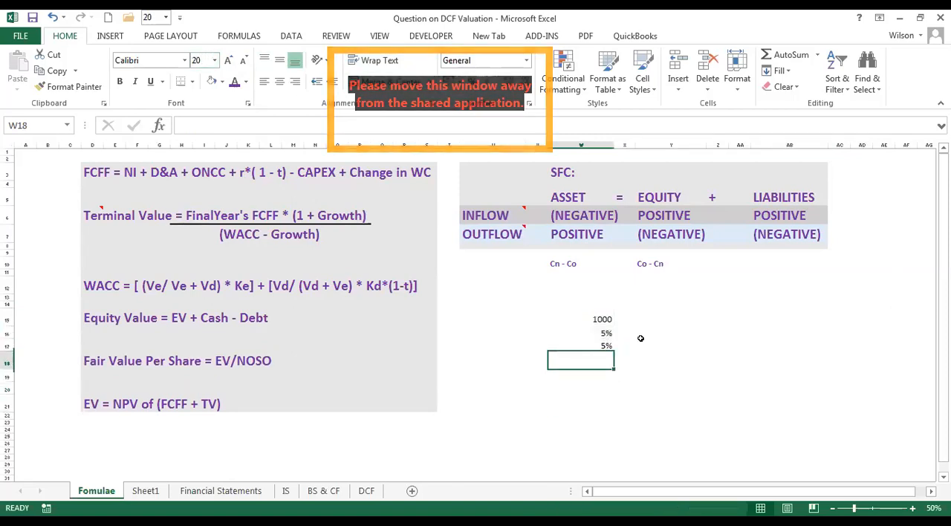
Turn the 5% in W17 into the after-tax formula =5%*(1-0.005).
left_click(604, 345)
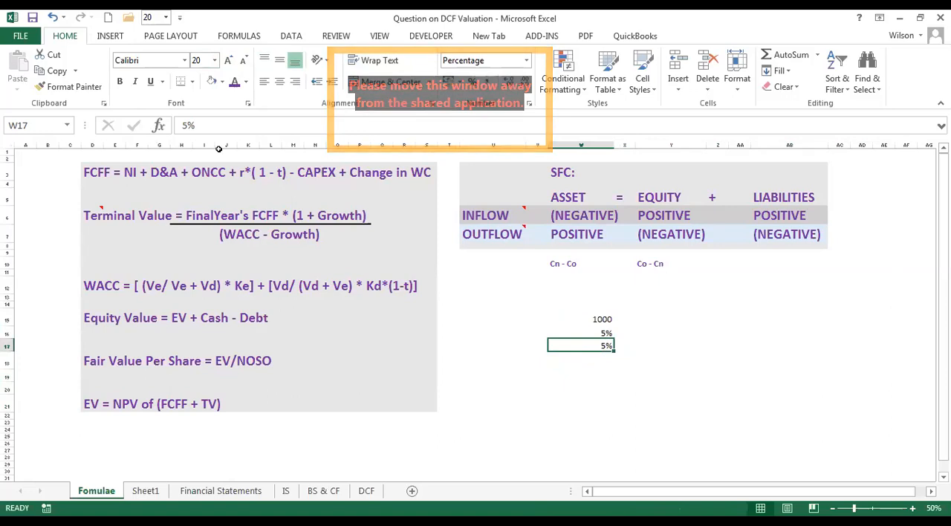
left_click(182, 125)
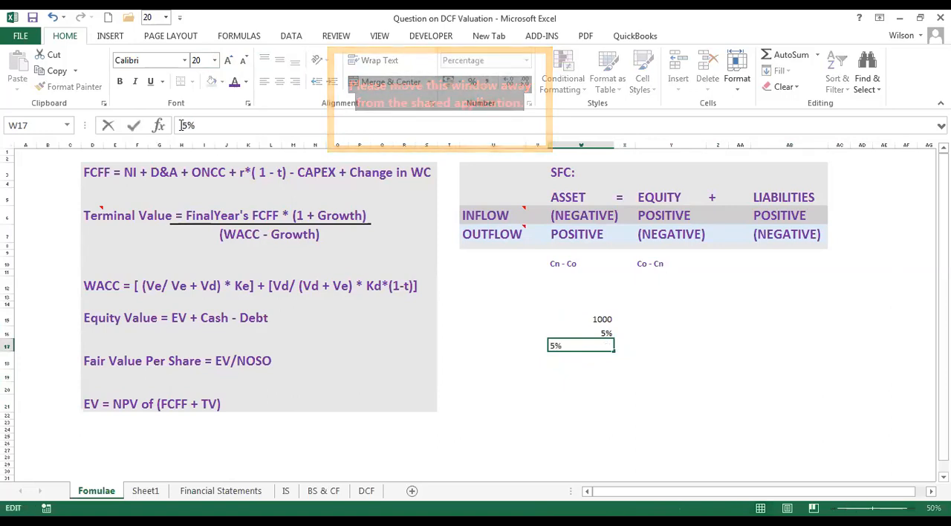
type("=")
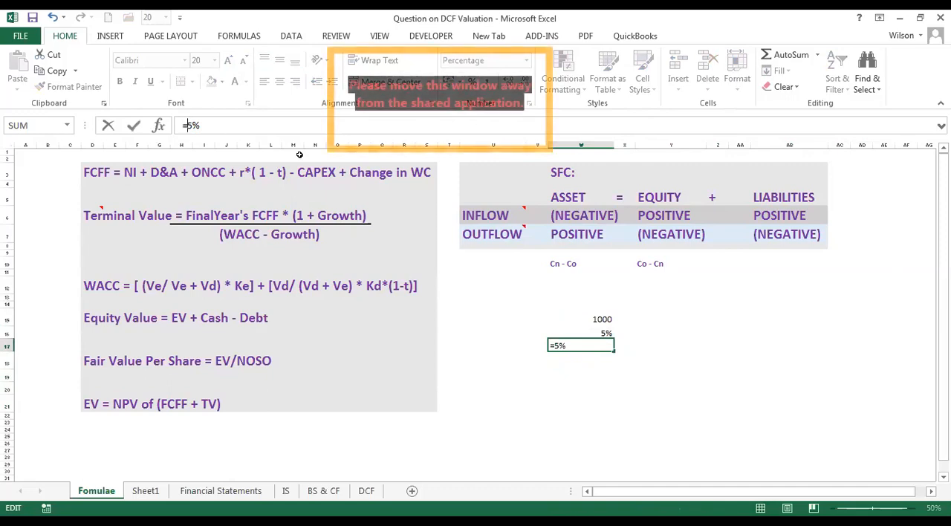
double_click(251, 129)
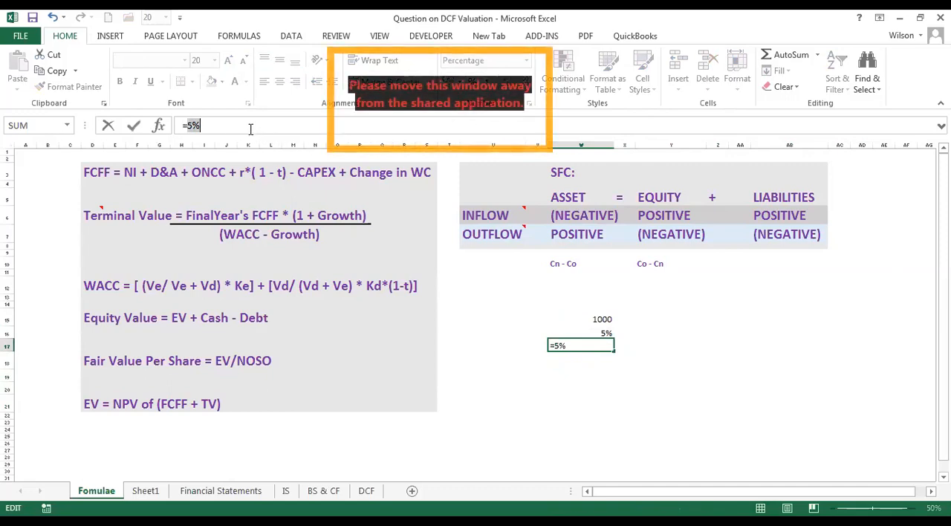
left_click(251, 130)
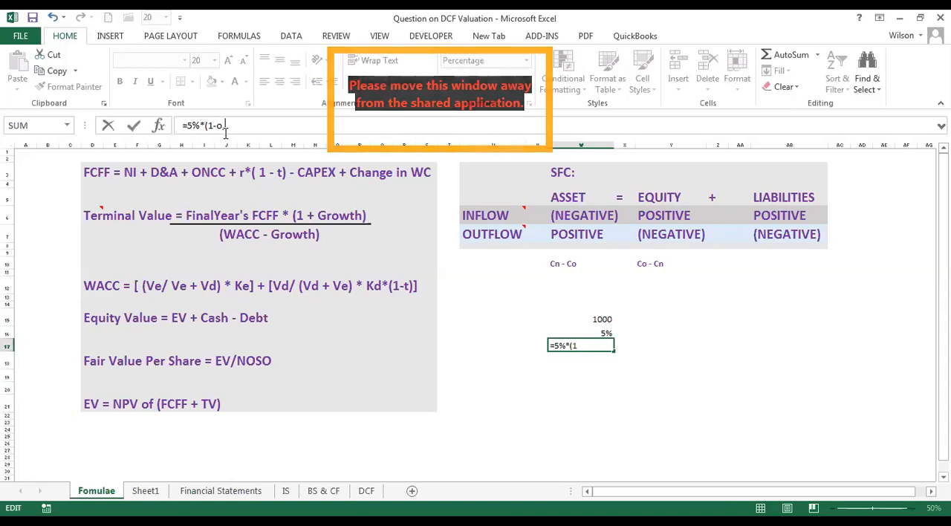
type("0")
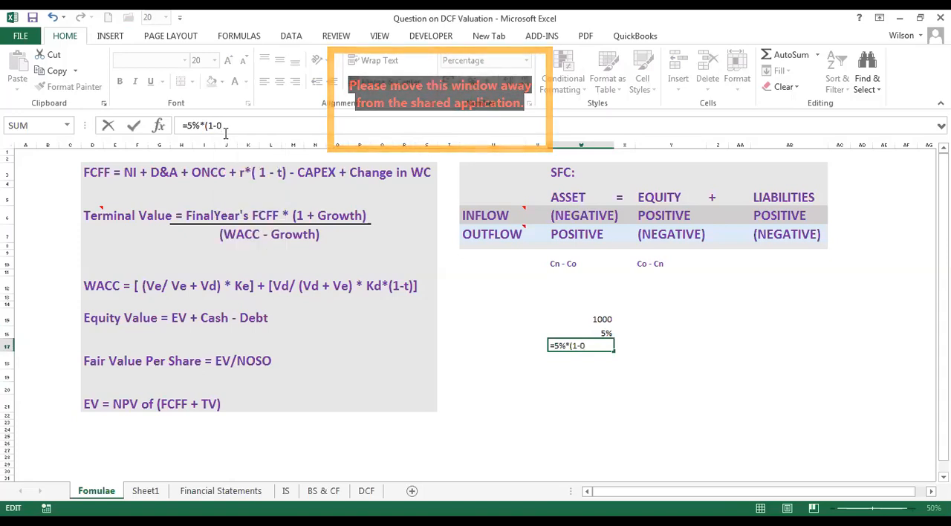
type(".00")
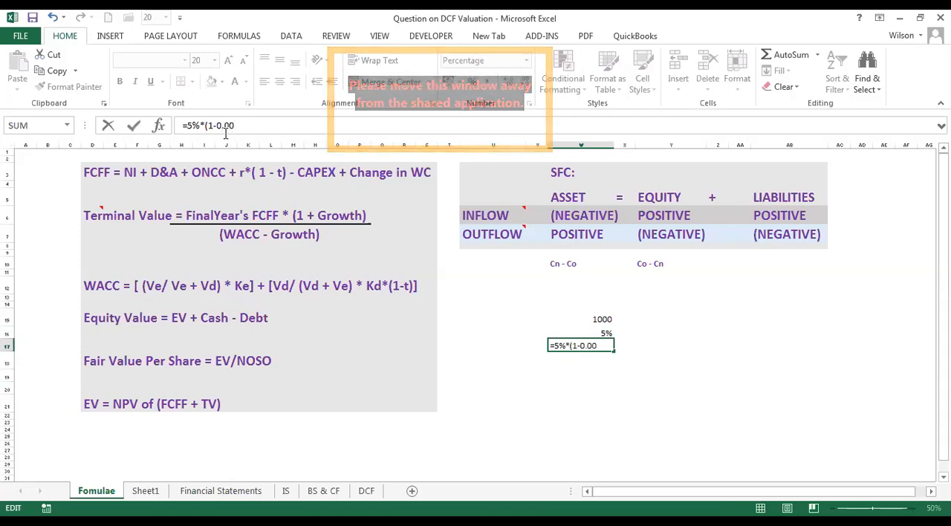
type("5")
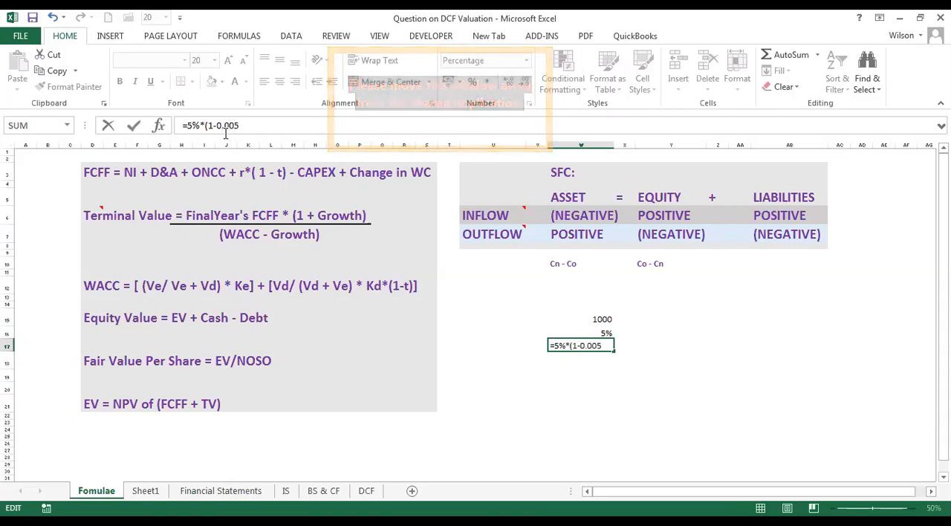
type(")")
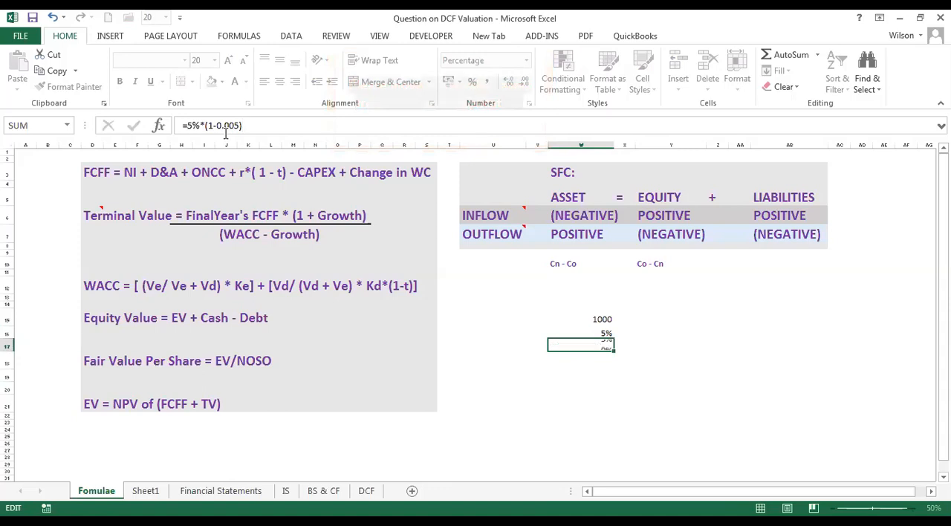
key("Return")
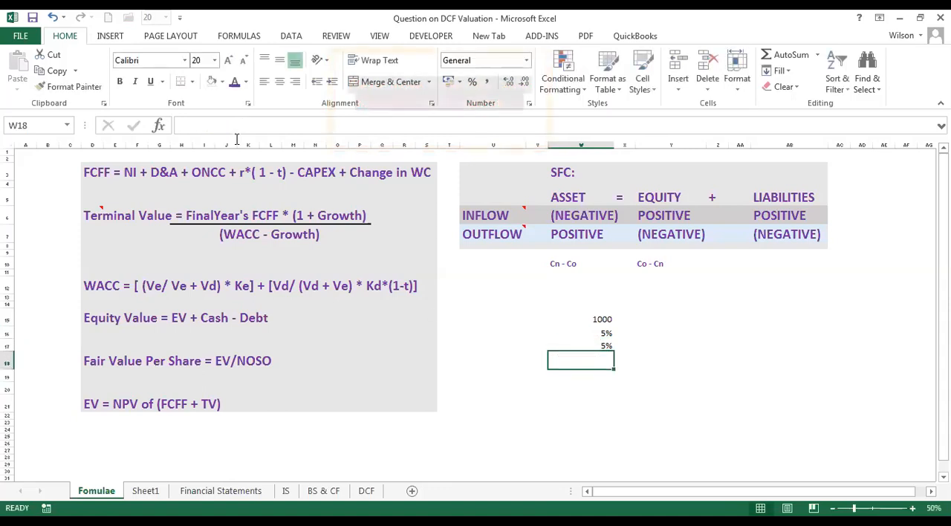
Replace 0.005 in the W17 formula with a reference to W16, making it =5%*(1-W16).
double_click(600, 346)
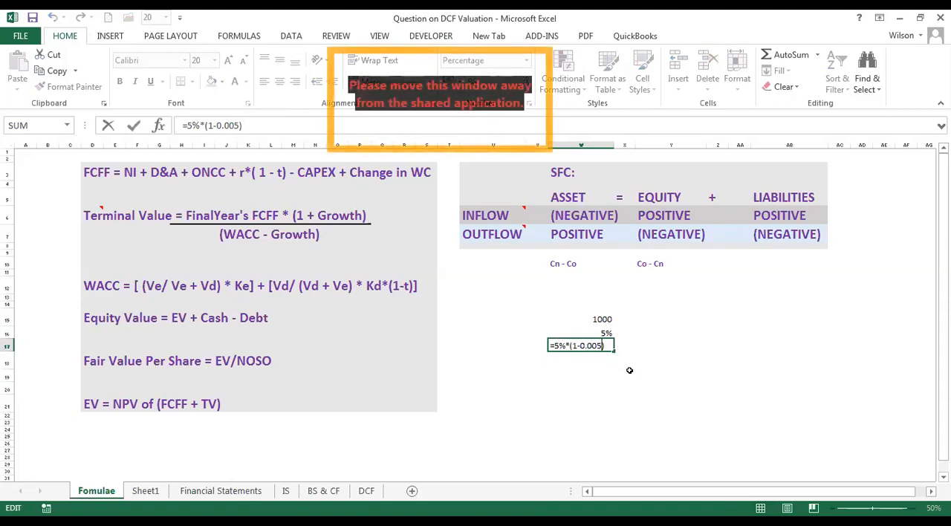
key("Return")
left_click(602, 345)
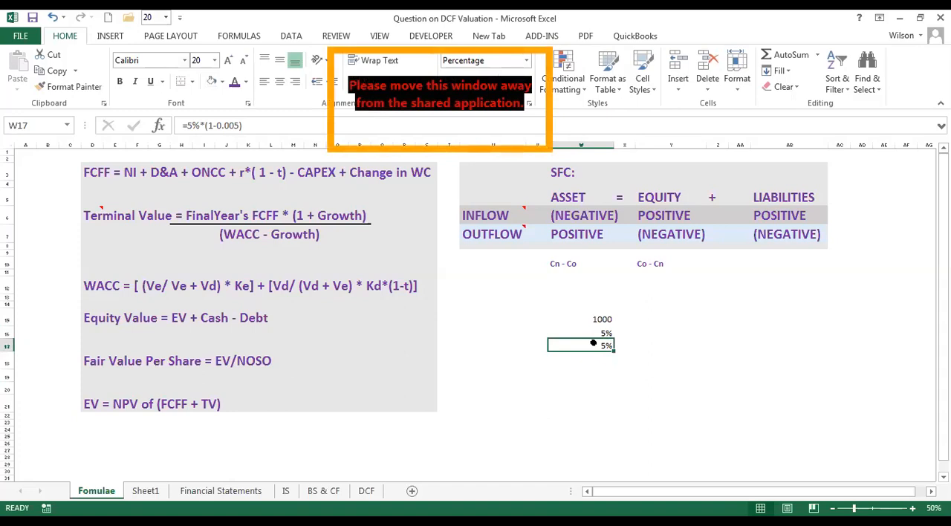
double_click(600, 345)
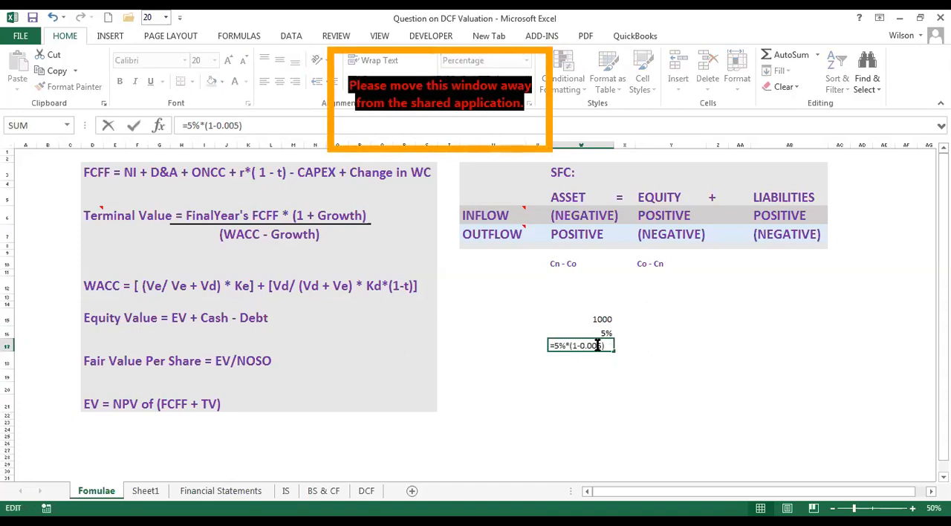
key("BackSpace")
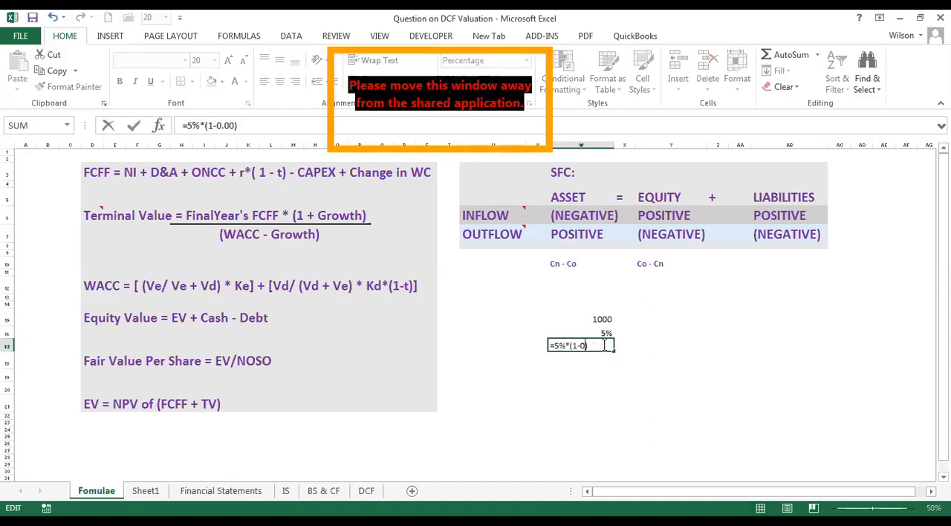
key("BackSpace")
key("BackSpace")
key("BackSpace")
key("BackSpace")
left_click(603, 333)
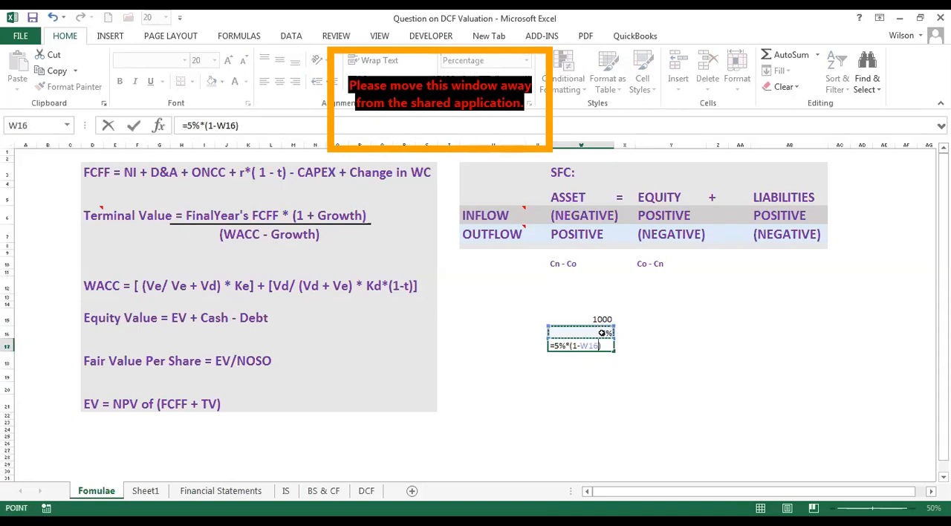
key("Return")
Show the percentages in W17 and W16 with two decimal places.
left_click(606, 346)
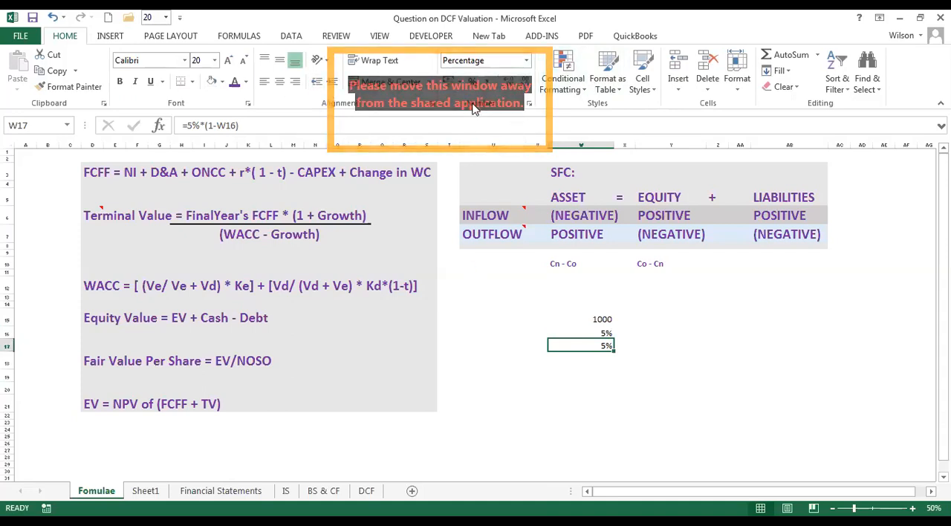
left_click(506, 86)
left_click(506, 86)
left_click(595, 333)
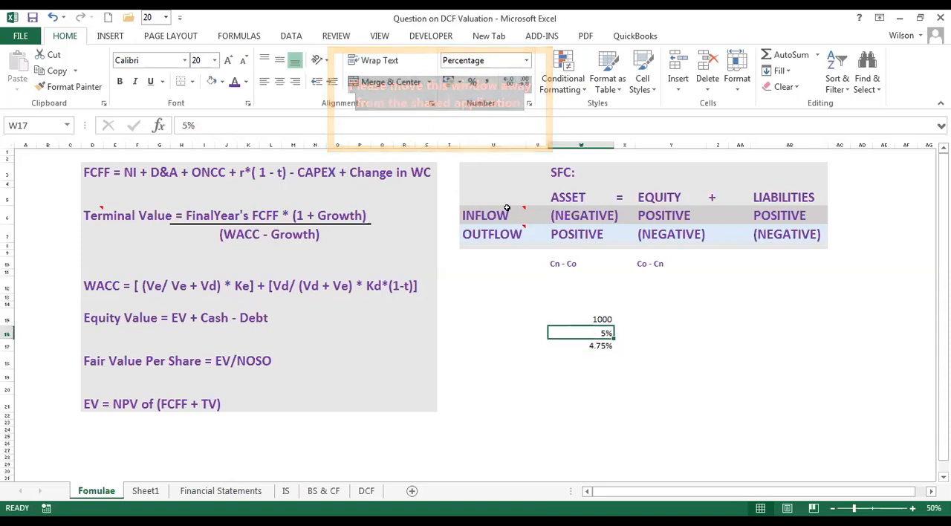
left_click(506, 82)
left_click(506, 83)
left_click(657, 364)
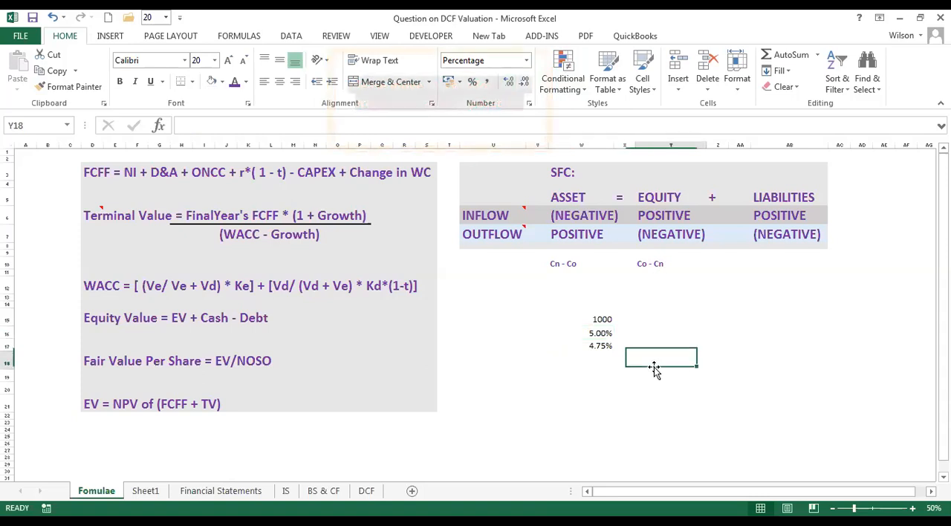
Compare the rates in W16 and W17, and go through the terms of the FCFF formula in row 3.
left_click(598, 346)
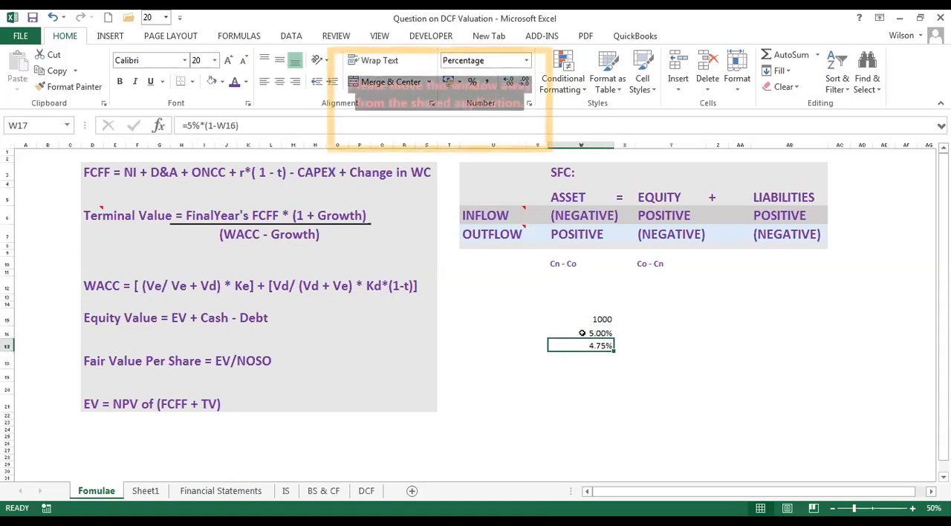
left_click(592, 333)
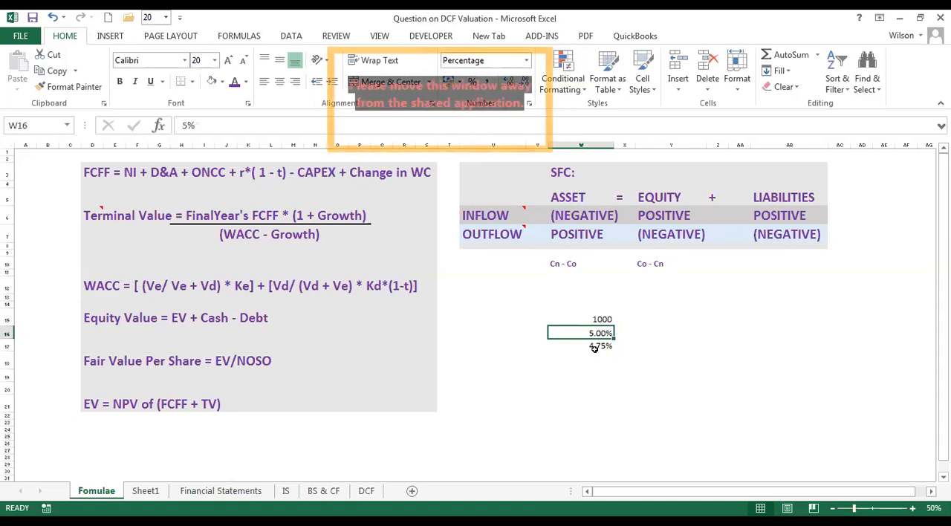
left_click(595, 347)
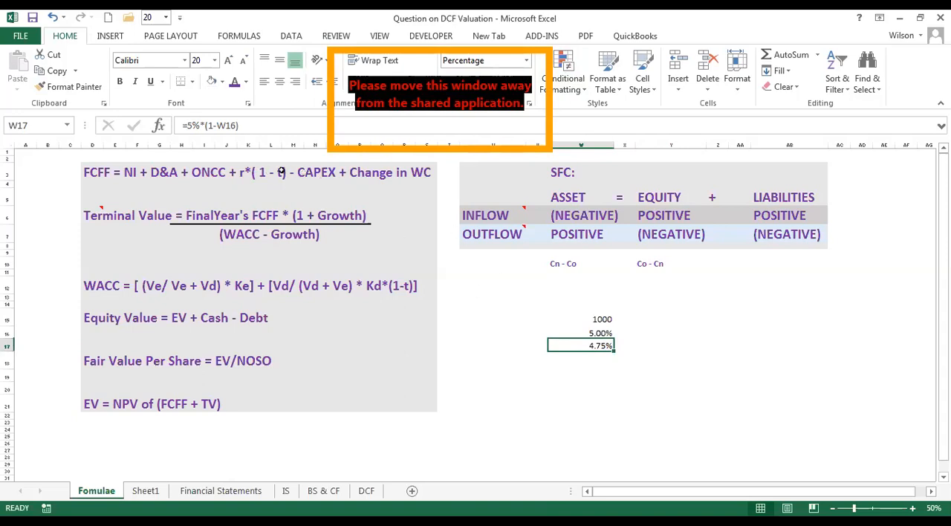
left_click_drag(251, 171, 316, 173)
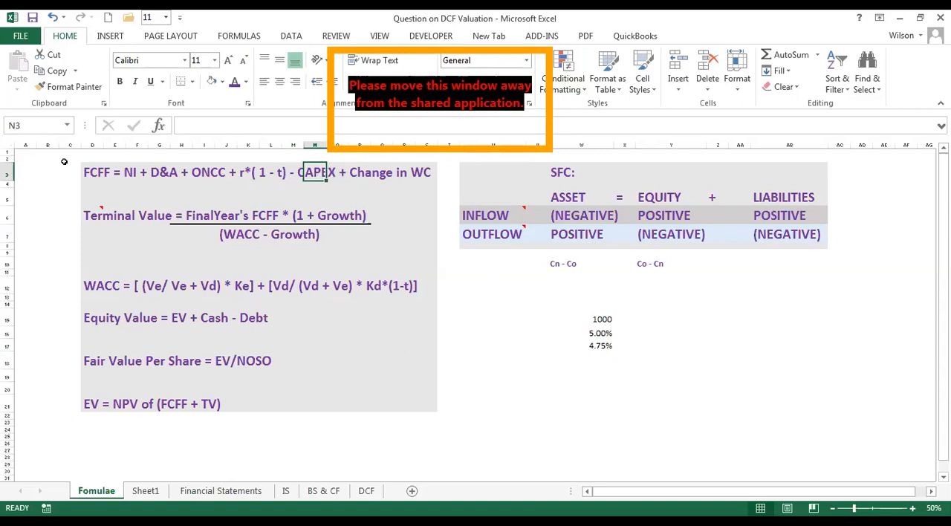
left_click(130, 177)
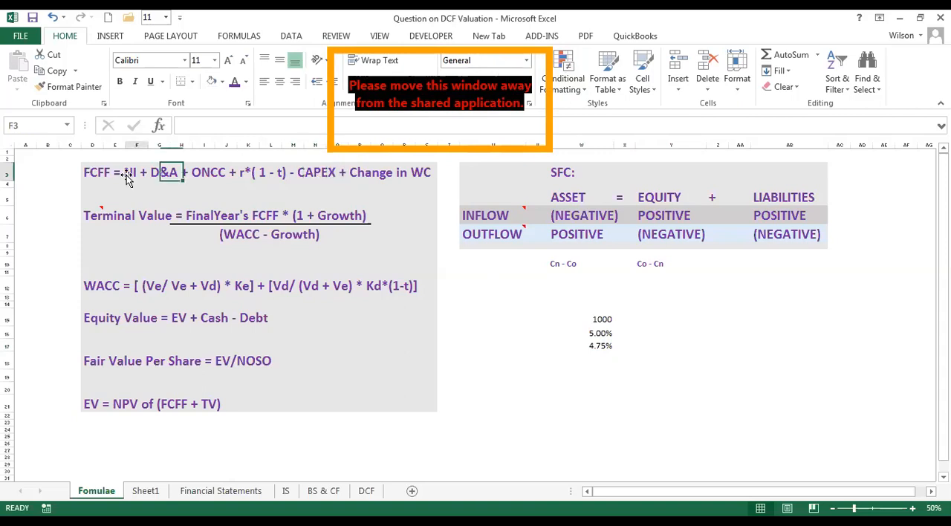
left_click(160, 174)
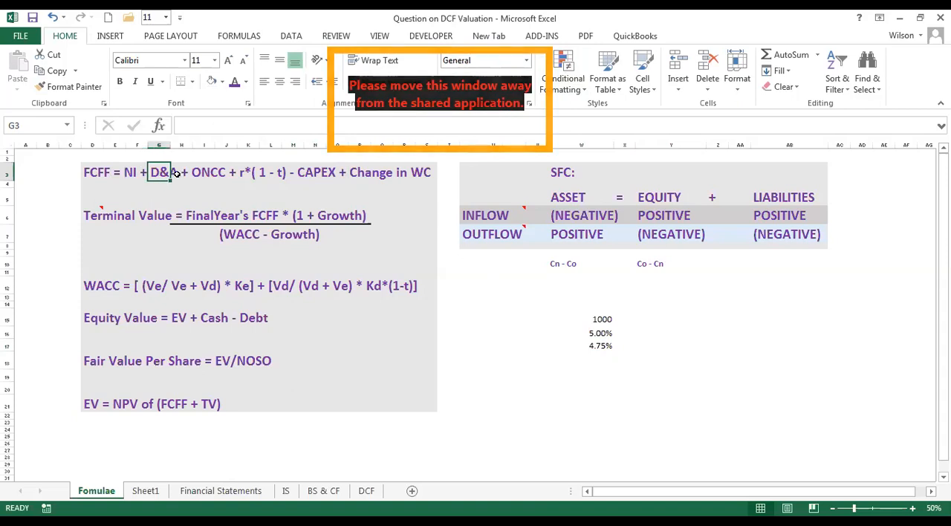
left_click(197, 174)
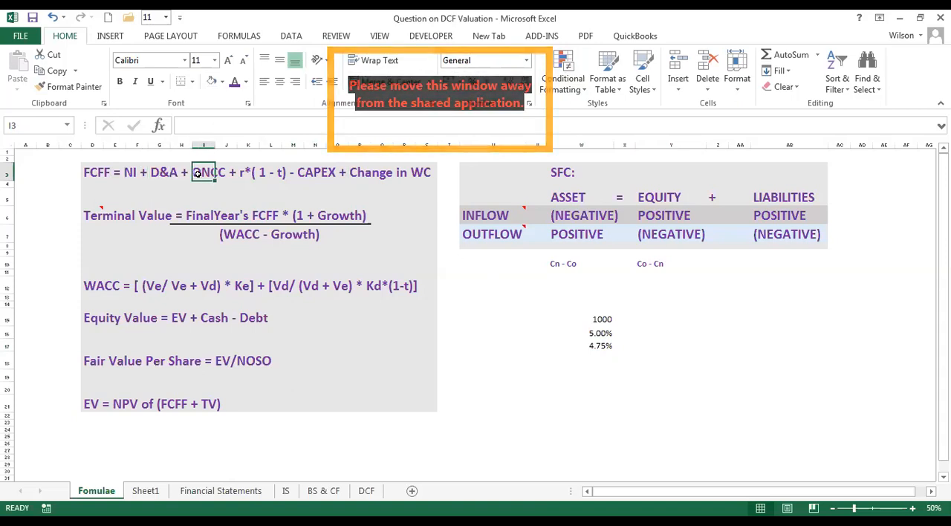
left_click(247, 173)
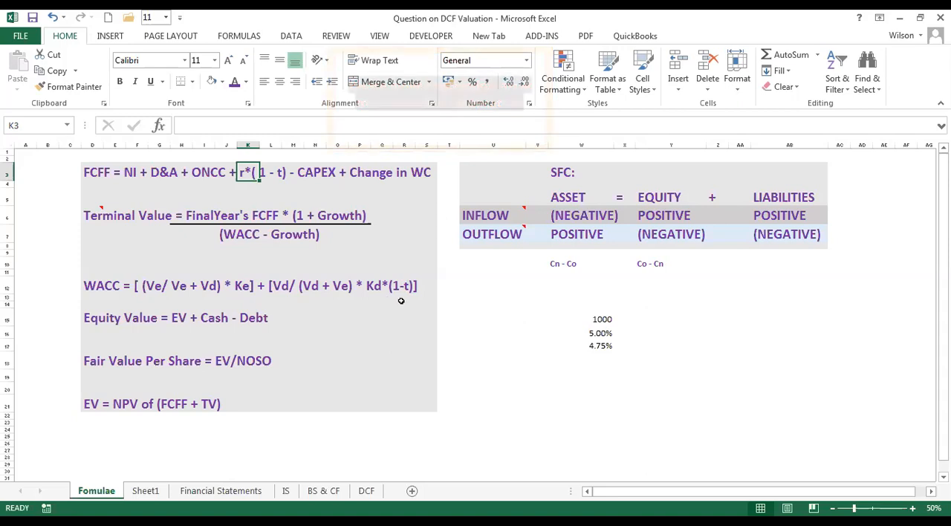
Inspect the formula in W17 and its reference to the rate in W16.
left_click(591, 332)
left_click(590, 344)
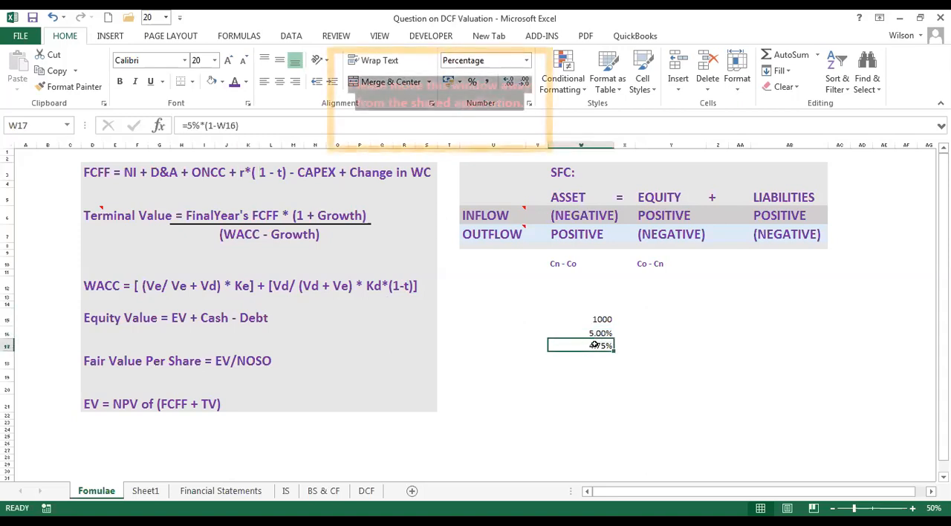
double_click(585, 345)
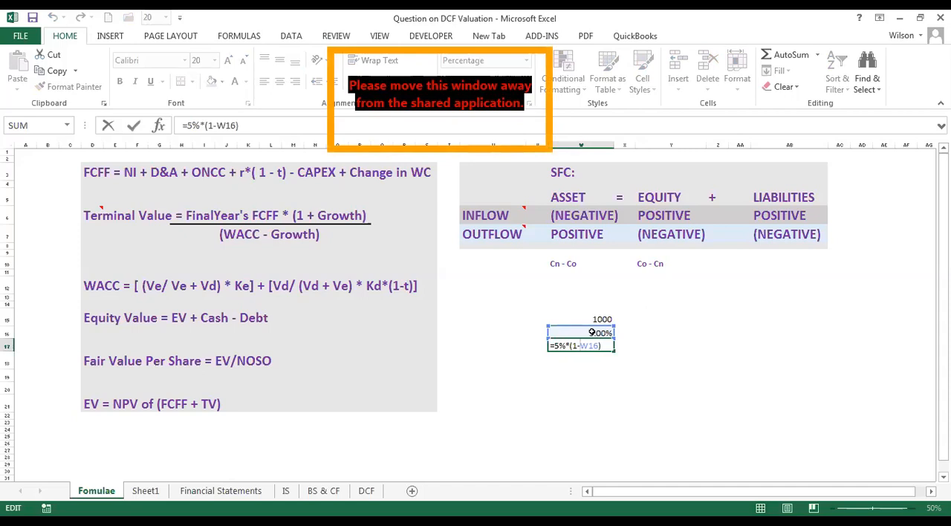
key("Return")
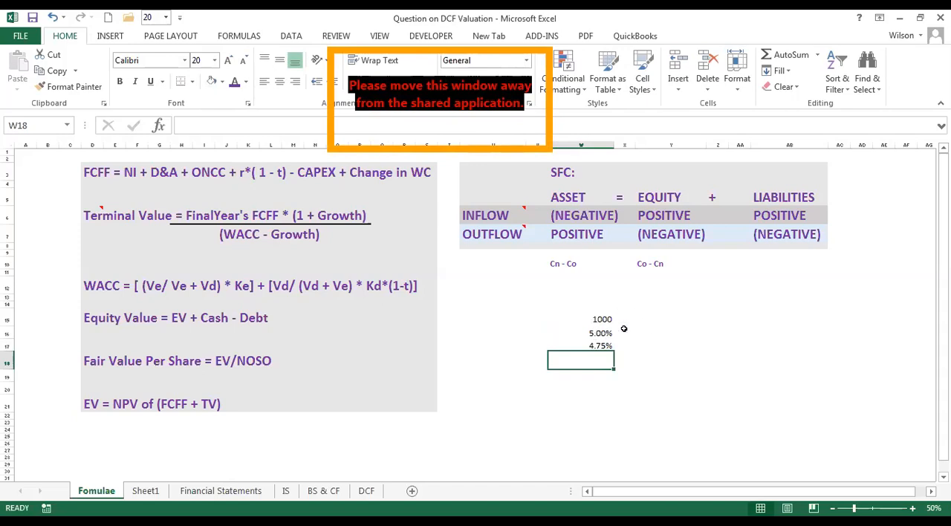
left_click(632, 327)
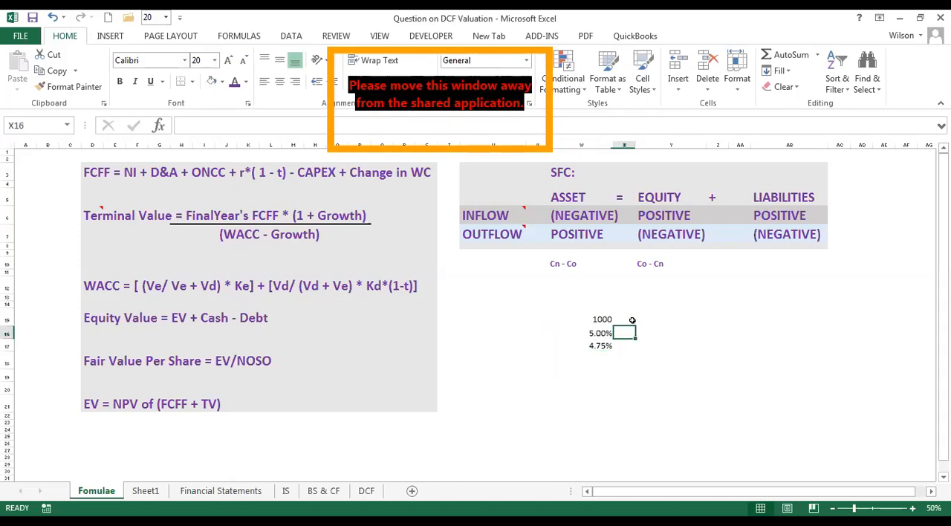
Calculate the interest on the 1000 principal at the W16 rate in cell X15 with =W15*W16.
left_click(632, 320)
type("=")
left_click(604, 319)
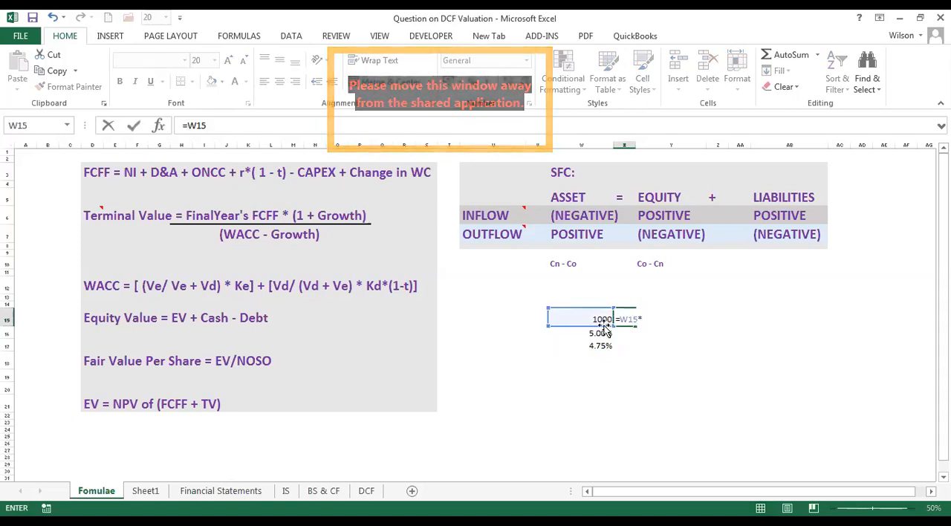
type("*")
left_click(587, 334)
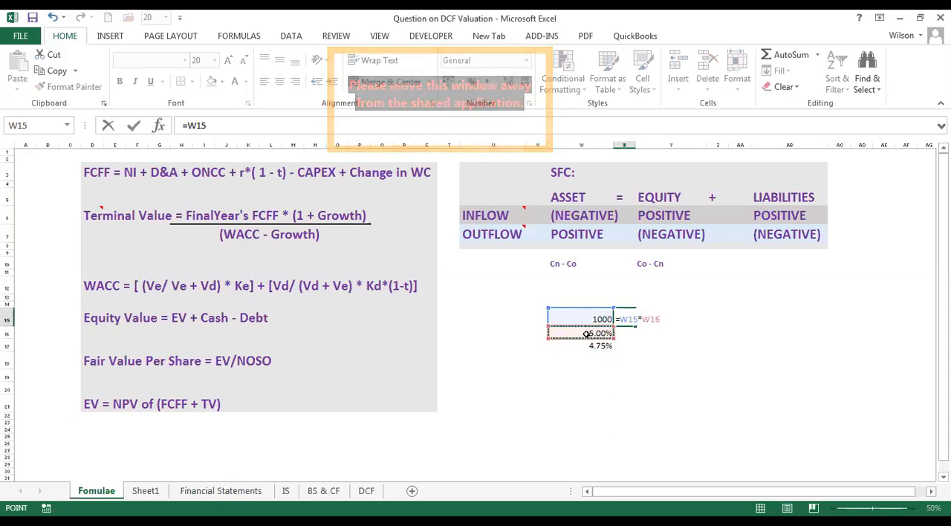
key("Return")
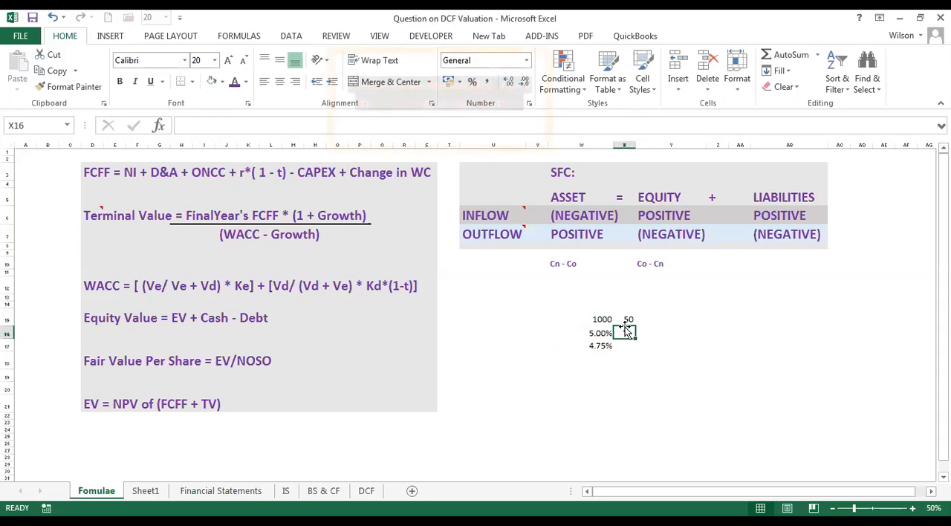
Calculate the after-tax interest on the same principal in cell X16 with =W15*W17.
type("=")
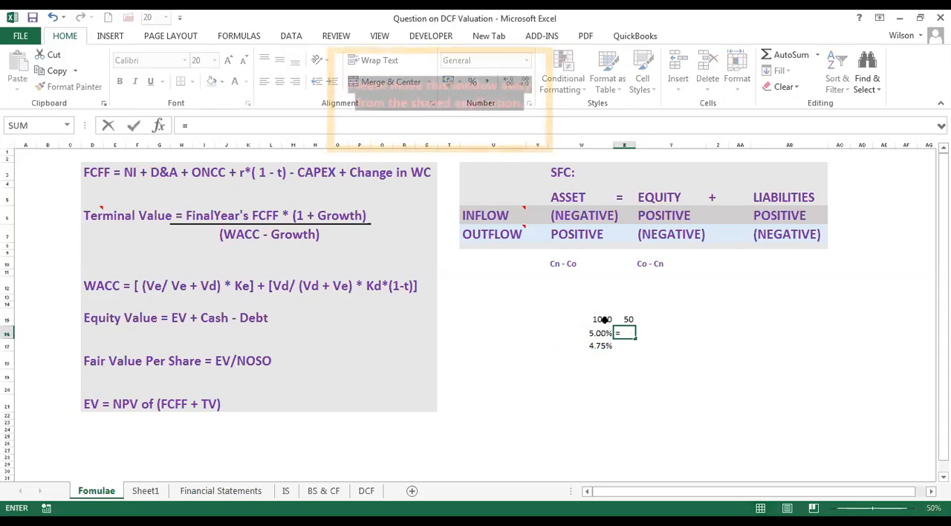
left_click(602, 319)
type("*")
left_click(595, 345)
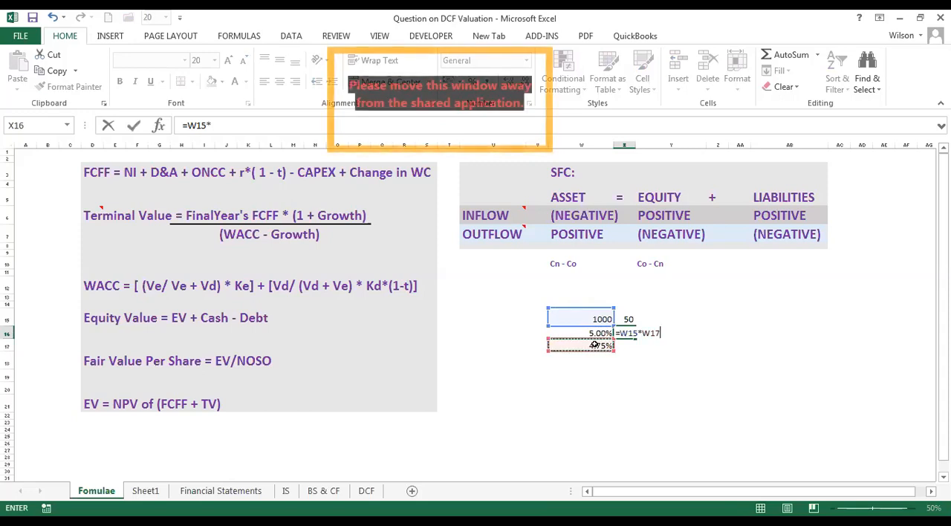
key("Return")
Compare the interest amounts in X15 and X16, and review the CAPEX and Change in WC terms of the FCFF formula.
left_click(632, 318)
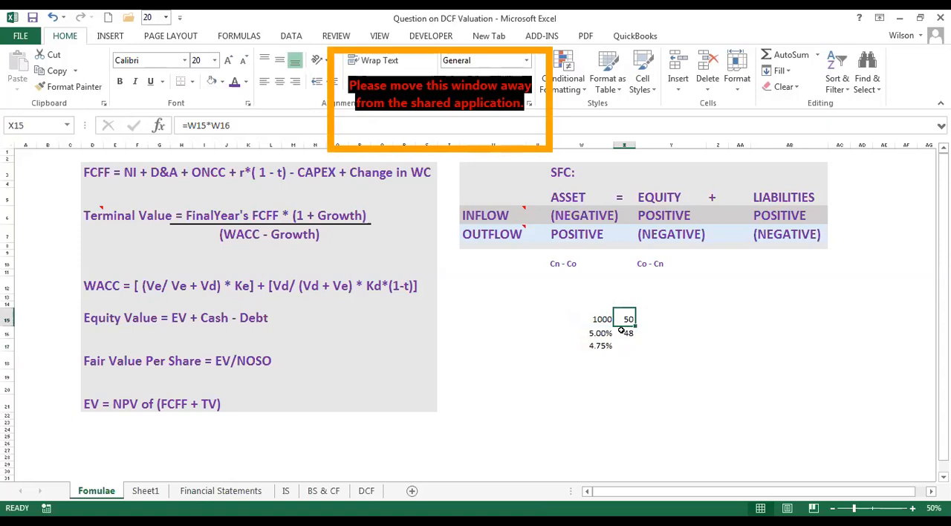
left_click(628, 333)
left_click(550, 324)
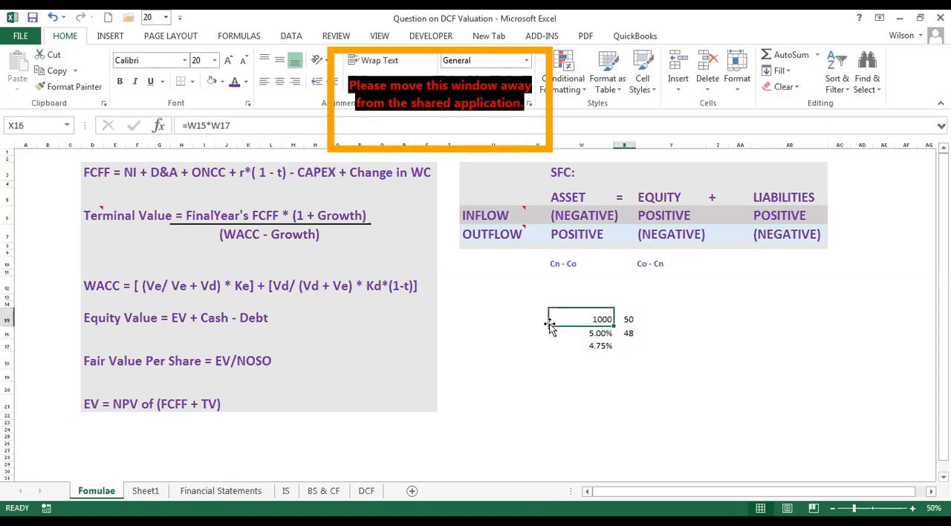
left_click(315, 171)
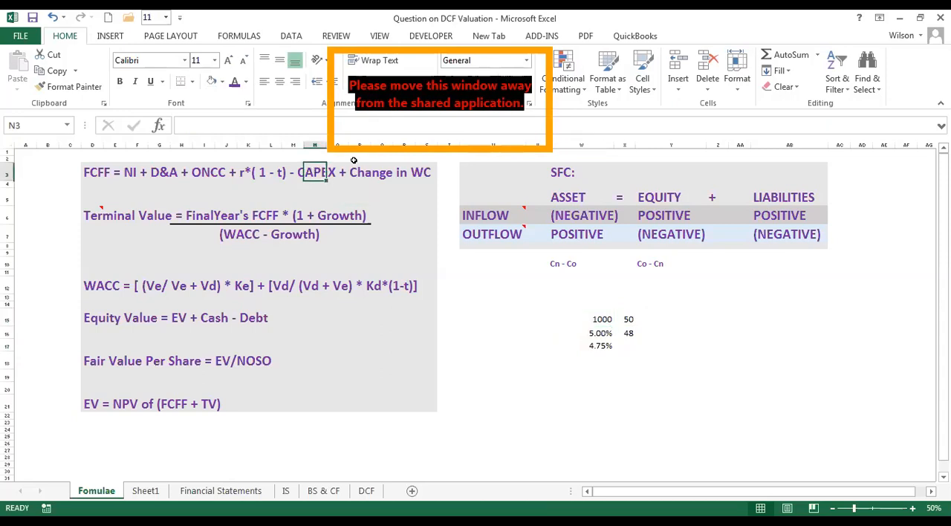
left_click(361, 173)
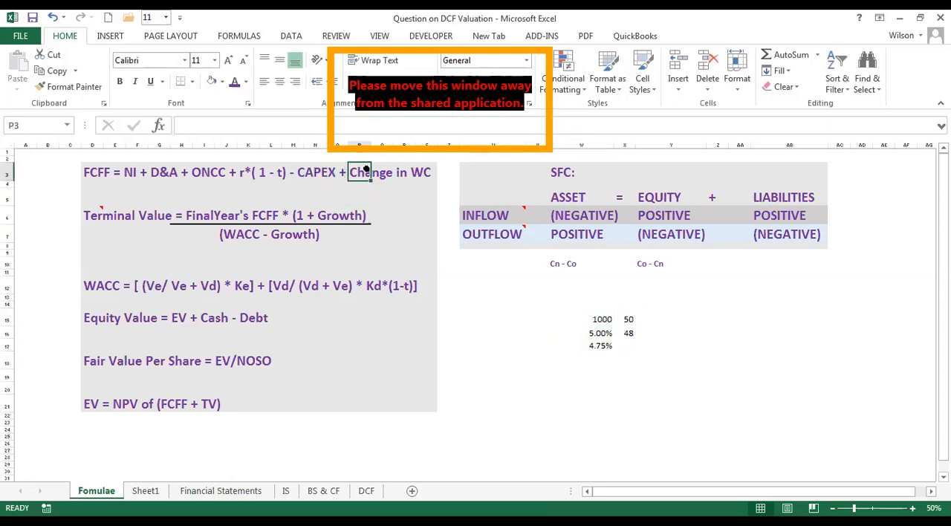
left_click_drag(366, 171, 437, 168)
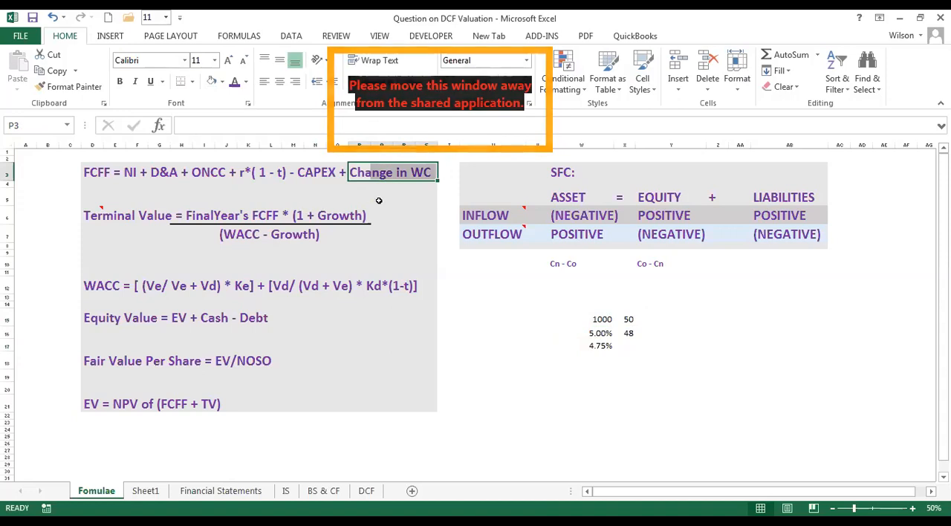
left_click(566, 324)
left_click(600, 329)
left_click_drag(587, 318, 630, 346)
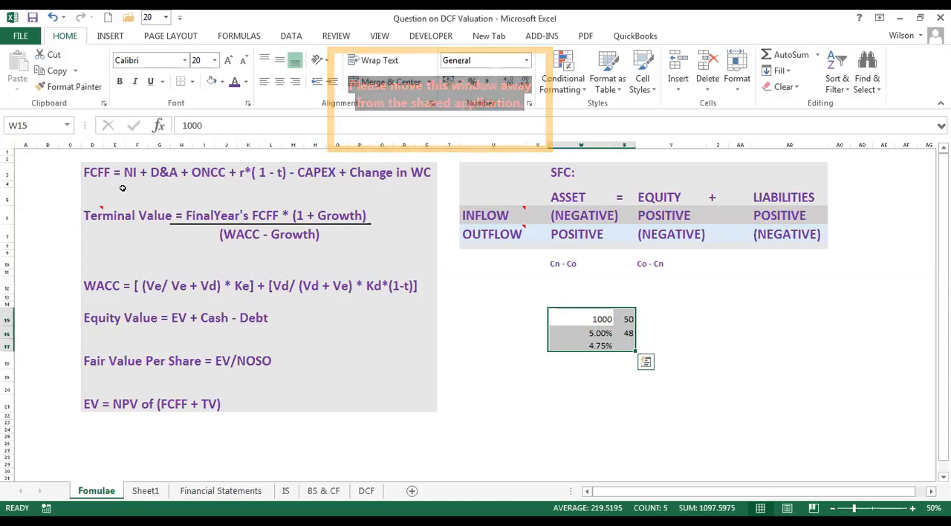
left_click(95, 215)
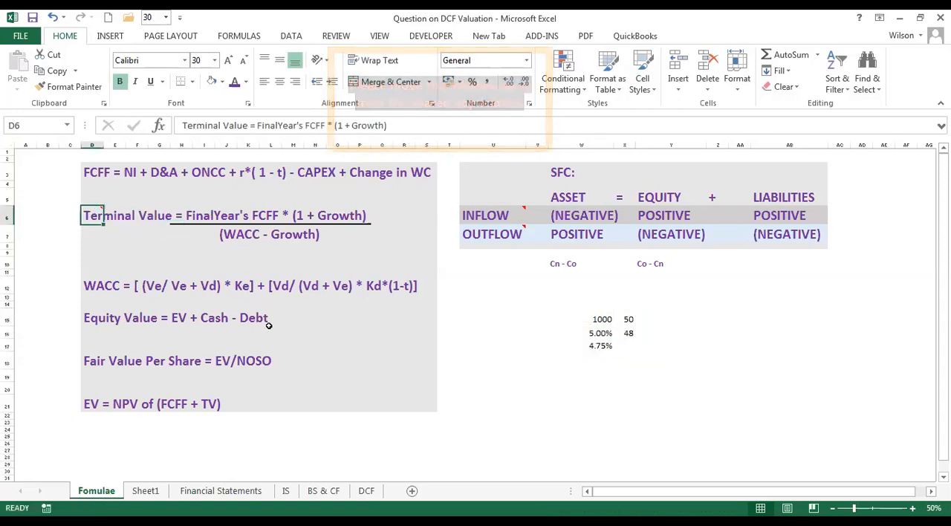
left_click(514, 385)
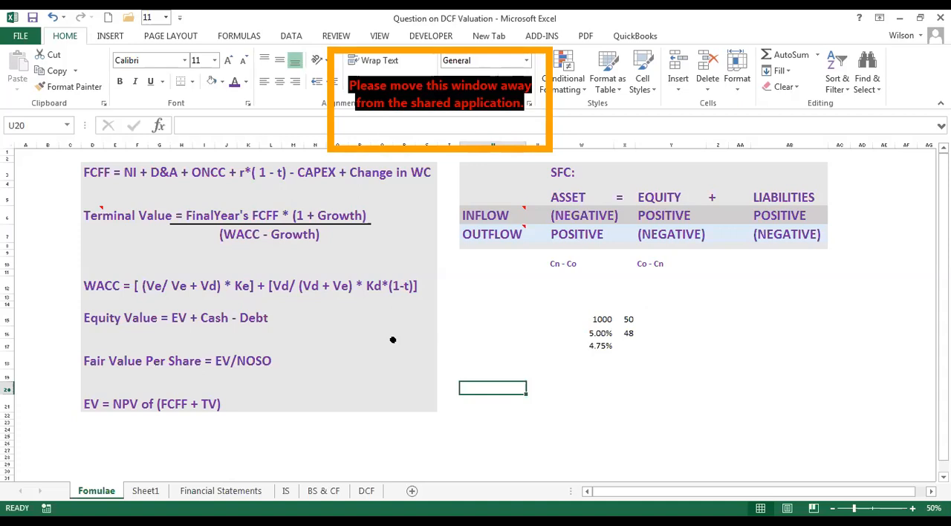
Go through the whole FCFF formula in row 3, from net income to the change in working capital.
left_click_drag(84, 171, 436, 173)
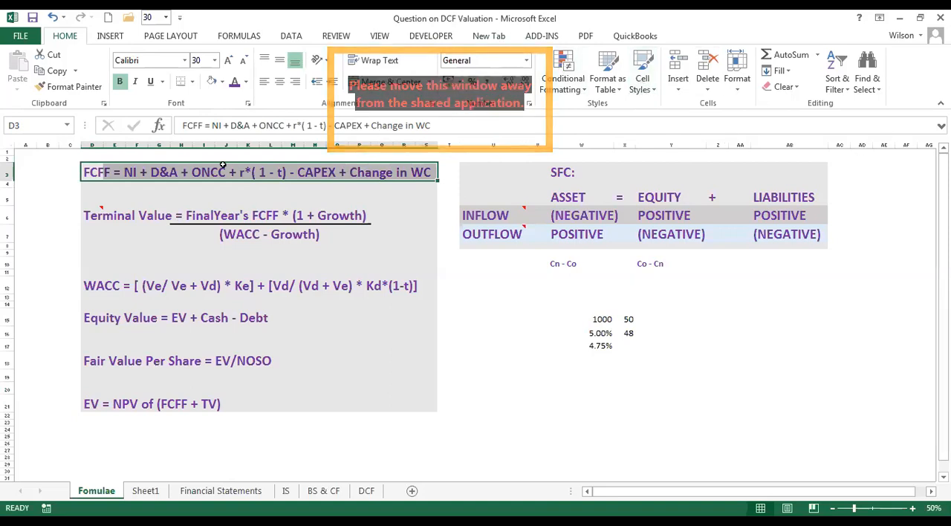
left_click_drag(90, 171, 425, 173)
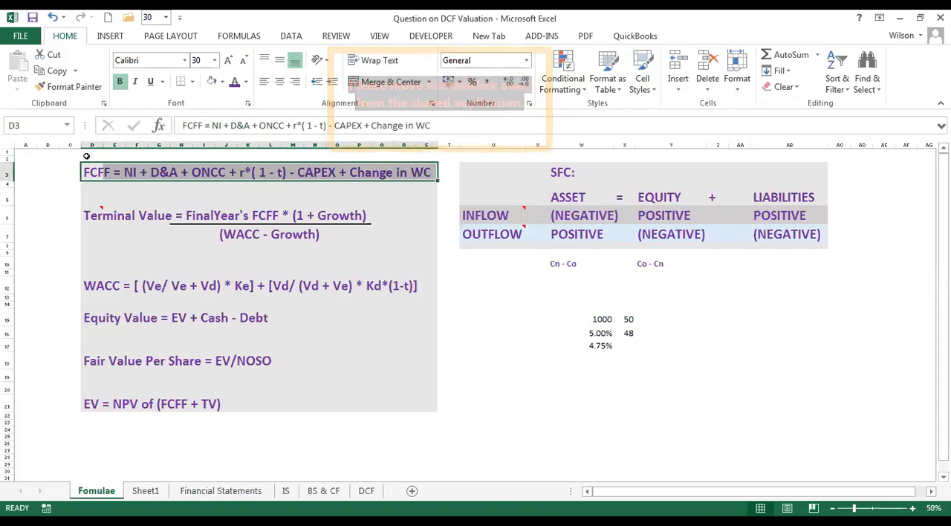
left_click_drag(93, 172, 418, 173)
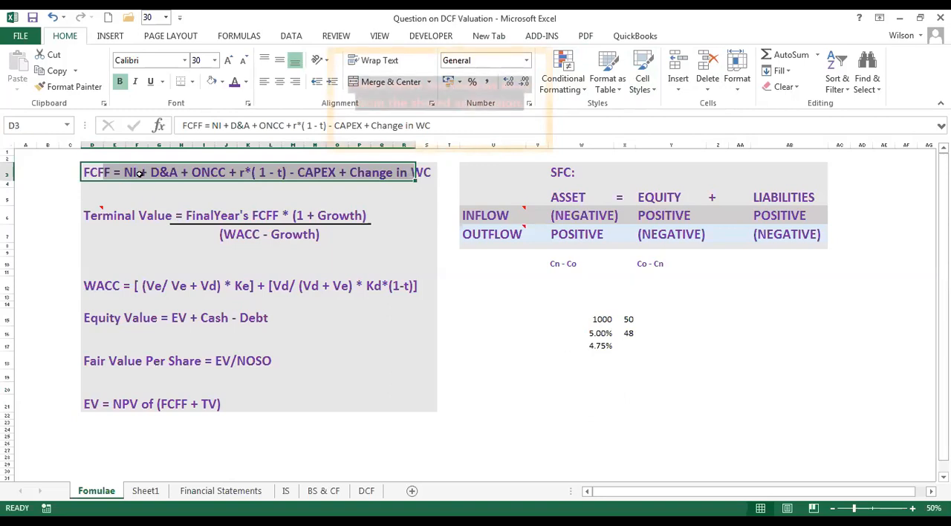
left_click(224, 175)
left_click(313, 178)
left_click(116, 172)
left_click_drag(116, 172, 324, 171)
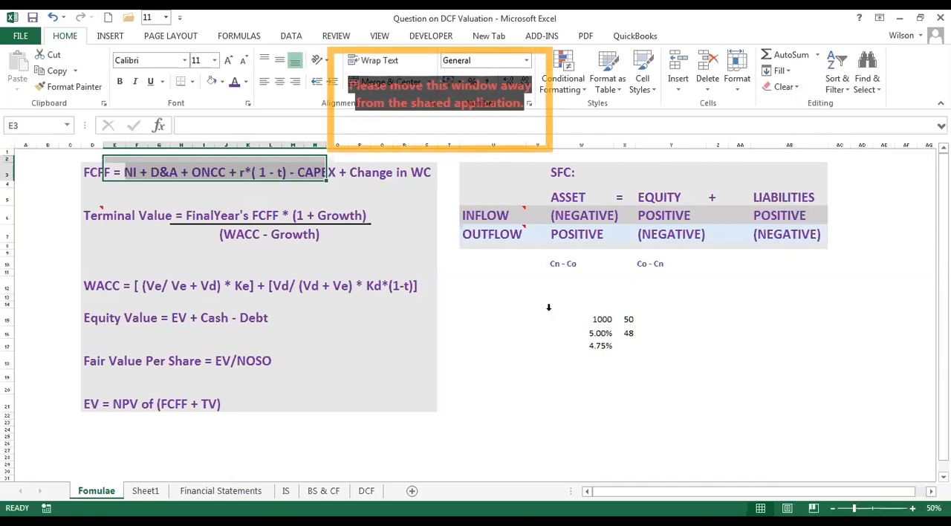
left_click(481, 304)
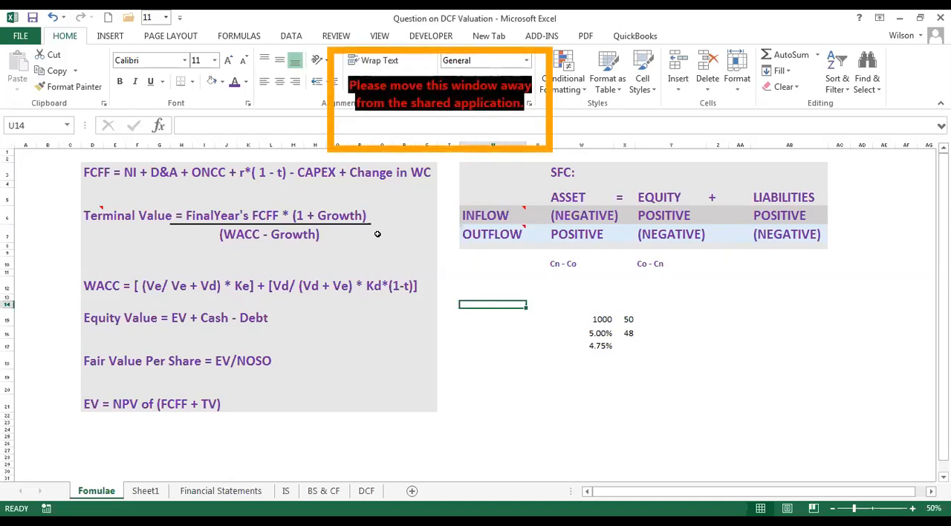
Review the block of valuation formulas, examining the WACC formula in row 12 and the Terminal Value formula in row 6.
left_click_drag(90, 172, 385, 394)
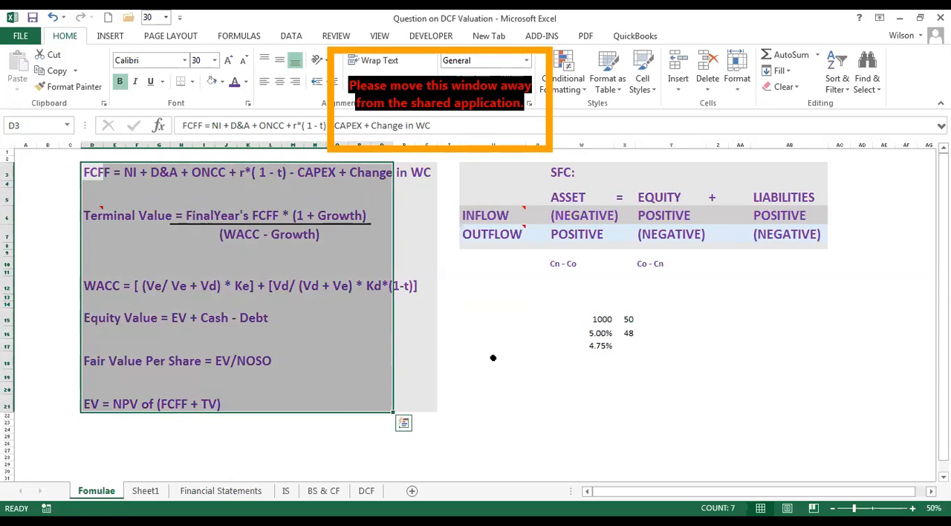
left_click(510, 355)
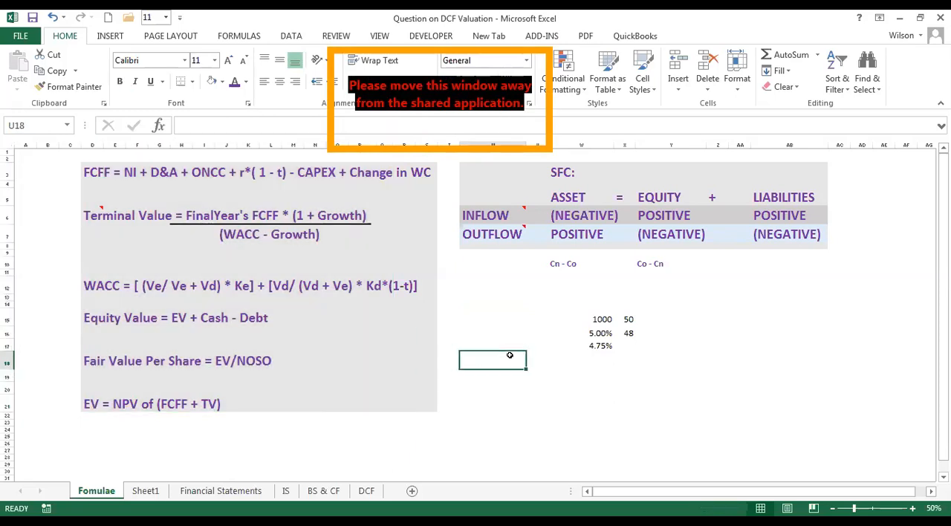
left_click(490, 271)
left_click(494, 261)
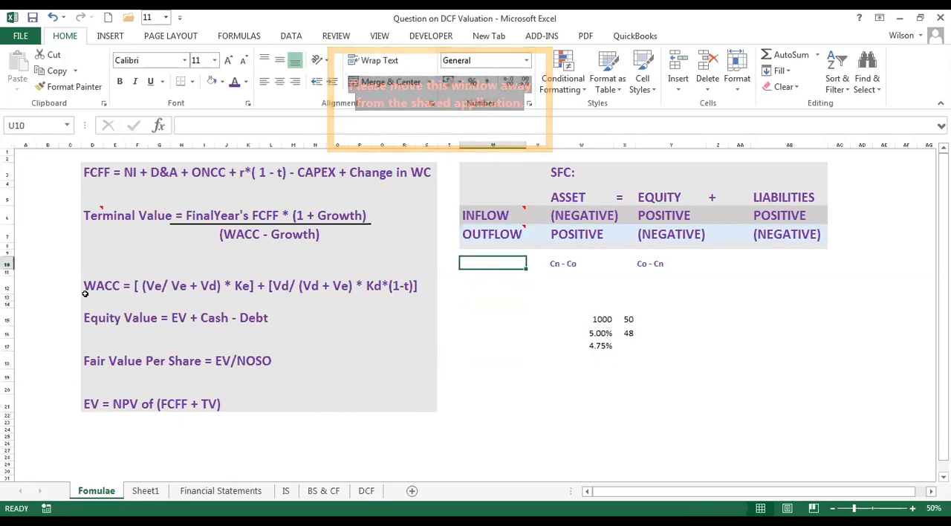
left_click_drag(87, 286, 198, 334)
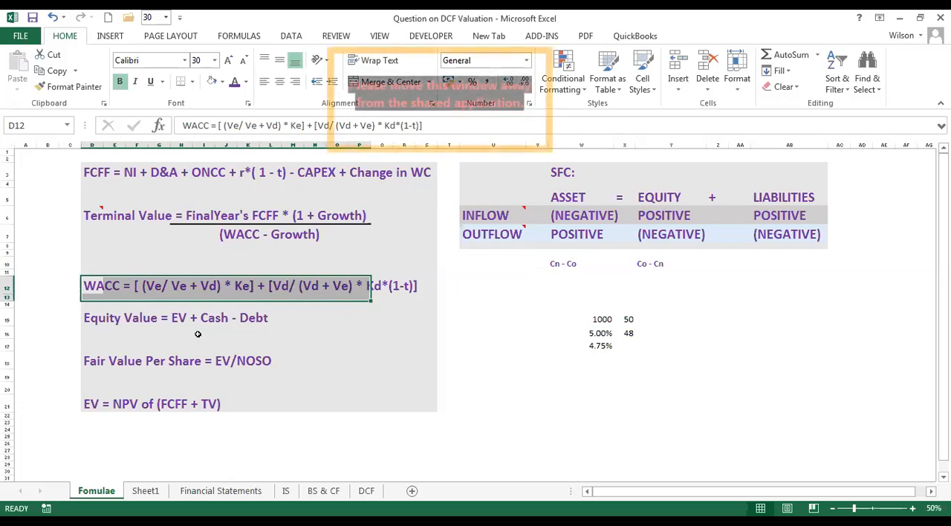
left_click(88, 214)
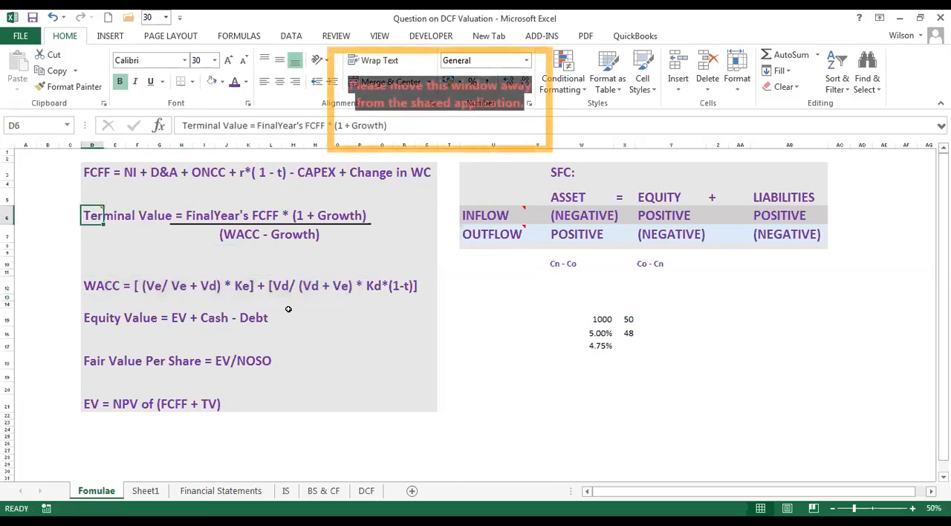
left_click(500, 330)
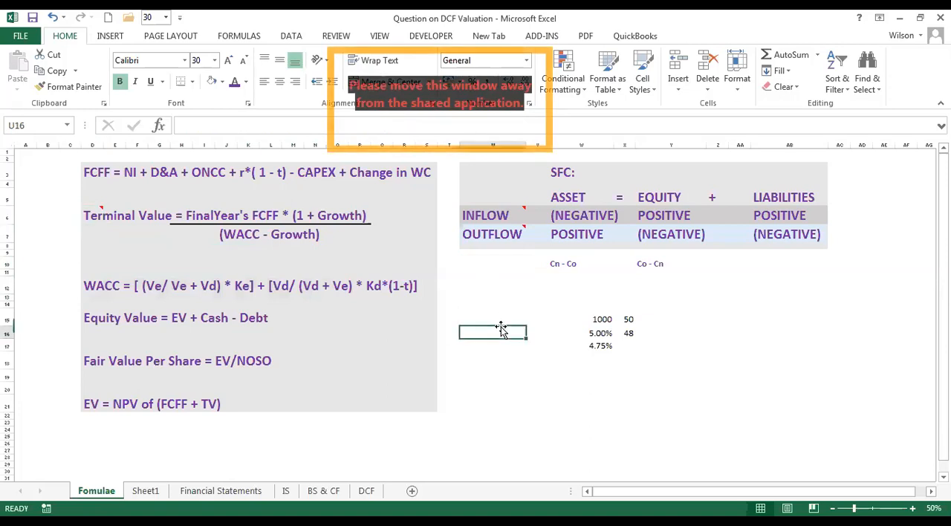
left_click(89, 214)
left_click(516, 292)
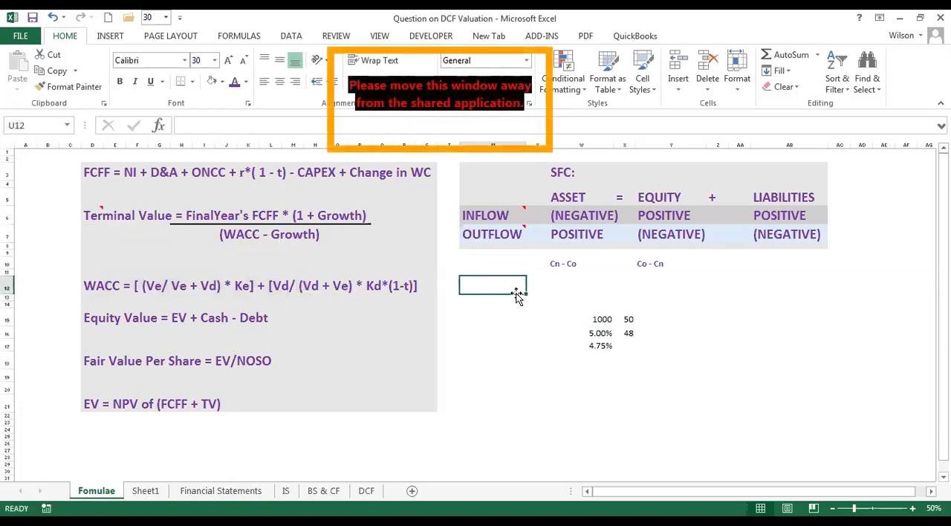
left_click(534, 404)
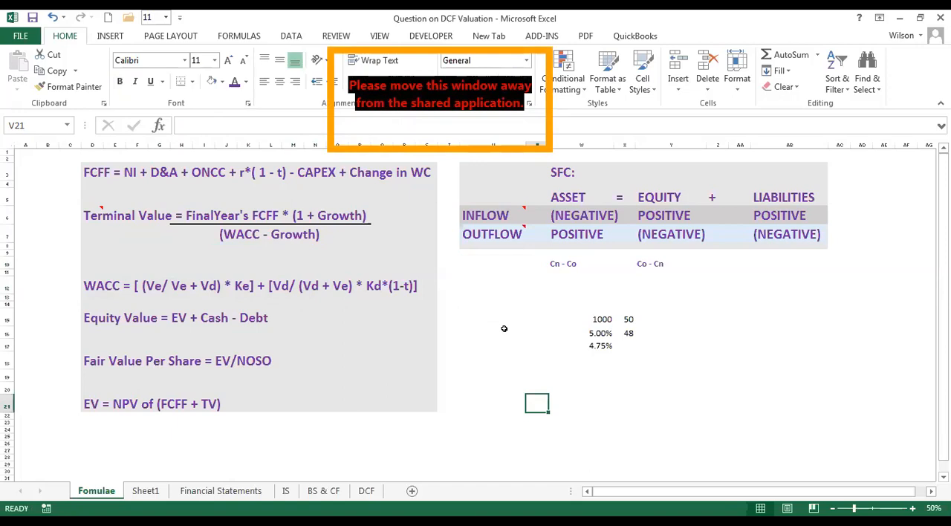
left_click(524, 315)
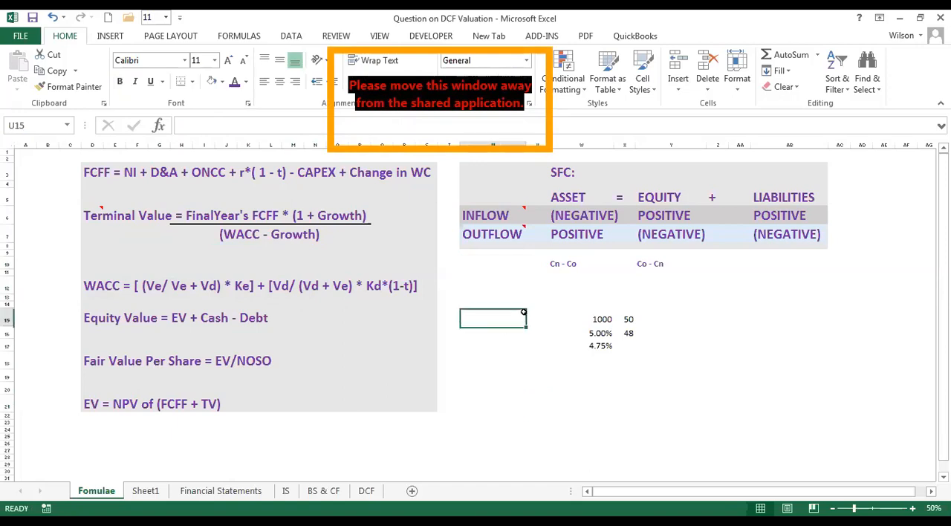
left_click(596, 371)
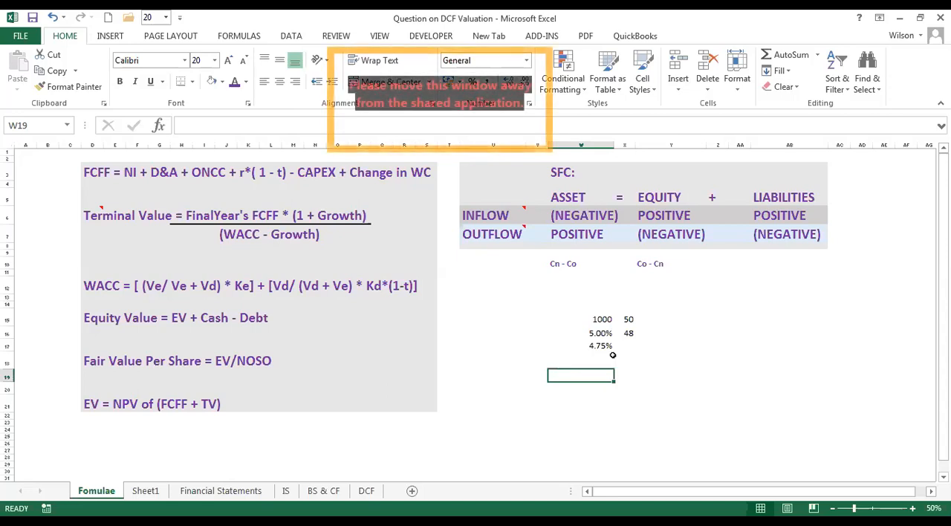
left_click(591, 296)
left_click_drag(591, 296, 818, 298)
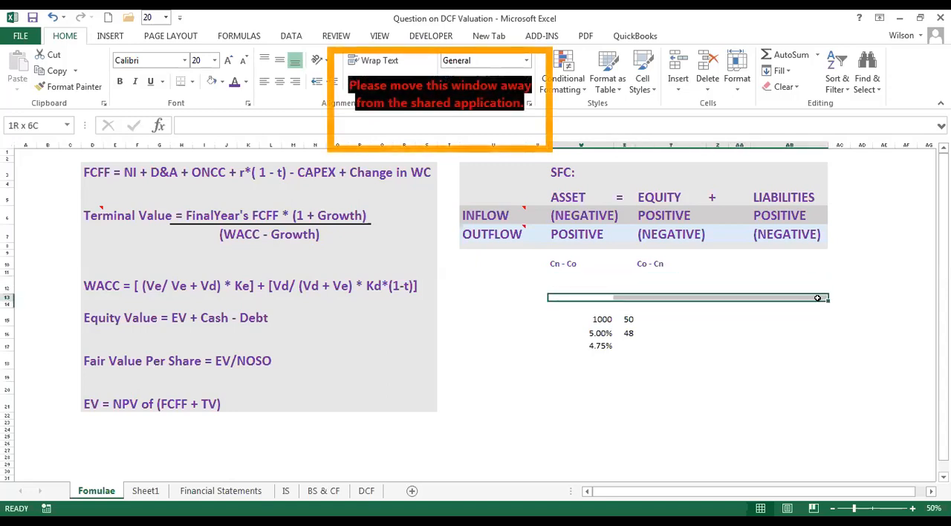
Highlight the FCFF formula across D3:S3 with the gold theme fill color.
left_click_drag(93, 172, 419, 175)
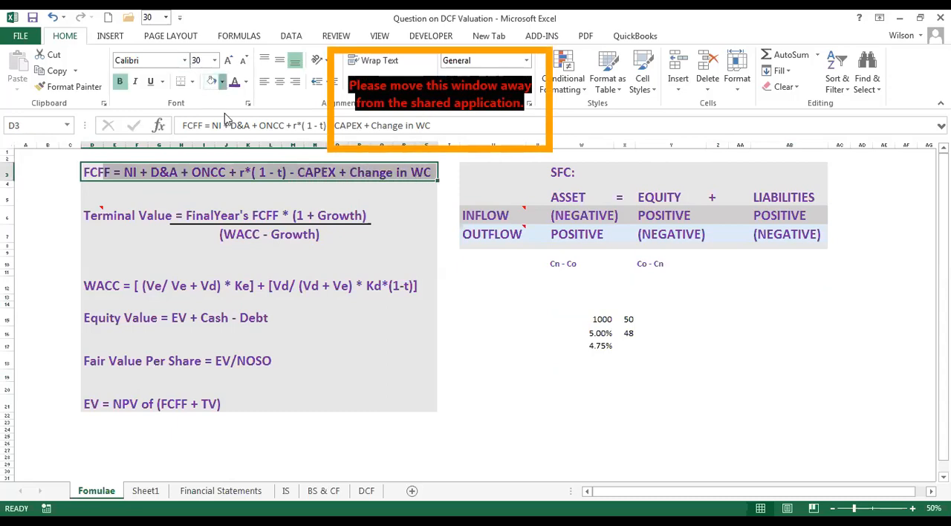
left_click(222, 82)
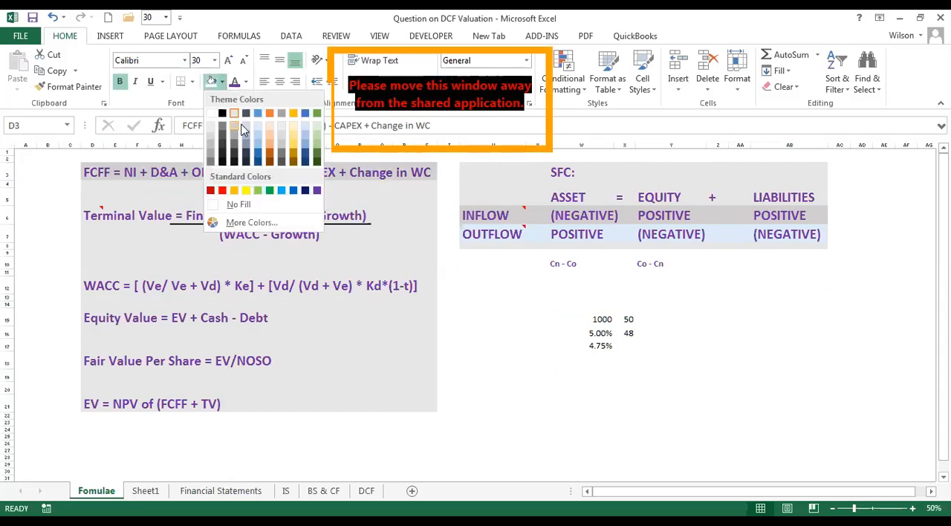
left_click(293, 115)
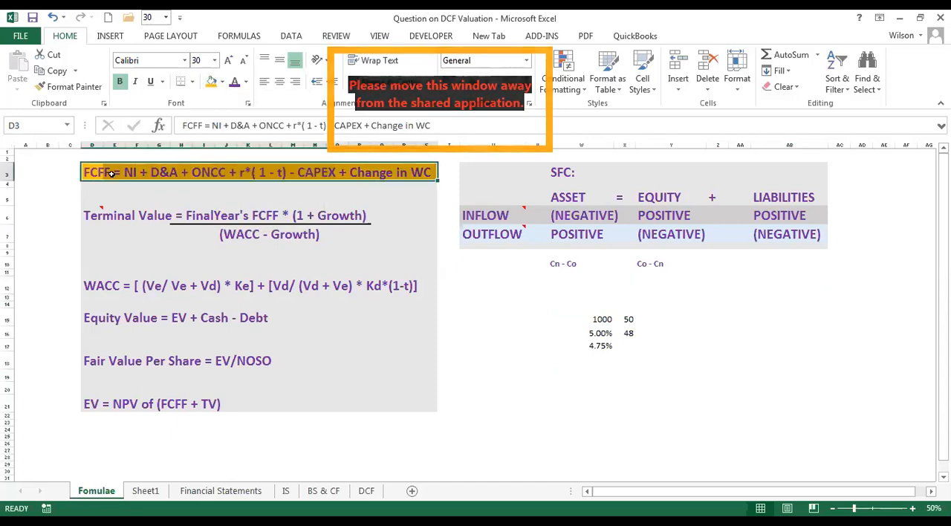
Review the highlighted FCFF formula and the Terminal Value formula in D6.
left_click_drag(110, 174, 428, 171)
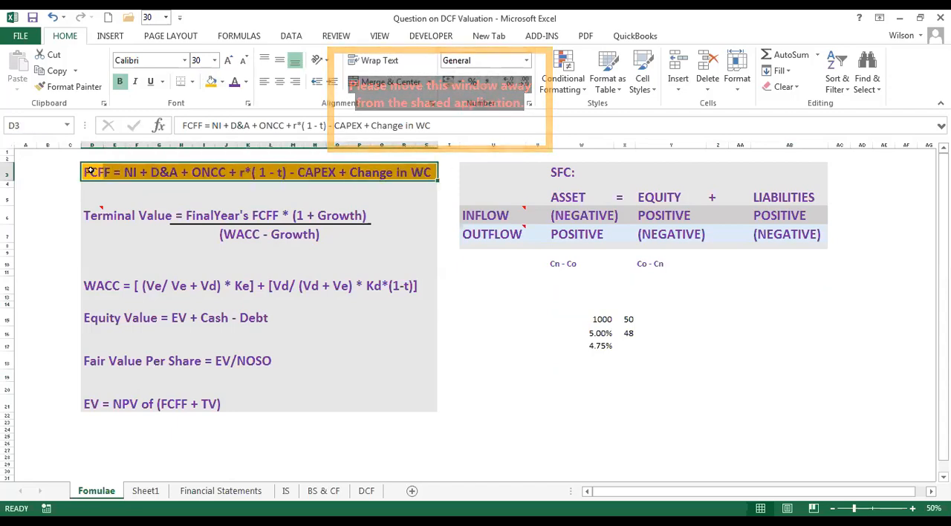
left_click_drag(89, 171, 425, 172)
left_click(476, 296)
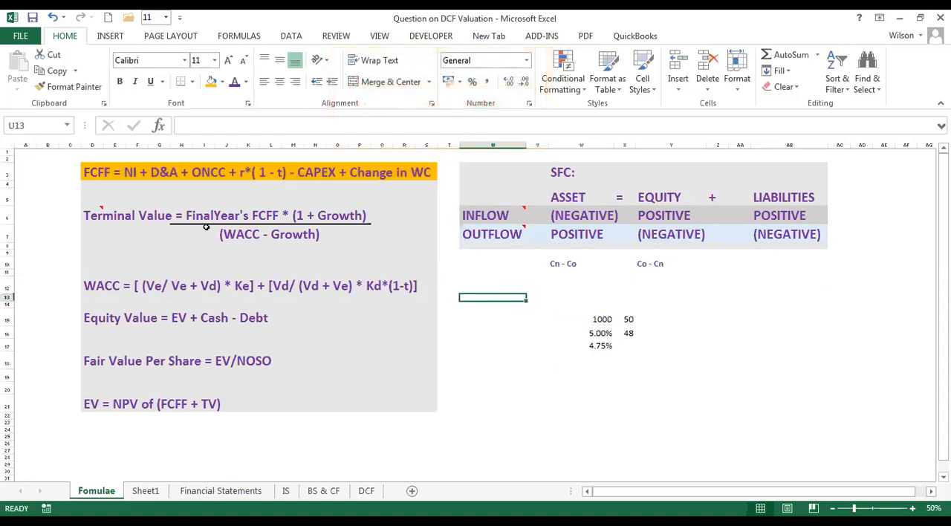
left_click(95, 215)
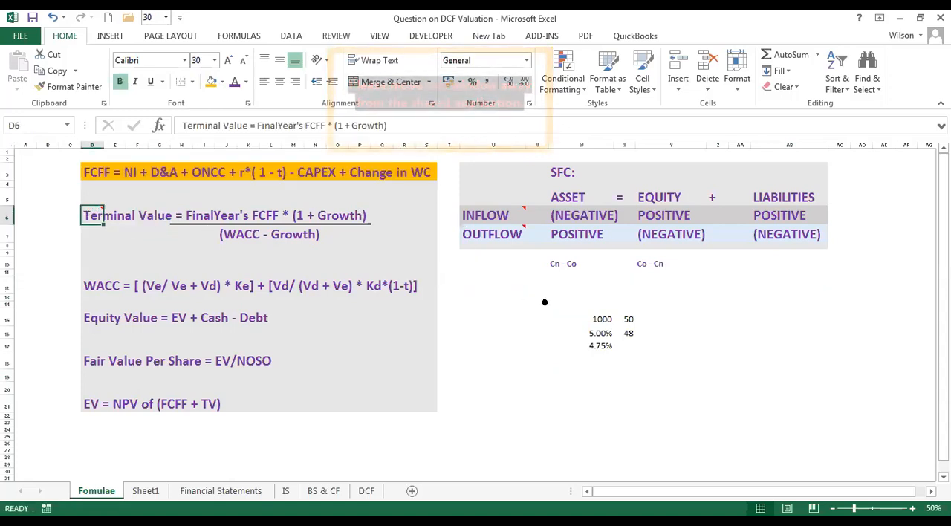
Enter the sample cash flows 10, 15, 20 and 30 in cells W20 to Z20.
left_click(511, 310)
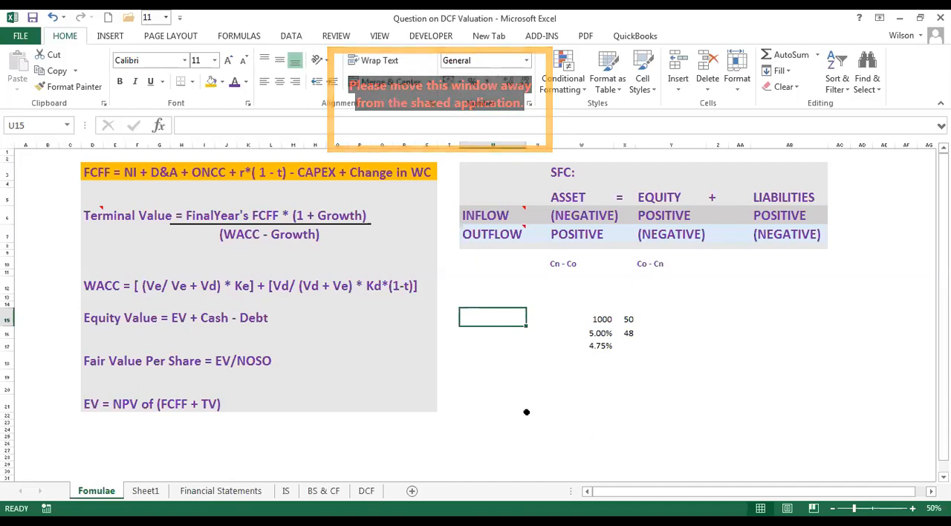
left_click(611, 384)
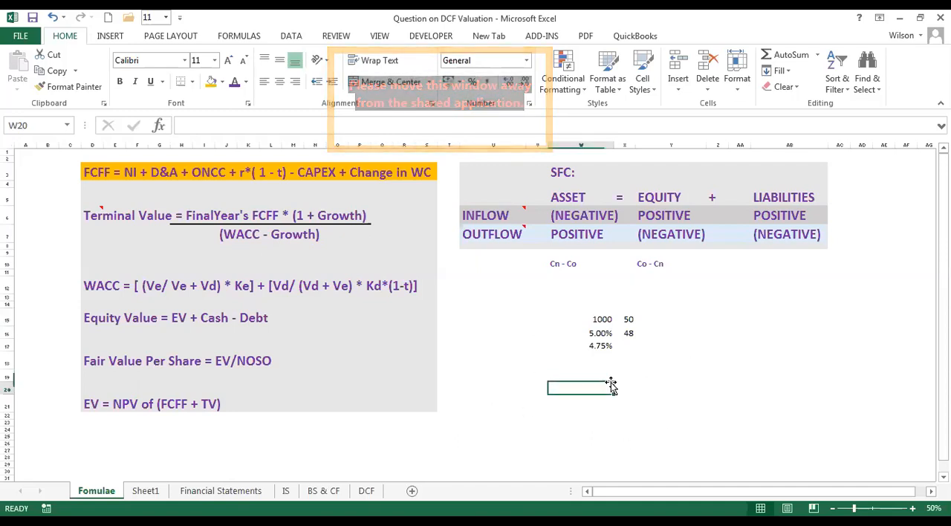
type("10")
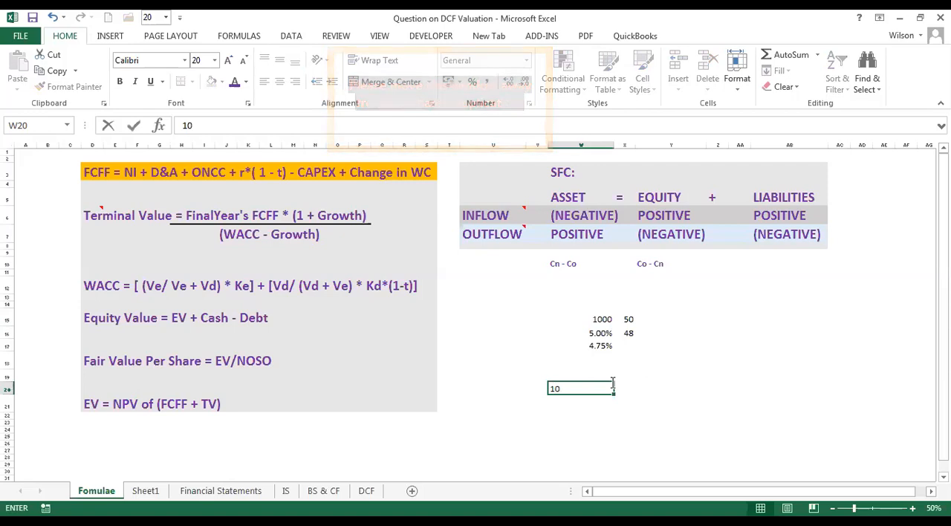
key("Tab")
type("15")
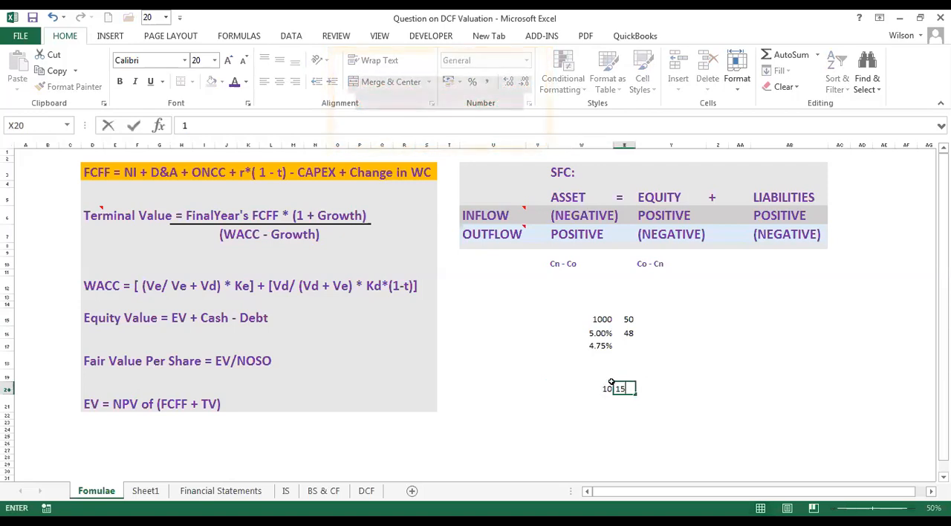
key("Tab")
type("20")
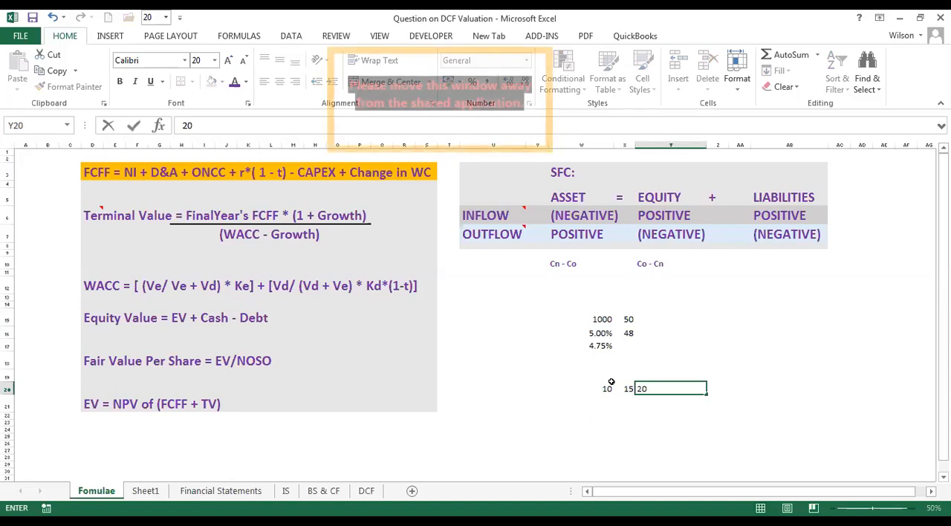
key("Tab")
type("30")
key("Return")
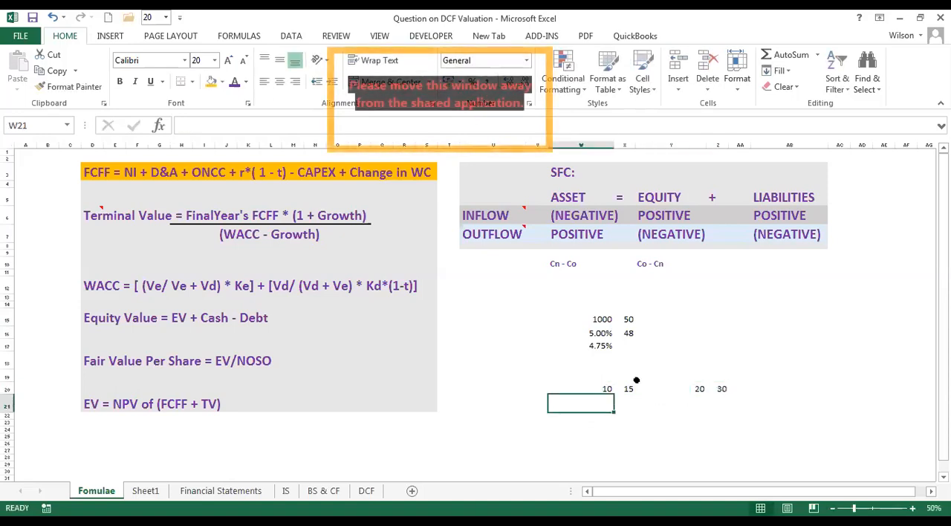
Go over the sample cash flows in W20:Z20 and make column Y slightly narrower.
left_click_drag(603, 389, 721, 392)
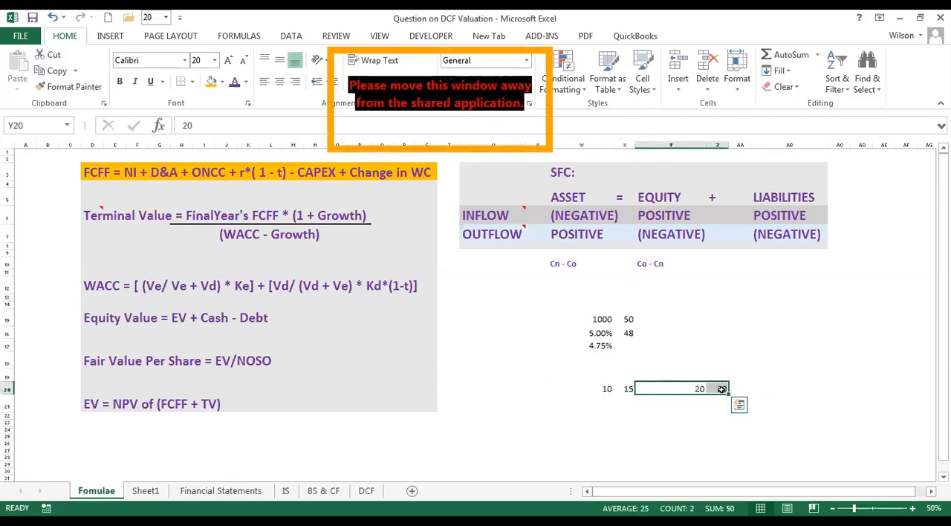
left_click(719, 389)
left_click(720, 400)
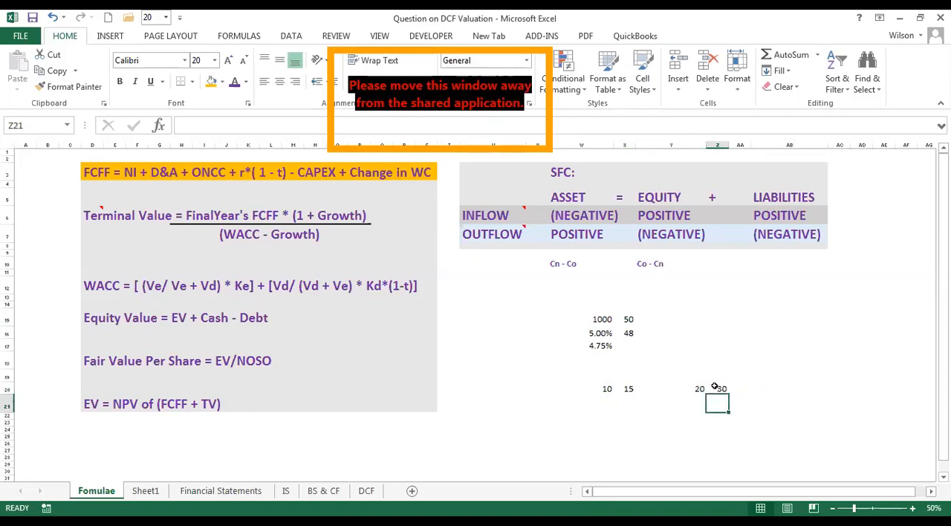
left_click_drag(604, 389, 728, 391)
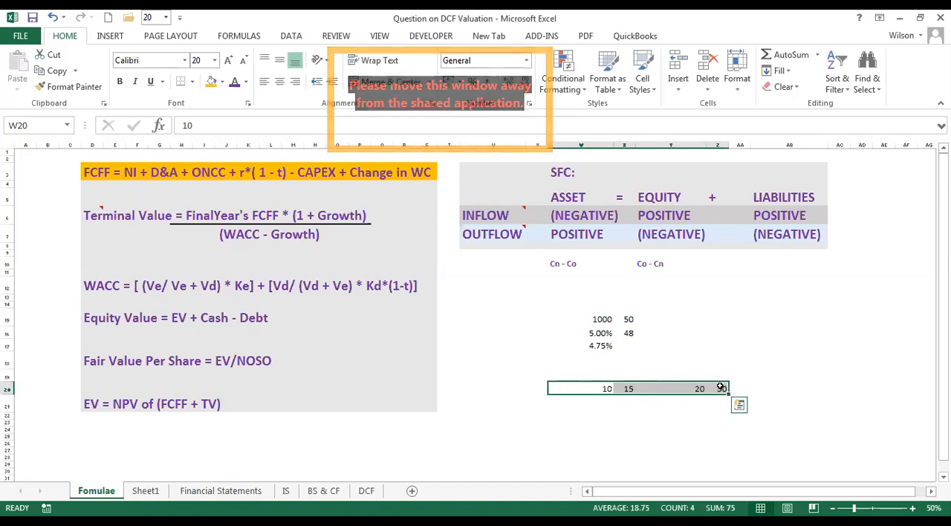
left_click(719, 388)
left_click_drag(677, 371, 673, 173)
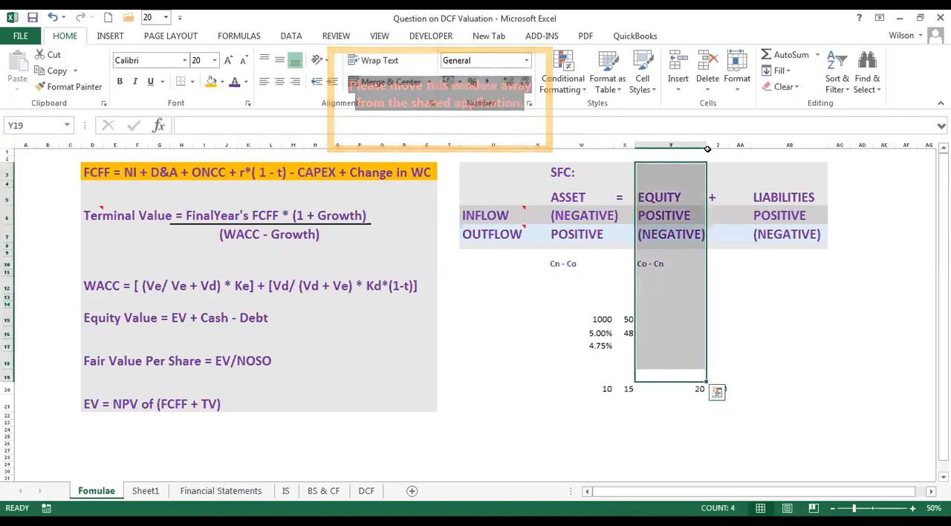
left_click_drag(705, 146, 695, 145)
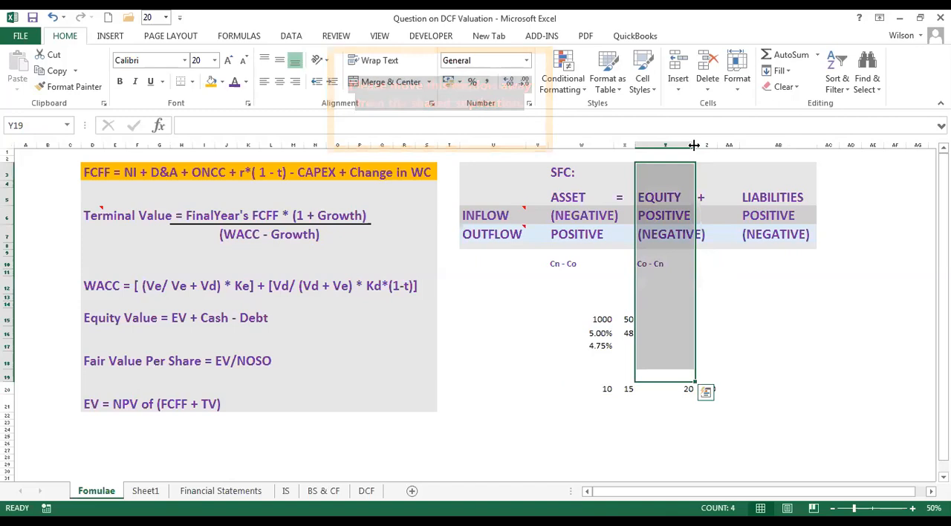
Examine the run of sample cash flows in row 20, from W20 to the final value in Z20 and the cells beyond.
left_click_drag(606, 388, 691, 389)
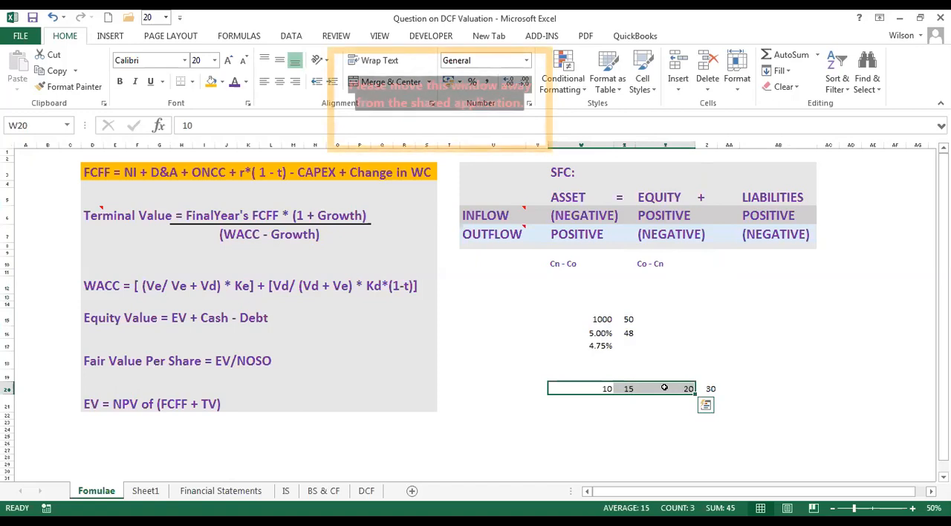
left_click(709, 390)
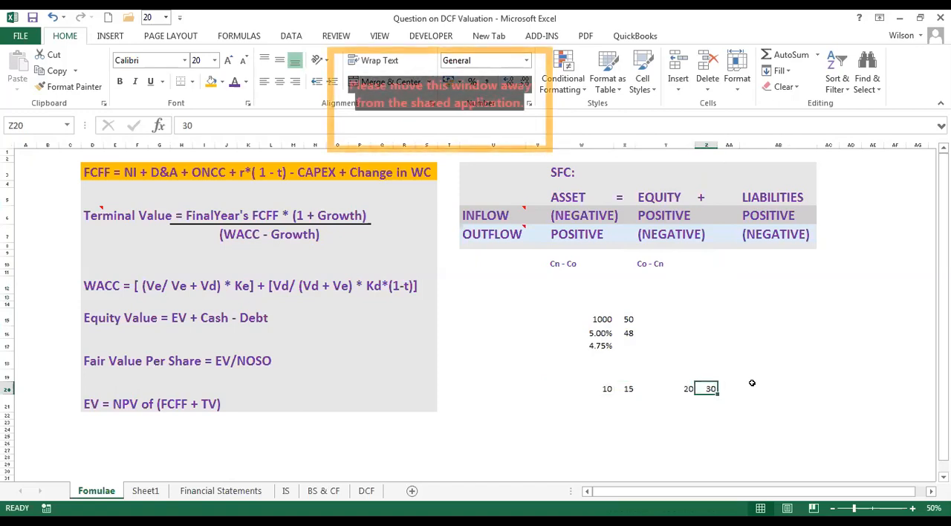
left_click(713, 402)
left_click(605, 386)
left_click_drag(605, 386, 886, 383)
left_click(710, 398)
key("Up")
key("Up")
left_click(702, 404)
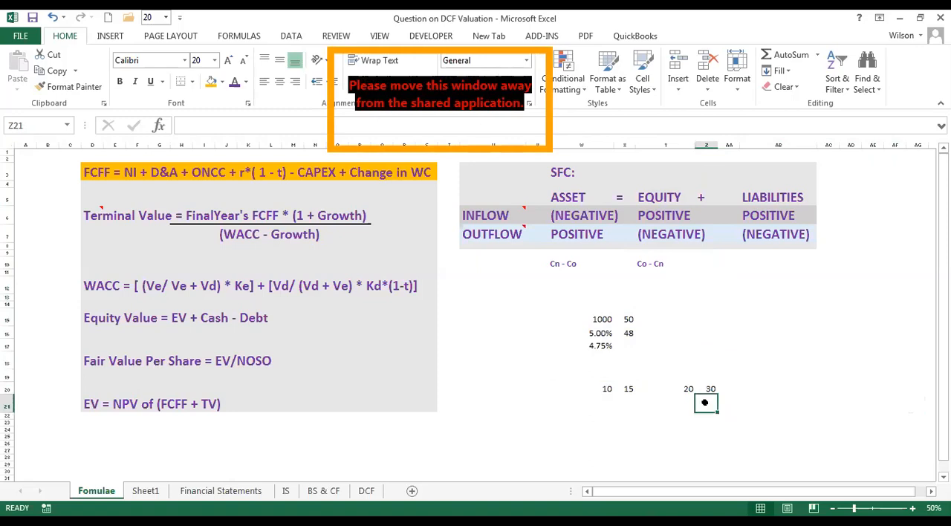
left_click(711, 388)
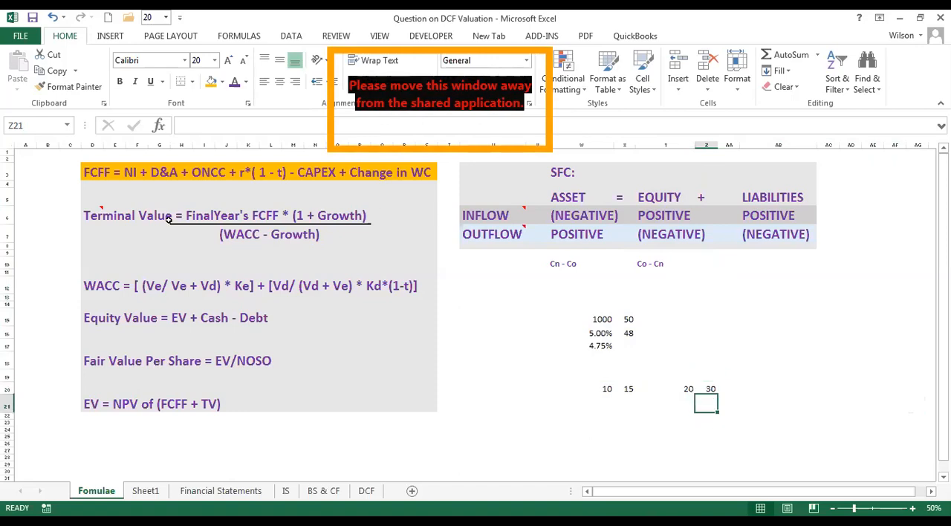
Examine the Terminal Value formula in row 6, including its final-year FCFF and growth terms, alongside the FCFF and WACC formulas.
left_click(123, 215)
left_click(89, 215)
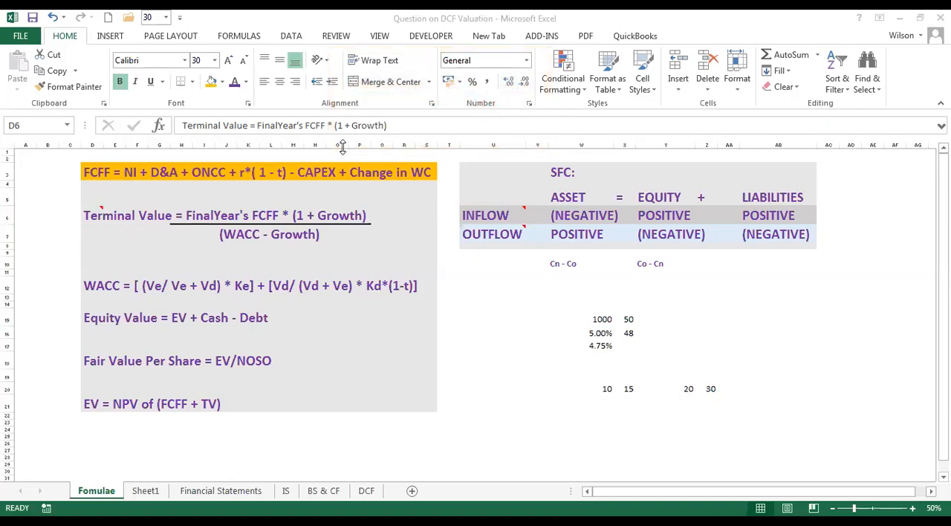
left_click(101, 174)
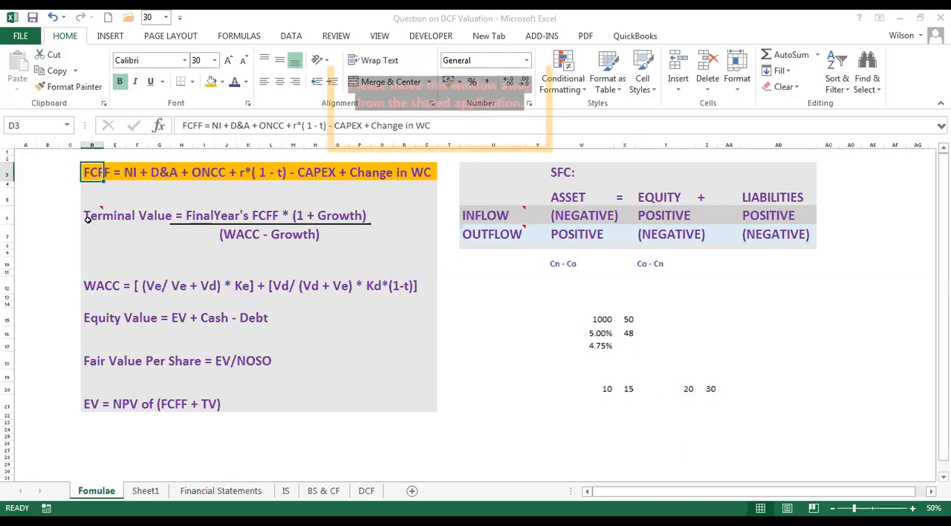
left_click(87, 218)
left_click(94, 285)
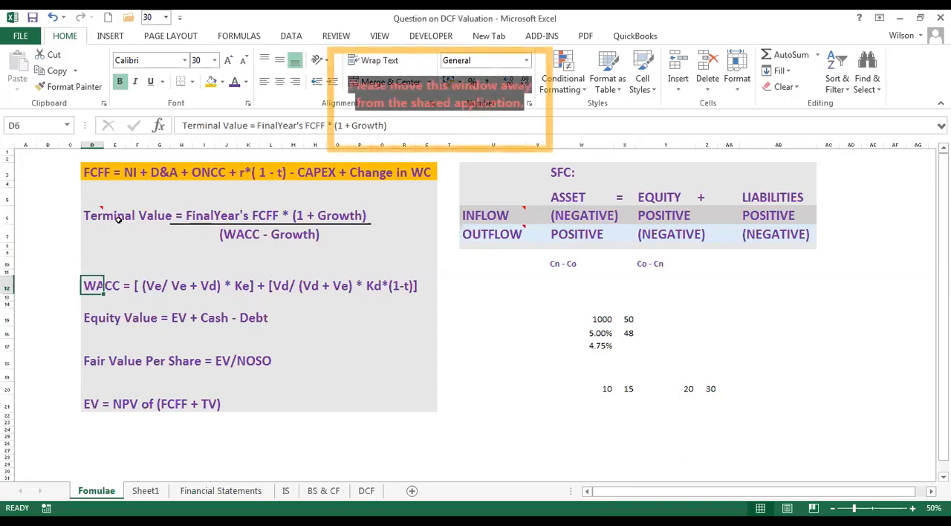
left_click(95, 217)
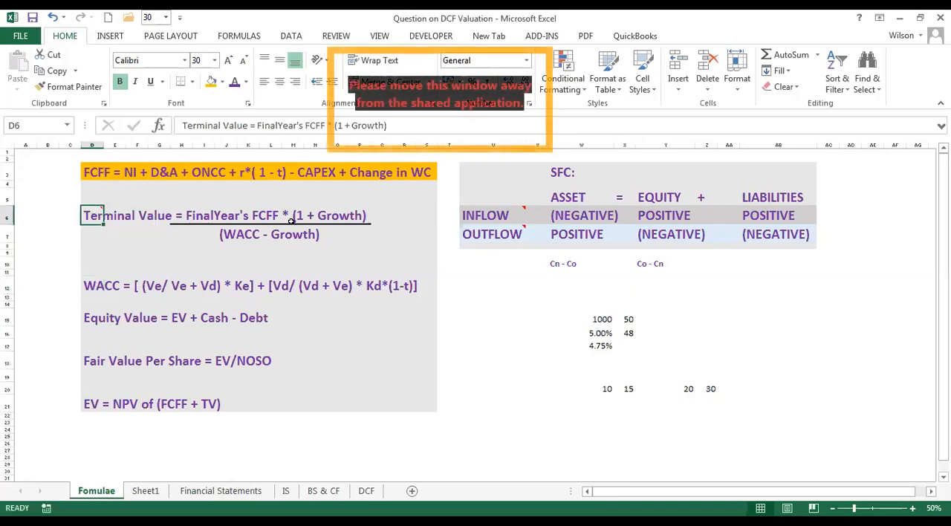
left_click(198, 216)
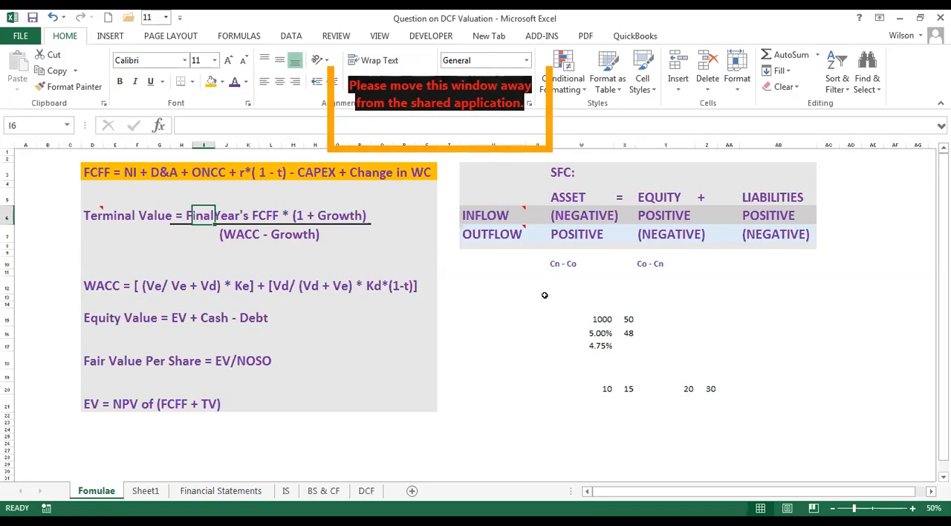
left_click(499, 332)
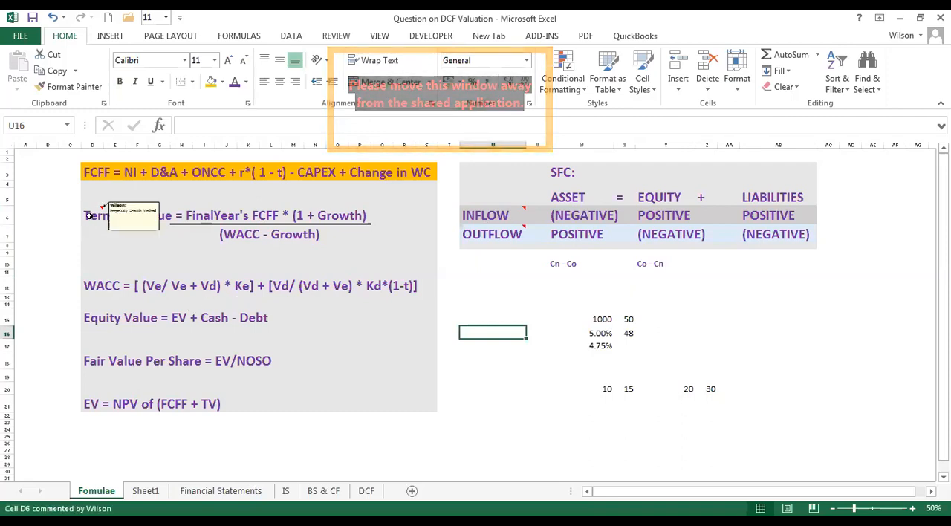
left_click(101, 215)
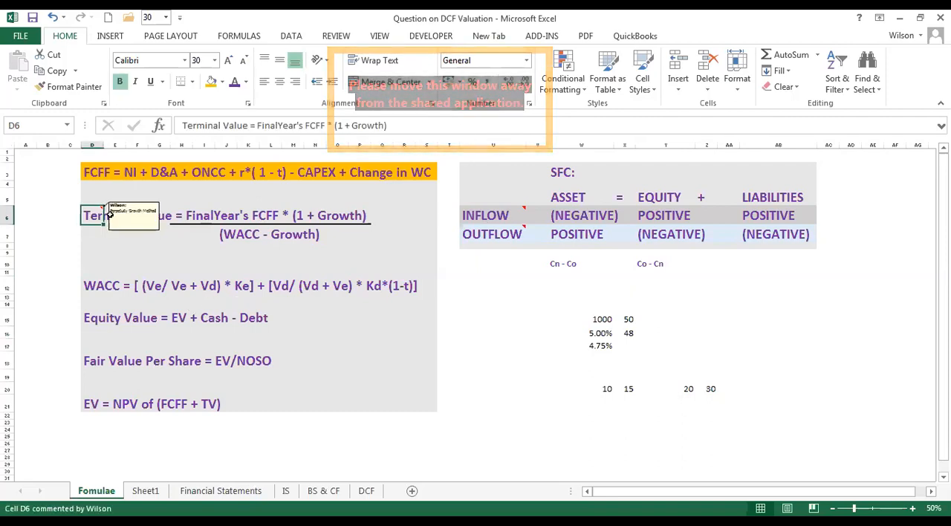
left_click(203, 216)
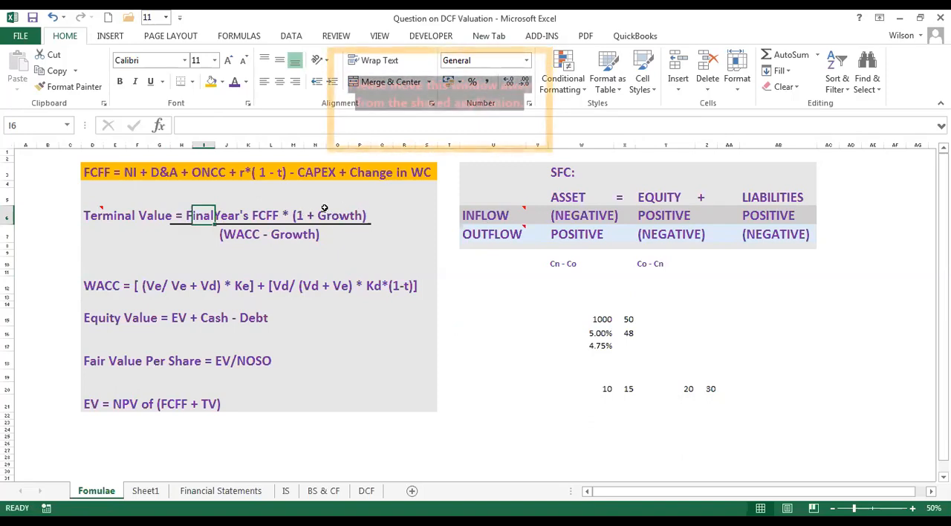
left_click_drag(322, 214, 356, 217)
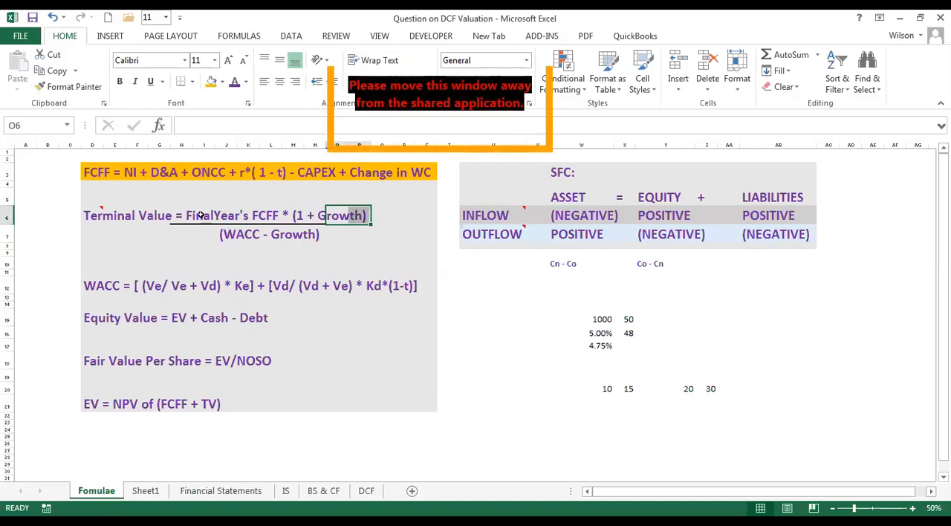
left_click(224, 217)
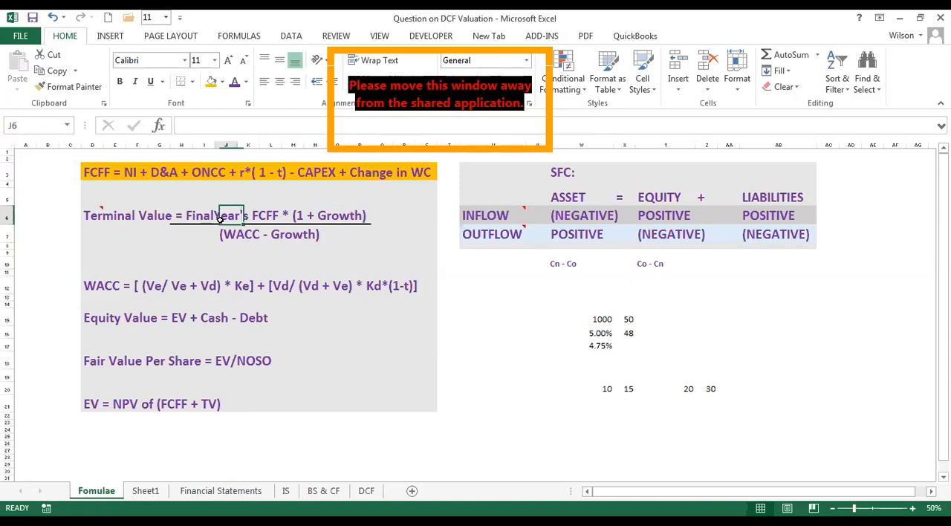
Fill cell Z20 with gold and label it "Final year free cash flow" in Z19.
left_click(710, 390)
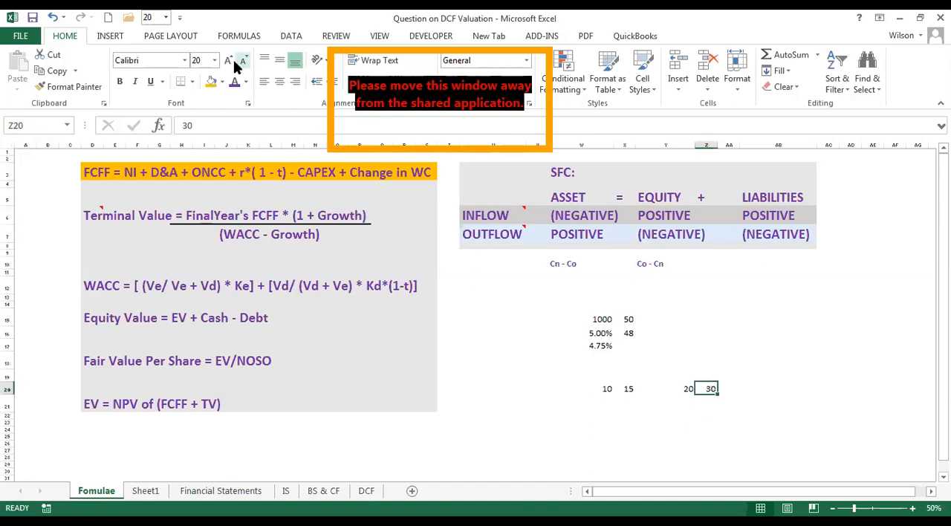
left_click(211, 81)
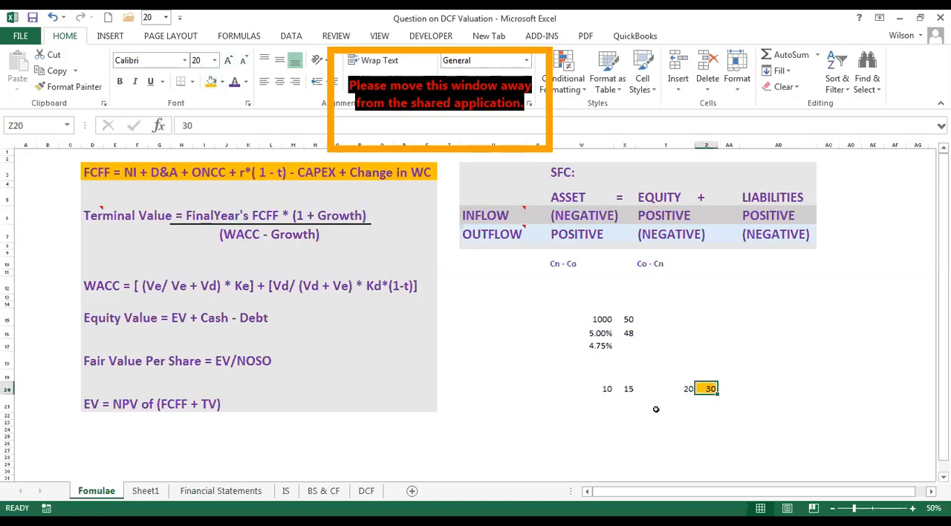
left_click(708, 376)
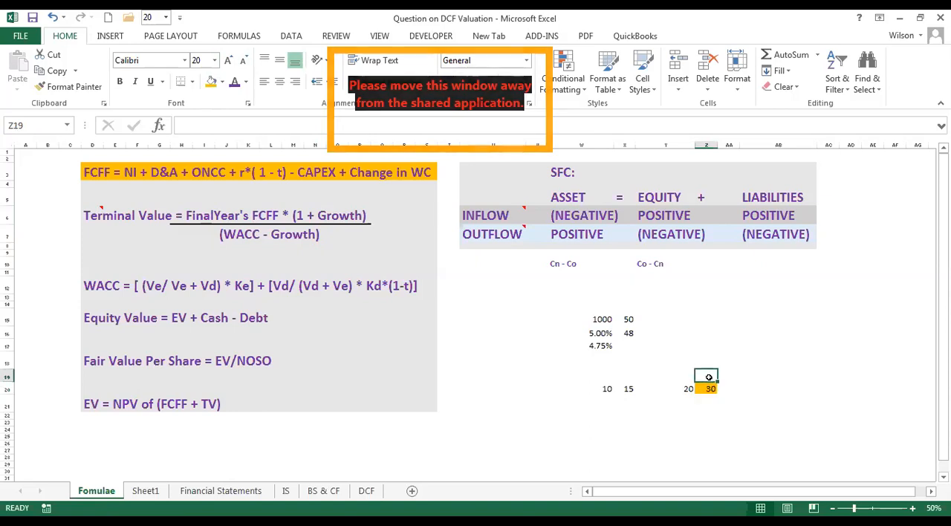
type("Final")
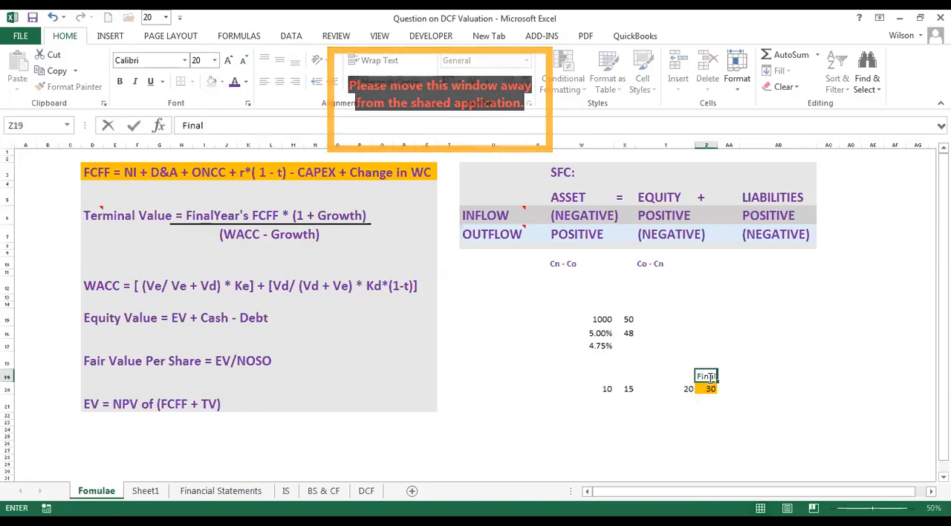
type(" year free cash flpw")
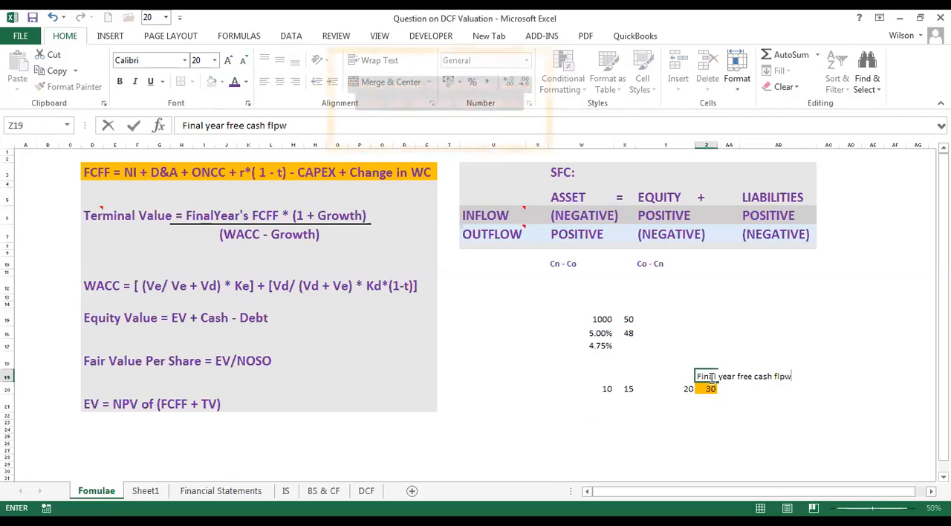
key("BackSpace")
key("BackSpace")
type("ow")
left_click(758, 354)
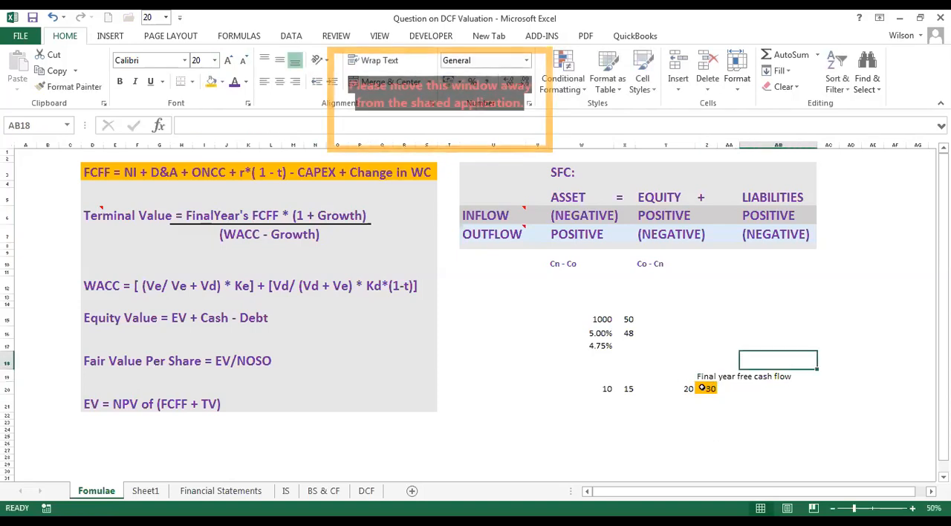
Compare the growth term of the Terminal Value formula with the sample cash flows in row 20 and the cells beyond Z20.
left_click(702, 387)
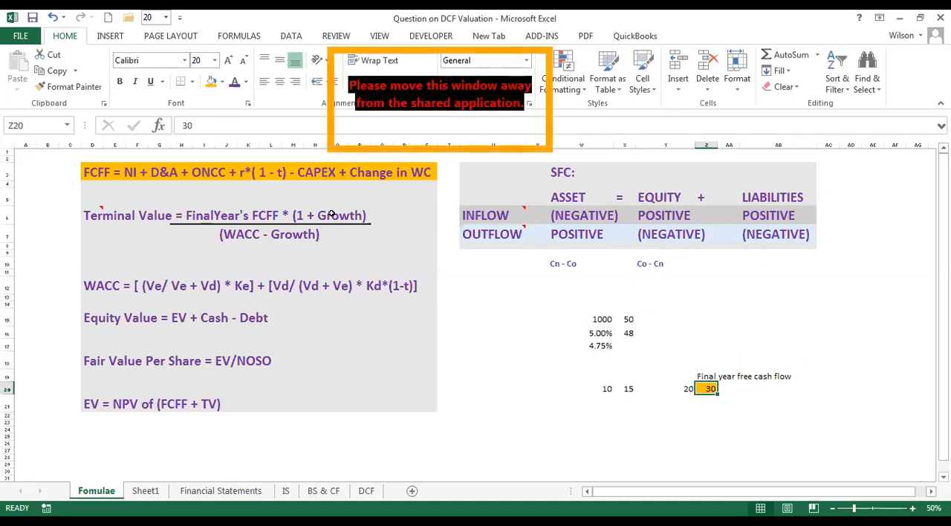
left_click(322, 216)
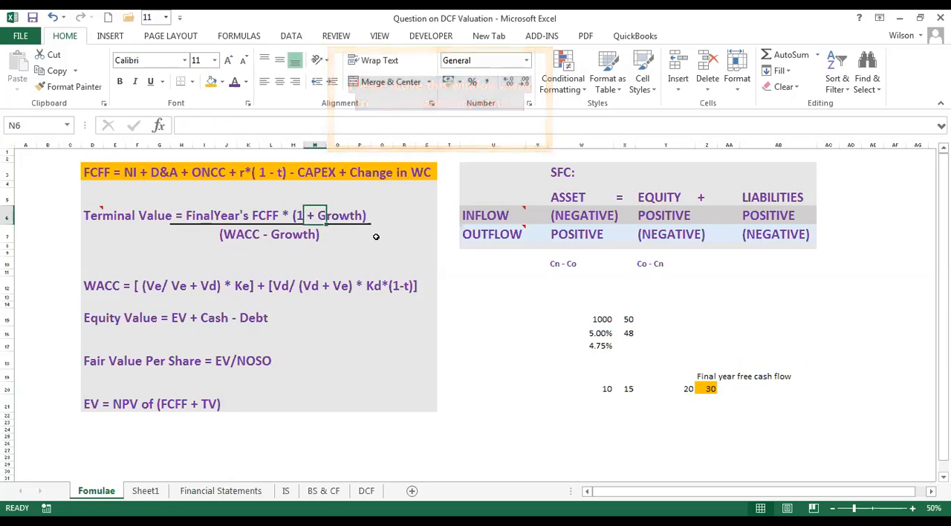
left_click(91, 215)
left_click_drag(602, 389, 701, 389)
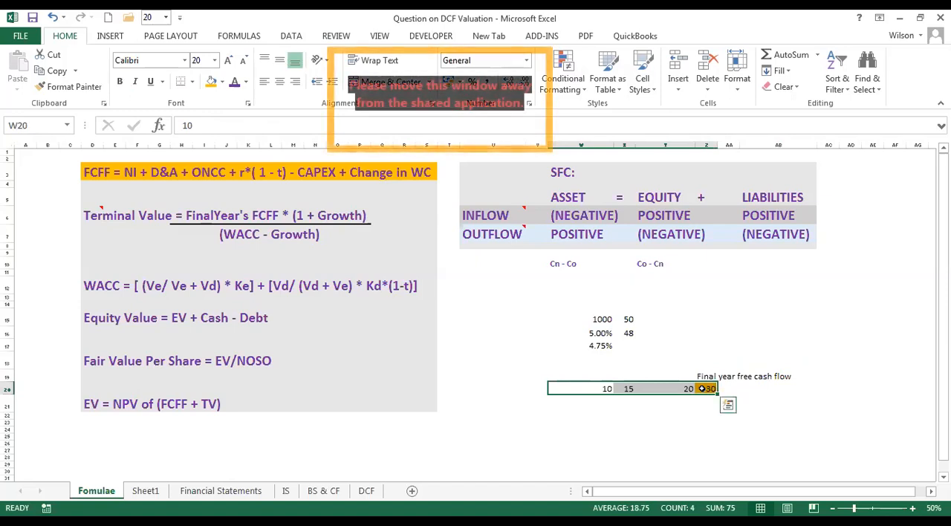
left_click_drag(580, 388, 909, 387)
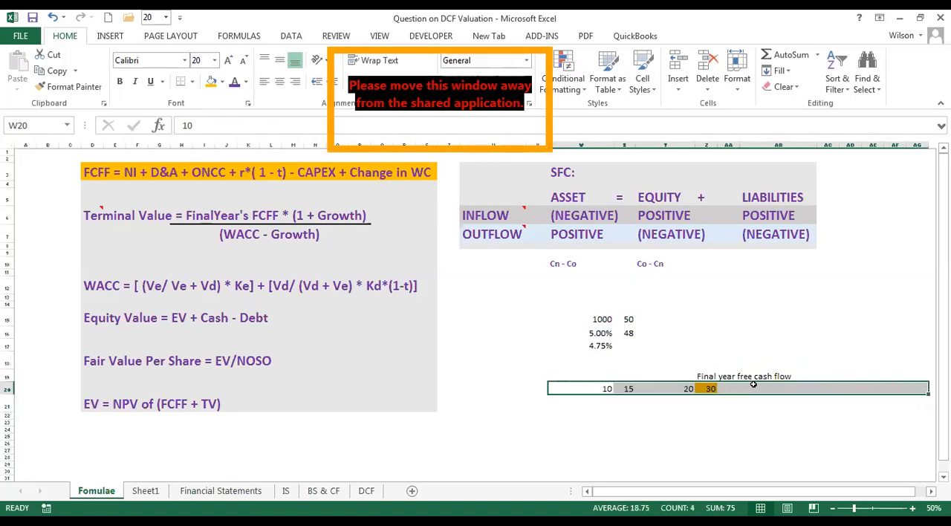
Extend the sample cash flows past the final year with 31 in AA20 and 31.5 in AB20.
left_click(710, 387)
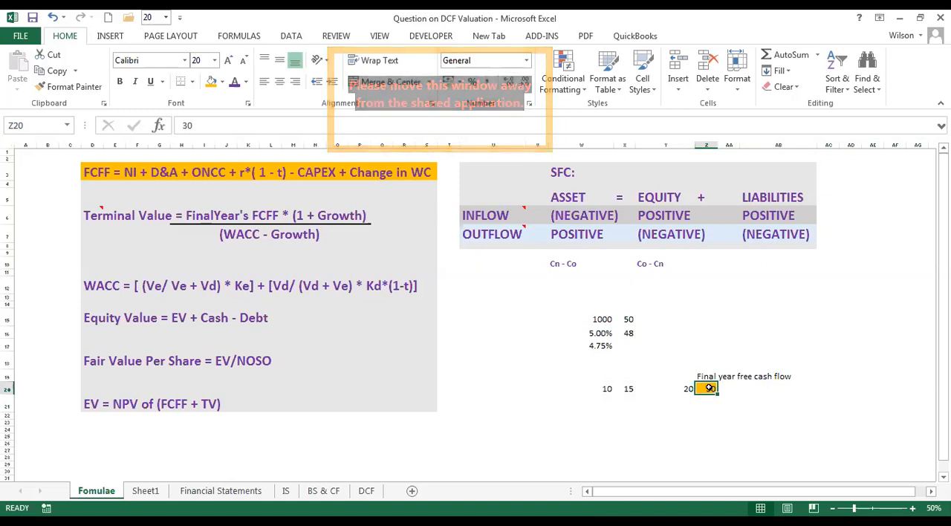
left_click(726, 388)
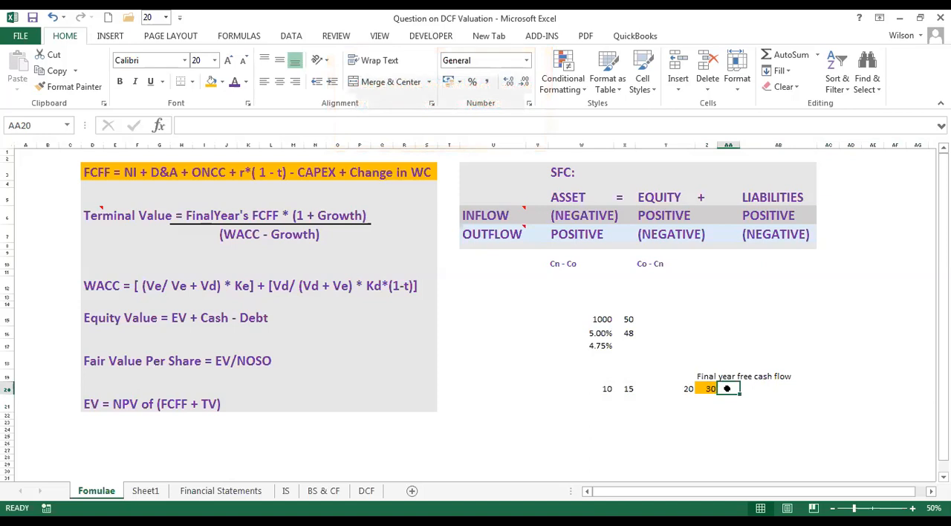
type("3")
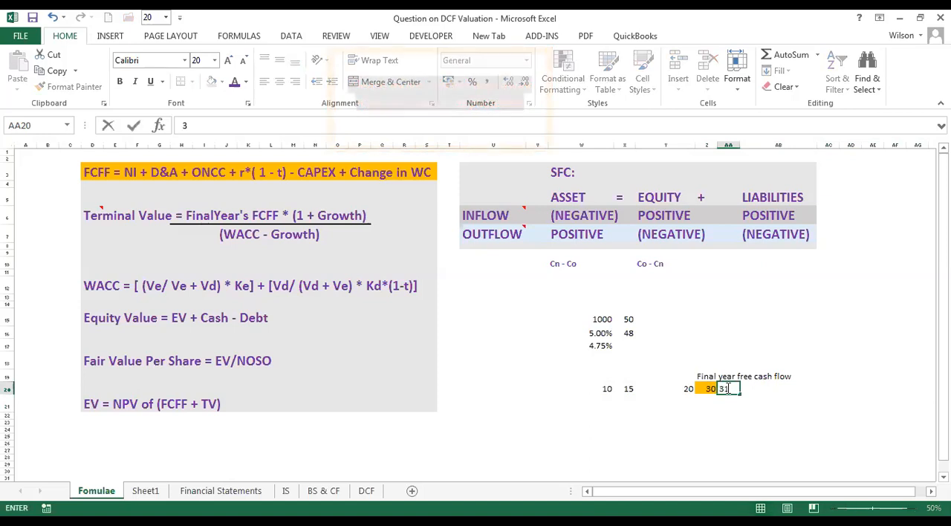
type("1")
key("Tab")
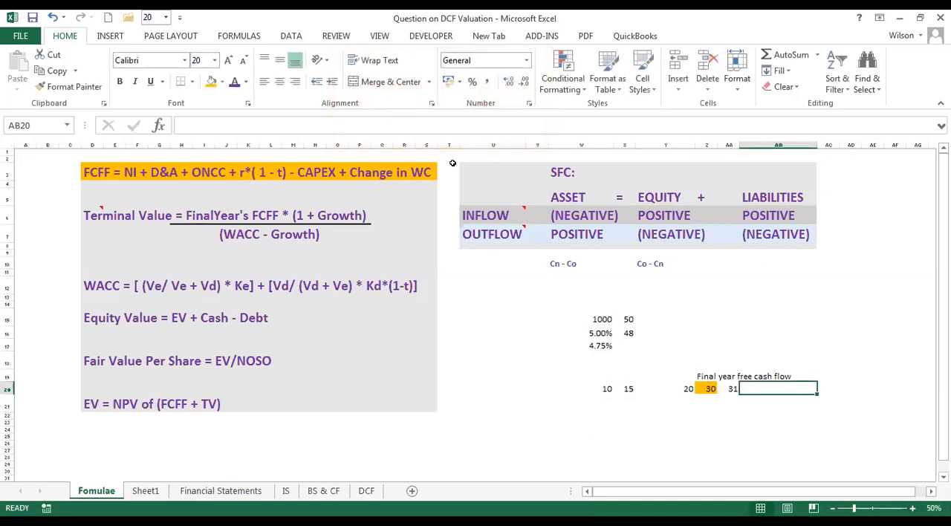
left_click(750, 389)
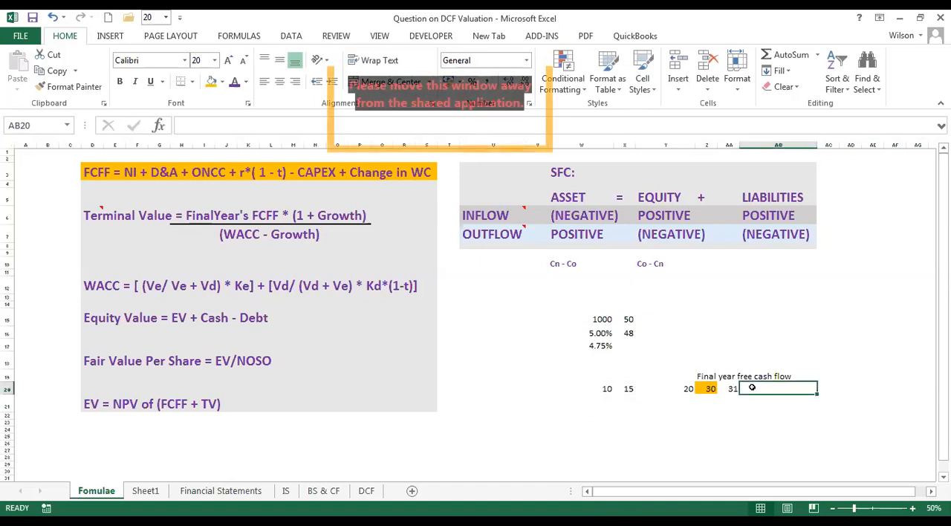
type("2")
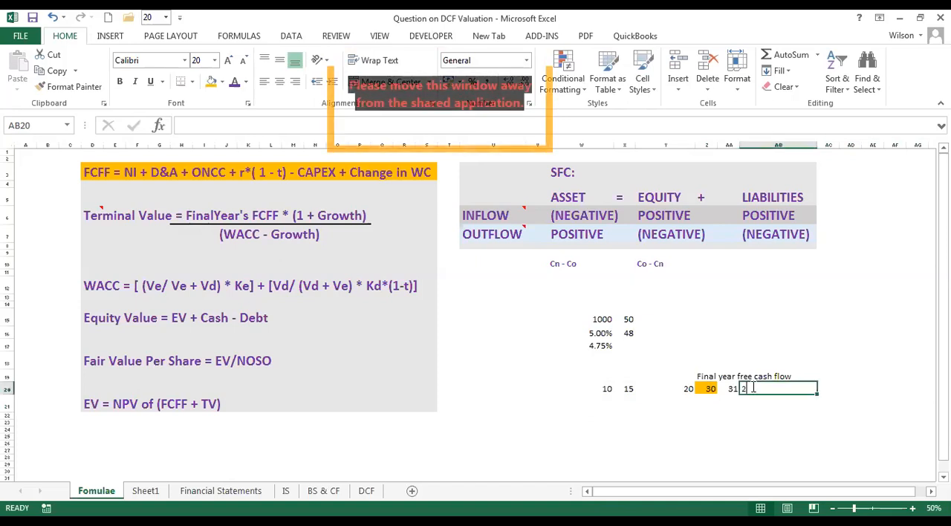
type("1.5")
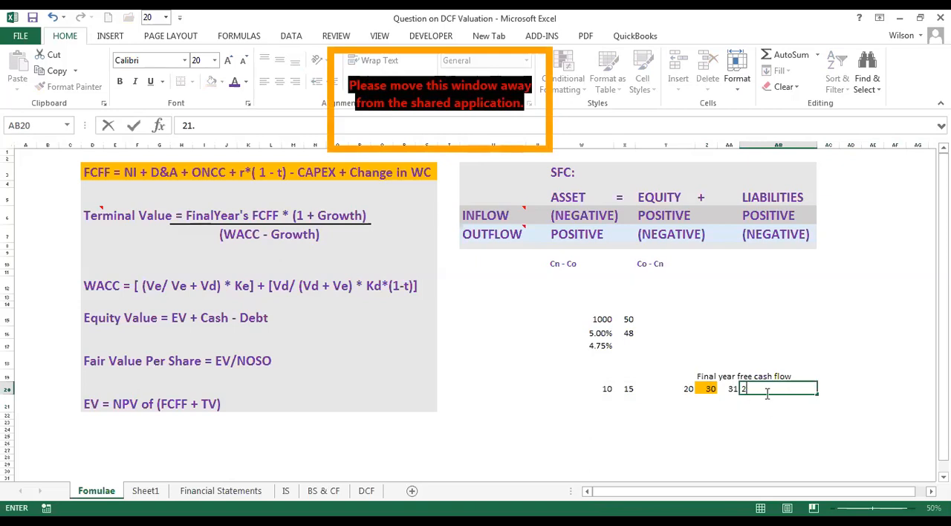
key("BackSpace")
key("BackSpace")
key("BackSpace")
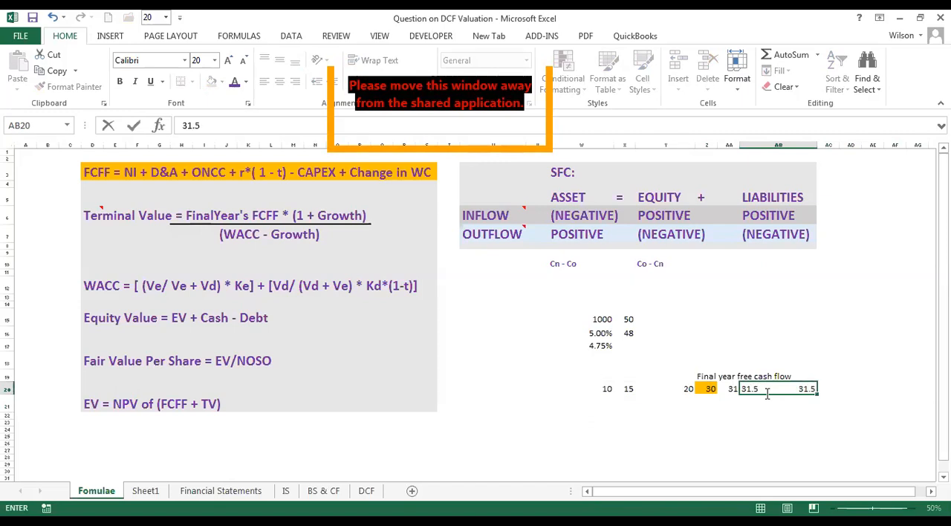
key("Tab")
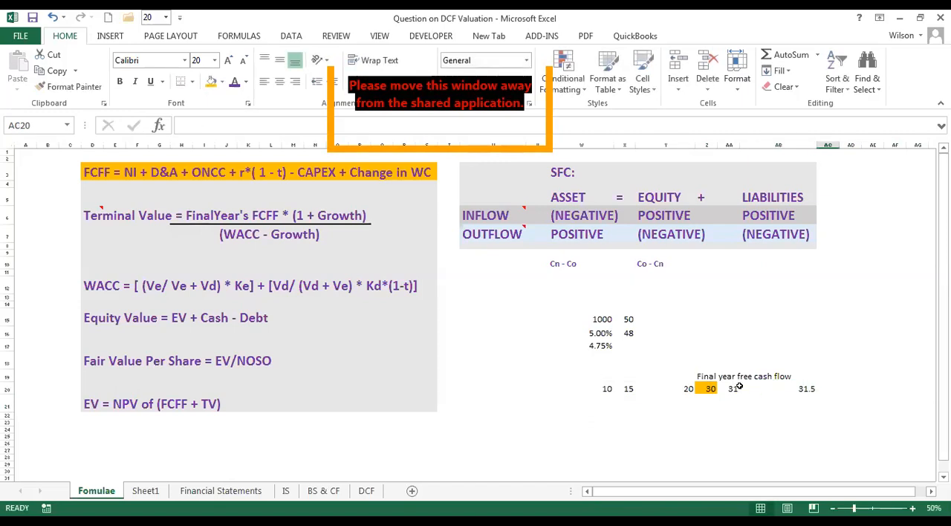
Compare the extended cash flows in row 20, from W20 to AB20, with the growth term of the Terminal Value formula.
left_click_drag(708, 388, 784, 392)
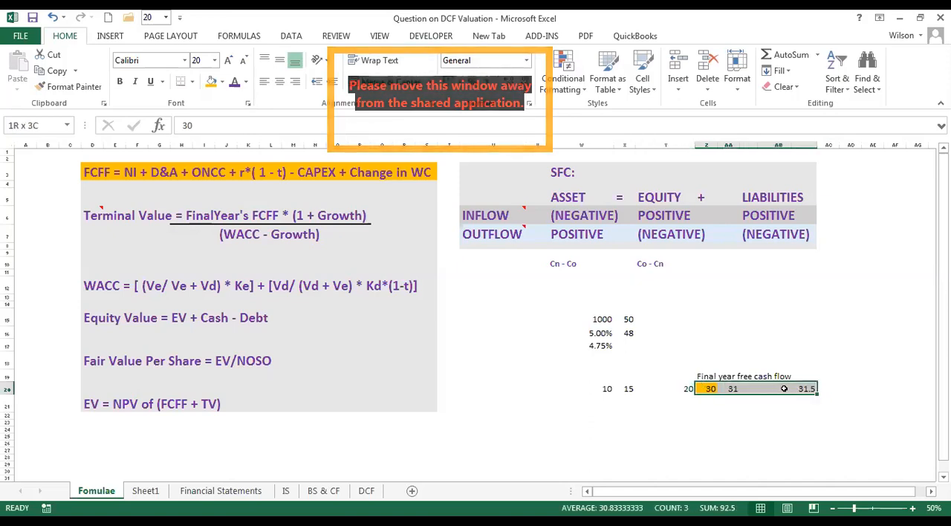
left_click(716, 400)
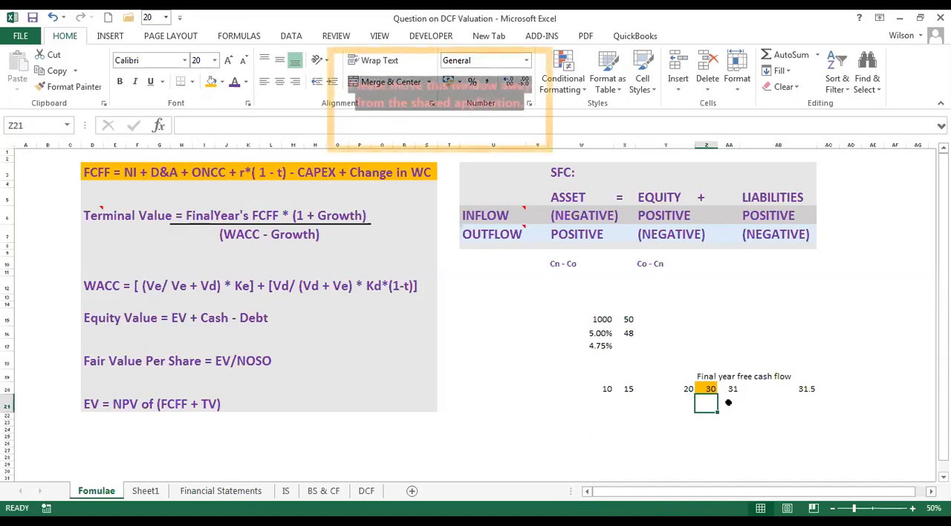
left_click(327, 215)
left_click(314, 215)
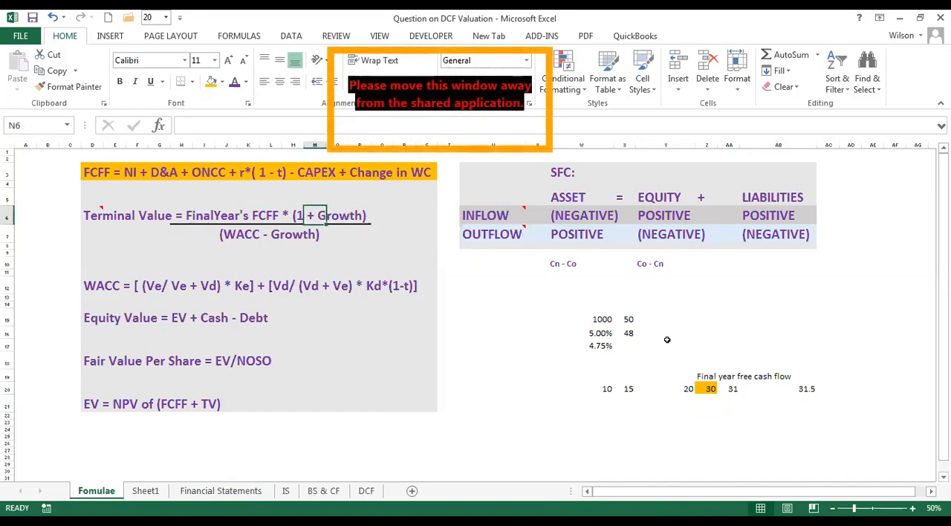
left_click_drag(607, 388, 807, 387)
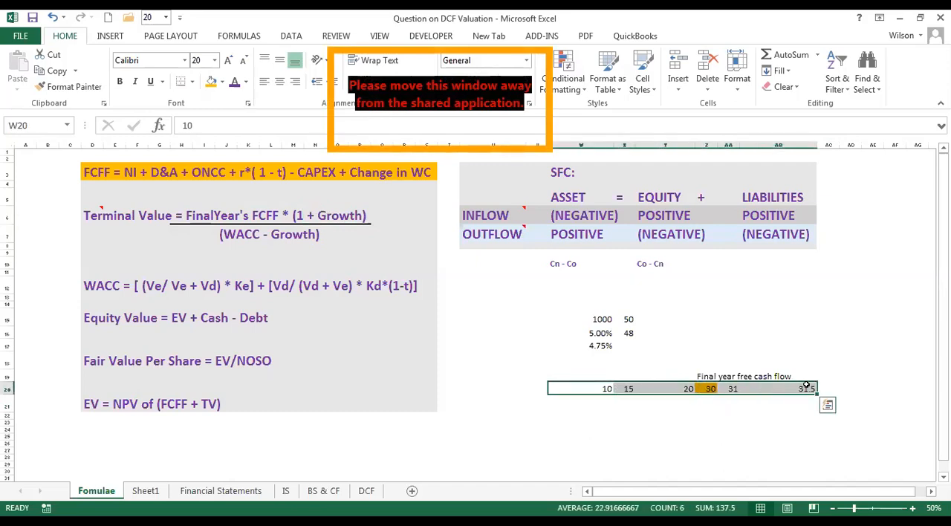
left_click(334, 216)
left_click(606, 402)
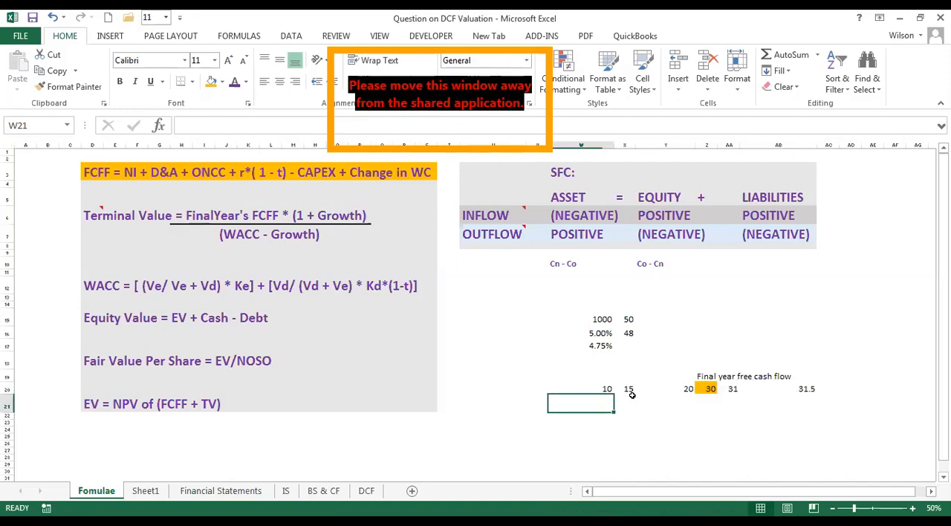
left_click_drag(608, 388, 803, 388)
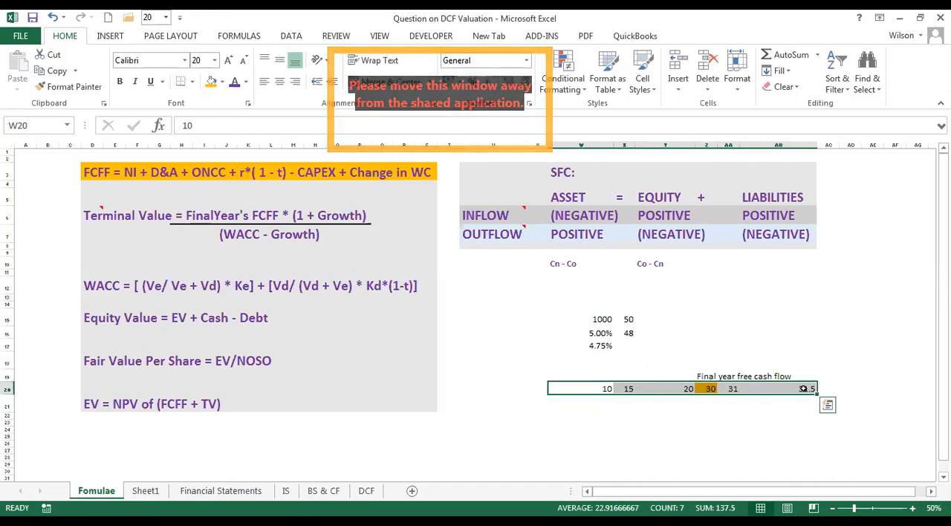
Calculate the growth rate in Y21 with =(X20-W20)/W20 and fill the formula across to AB21.
left_click(656, 398)
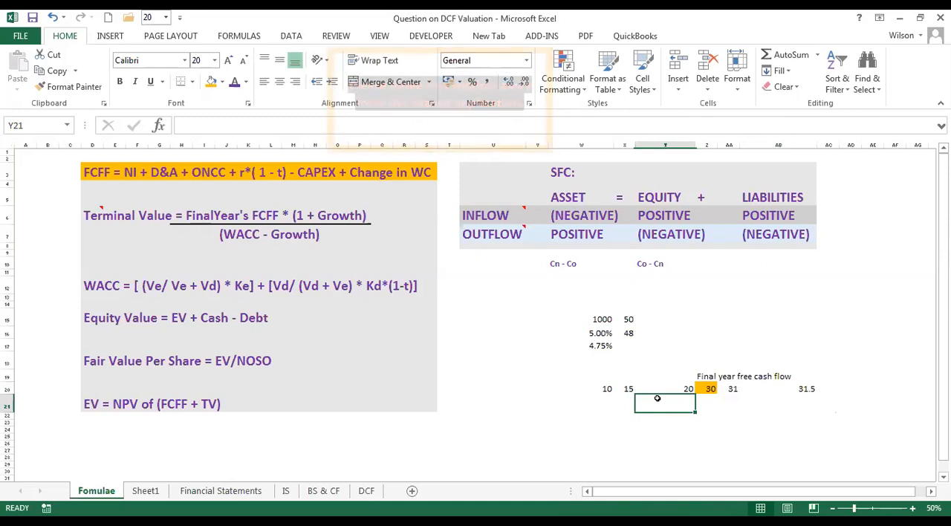
type("=")
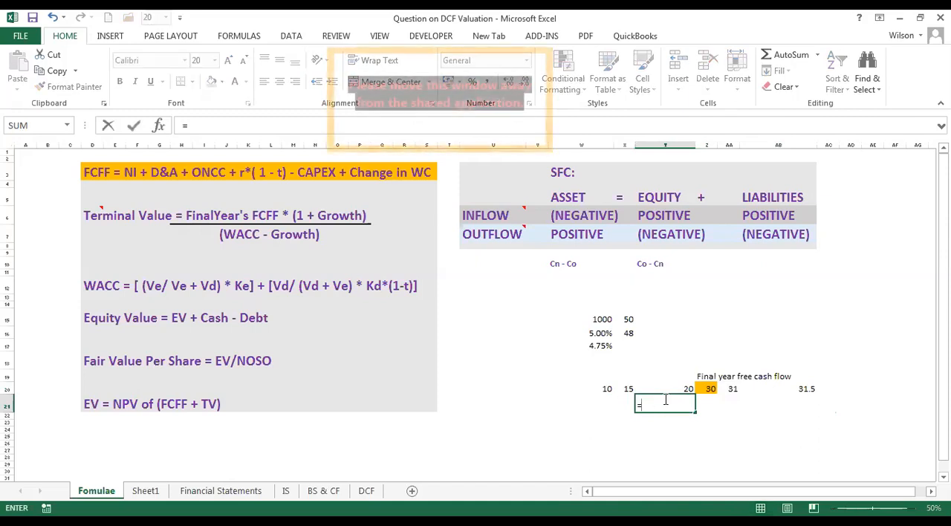
type("(")
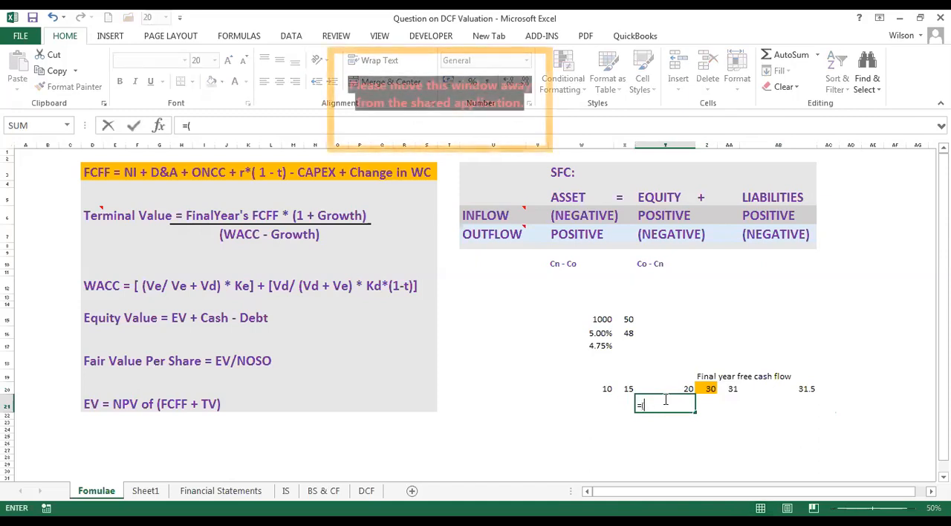
left_click(624, 387)
type("-")
left_click(601, 388)
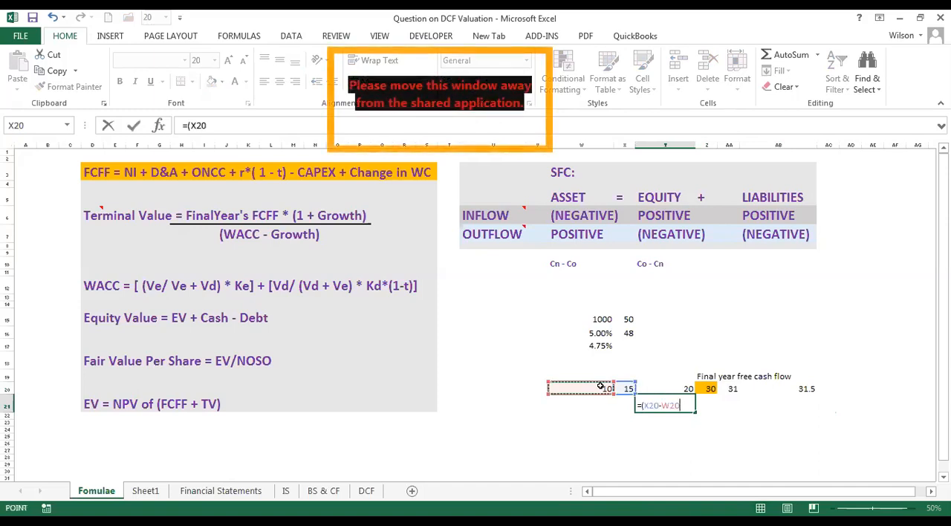
type(")")
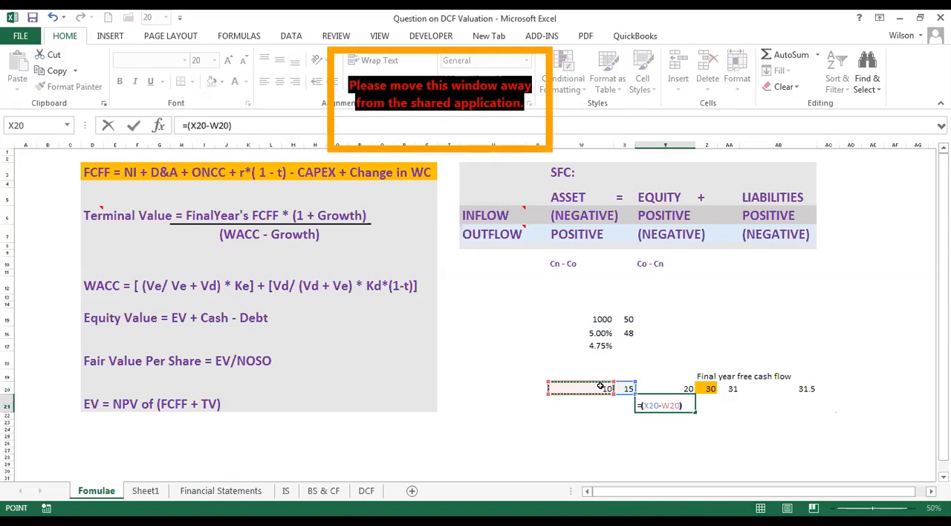
type("/")
left_click(601, 387)
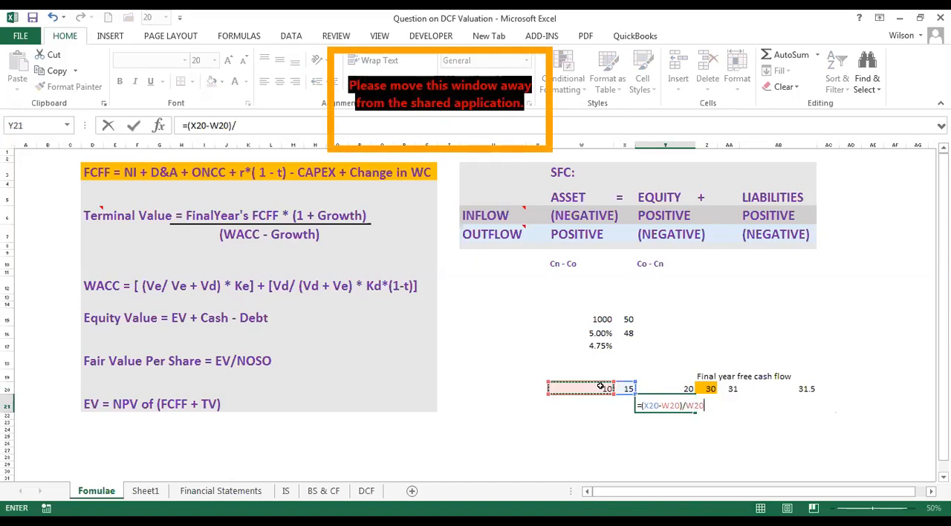
key("Return")
left_click(680, 406)
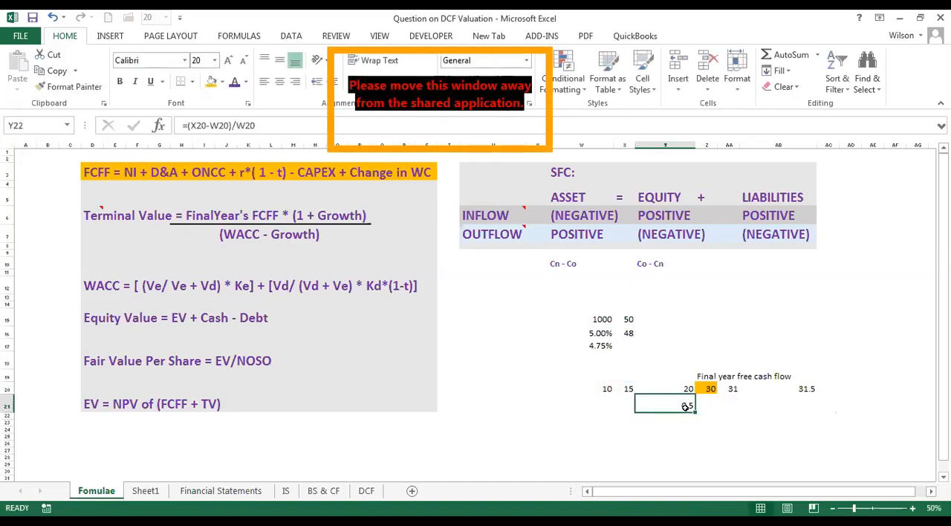
left_click_drag(696, 413, 802, 417)
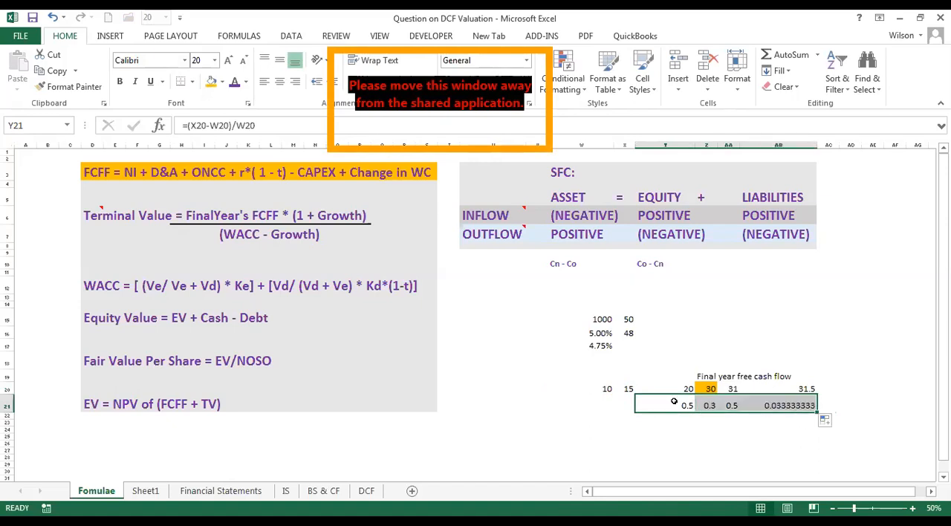
Format the growth rates in Y21:AB21 as percentages and undo that formatting.
left_click_drag(674, 401, 807, 405)
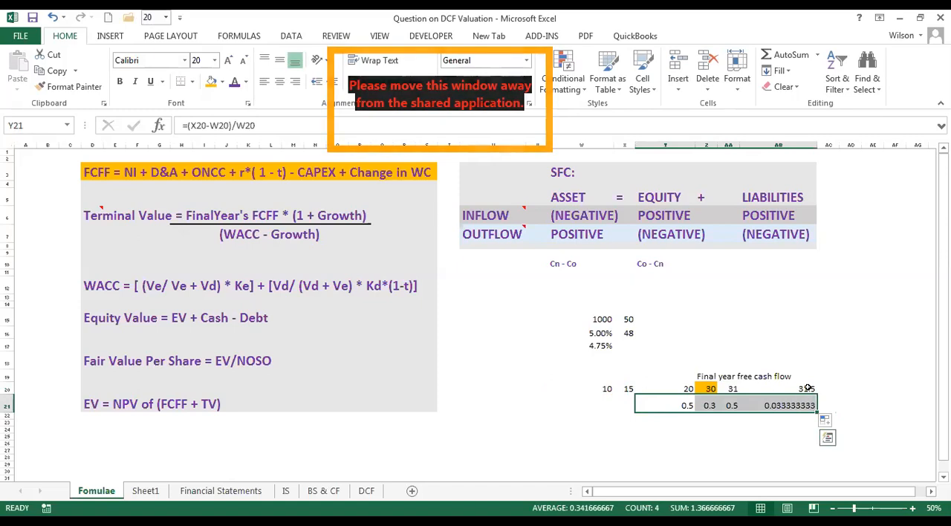
left_click(470, 84)
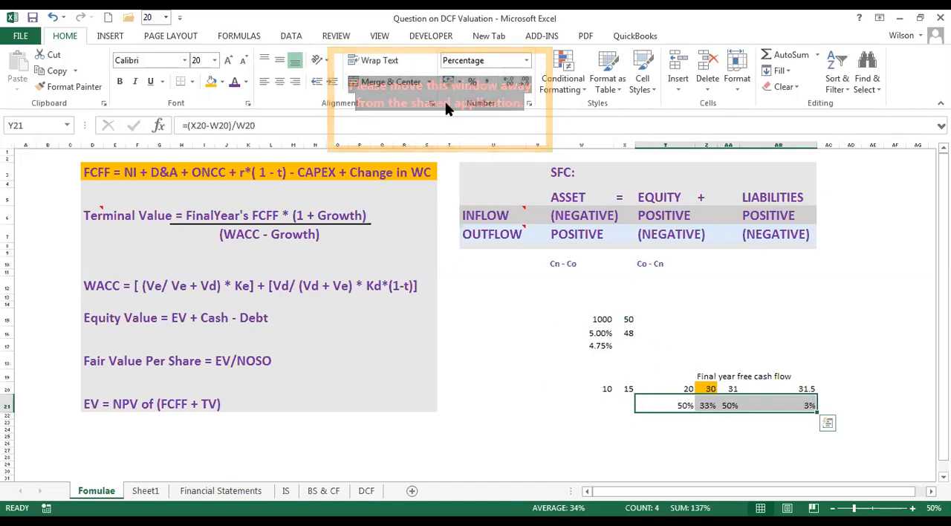
left_click(53, 16)
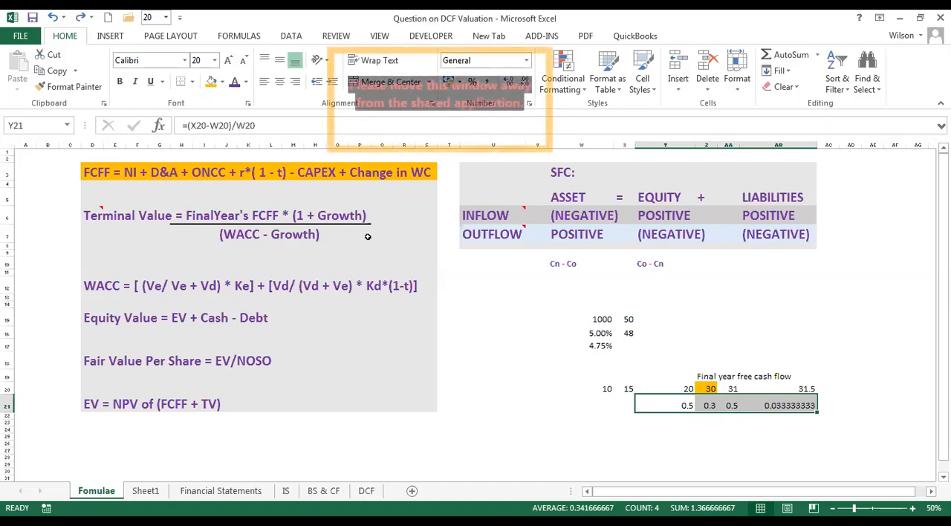
Examine the growth term of the Terminal Value formula alongside the calculated growth rates in Y21:AB21.
left_click(338, 216)
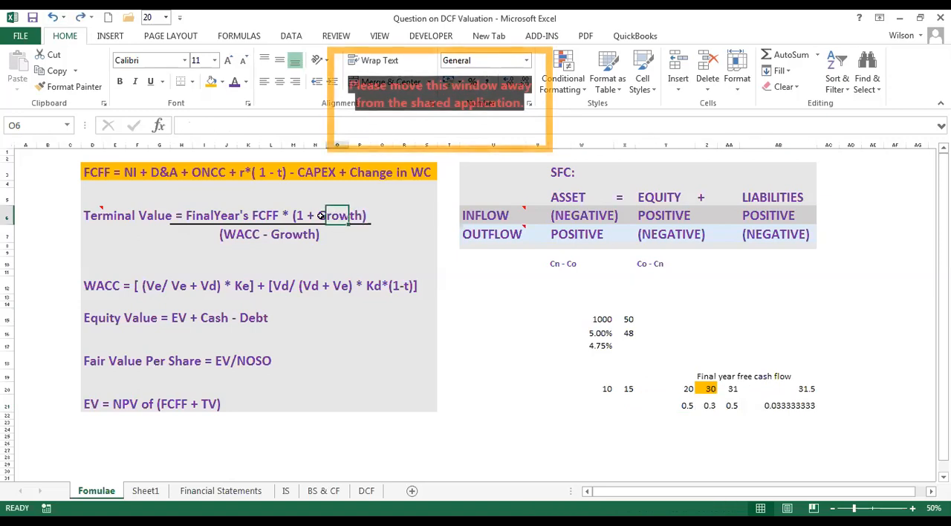
left_click(321, 215)
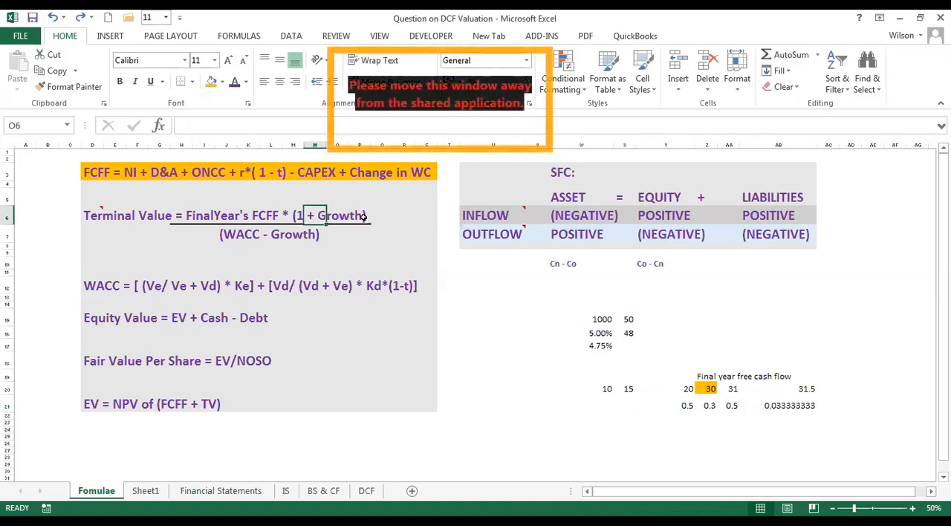
left_click_drag(682, 407, 802, 403)
Enter the sample growth range 1-5% in cell AB17.
left_click(744, 312)
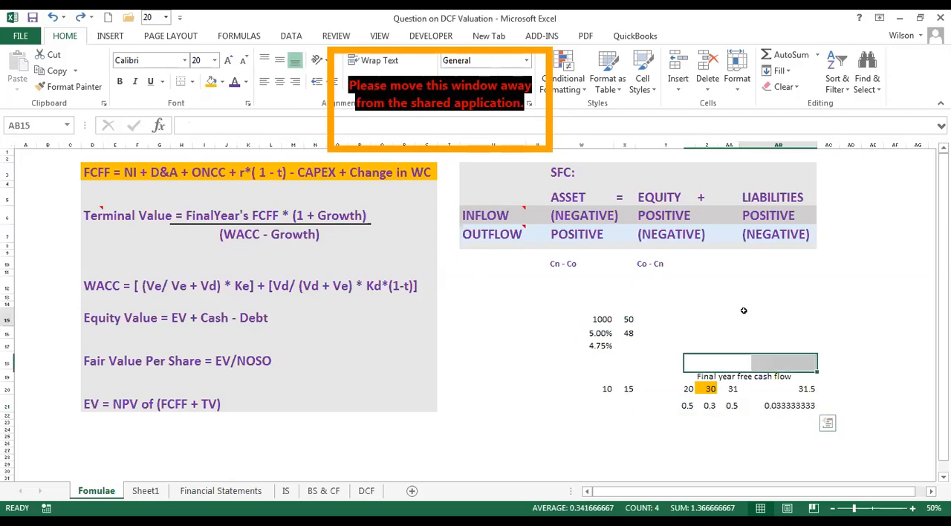
left_click(773, 341)
type("1")
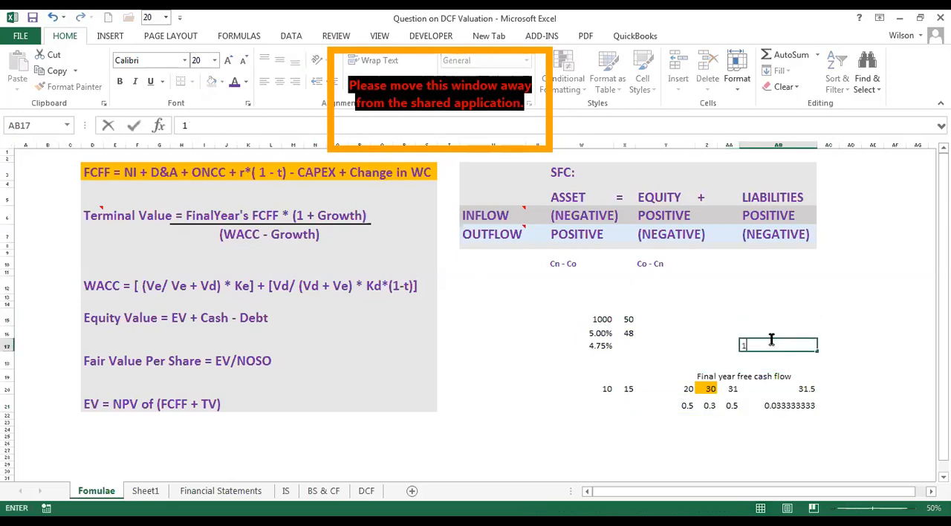
type("-")
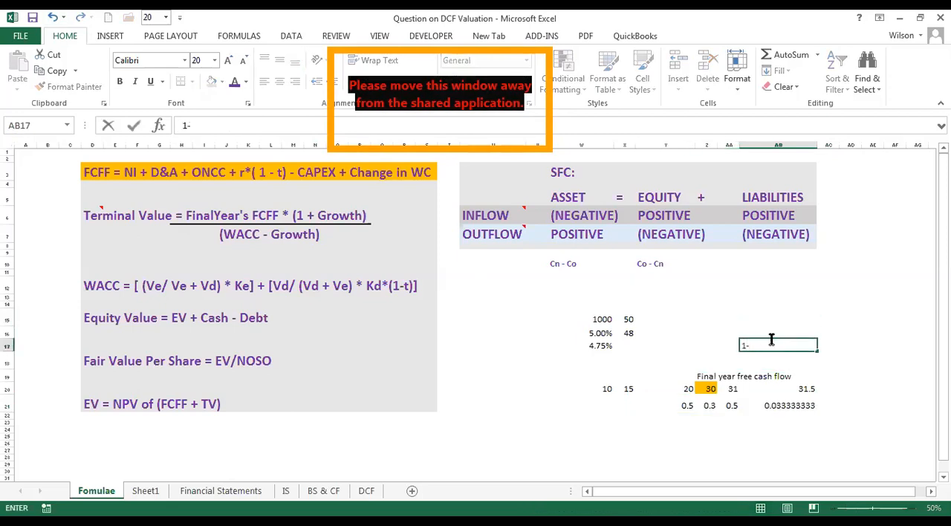
type("5%")
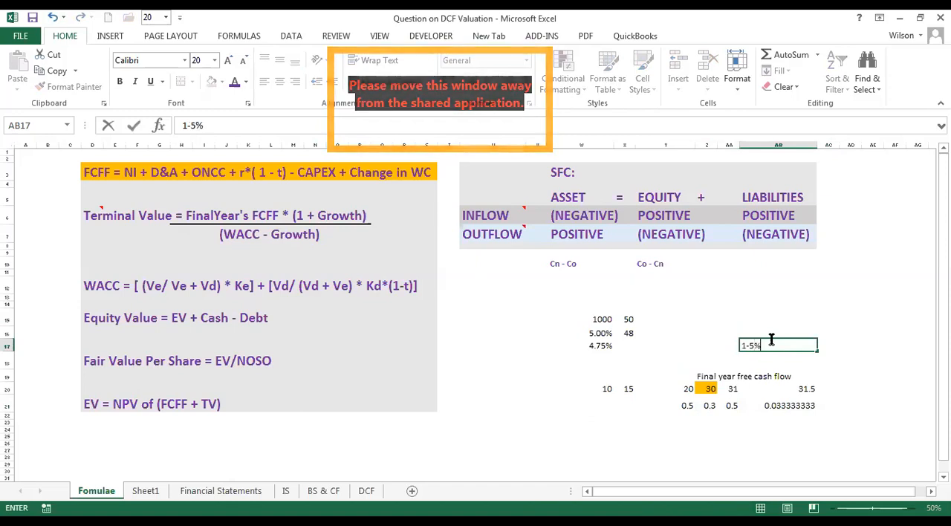
left_click(772, 318)
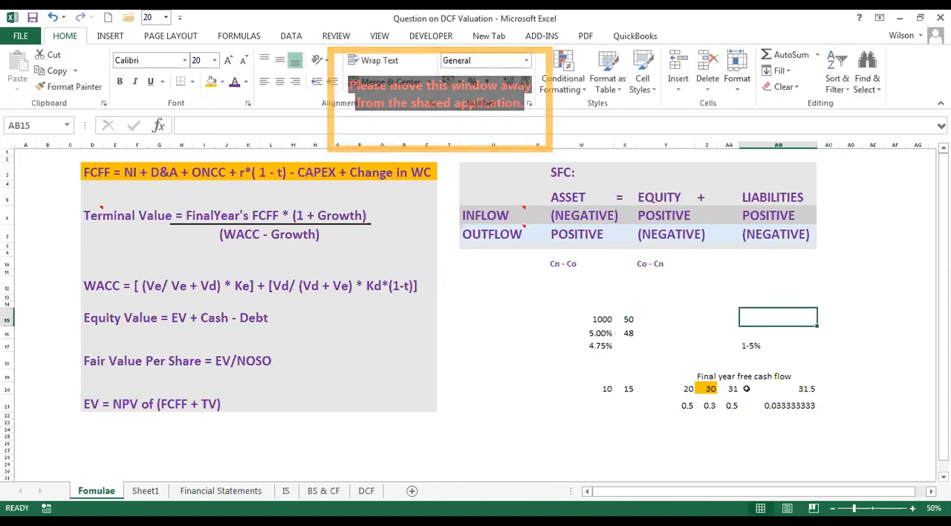
Check the growth formulas in Y21 and AA21 against the cash flows in row 20.
left_click_drag(732, 387, 706, 404)
left_click(671, 407)
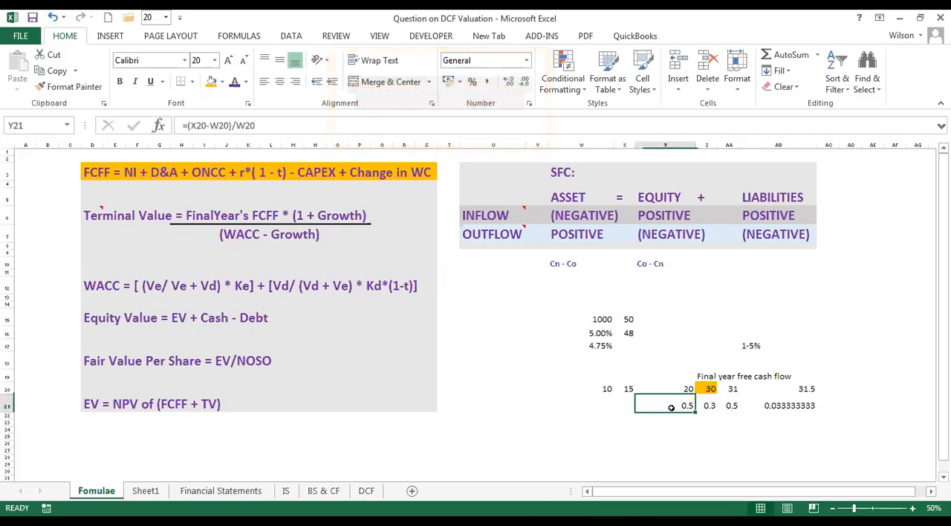
left_click(734, 407)
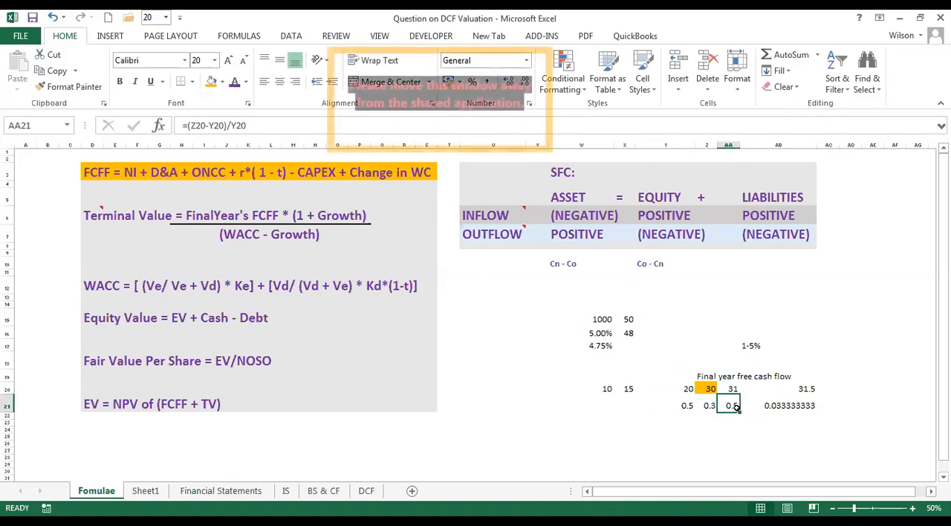
Increase the height of row 22 and enter 30 in cell AA22 below the growth rates.
right_click(735, 407)
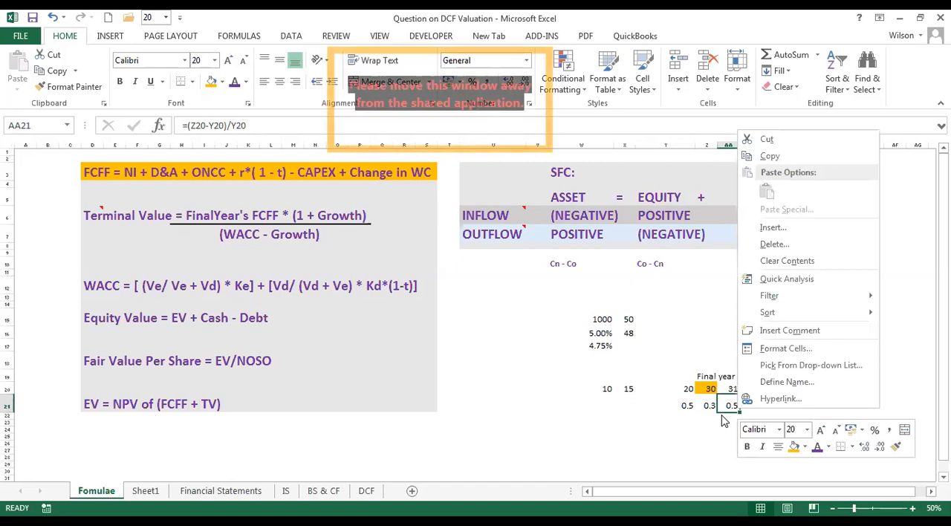
left_click(724, 422)
left_click(731, 414)
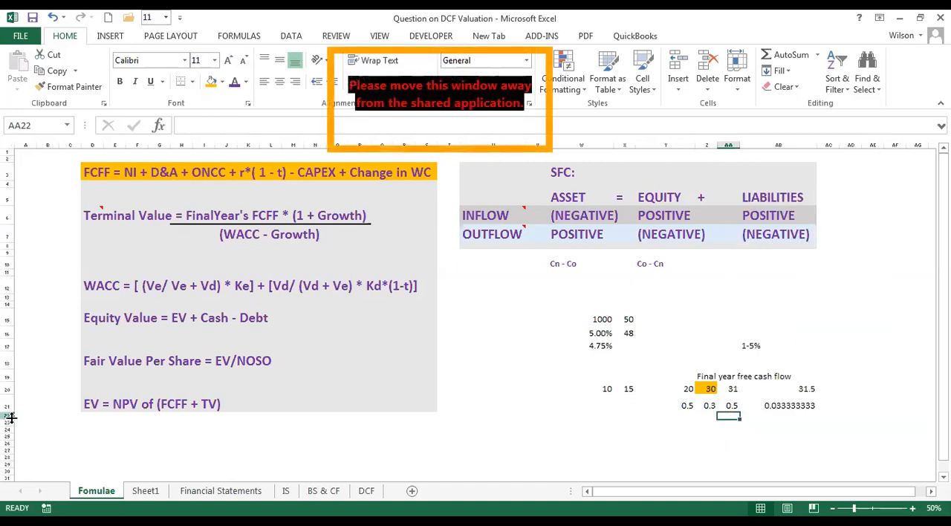
left_click_drag(11, 419, 12, 430)
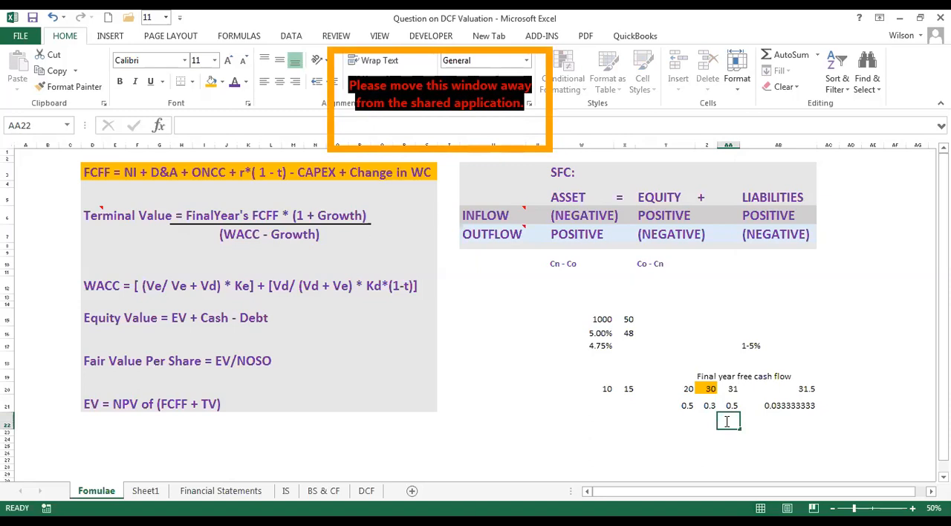
left_click(703, 420)
left_click(736, 424)
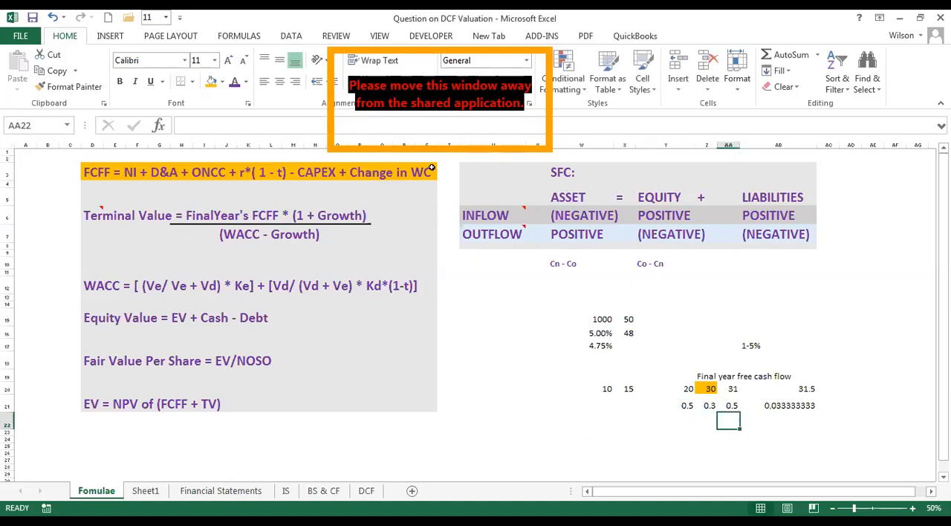
type("30")
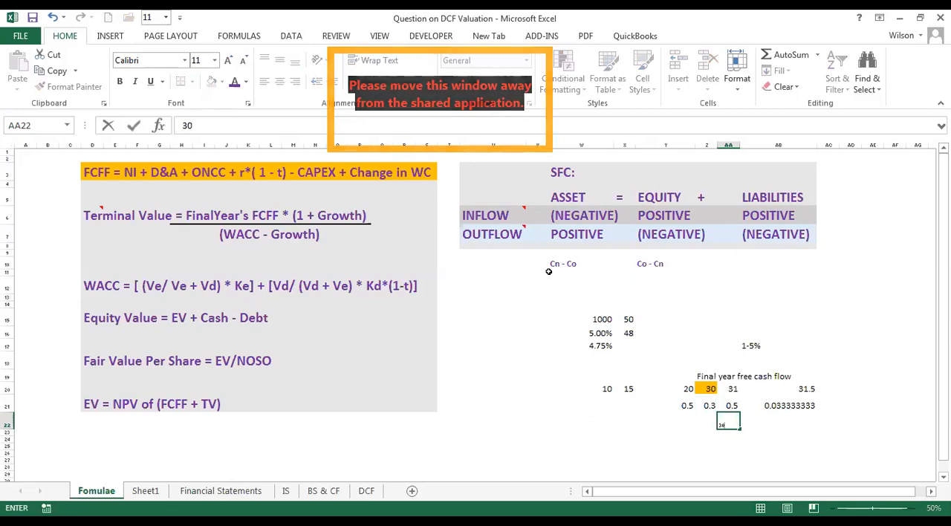
key("Return")
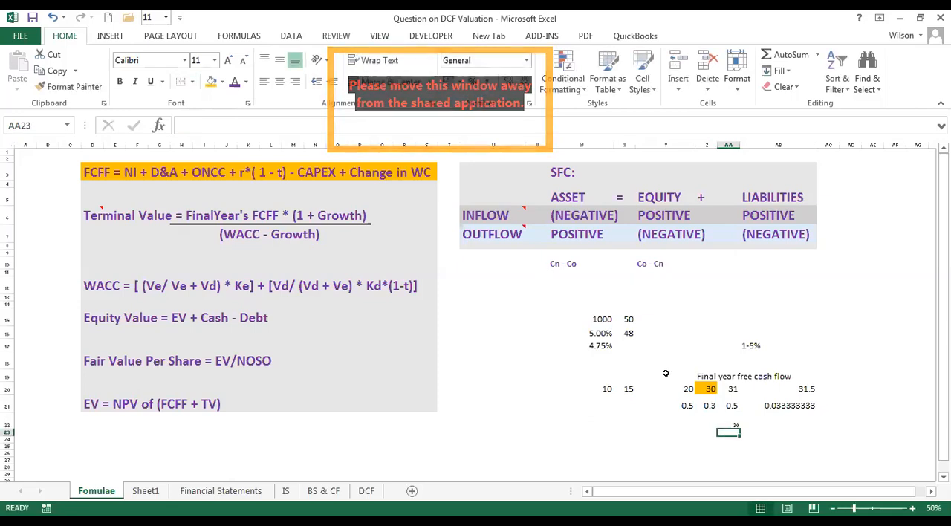
Set the value in AA22 to font size 15 and make it bold.
left_click(733, 422)
left_click(207, 61)
type("15")
key("Return")
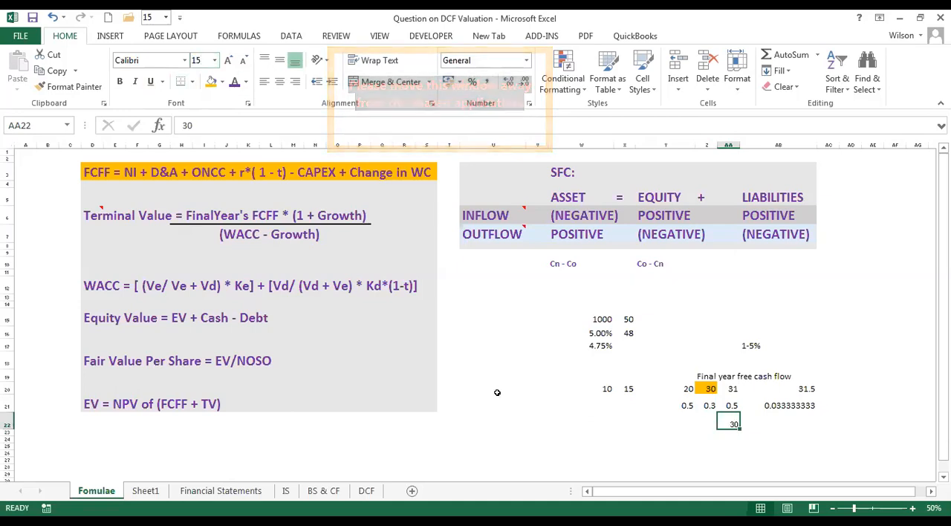
key("ctrl+b")
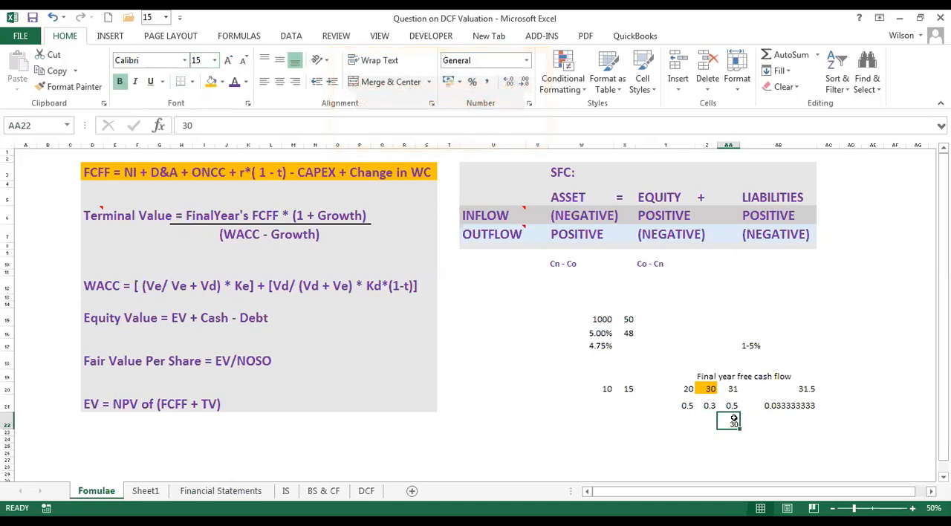
right_click(733, 421)
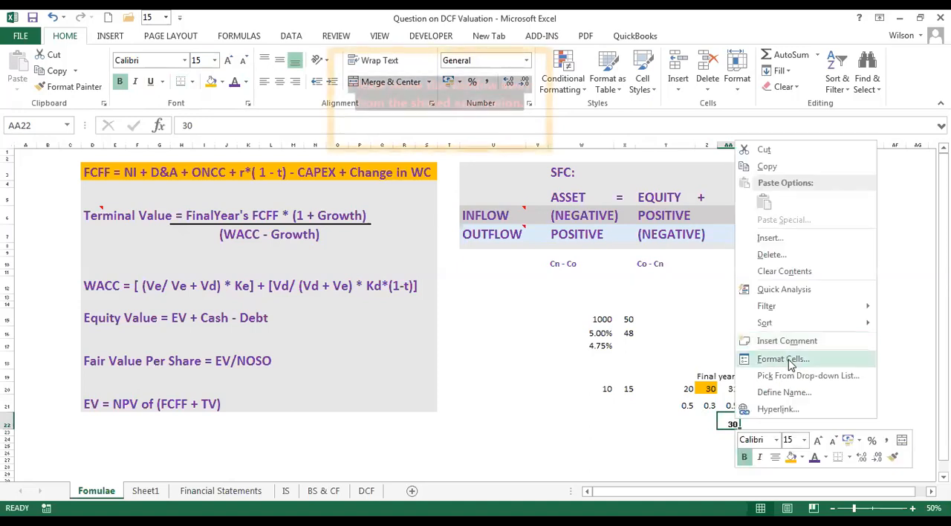
left_click(790, 363)
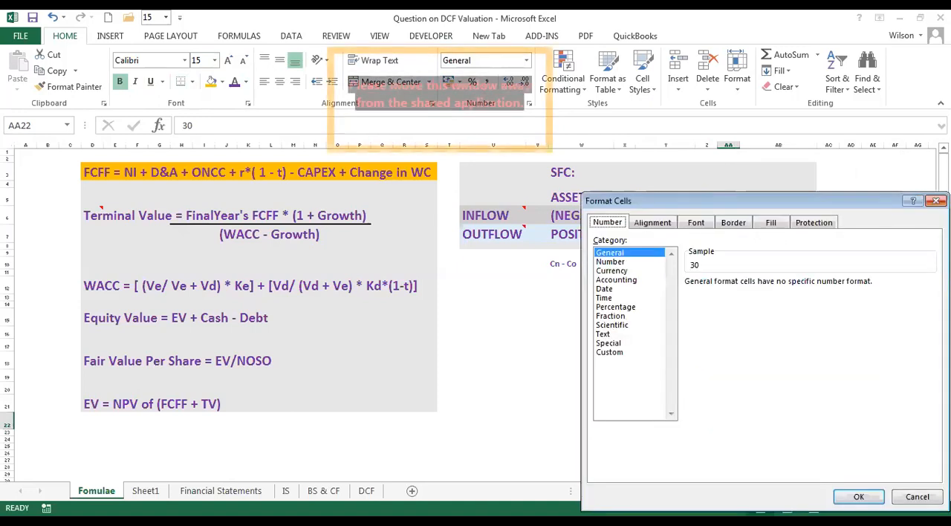
key("Escape")
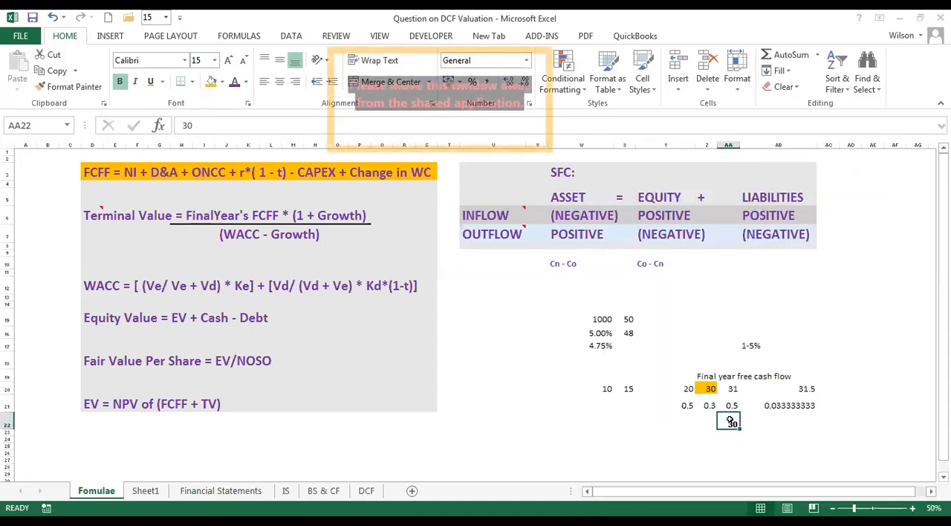
Insert a comment on cell AA22 and fill the cell light grey.
right_click(731, 420)
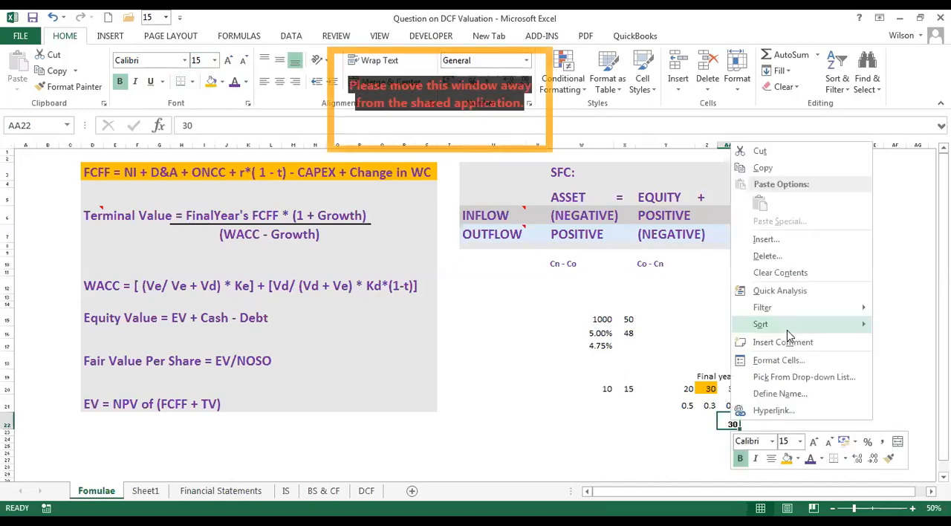
left_click(787, 342)
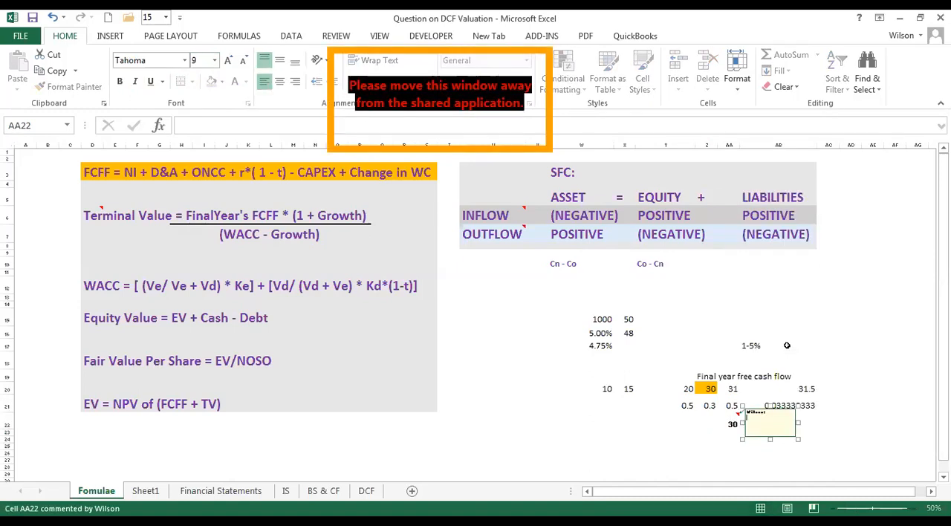
left_click(805, 341)
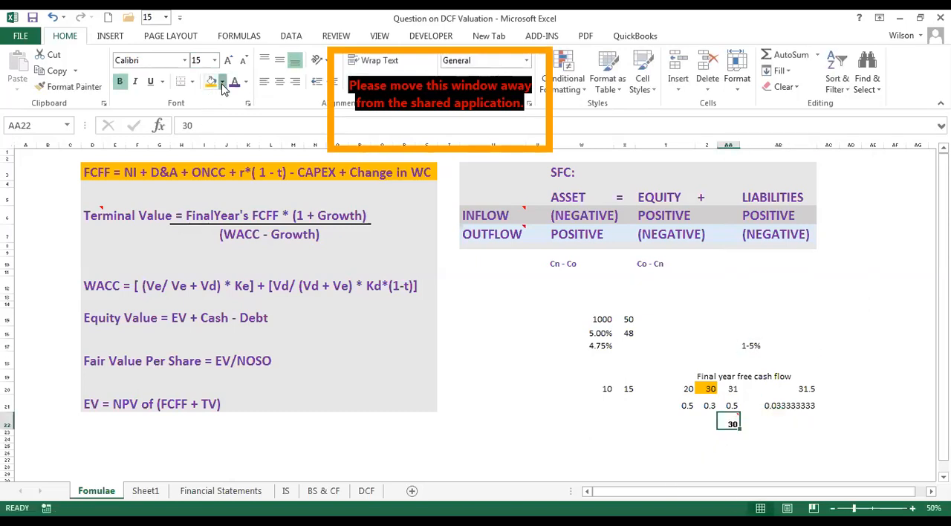
left_click(624, 432)
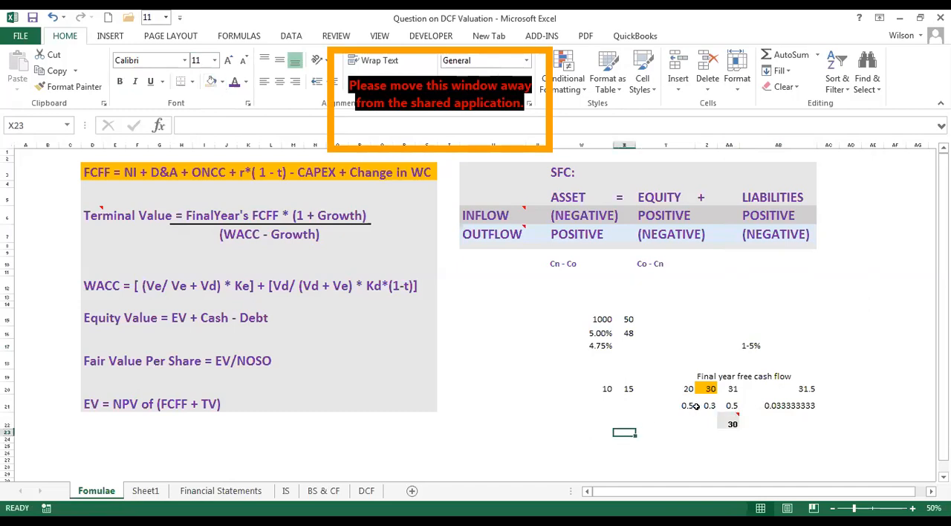
Compare the growth range in AB17 with the Terminal Value growth term, the rates in Y21:AA21 and the commented cell AA22.
left_click(744, 346)
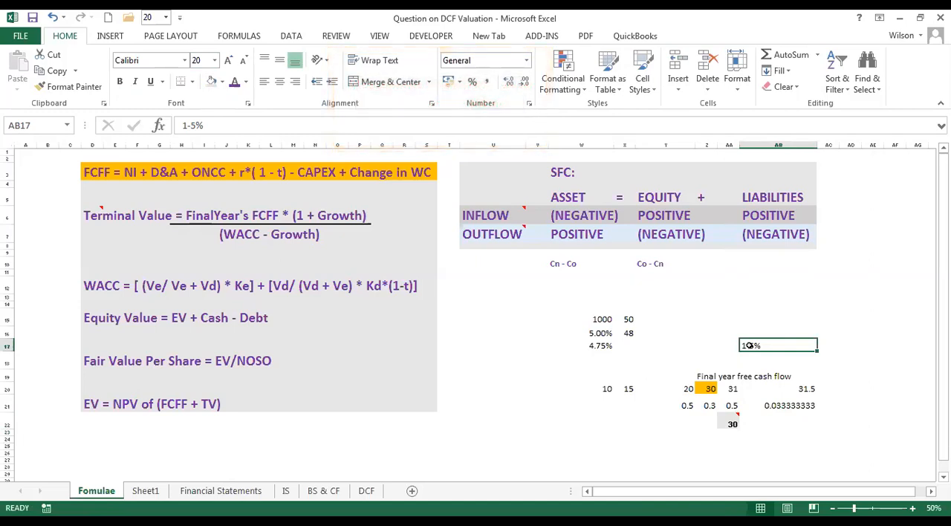
left_click(331, 220)
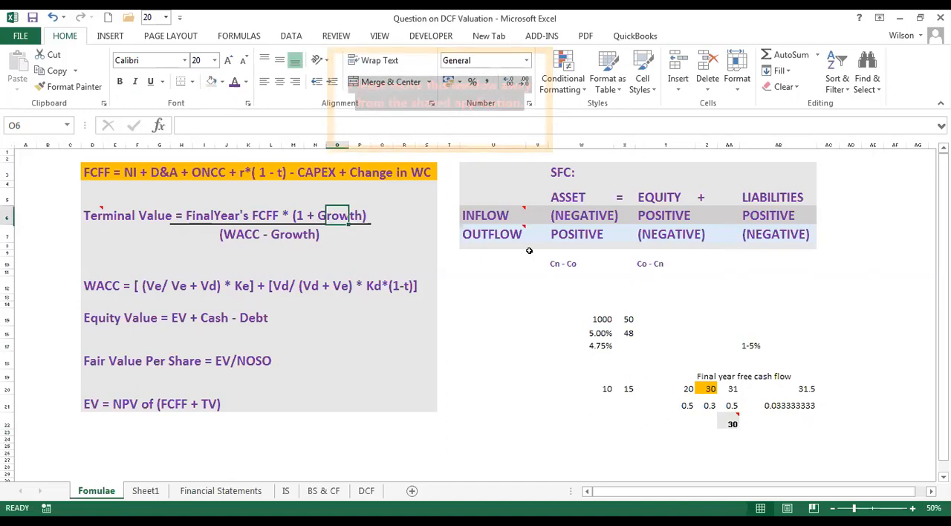
left_click(732, 422)
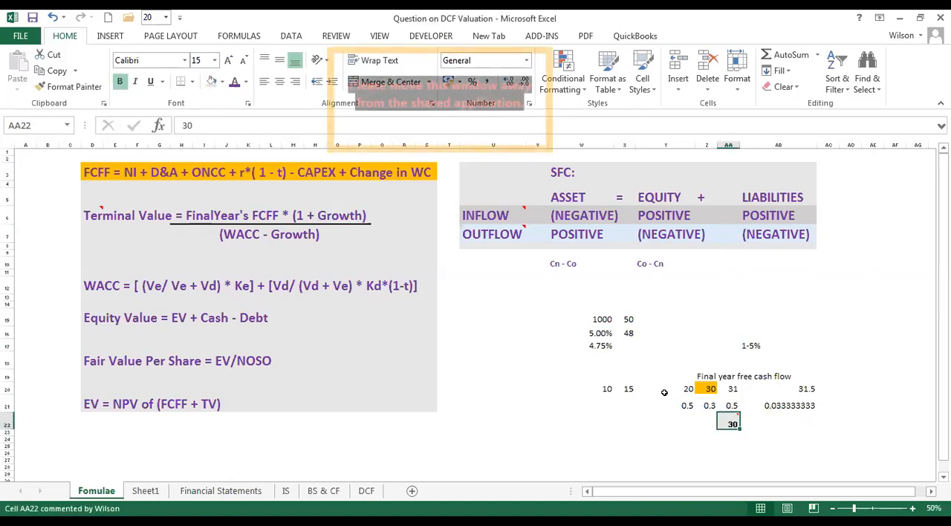
left_click_drag(674, 403, 734, 407)
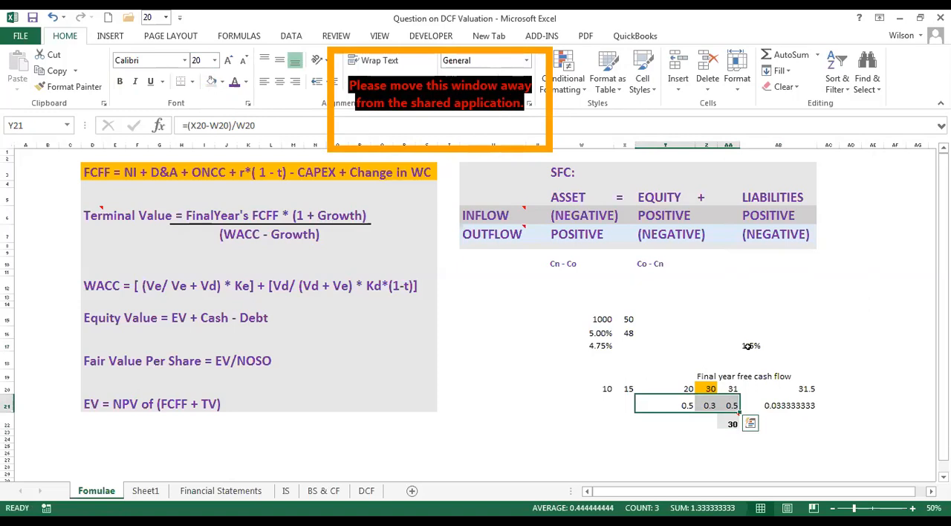
left_click(747, 346)
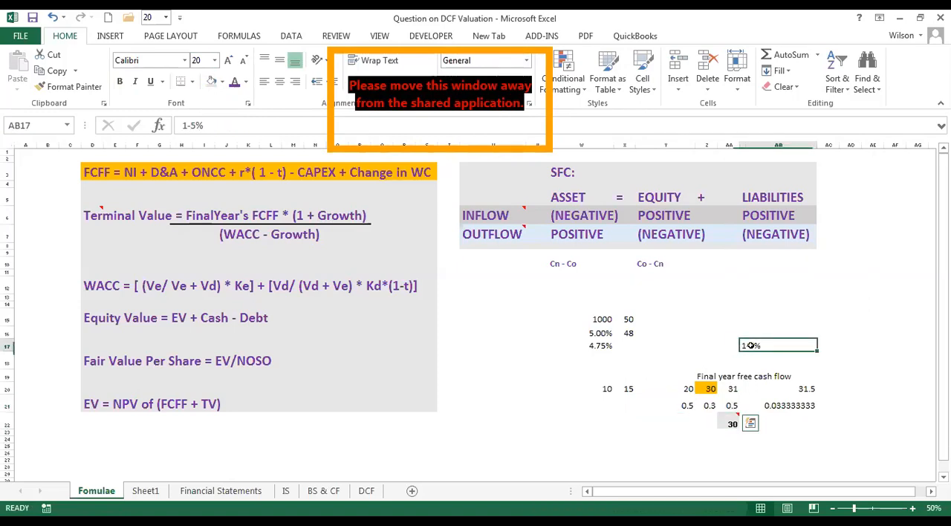
left_click(732, 421)
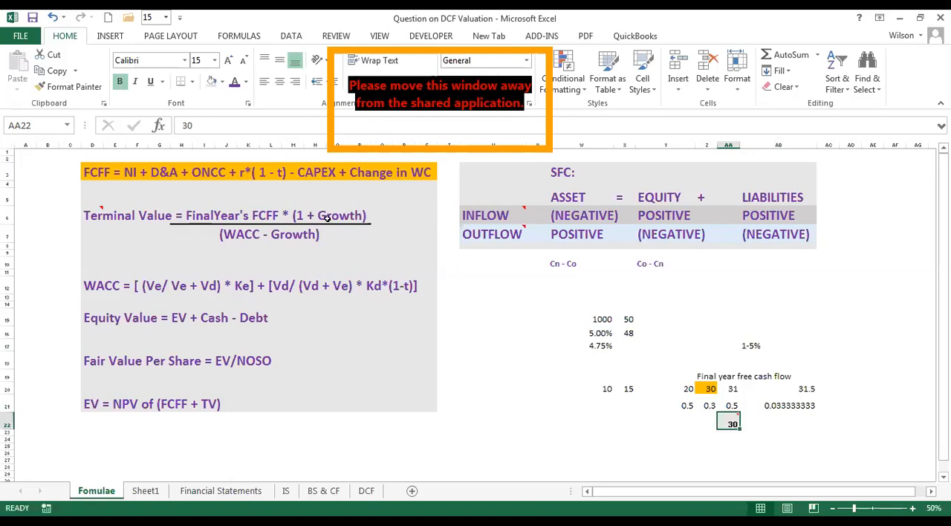
Read the case study introduction on Sheet1, including the required return on equity and the perpetuity growth rate assumption.
left_click(145, 491)
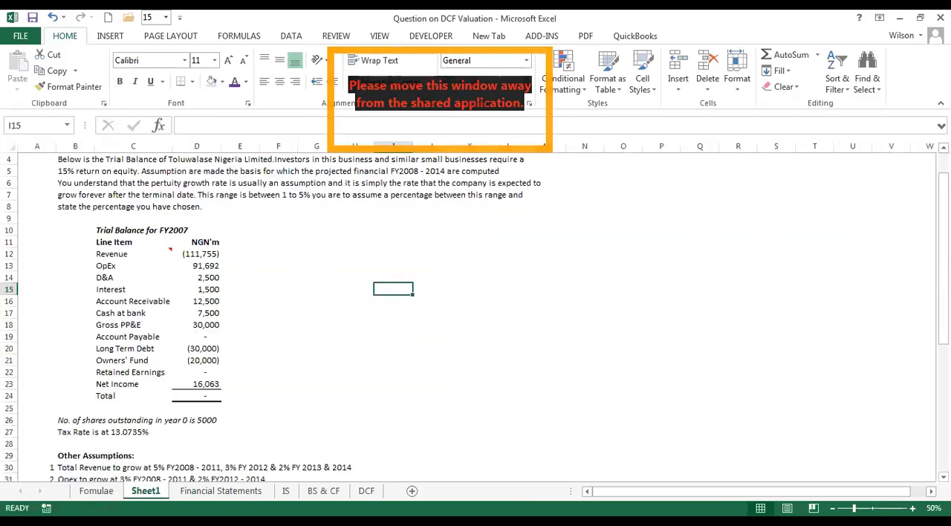
left_click_drag(944, 289, 943, 271)
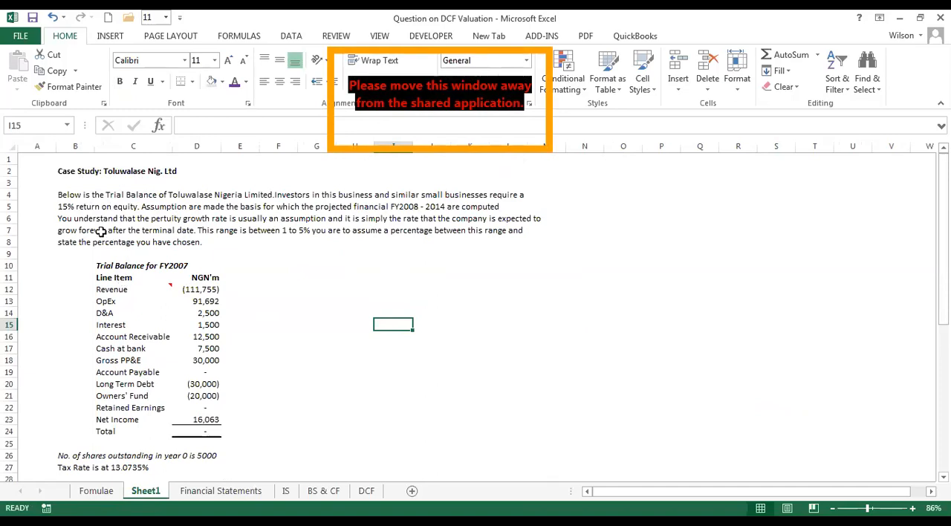
left_click(65, 206)
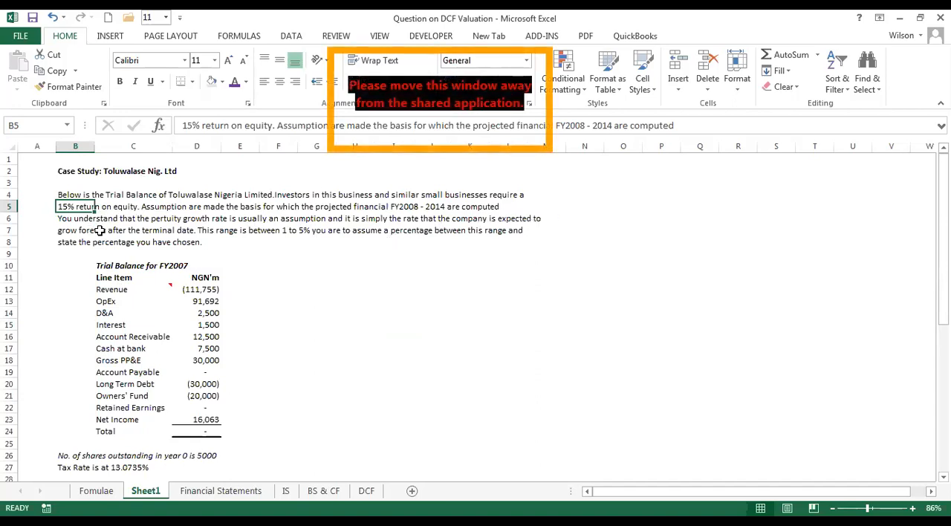
Fill the perpetuity growth rate text in B6:M6 and B7:D7 yellow, and refill C7:D7 with a light blue-grey.
left_click_drag(63, 219, 528, 217)
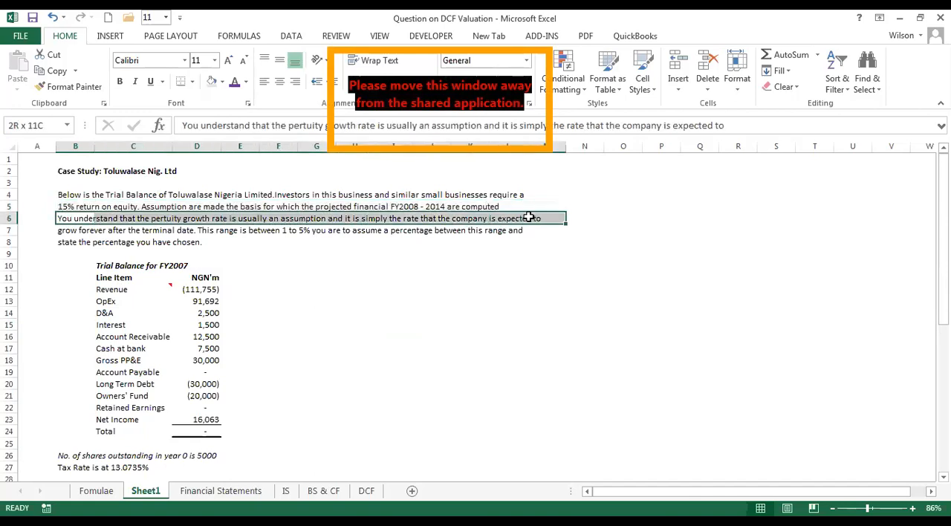
left_click(223, 83)
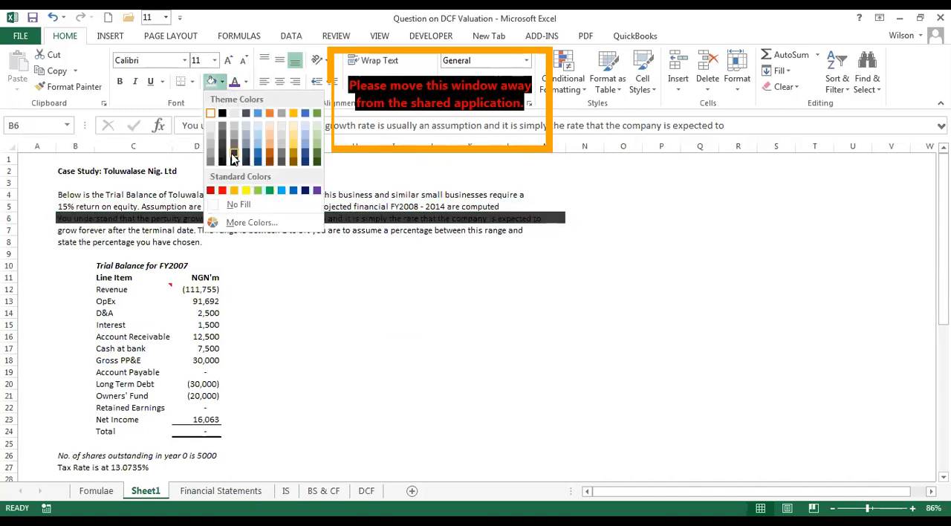
left_click(245, 191)
left_click_drag(74, 231, 181, 228)
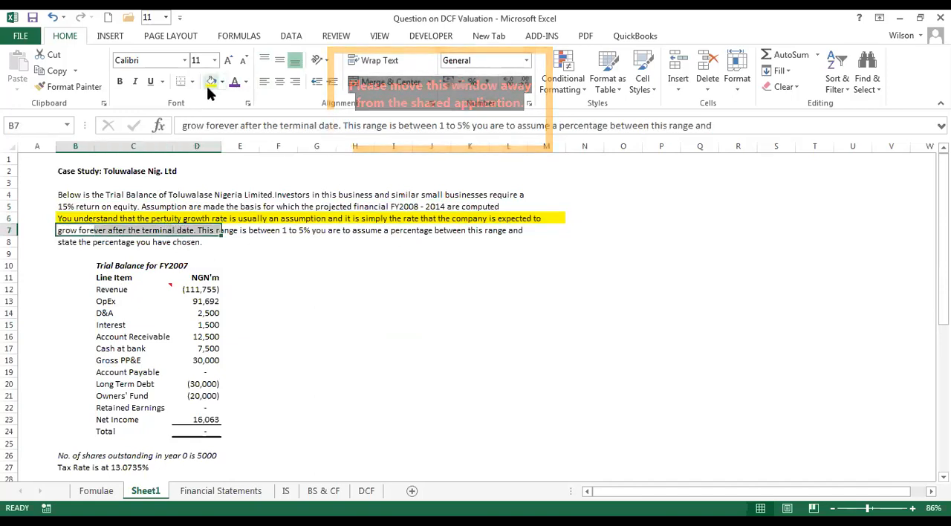
left_click(210, 83)
left_click(290, 286)
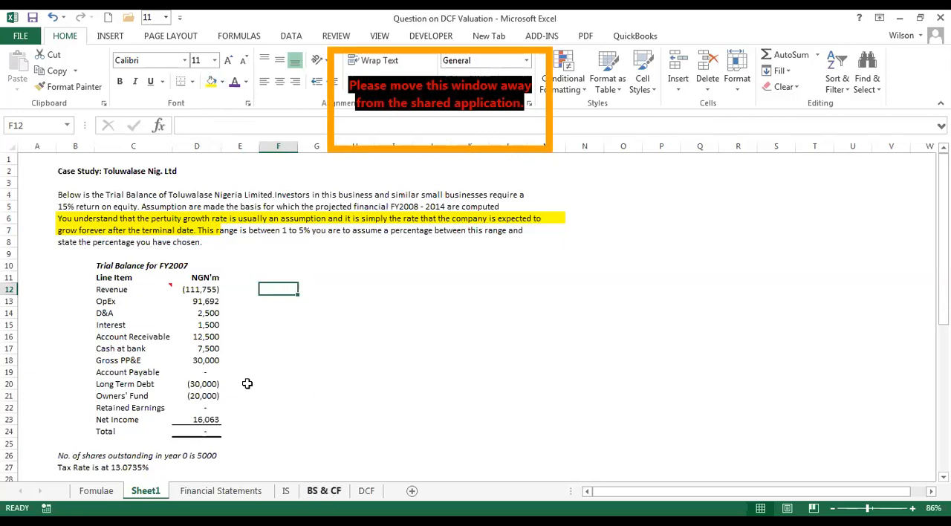
left_click_drag(138, 230, 195, 227)
left_click(221, 81)
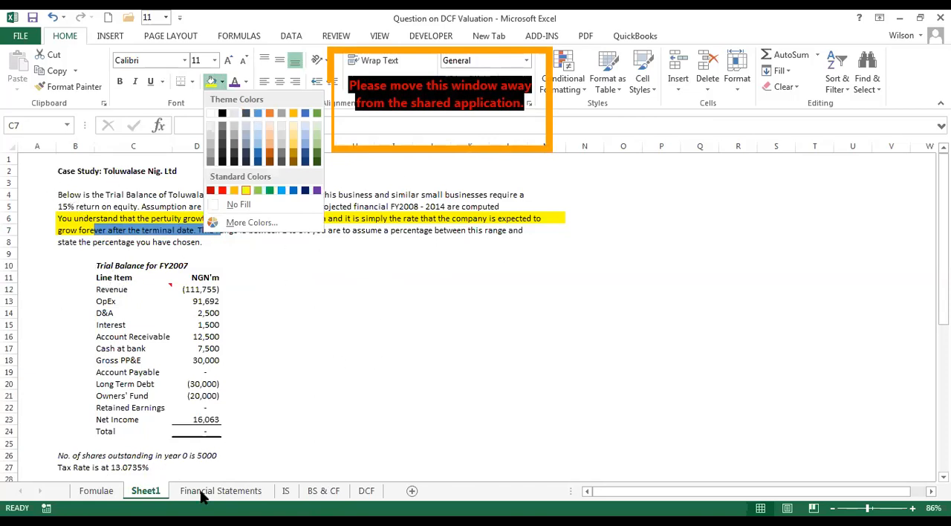
Review the growth range in AB17 against the growth term of the Terminal Value formula on the Fomulae sheet.
left_click(102, 493)
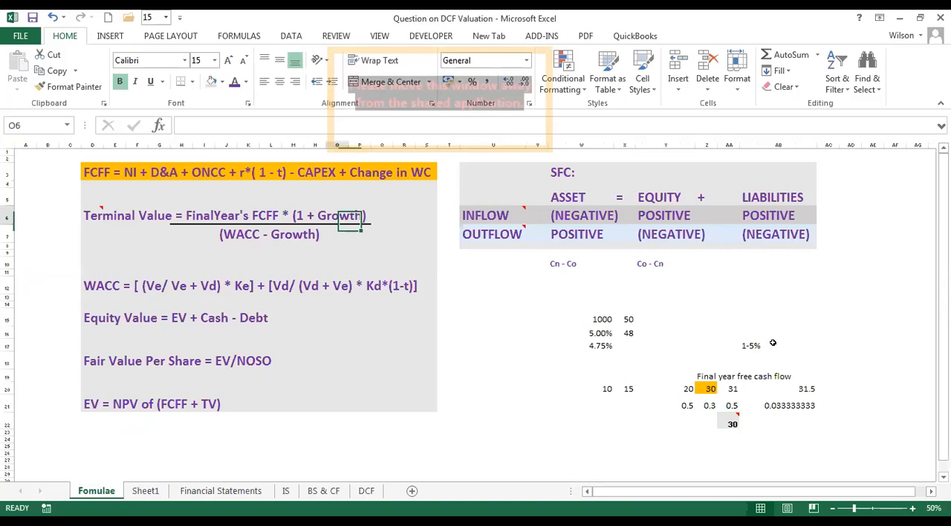
left_click(725, 305)
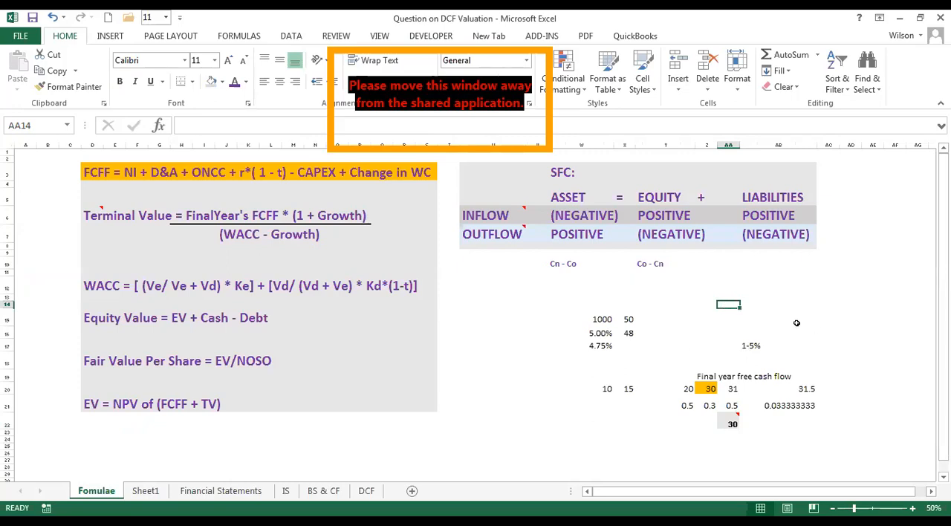
left_click(751, 345)
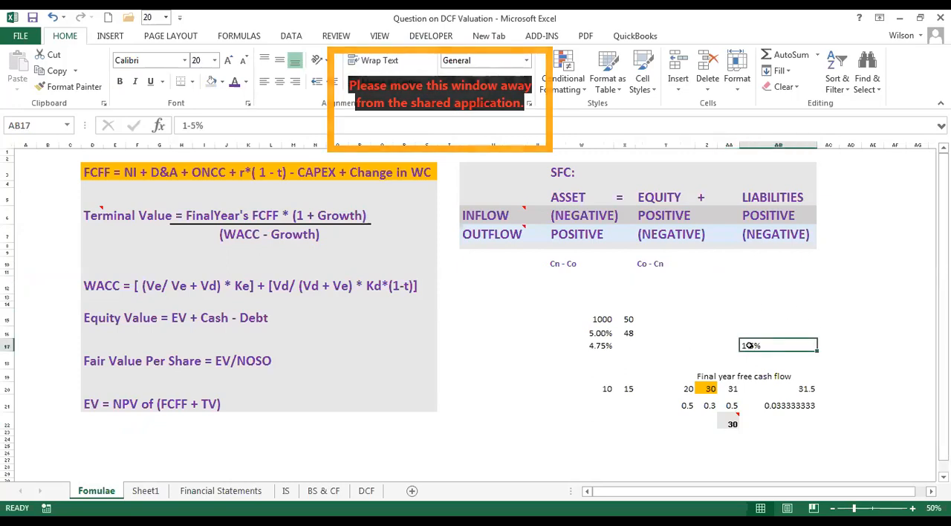
left_click(756, 297)
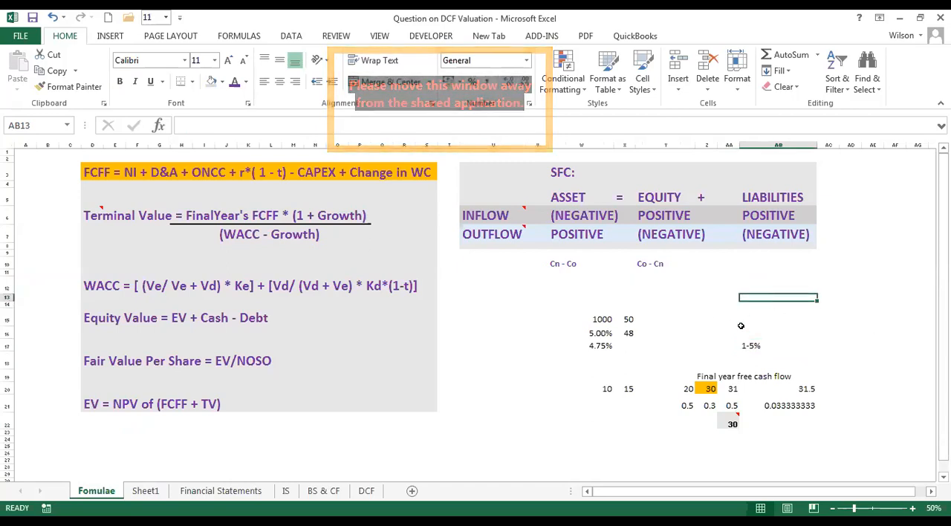
left_click(764, 322)
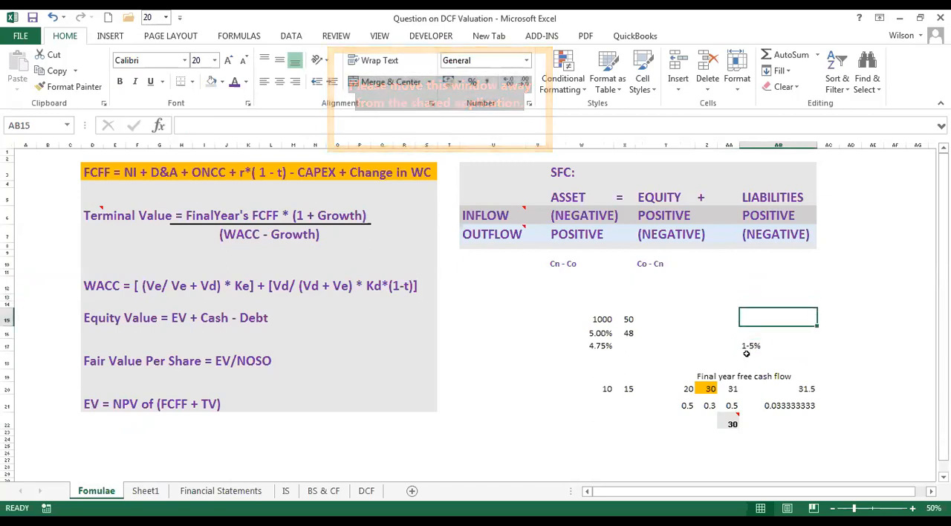
left_click(334, 215)
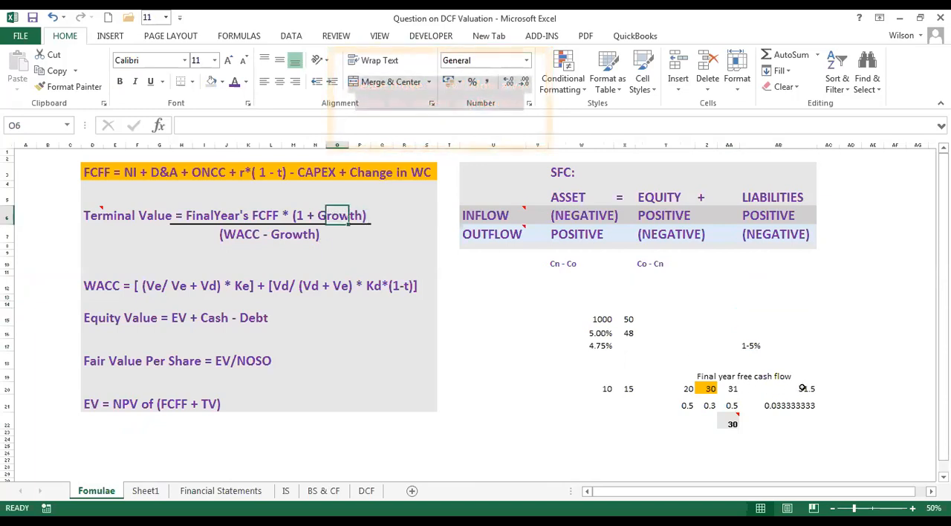
left_click(747, 344)
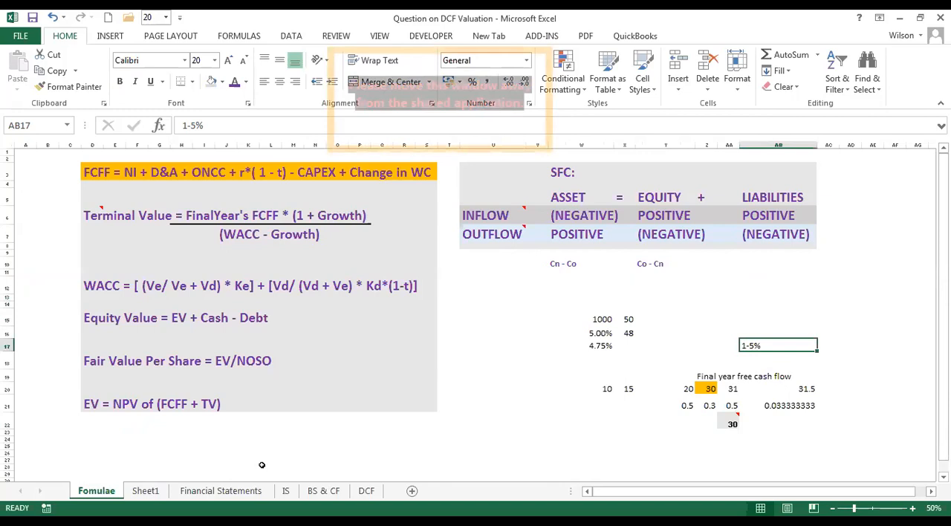
Revisit the case study on Sheet1 and fill the Terminal Value formula on the Fomulae sheet orange.
left_click(146, 490)
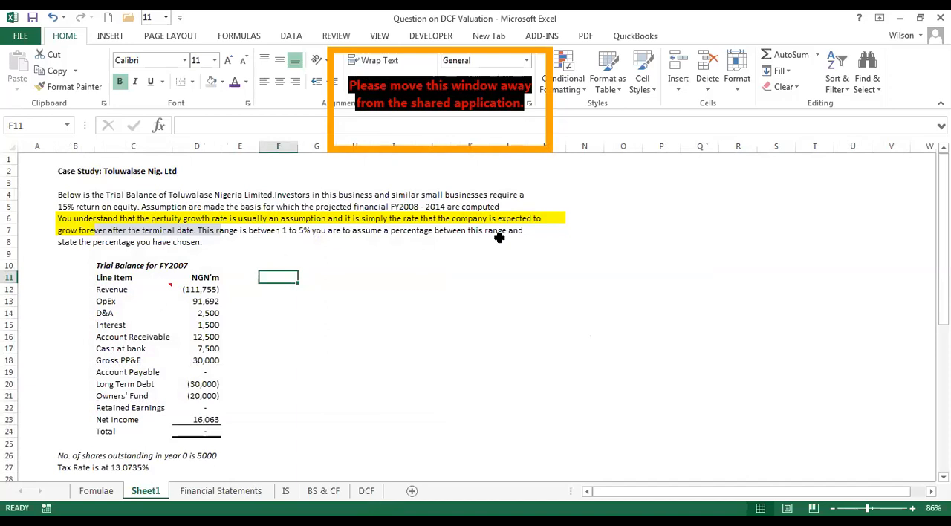
left_click(379, 290)
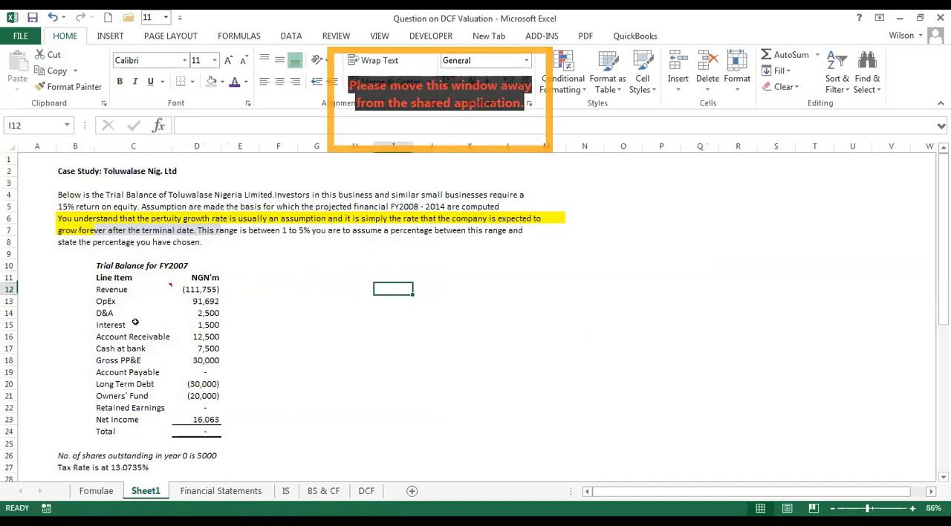
key("ctrl+Page_Up")
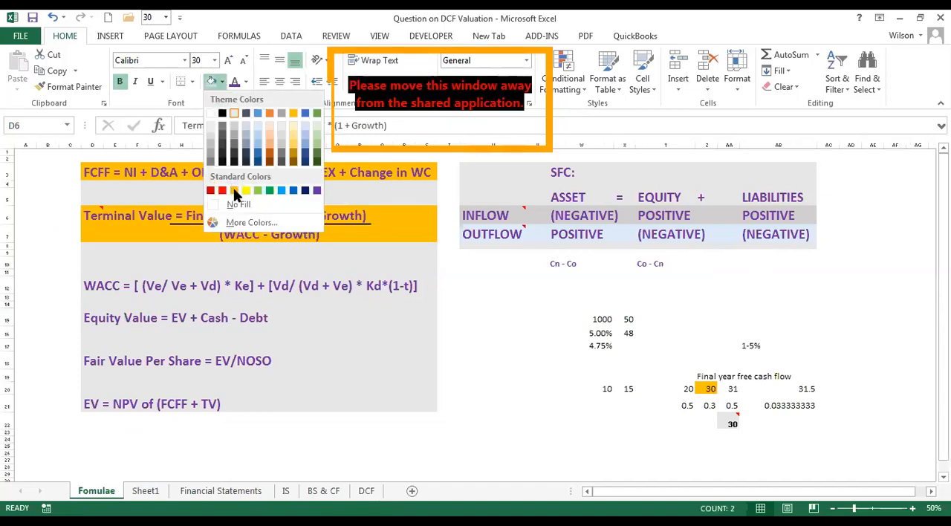
left_click(468, 300)
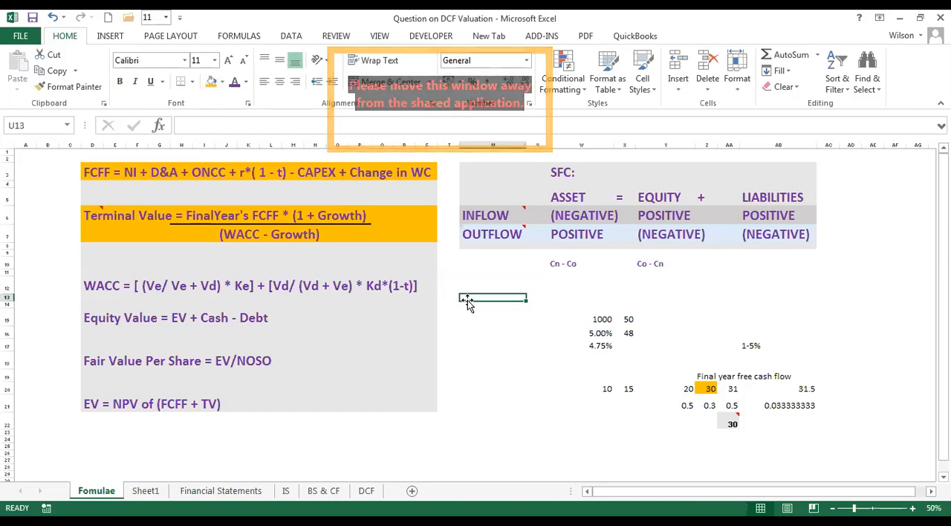
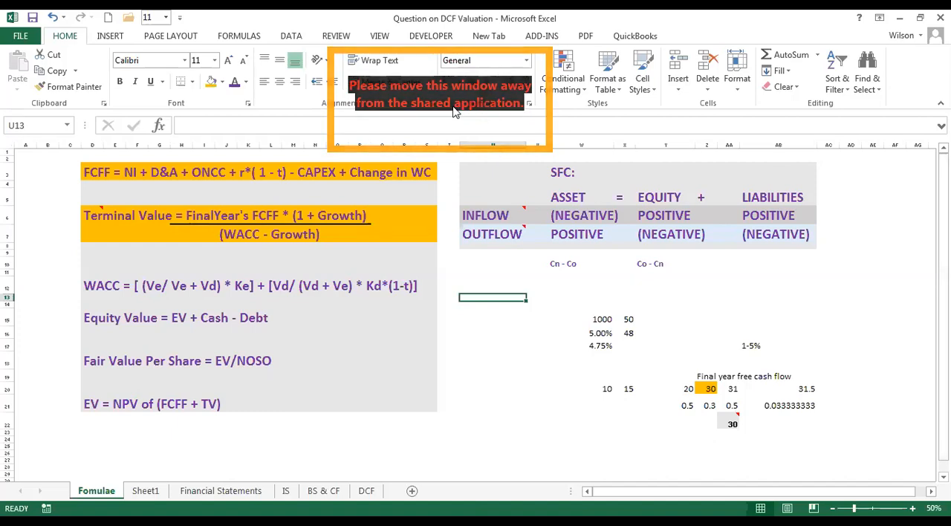
Review the Terminal Value formula against the sample cash flows in W20:AB20 and the figure in AA22.
left_click(87, 213)
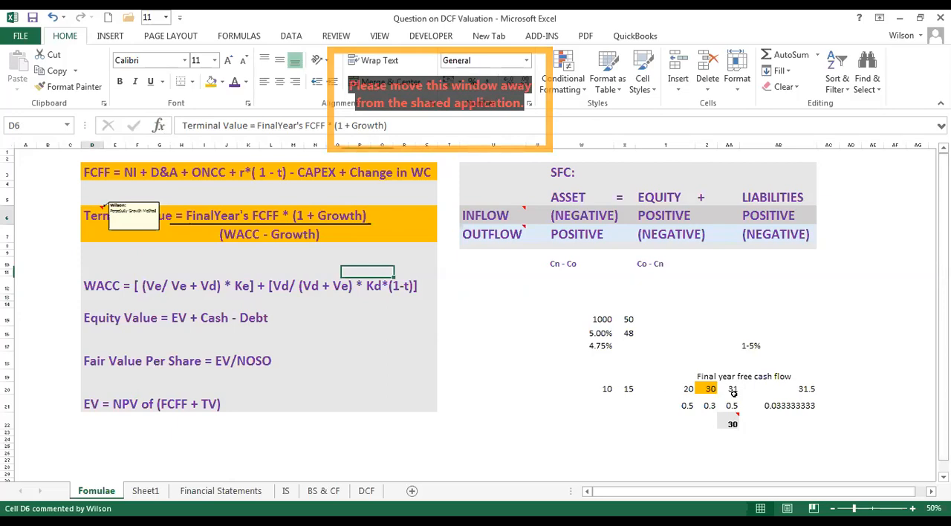
left_click_drag(752, 392, 798, 391)
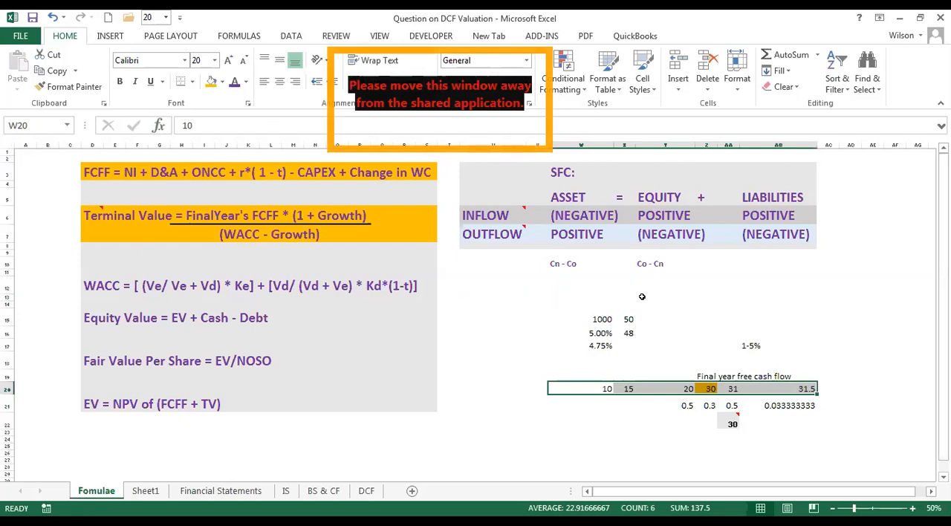
left_click_drag(798, 296, 600, 276)
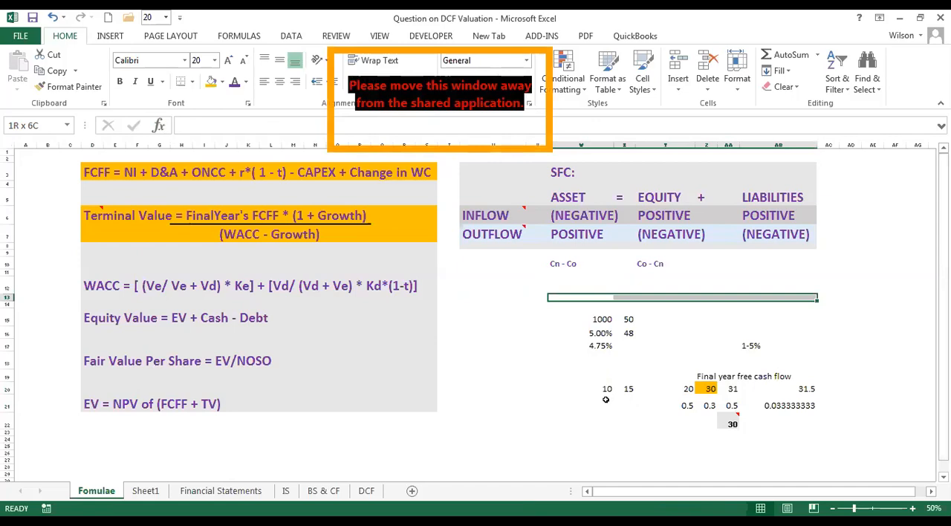
left_click_drag(581, 389, 837, 384)
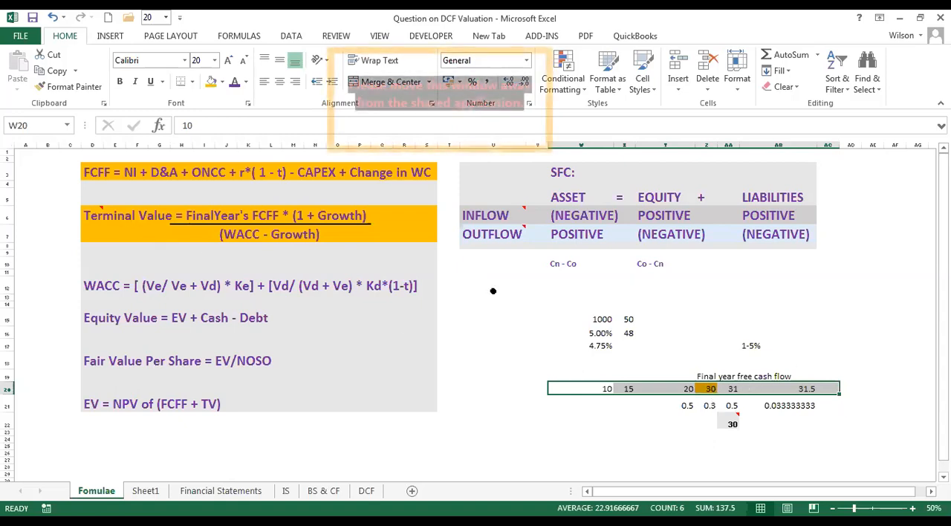
left_click(734, 423)
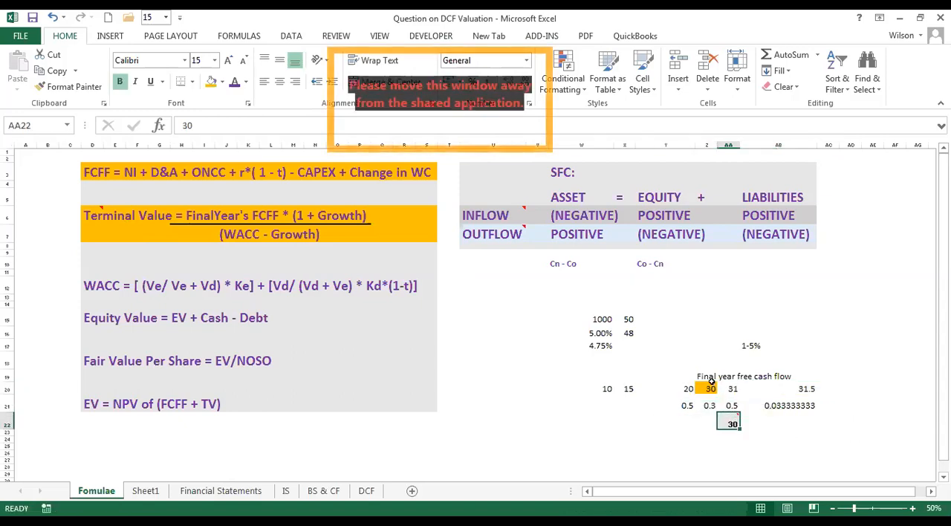
left_click_drag(603, 389, 729, 389)
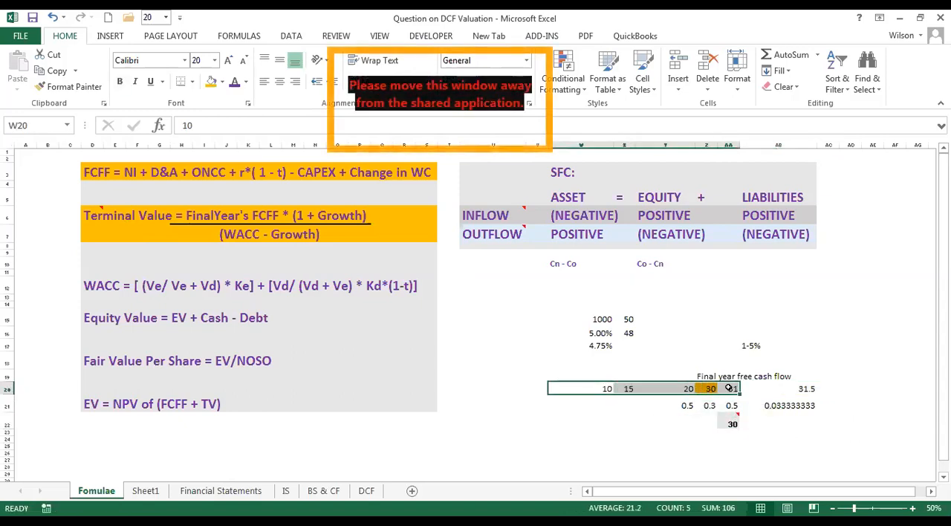
left_click(732, 423)
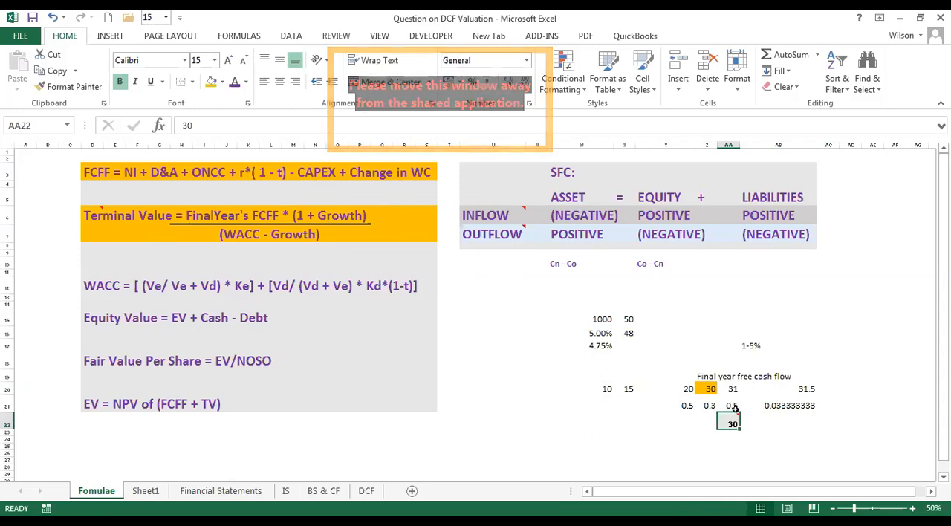
left_click(732, 388)
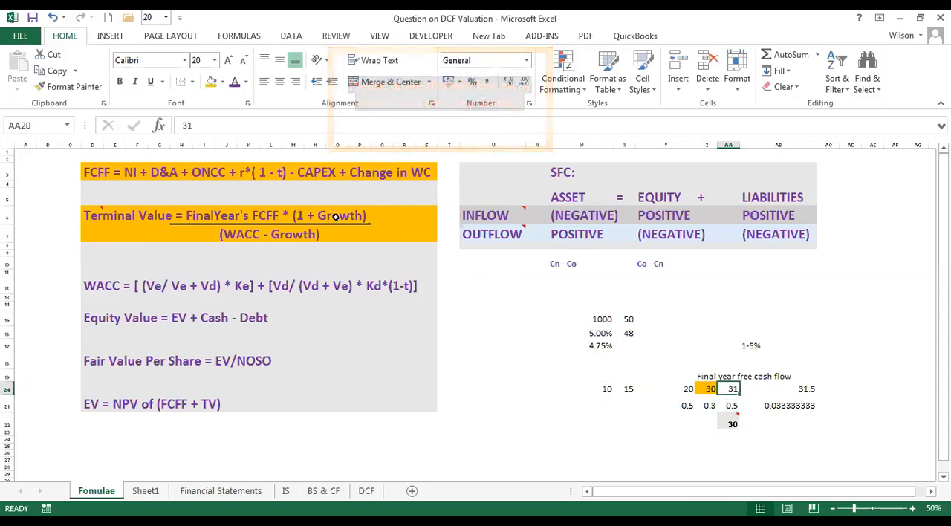
Relate the growth term of the Terminal Value formula to the cash flows, the growth rates in Y21:AA21 and the range in AB17.
left_click(334, 216)
left_click(316, 216)
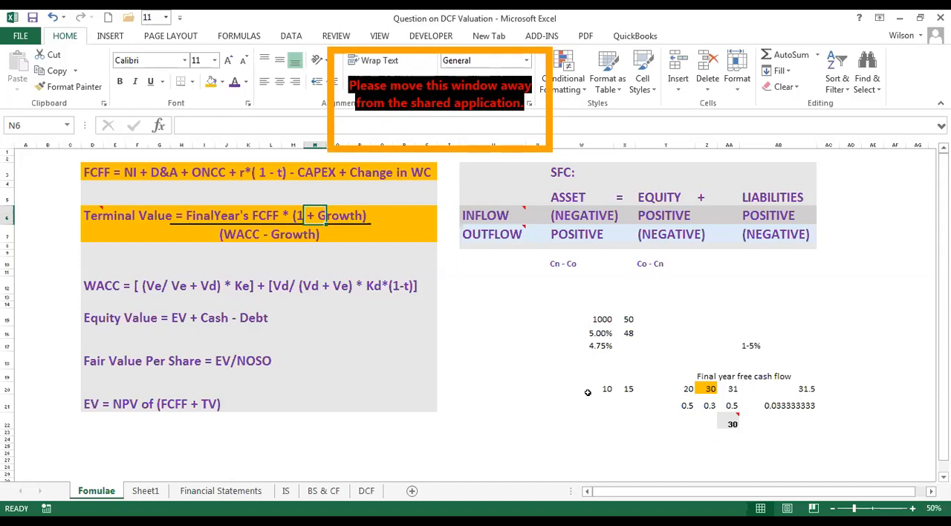
left_click_drag(587, 391, 737, 389)
left_click_drag(605, 386, 742, 401)
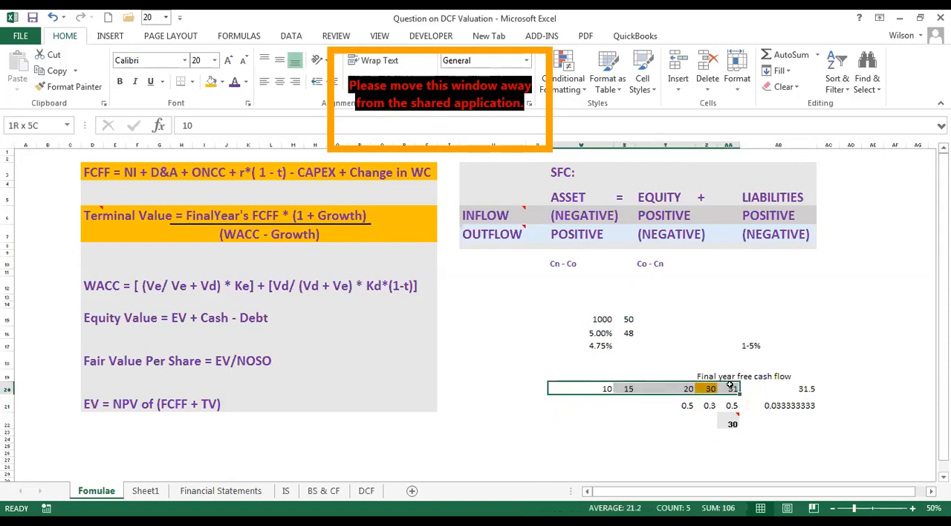
left_click_drag(680, 405, 731, 406)
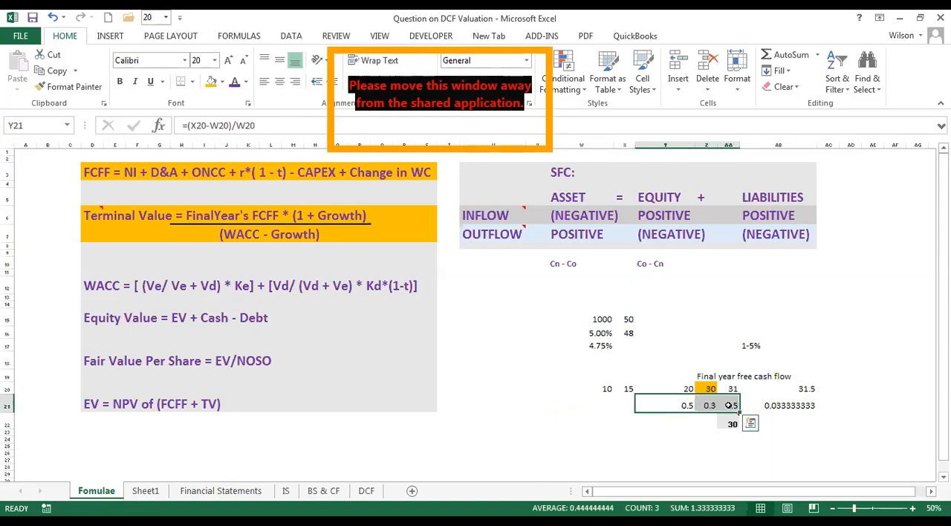
left_click(747, 347)
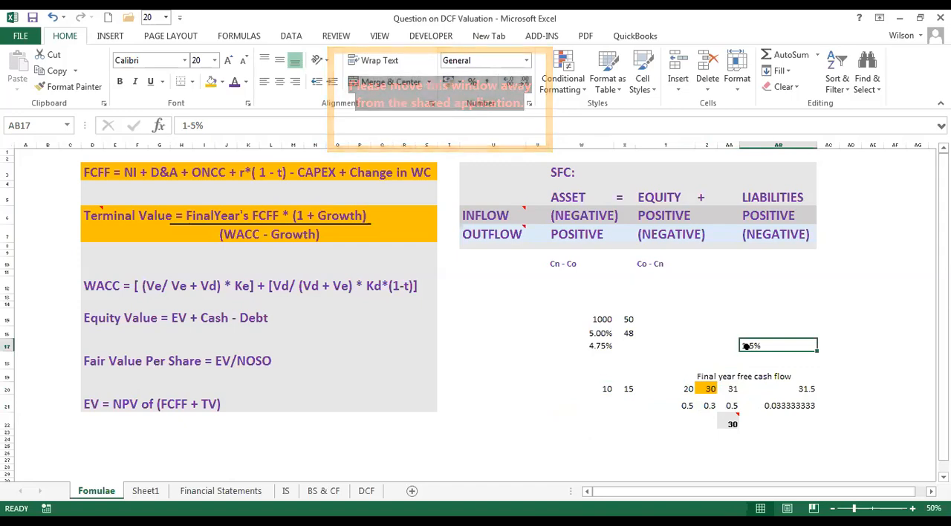
Compare the full Terminal Value formula in D6:R7 with the cash flow figures in rows 19 and 20 and the growth rate in AA21.
left_click_drag(86, 216, 403, 231)
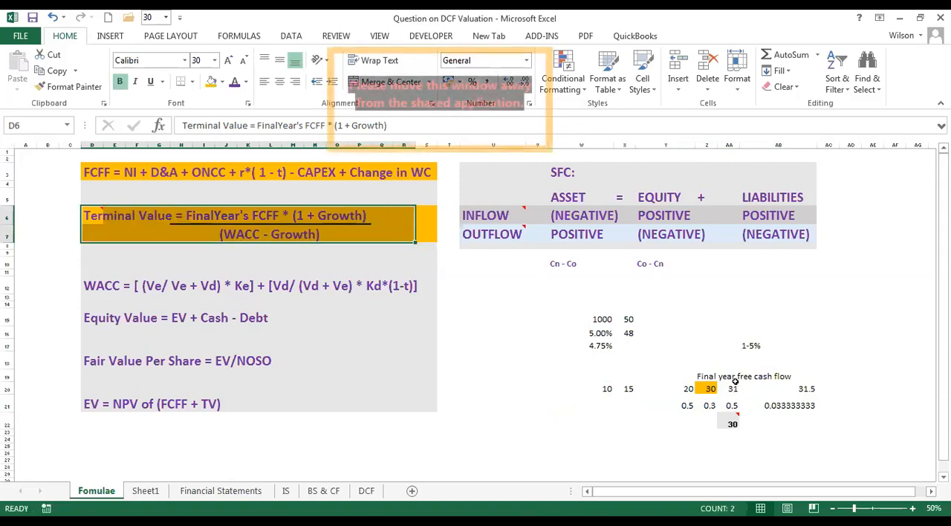
left_click_drag(608, 386, 810, 376)
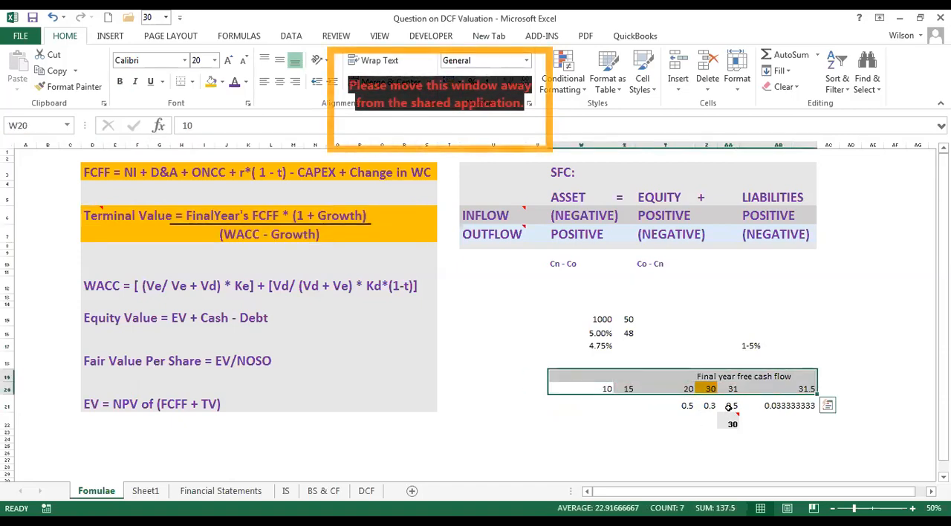
left_click(732, 402)
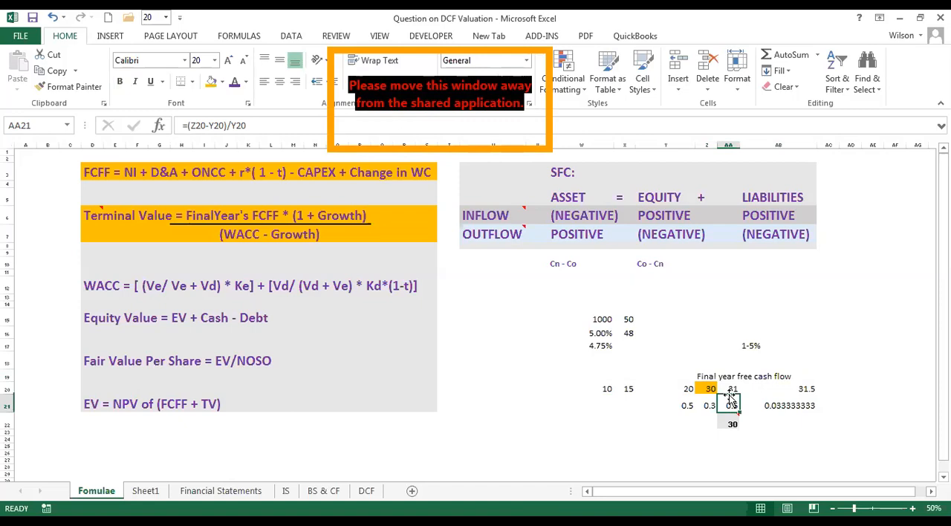
left_click(105, 219)
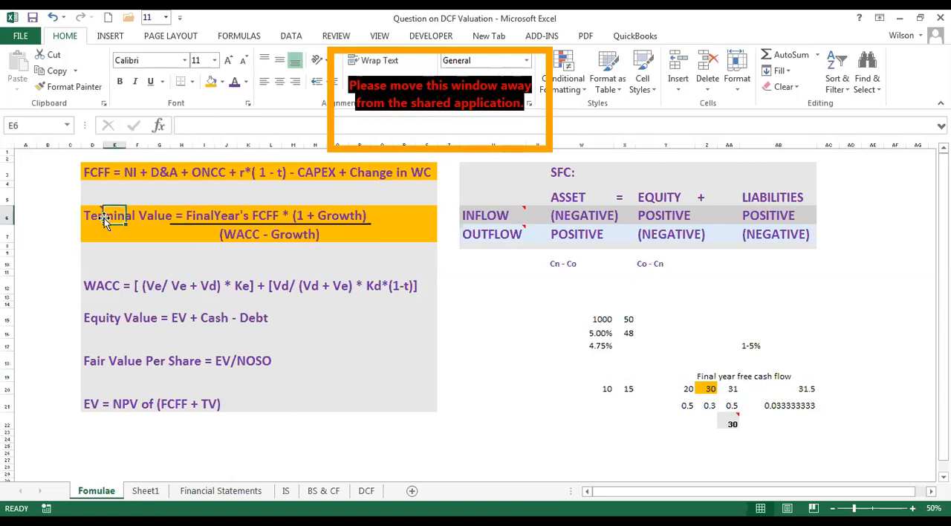
left_click(85, 215)
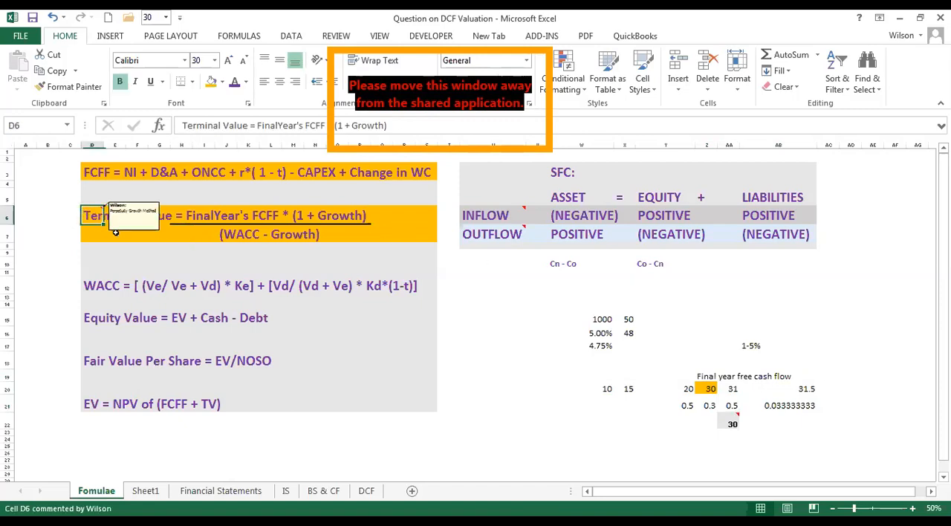
Examine the WACC formula in row 12 across its equity and debt terms.
left_click(98, 287)
left_click_drag(331, 260, 414, 285)
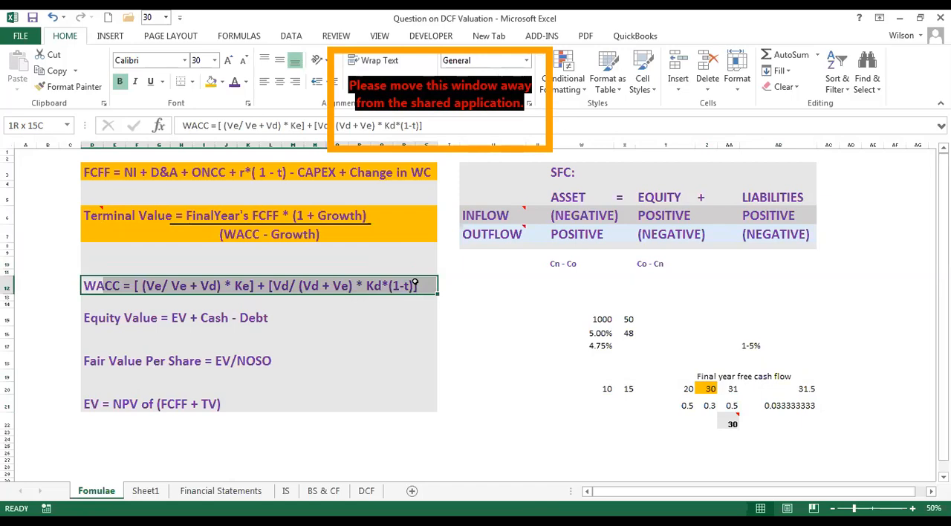
left_click_drag(414, 285, 414, 285)
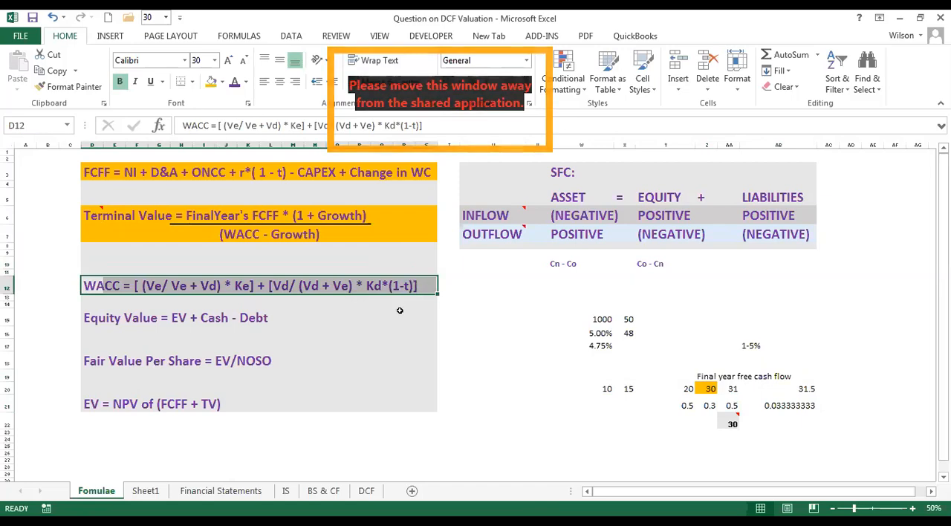
left_click(536, 317)
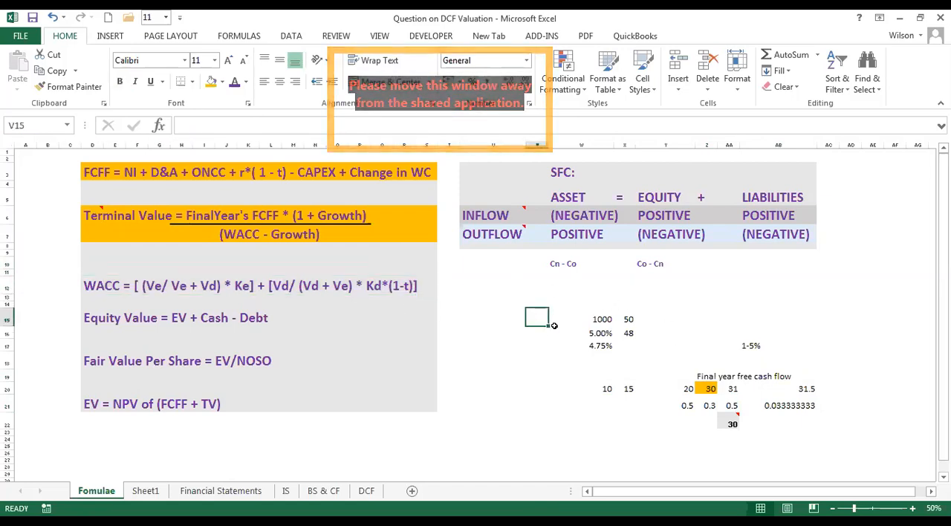
left_click(495, 288)
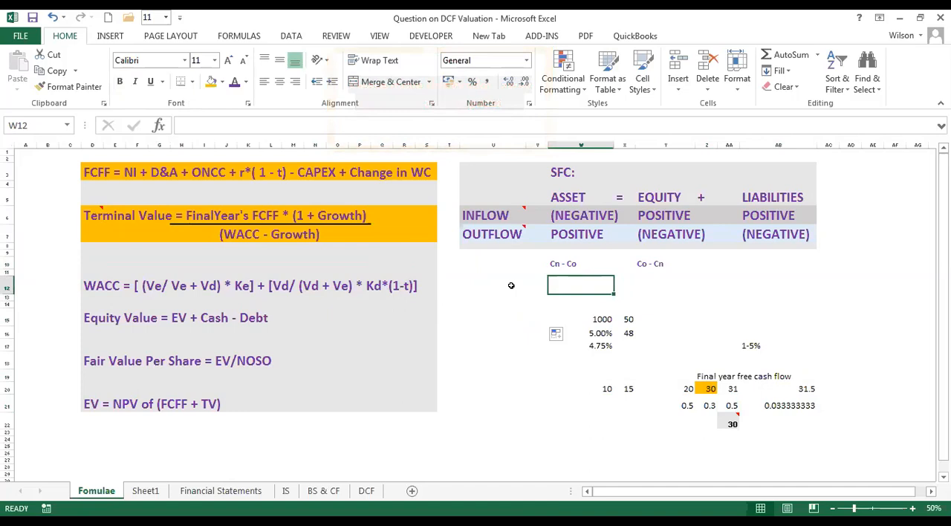
left_click(542, 286)
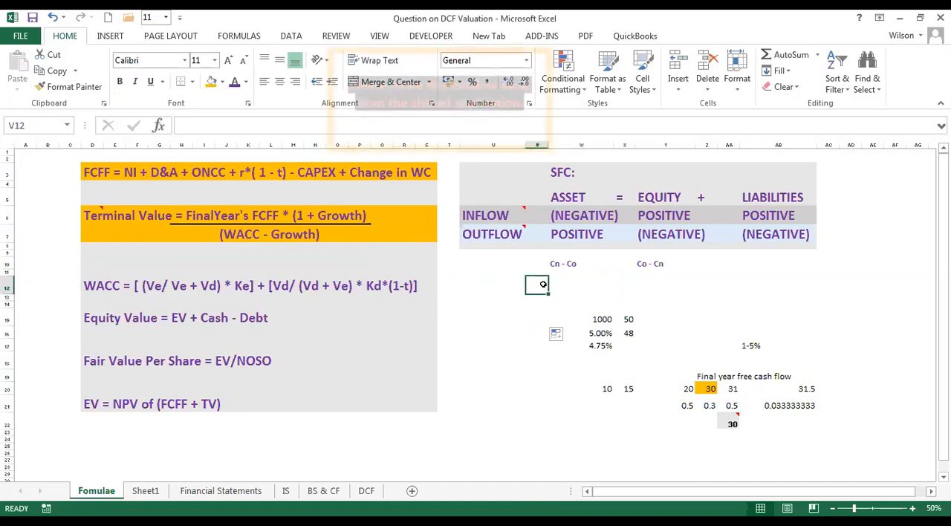
left_click(488, 284)
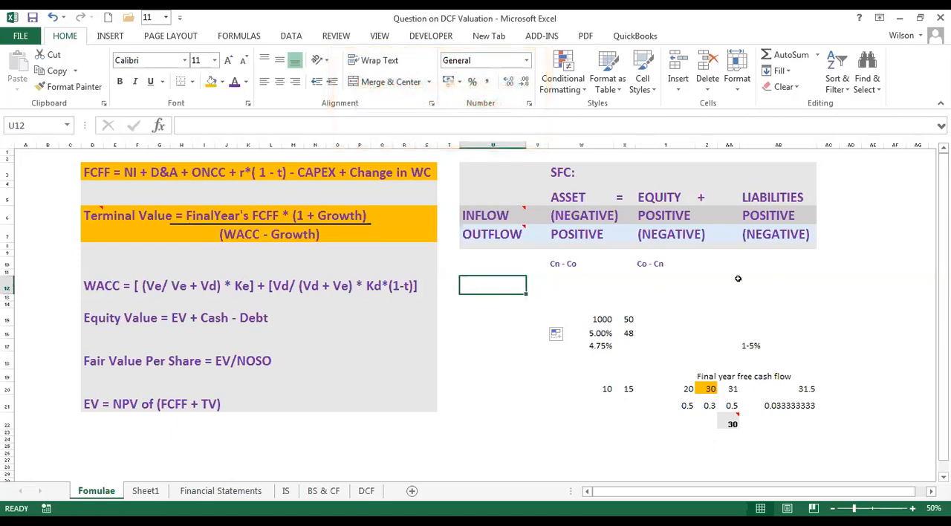
left_click(487, 433)
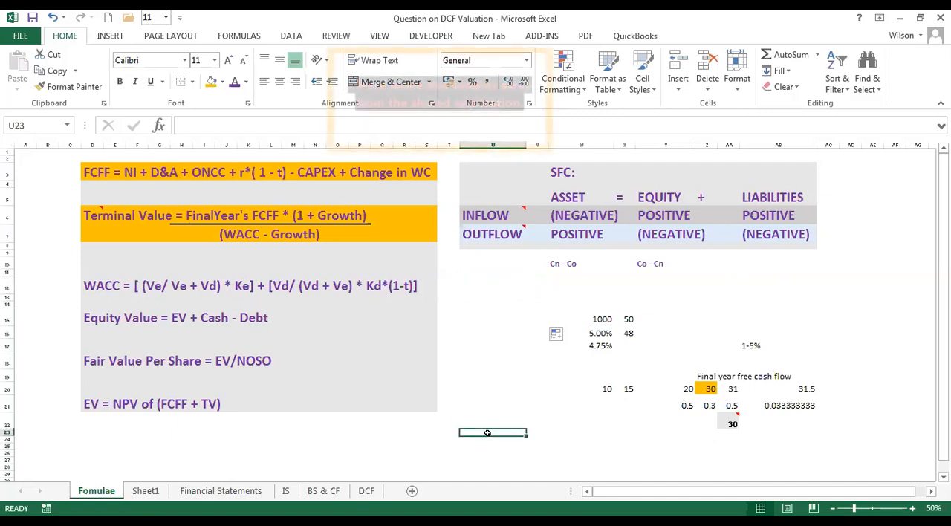
left_click(768, 273)
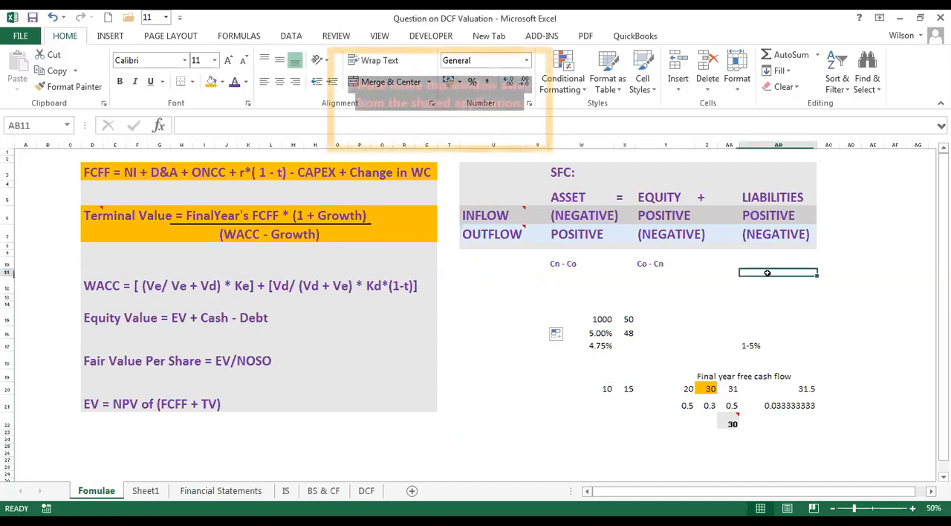
left_click(480, 291)
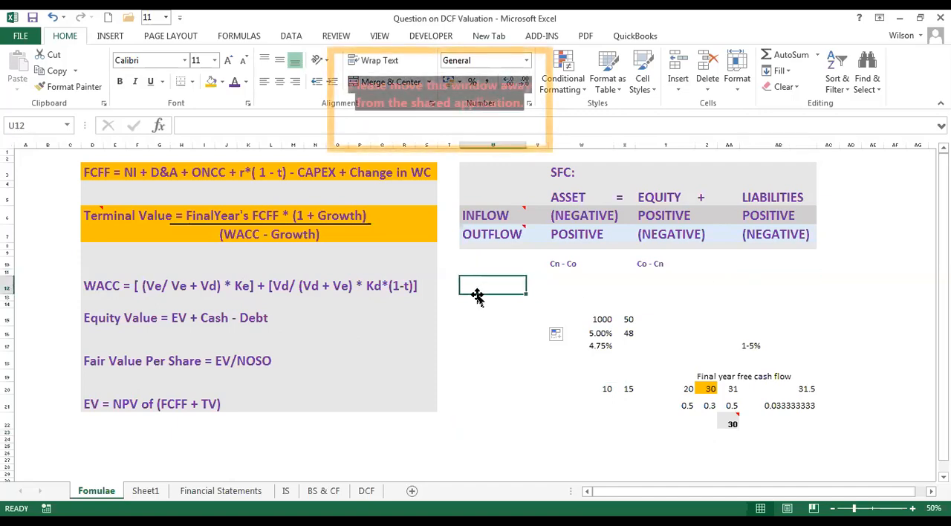
left_click(765, 273)
left_click(771, 289)
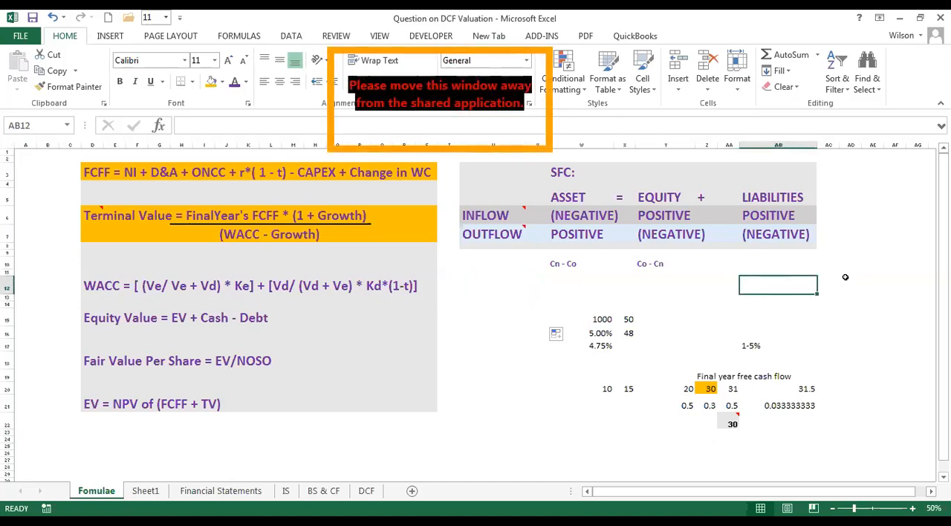
Enter the sample values 10 in AD11 and 20 in AD12, in the blank area beside the SFC table.
left_click(845, 275)
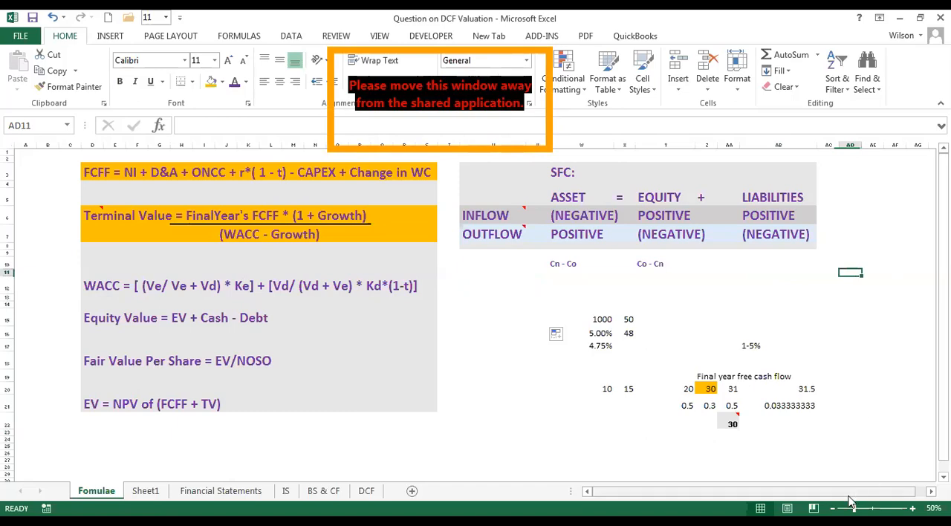
left_click(913, 508)
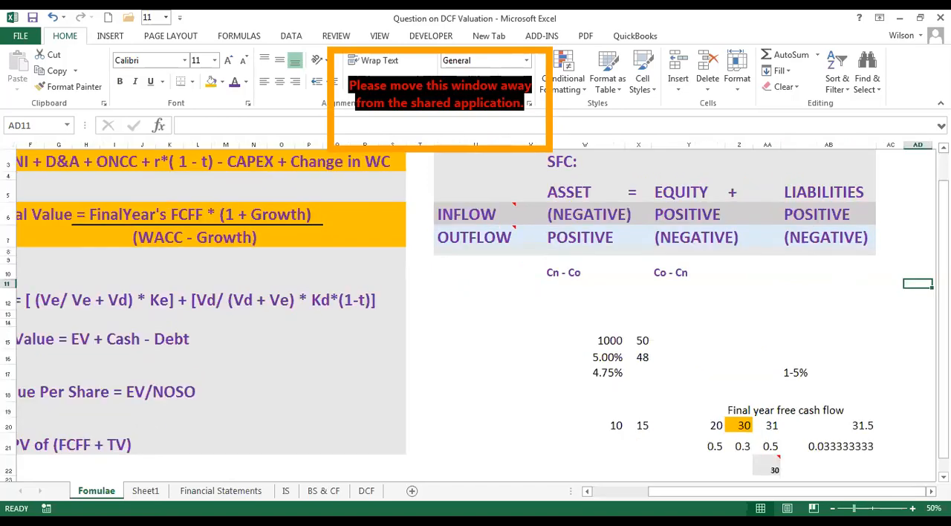
left_click(931, 492)
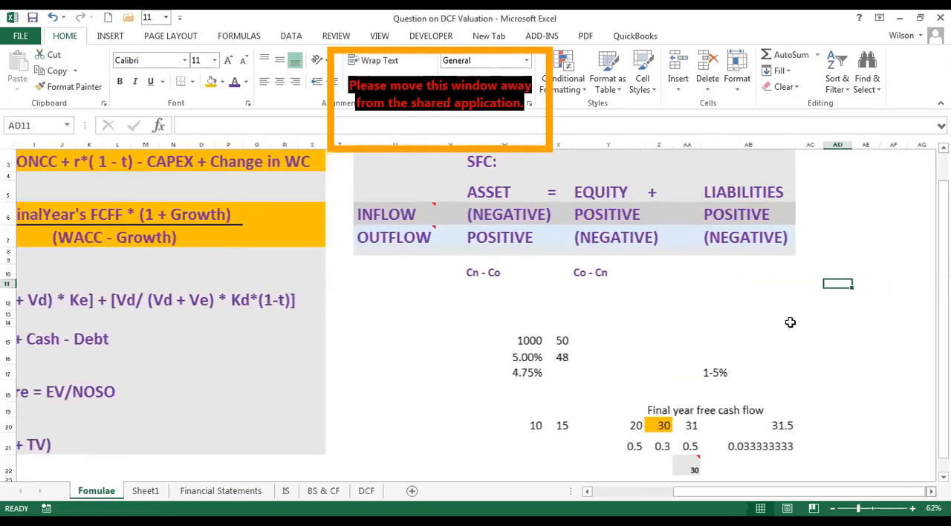
scroll(791, 321, "right", 2)
type("10")
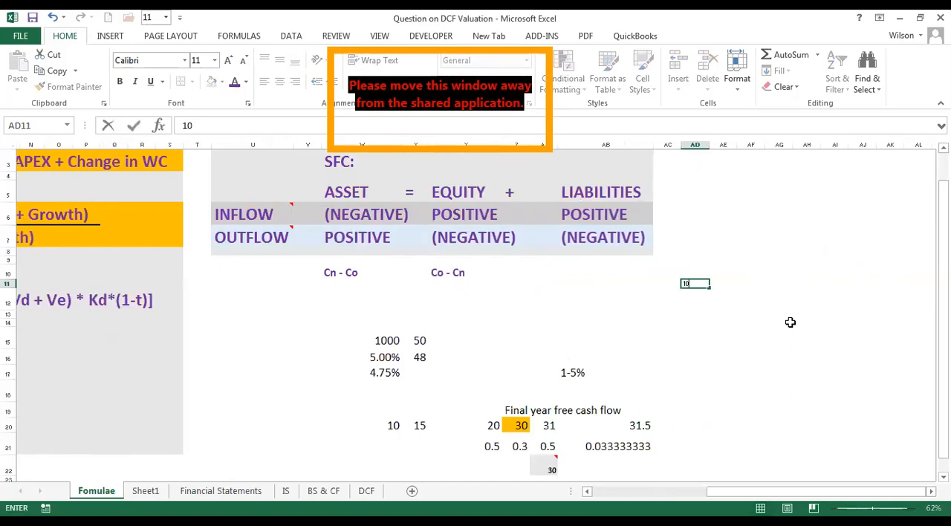
key("Return")
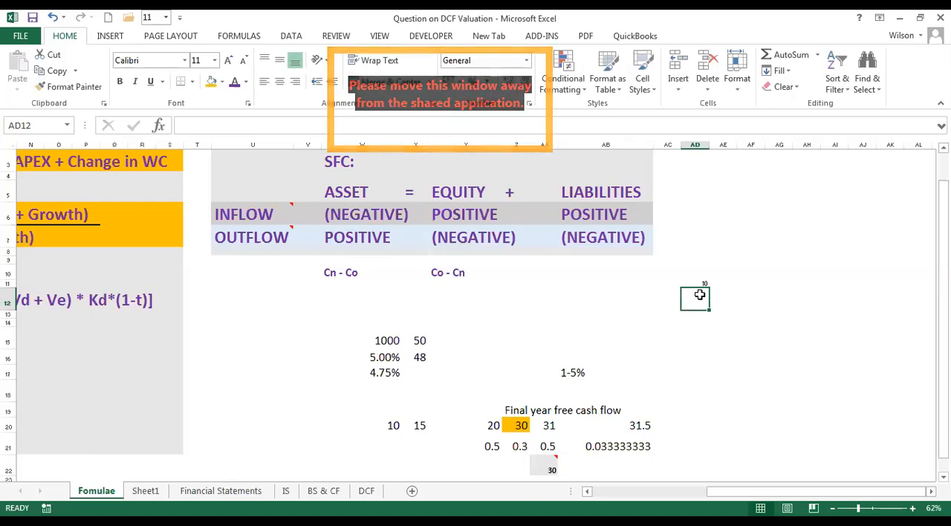
type("20")
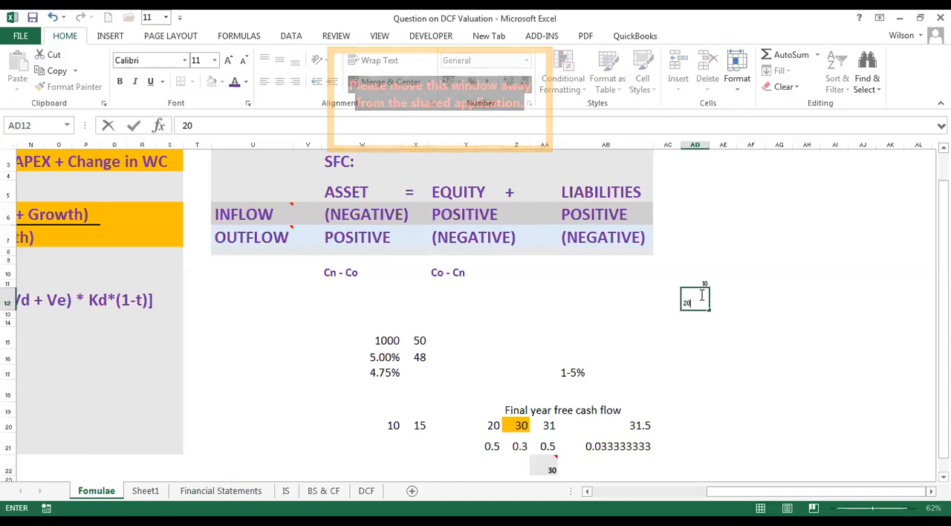
key("Return")
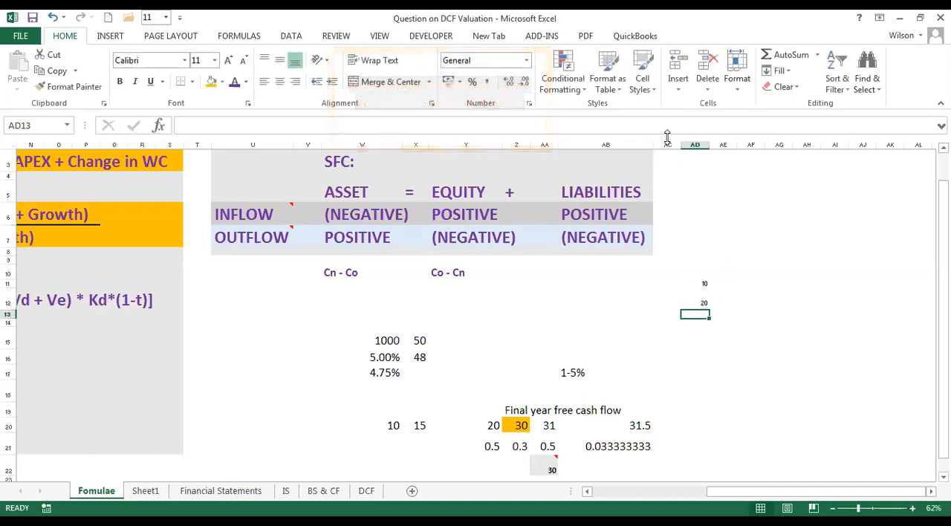
Enter the sample values 5 in AE11 and 4 in AE12, beside the figures in column AD.
left_click(727, 283)
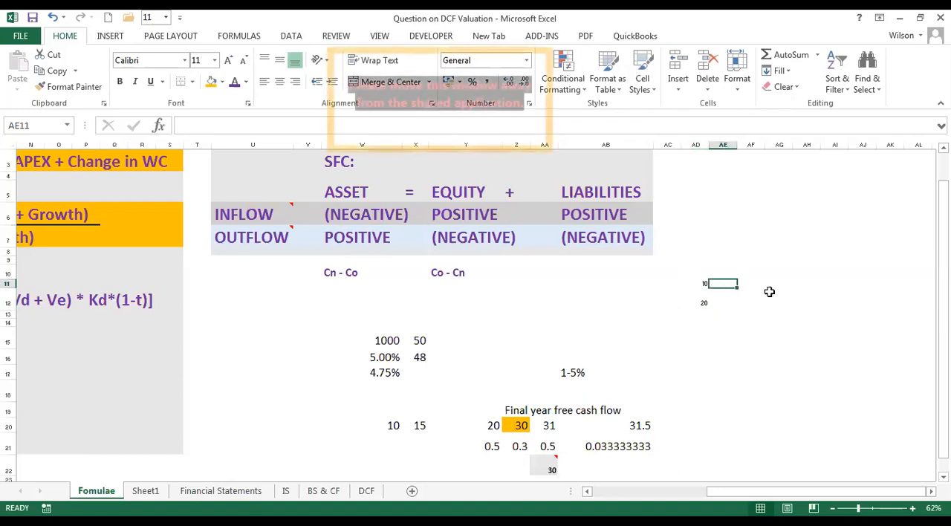
type("5")
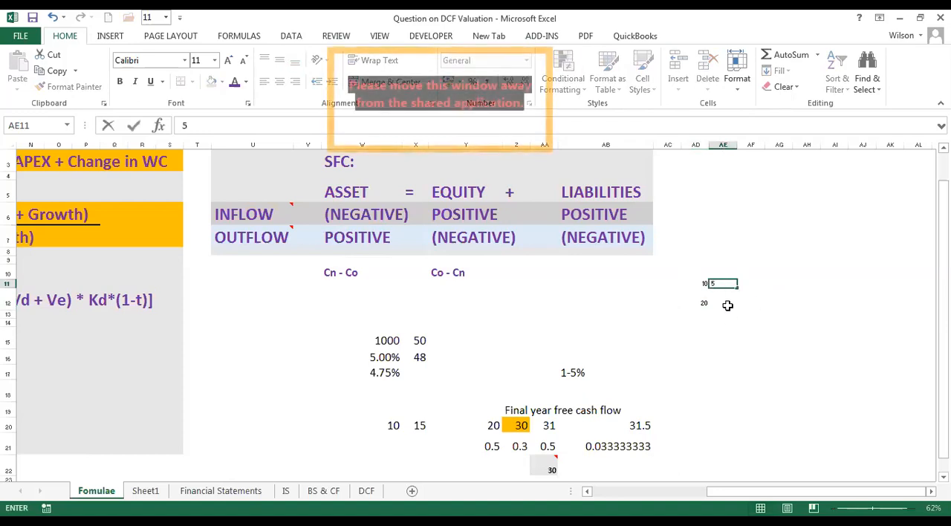
left_click(727, 306)
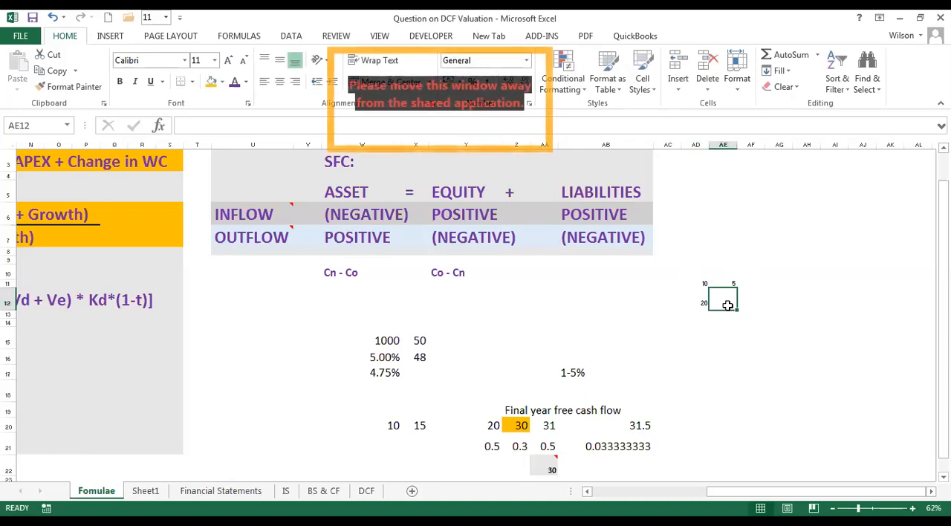
type("4")
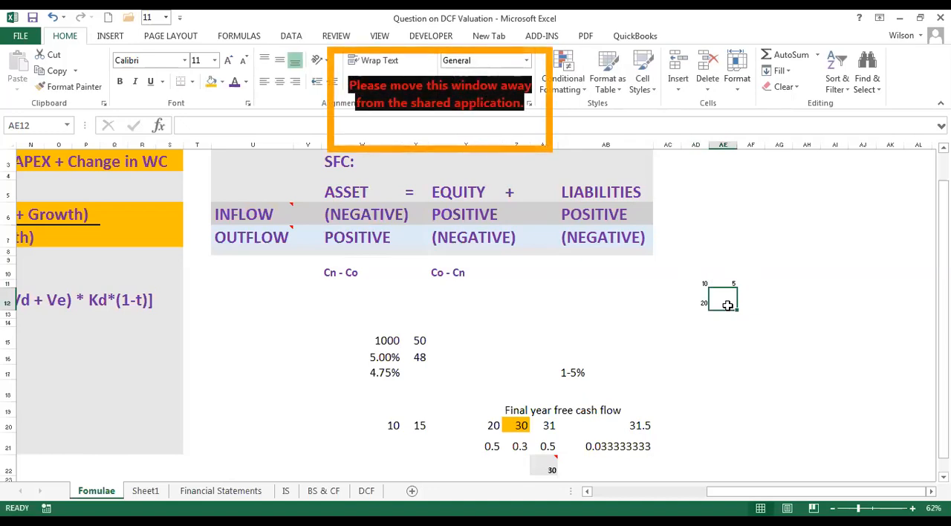
key("Tab")
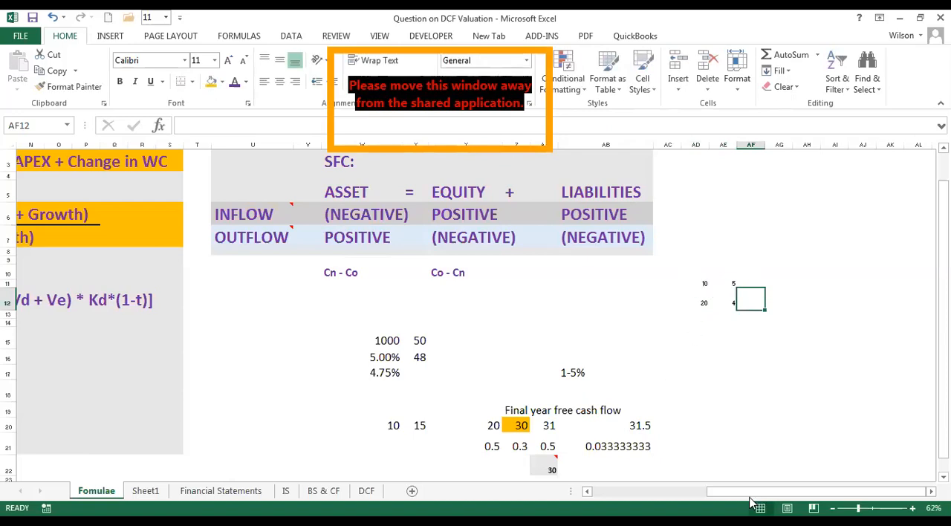
Sum AD11:AD12 in AD13 with AutoSum and copy the formula across to AE13.
left_click_drag(663, 497, 749, 493)
mouse_move(694, 284)
left_mouse_down()
mouse_move(759, 301)
mouse_move(735, 307)
mouse_move(699, 284)
mouse_move(697, 302)
left_mouse_up()
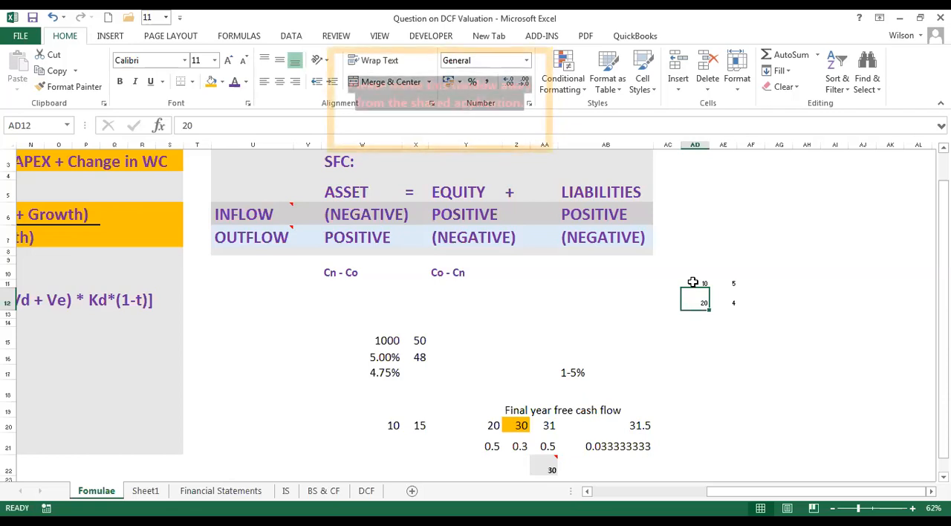
left_click(696, 282)
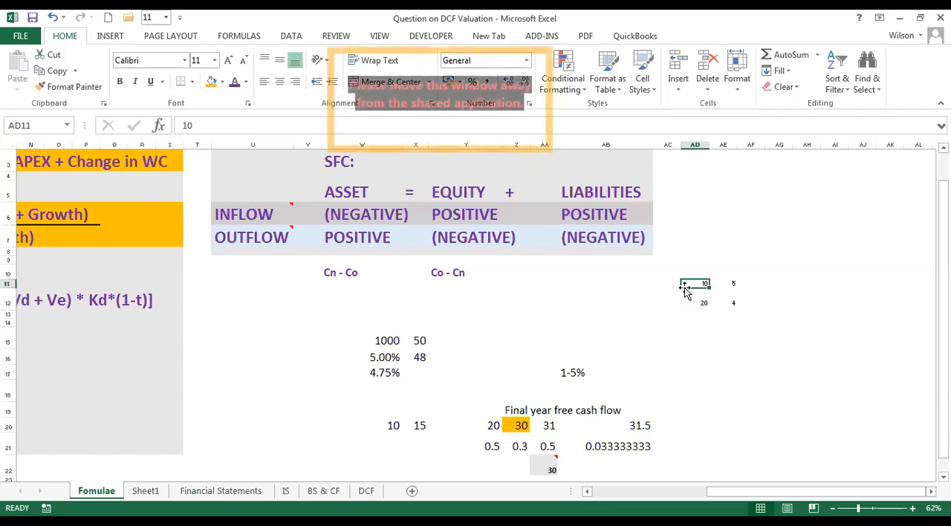
left_click(695, 314)
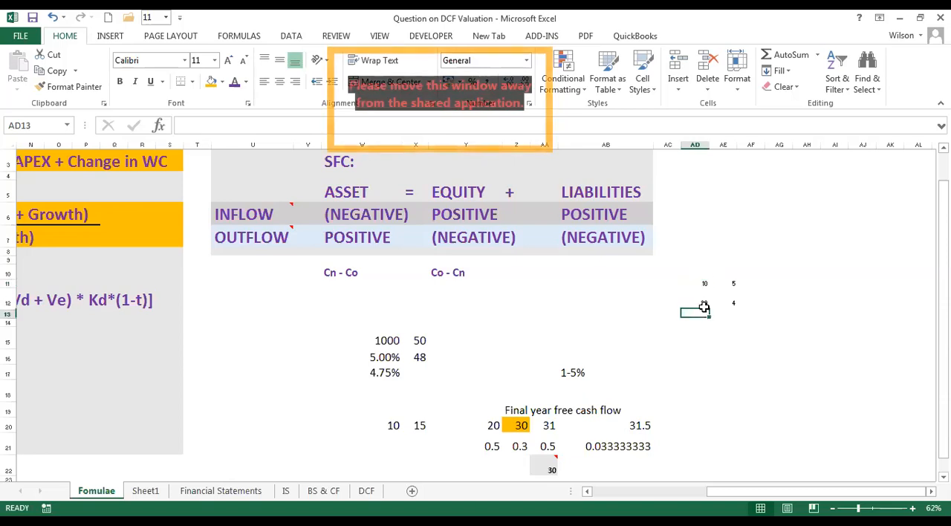
left_click(789, 57)
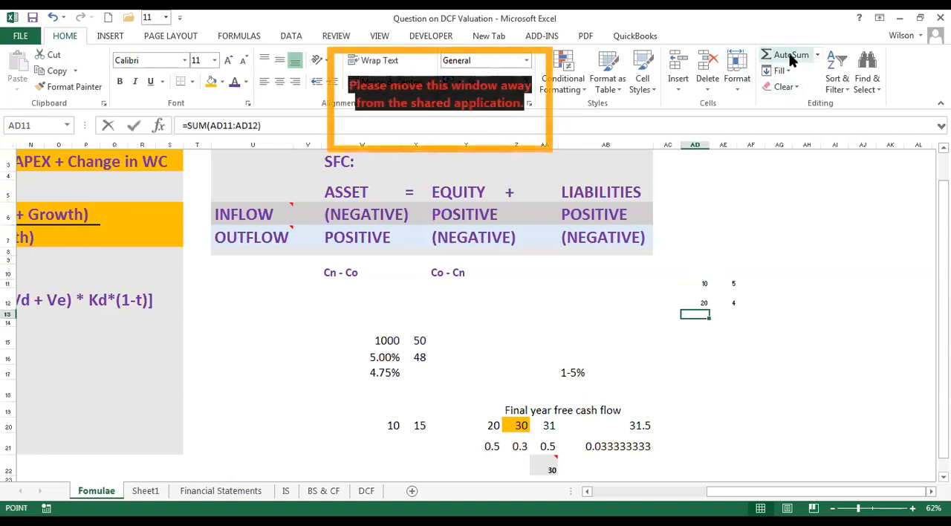
key("Return")
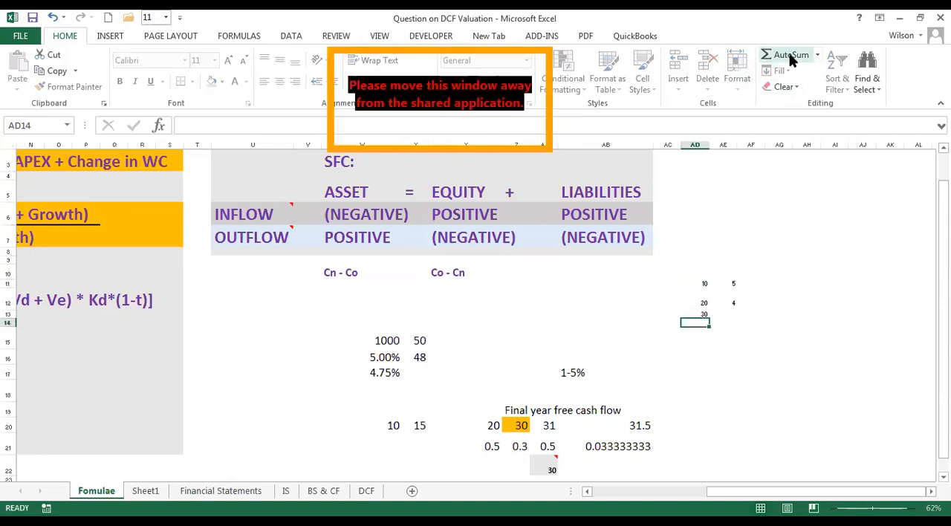
left_click(702, 315)
left_click_drag(709, 319, 737, 319)
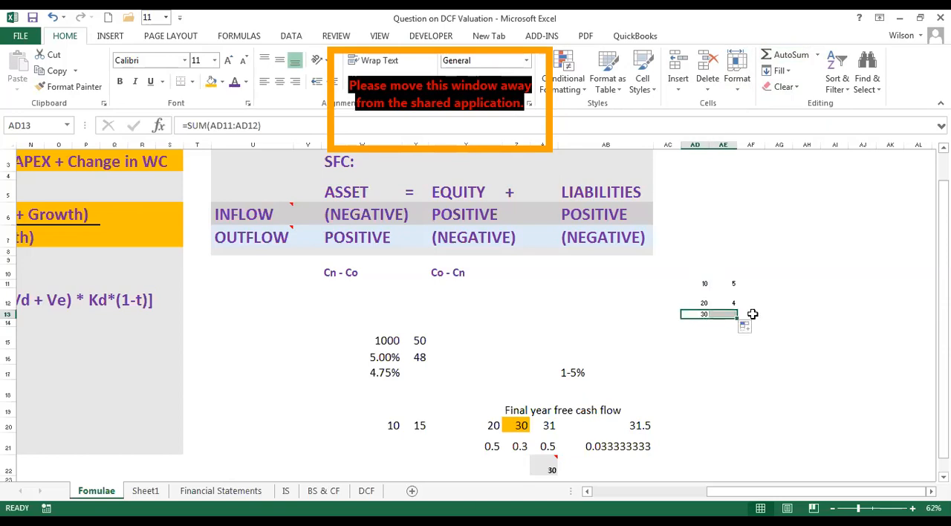
left_click(732, 294)
left_click(702, 283)
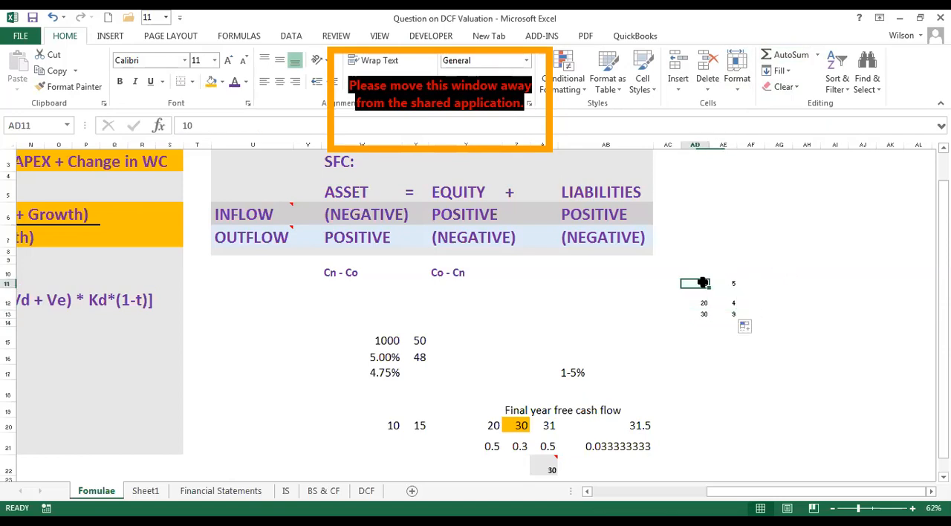
Examine the equity term of the WACC formula in row 12, from Ve and Vd through to Ke.
left_click_drag(719, 498, 603, 492)
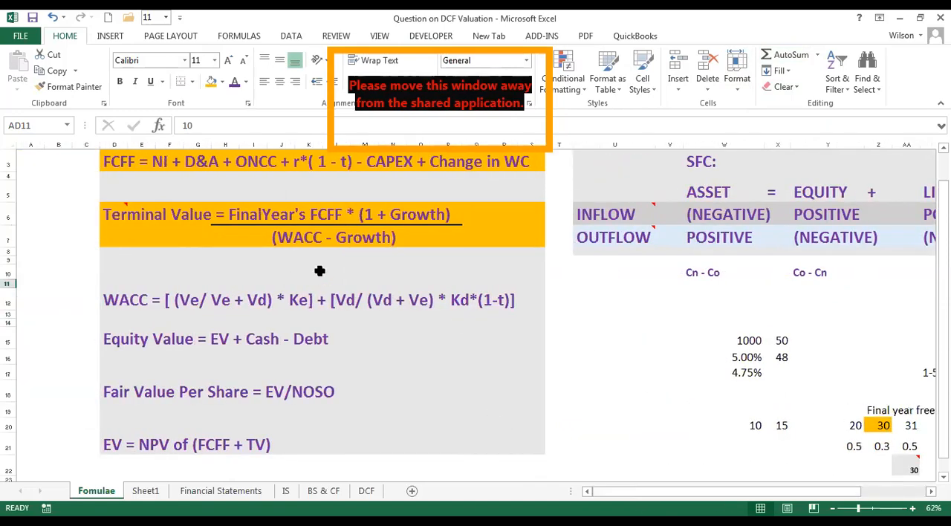
left_click(191, 298)
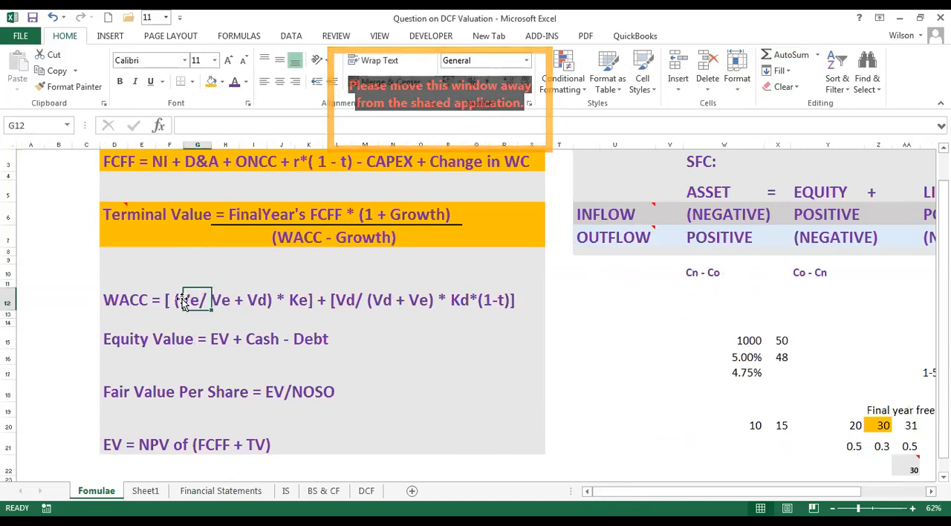
left_click(225, 301)
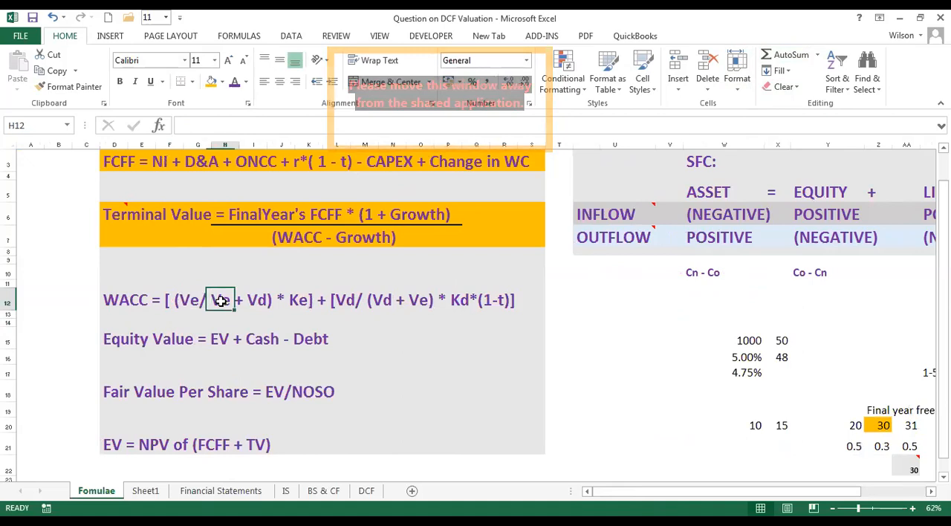
left_click(258, 301)
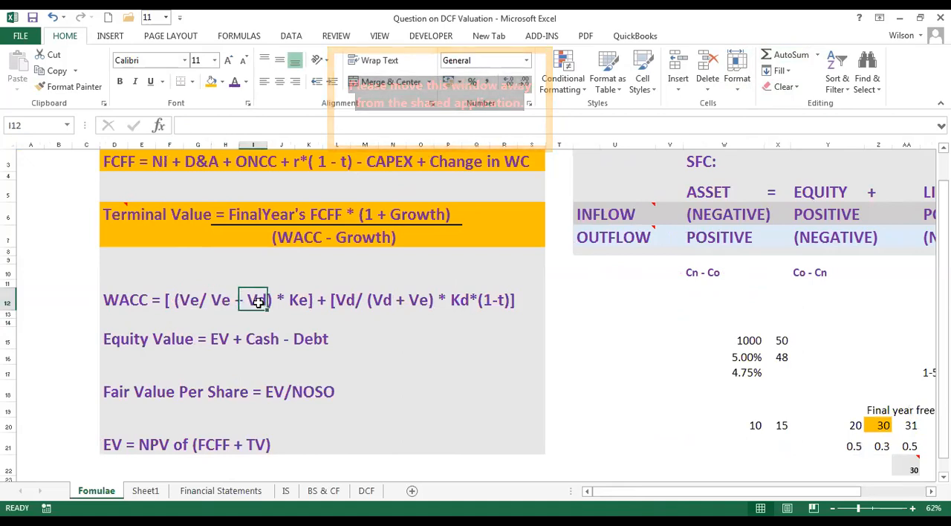
left_click(309, 301)
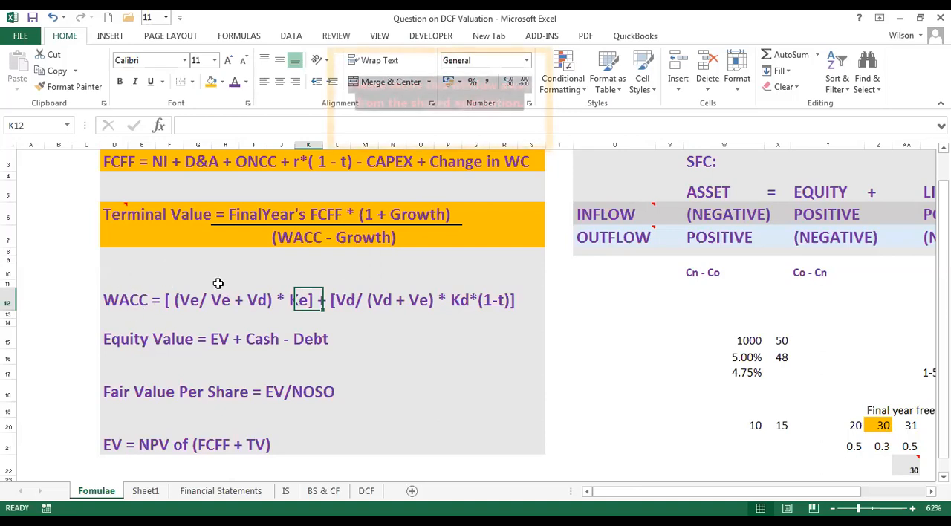
Examine the debt term of the WACC formula, covering the Vd weighting, Kd and the (1-t) tax factor.
left_click(337, 296)
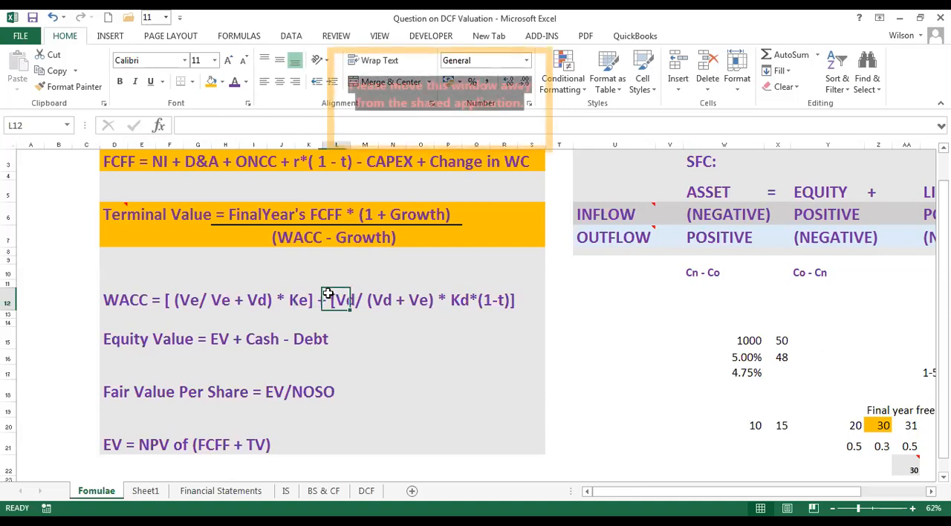
left_click(383, 303)
left_click(420, 302)
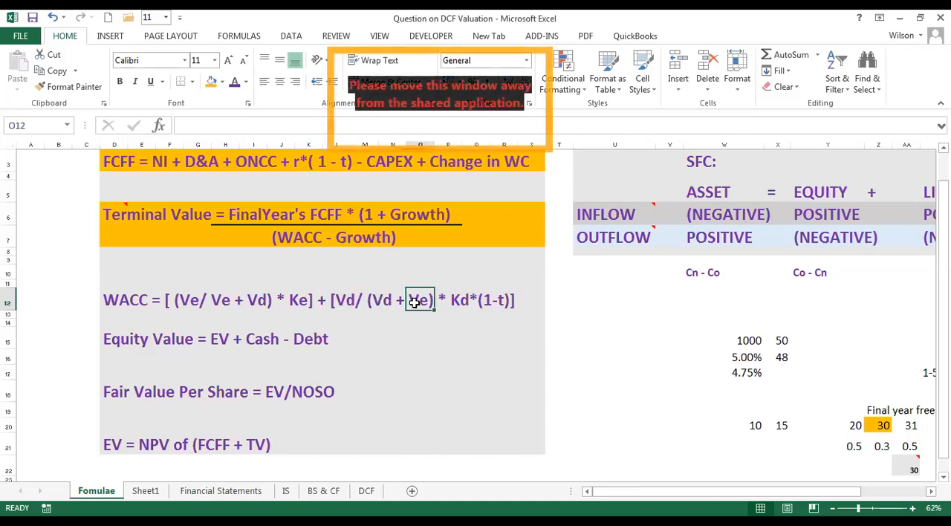
left_click(450, 306)
left_click(463, 296)
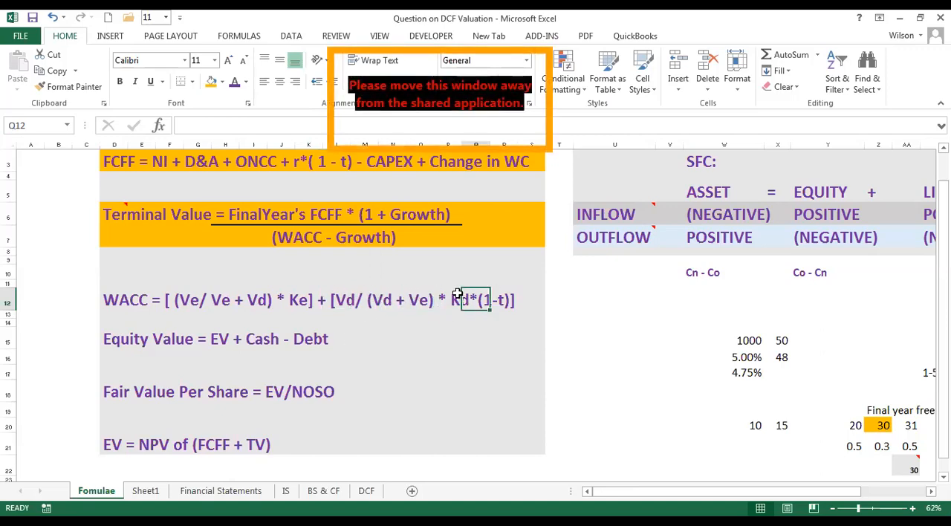
left_click(455, 300)
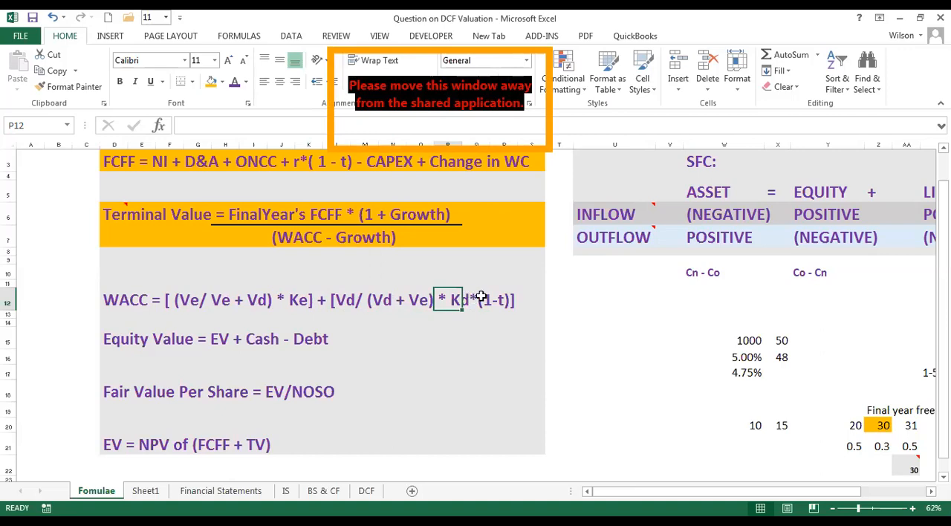
left_click_drag(455, 294, 499, 294)
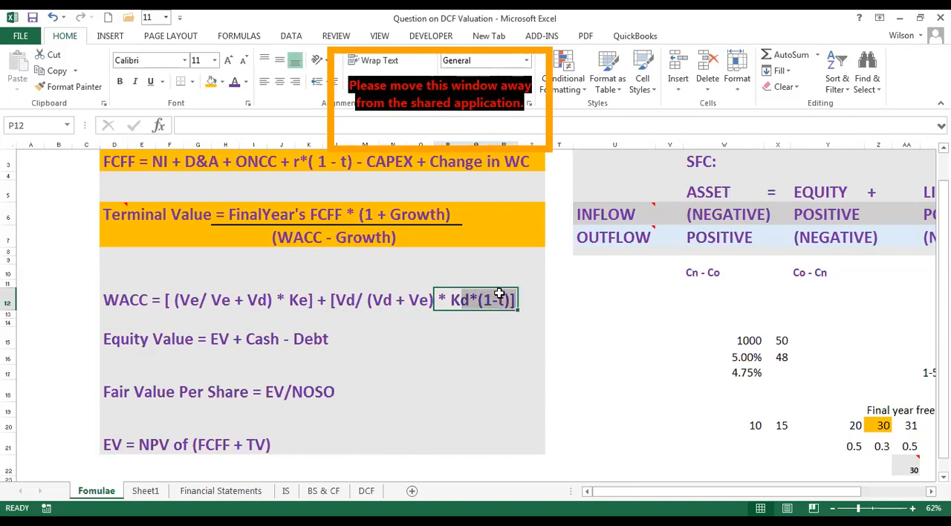
left_click(492, 297)
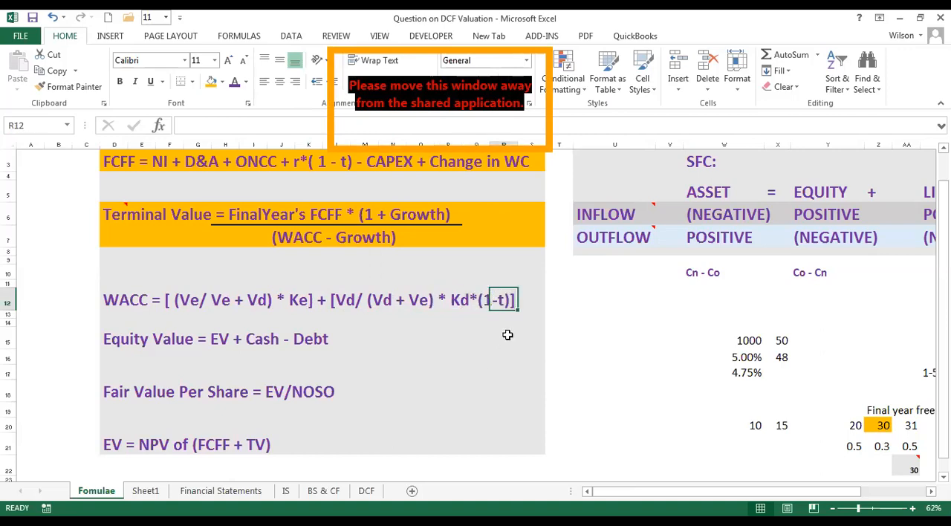
left_click(504, 336)
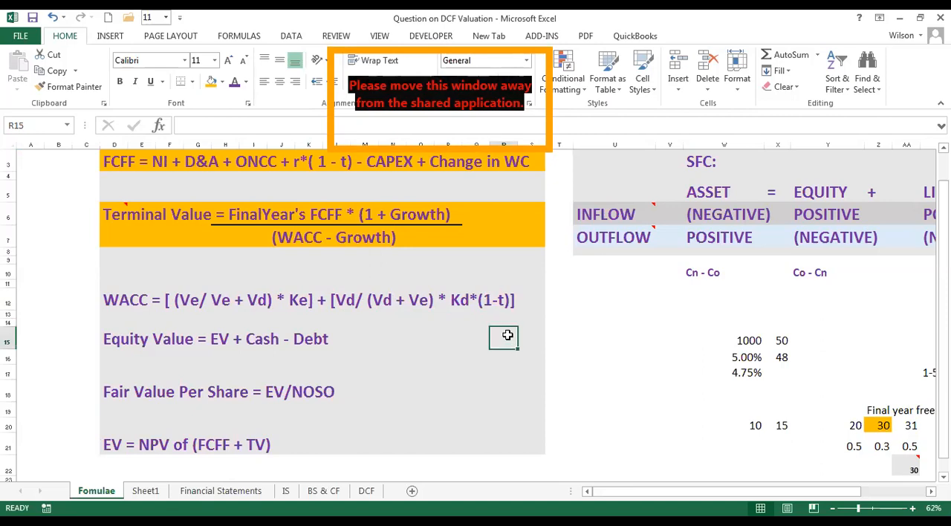
left_click(494, 301)
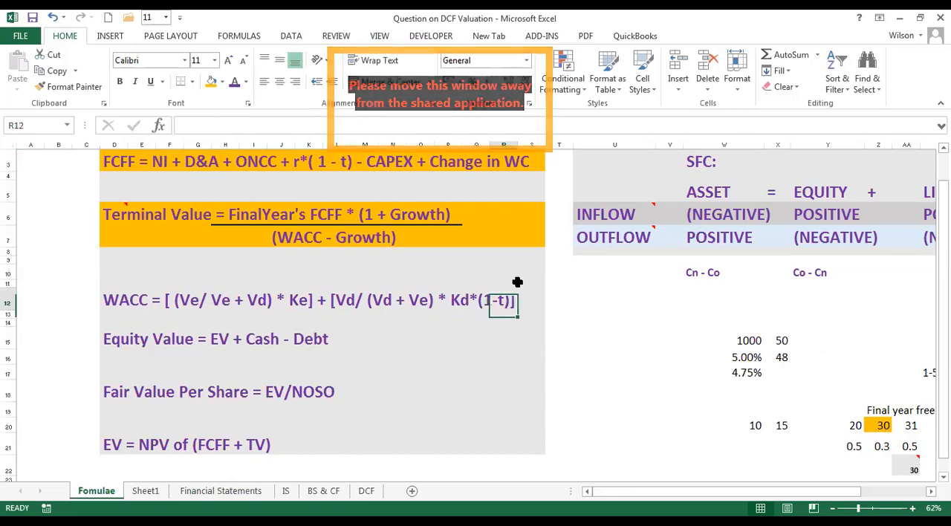
left_click(469, 302)
left_click(492, 274)
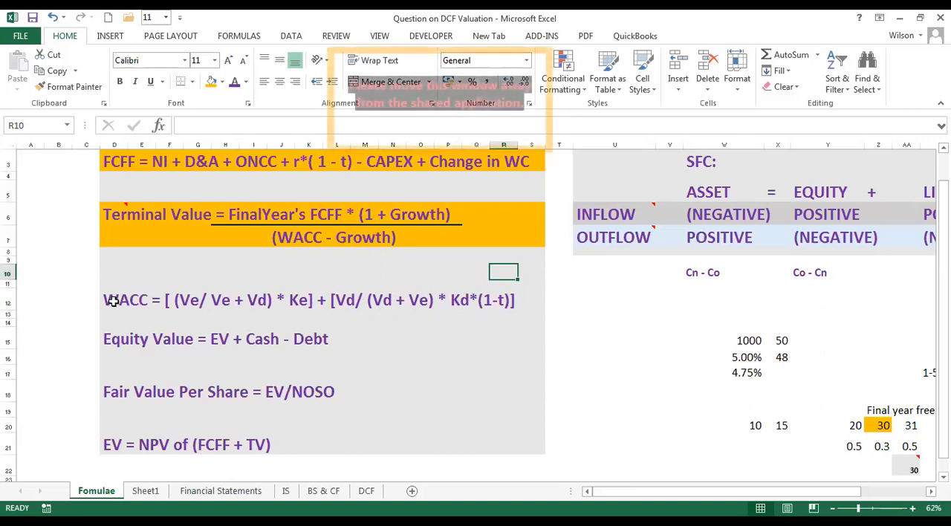
Highlight the WACC formula across D12:S12 with the orange fill colour.
left_click_drag(111, 299, 529, 300)
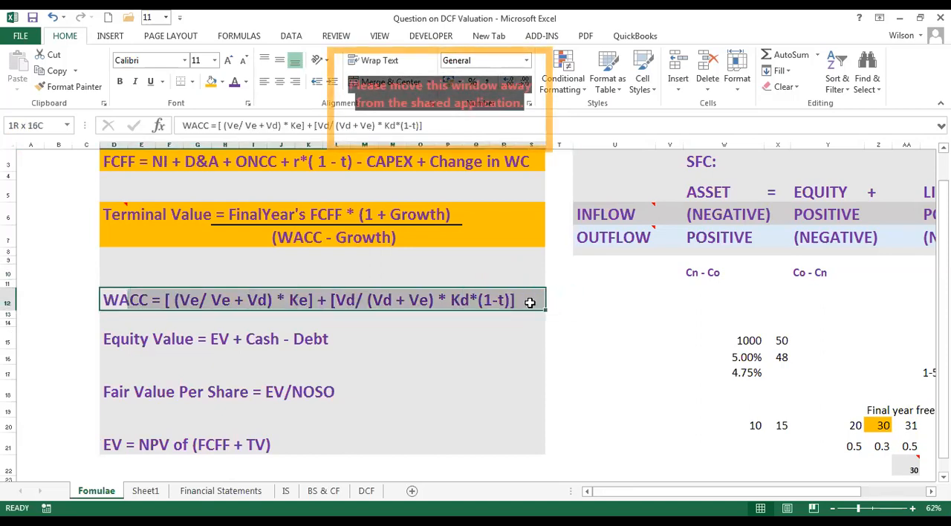
left_click(211, 81)
left_click(568, 355)
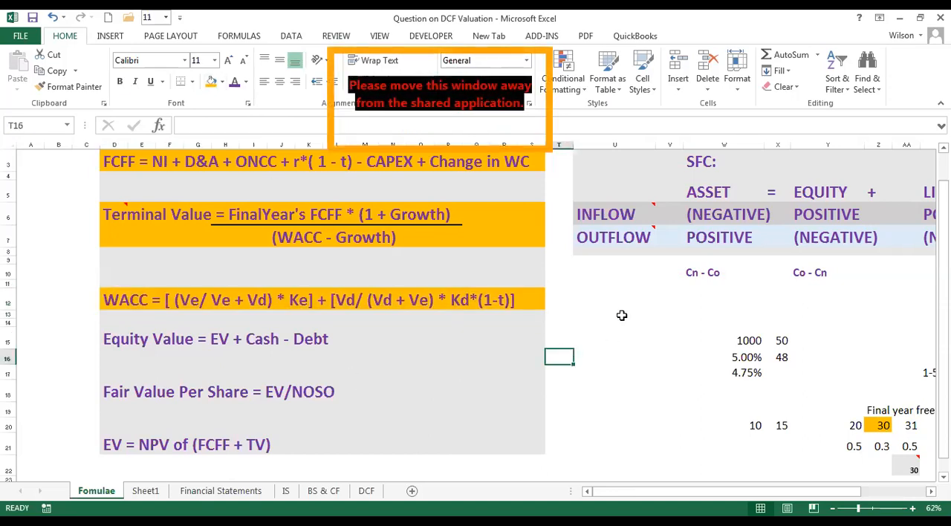
left_click(587, 301)
left_click(565, 295)
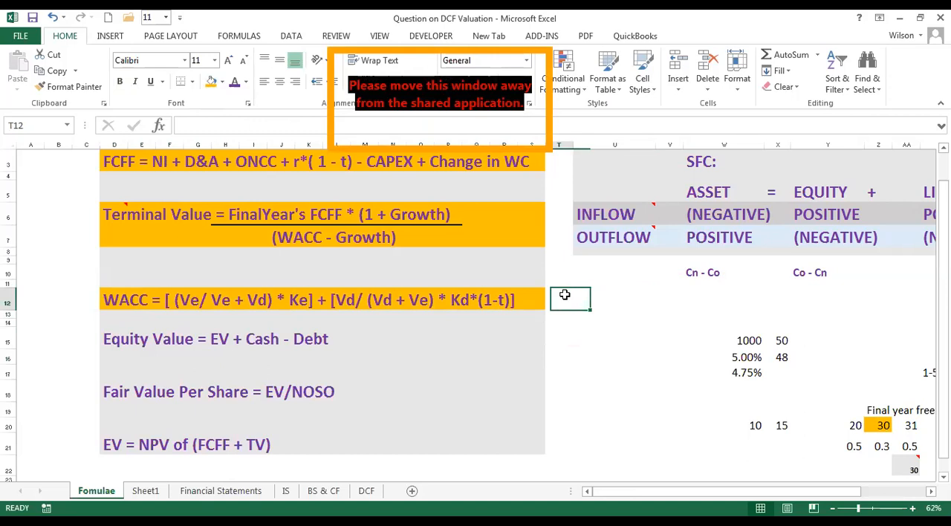
left_click(597, 295)
left_click(590, 278)
left_click(595, 295)
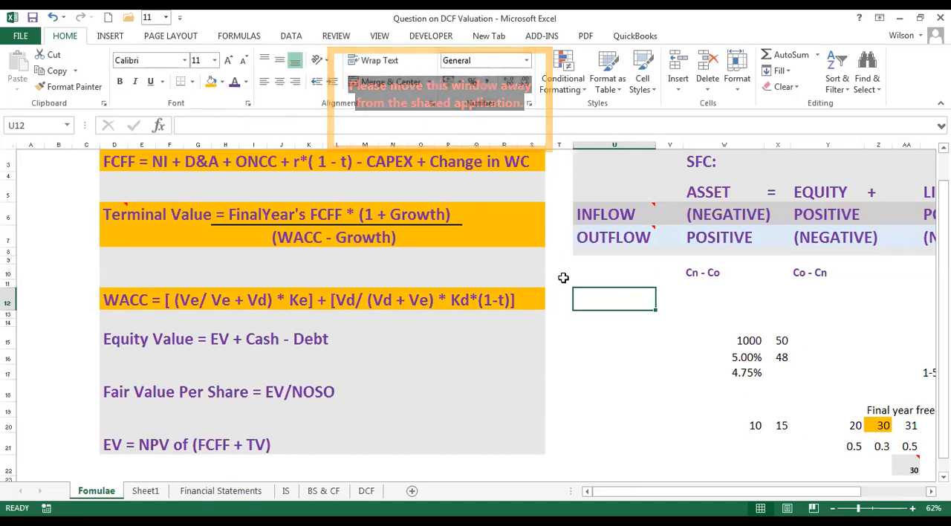
left_click(553, 297)
left_click(599, 297)
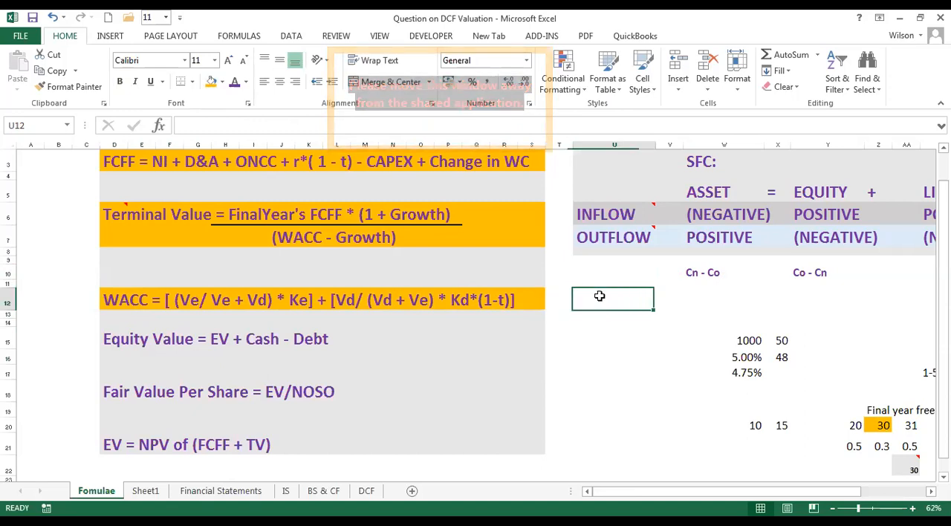
left_click(557, 298)
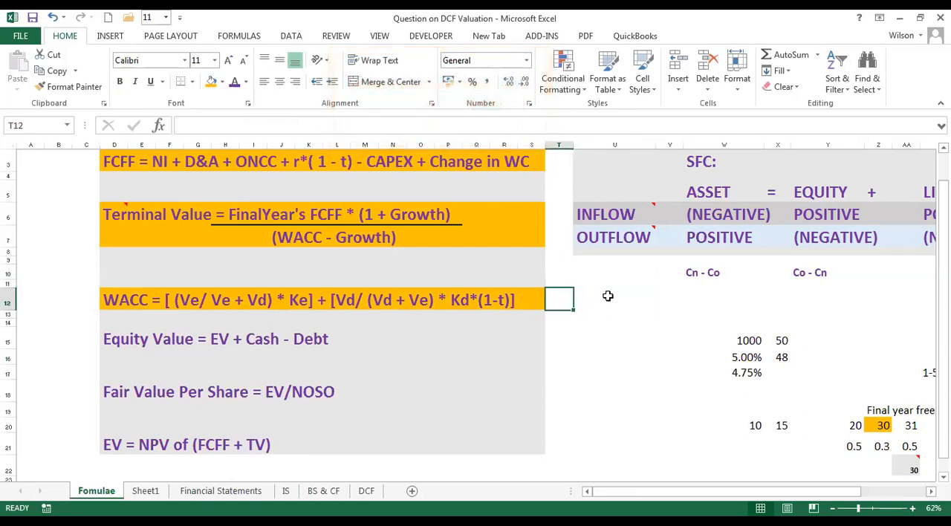
left_click(613, 296)
left_click(584, 283)
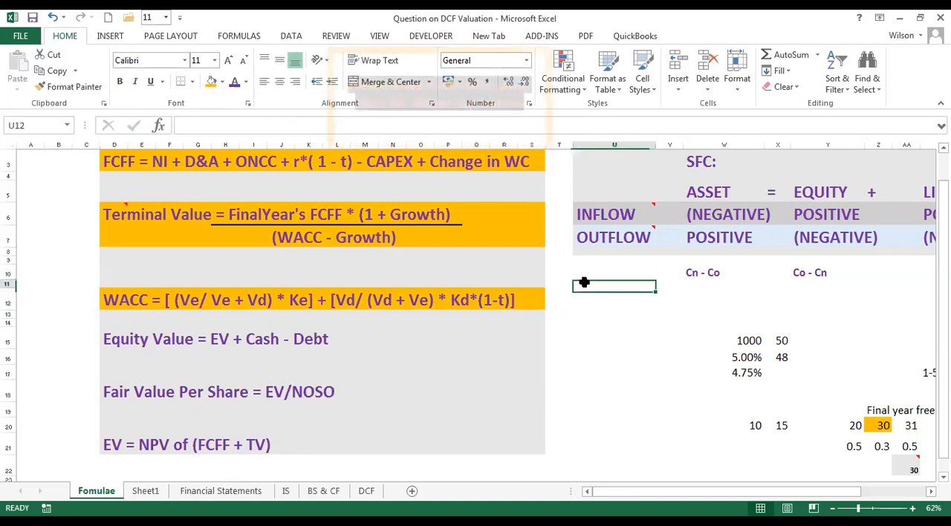
left_click(594, 297)
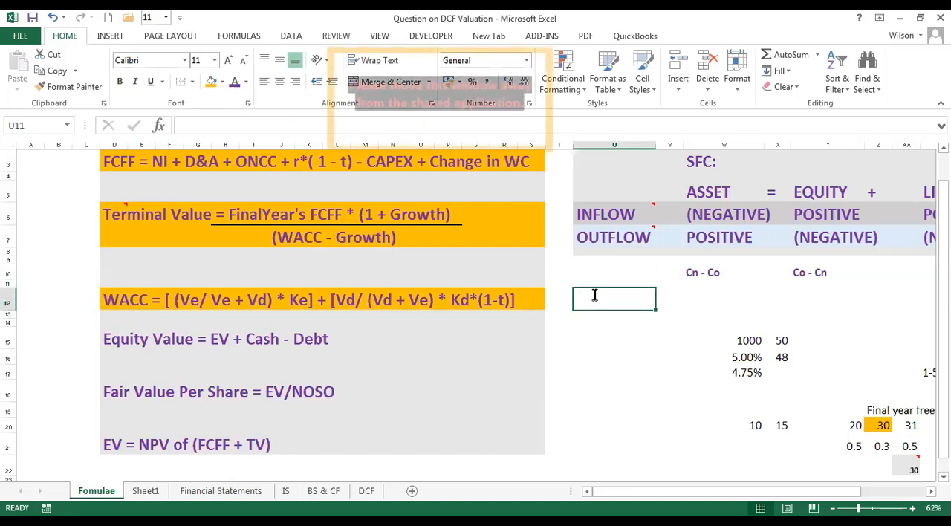
left_click(117, 302)
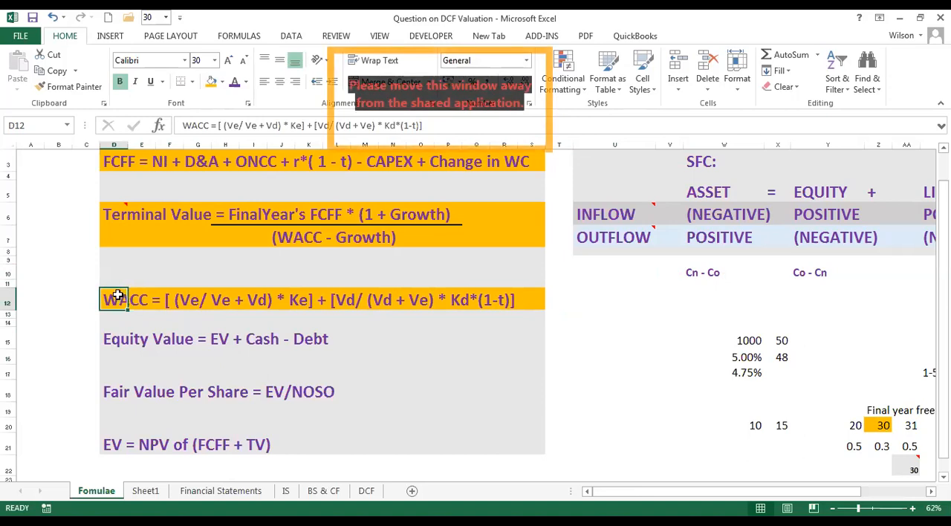
Enter k in cell C12 beside the WACC formula.
left_click(83, 299)
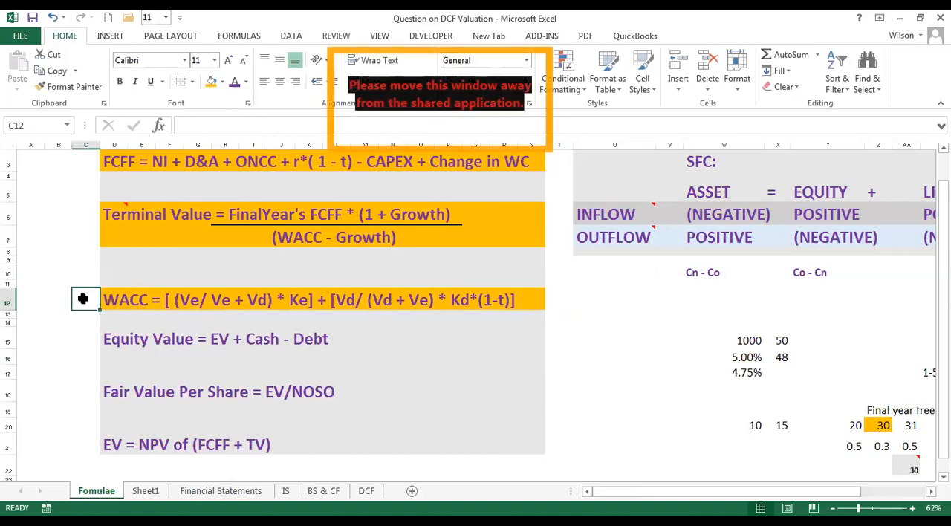
type("k")
left_click(111, 300)
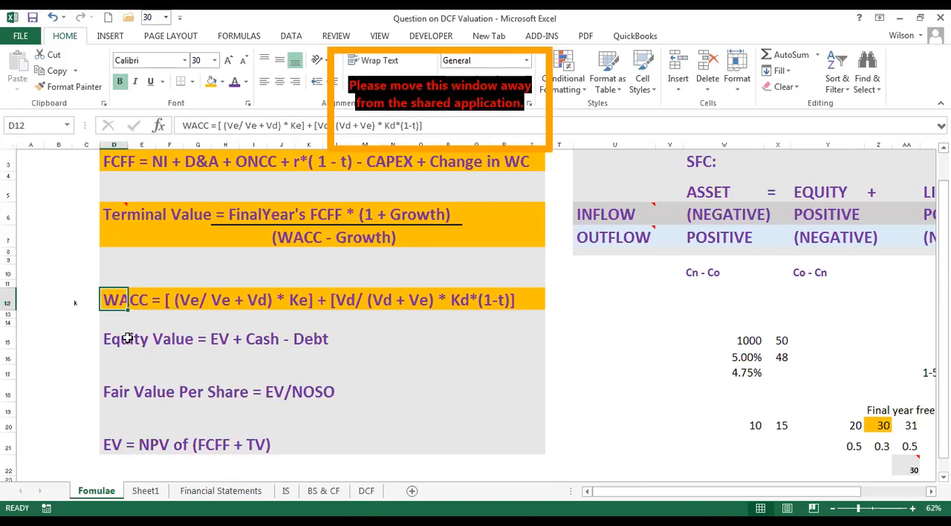
Examine how the Equity Value formula depends on EV, and how EV draws on FCFF, Terminal Value and WACC.
mouse_move(117, 340)
left_mouse_down()
mouse_move(517, 336)
mouse_move(118, 334)
left_mouse_up()
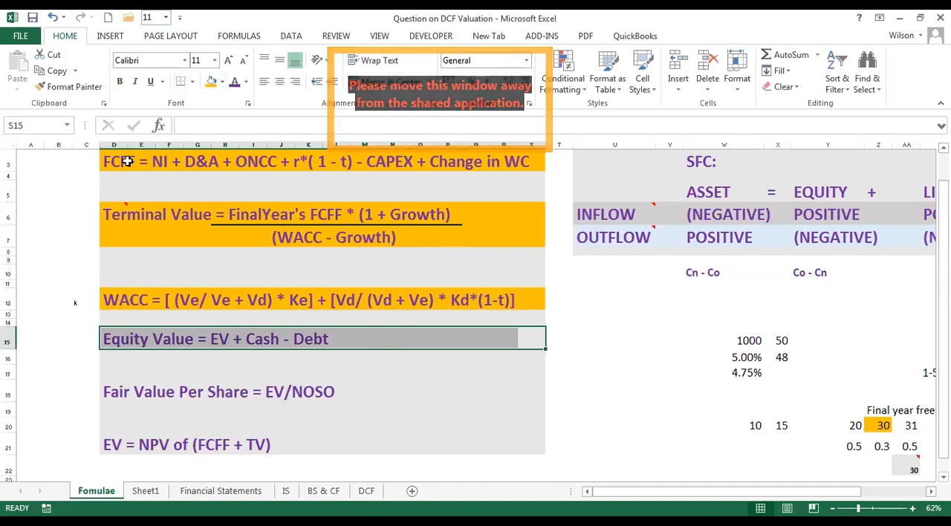
left_click(54, 336)
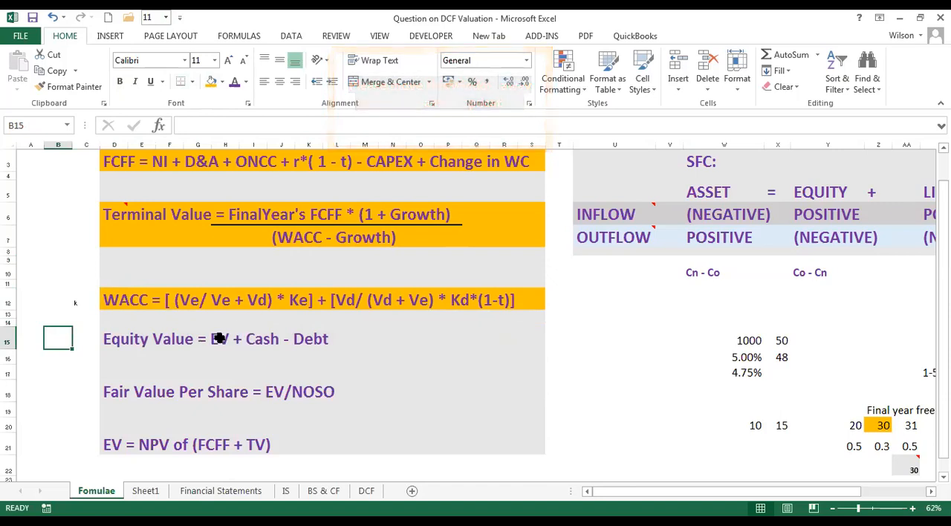
left_click(134, 344)
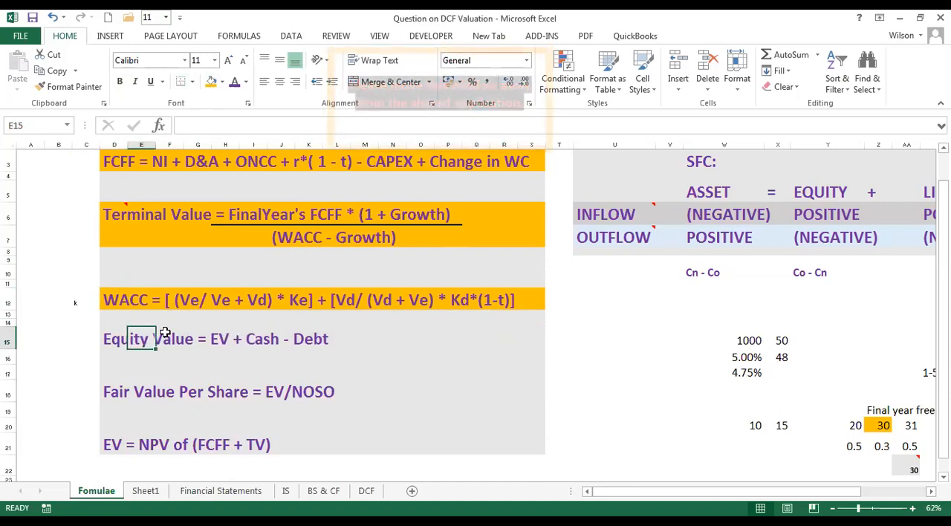
left_click(132, 444)
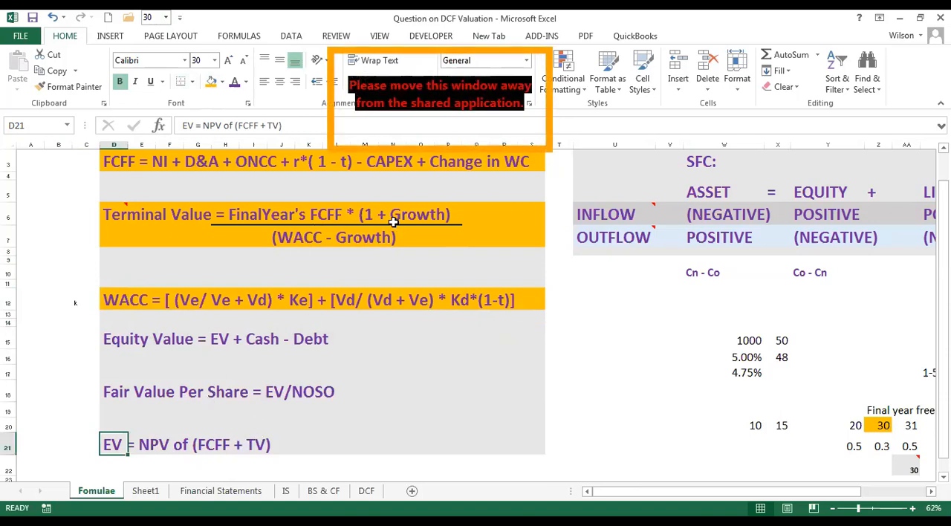
left_click_drag(112, 217, 532, 242)
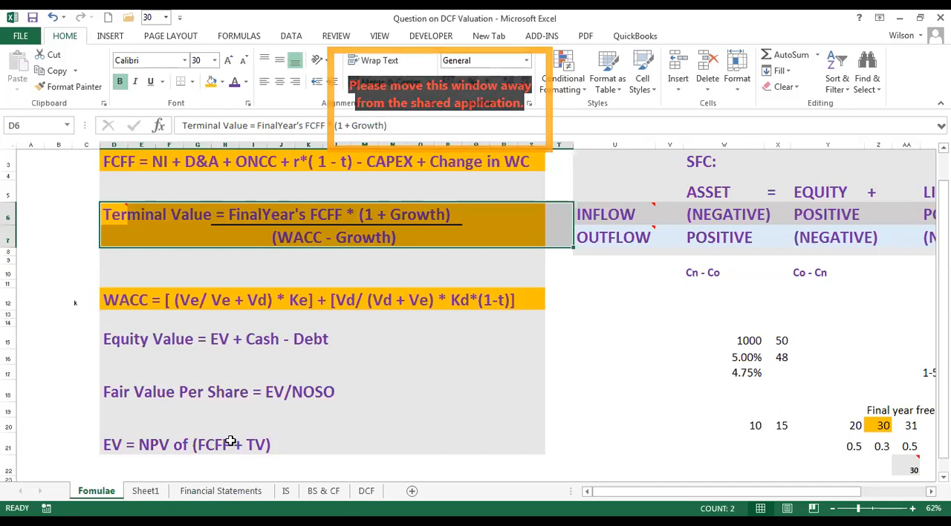
left_click_drag(213, 445, 253, 440)
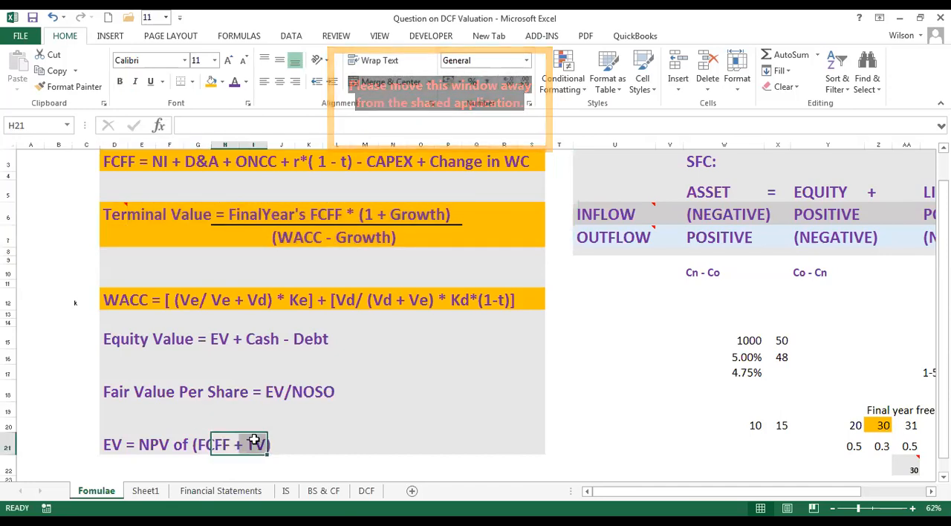
left_click(141, 444)
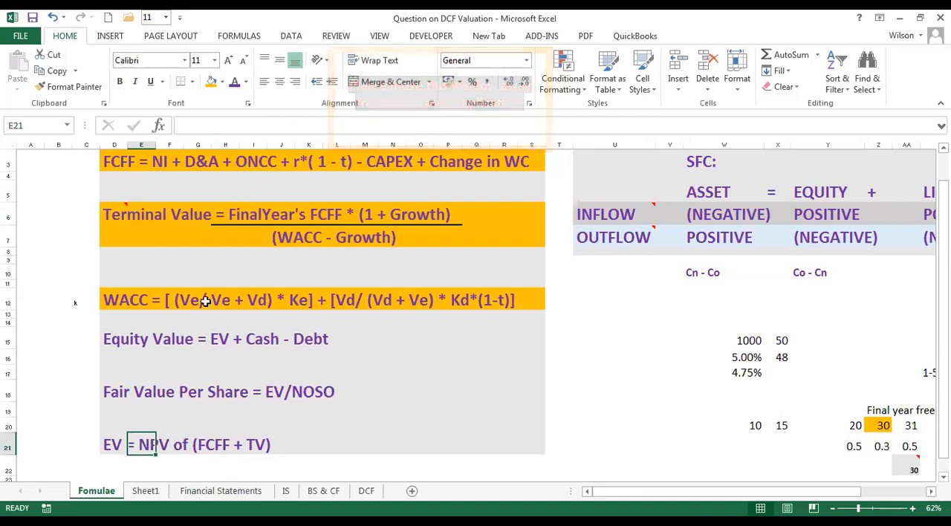
left_click(116, 303)
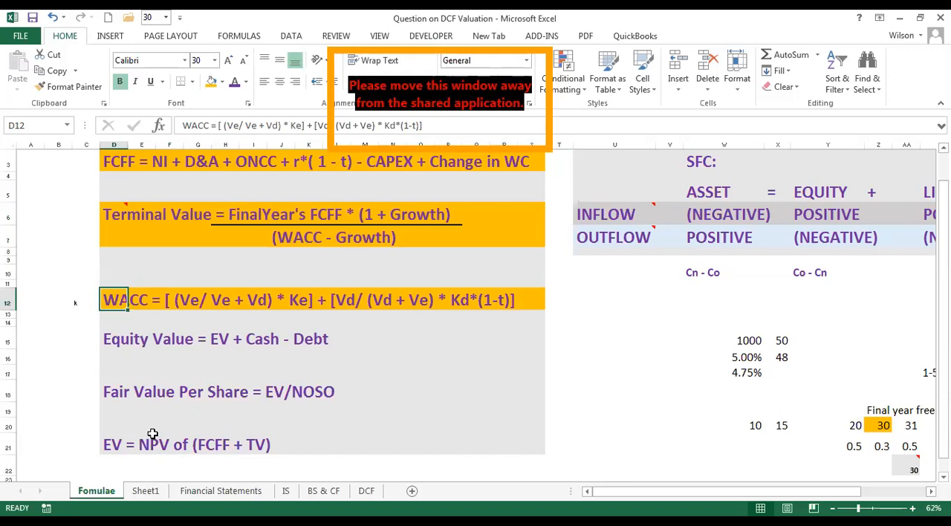
Highlight the EV formula across D21:S21 with the orange fill colour.
left_click_drag(113, 438, 520, 442)
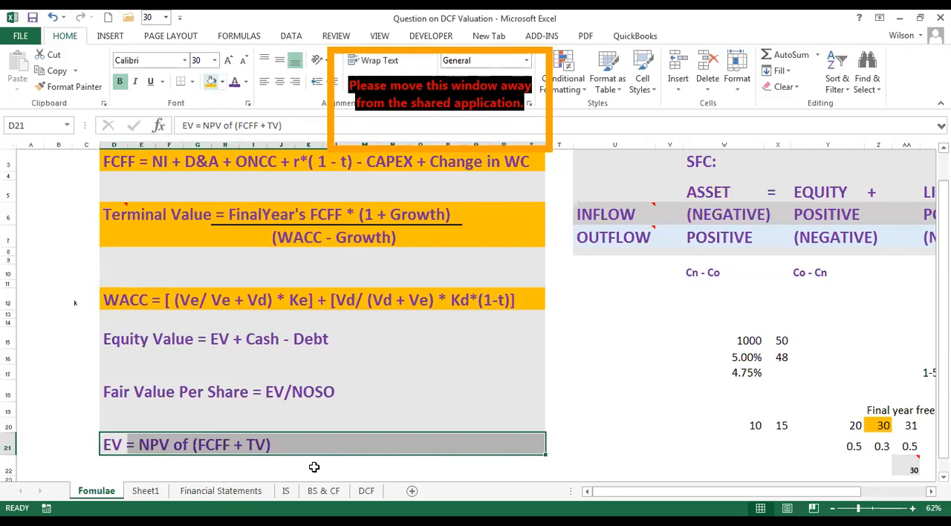
left_click(405, 444)
left_click(402, 411)
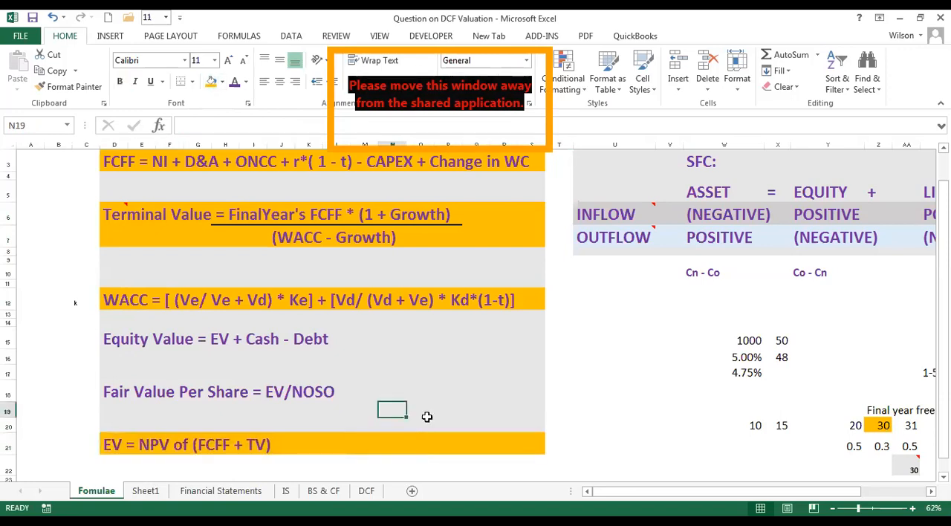
Review the EV formula in row 21, covering the EV term and the NPV it is based on.
left_click(401, 422)
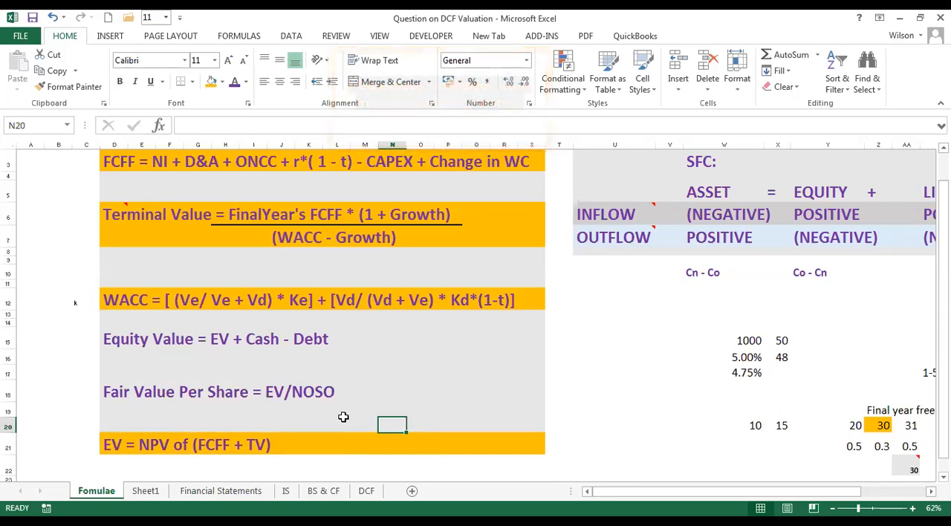
left_click(304, 424)
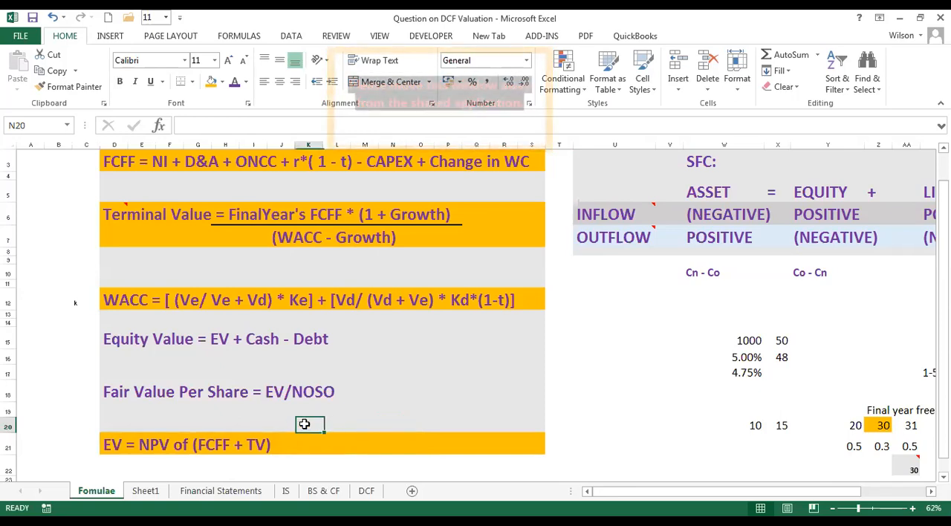
left_click(276, 422)
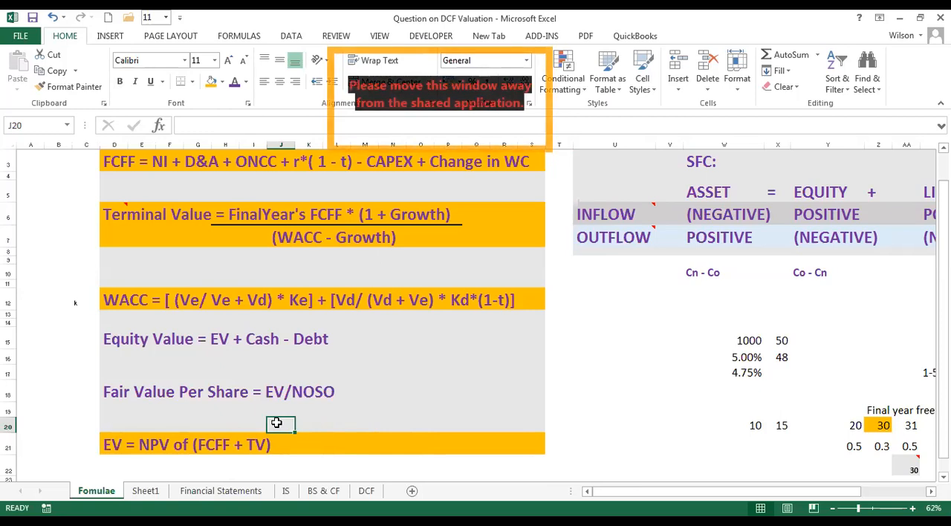
left_click(199, 424)
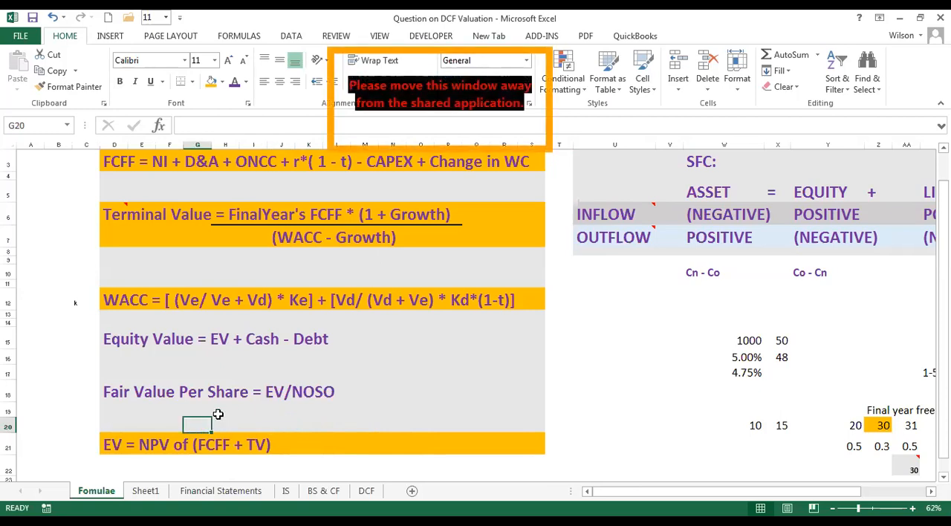
left_click(127, 425)
left_click(138, 425)
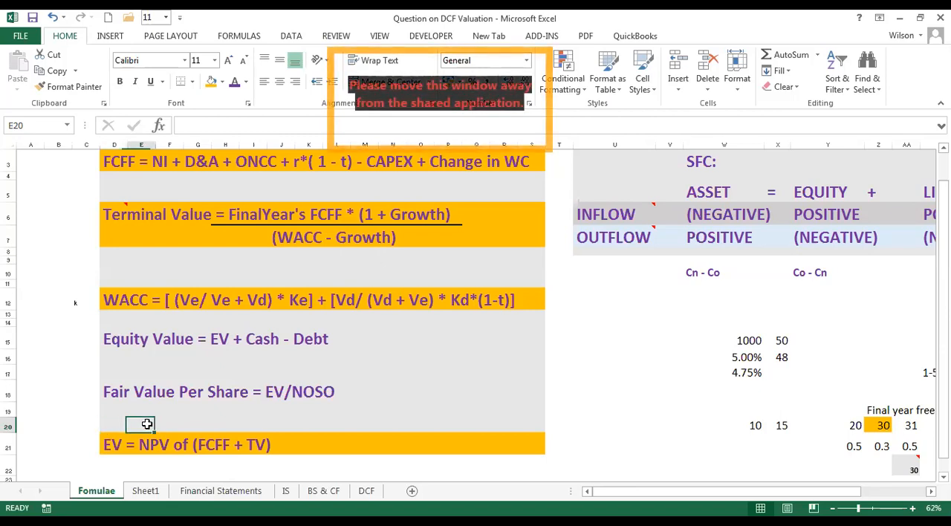
left_click(107, 444)
key("Up")
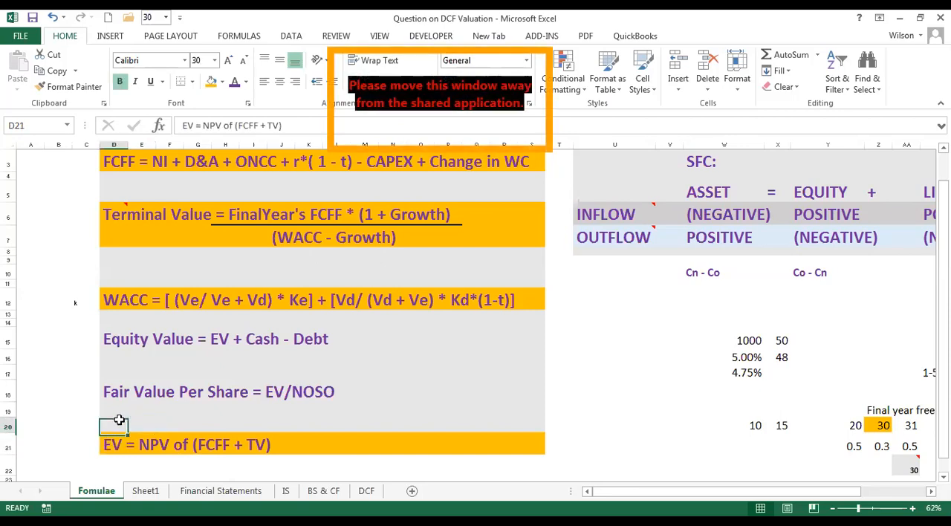
left_click(141, 421)
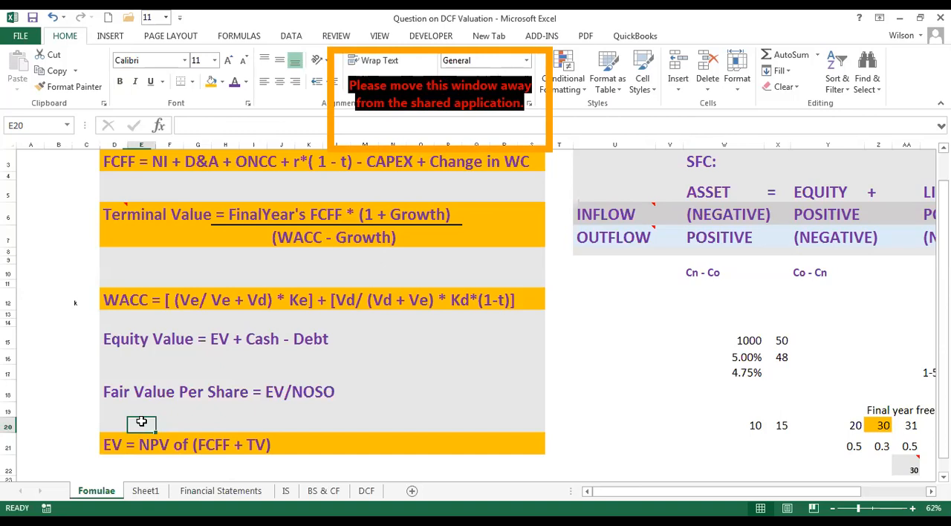
left_click(110, 442)
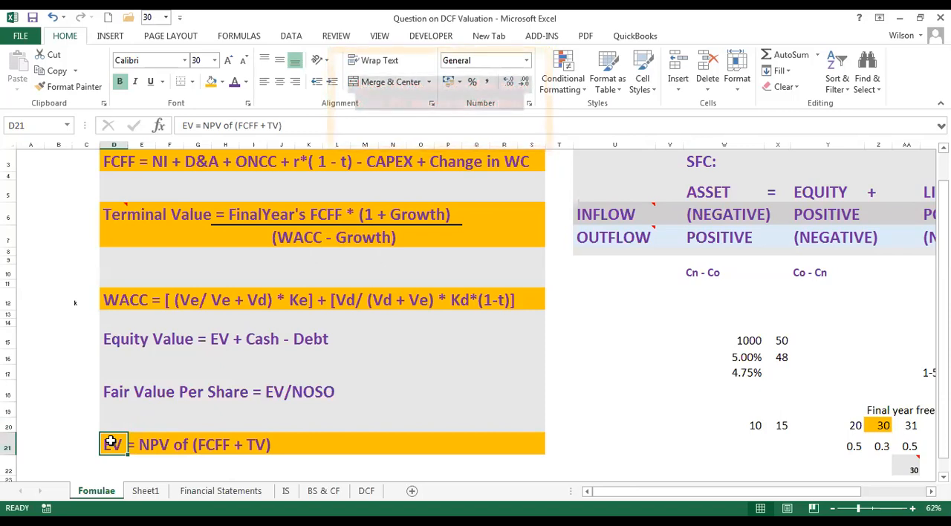
left_click(152, 442)
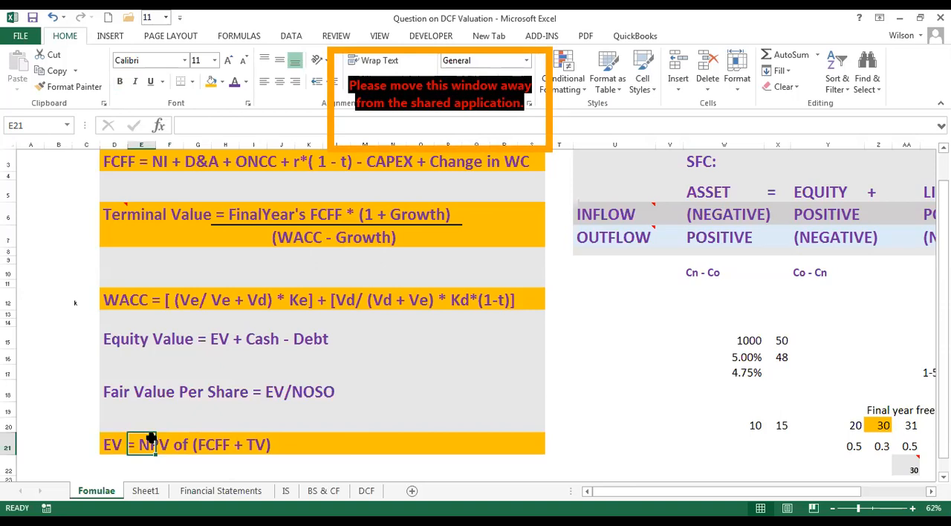
left_click(103, 445)
Examine the Equity Value formula in row 15, covering the Cash and Debt terms and the EV term defined in row 21.
left_click(114, 336)
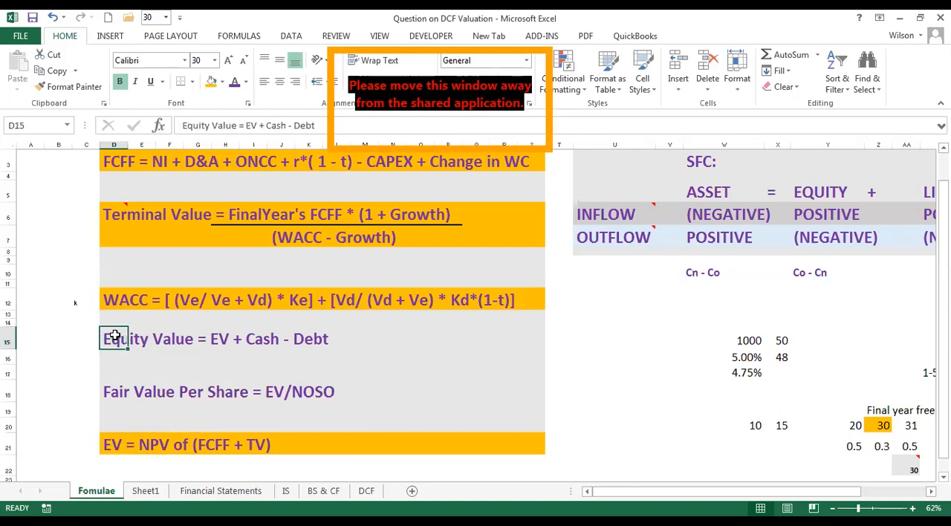
left_click(257, 340)
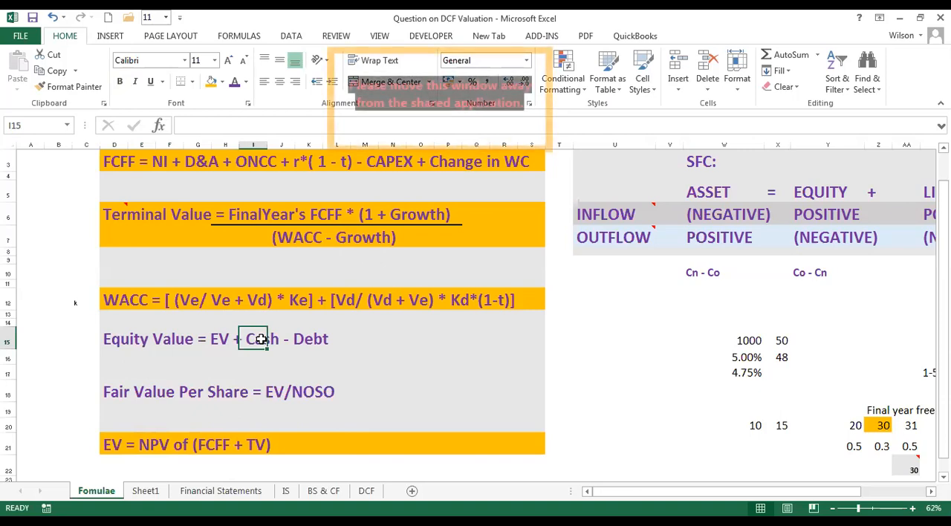
left_click(322, 338)
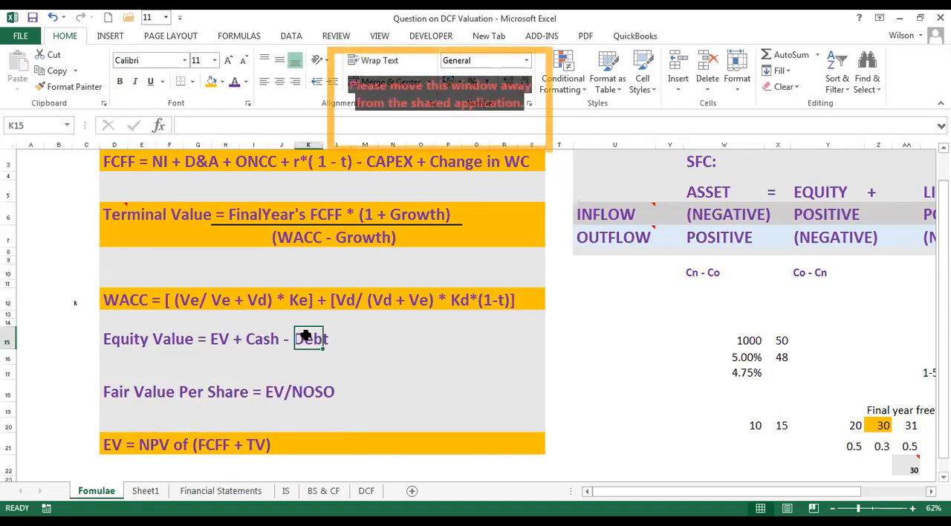
left_click(256, 339)
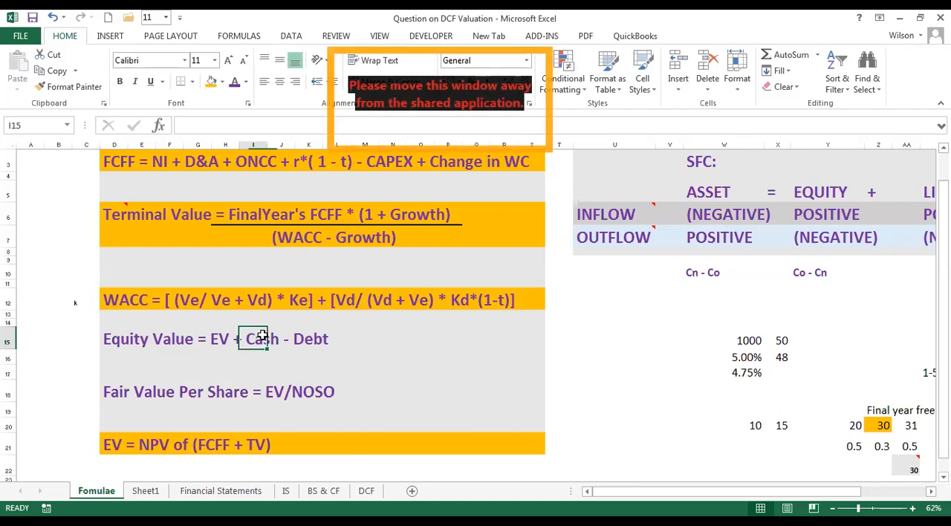
left_click(306, 339)
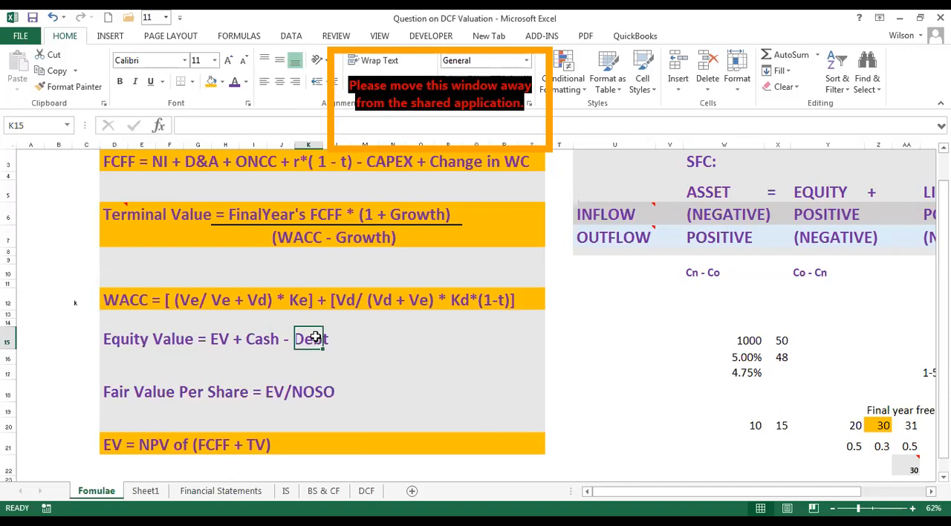
left_click(254, 338)
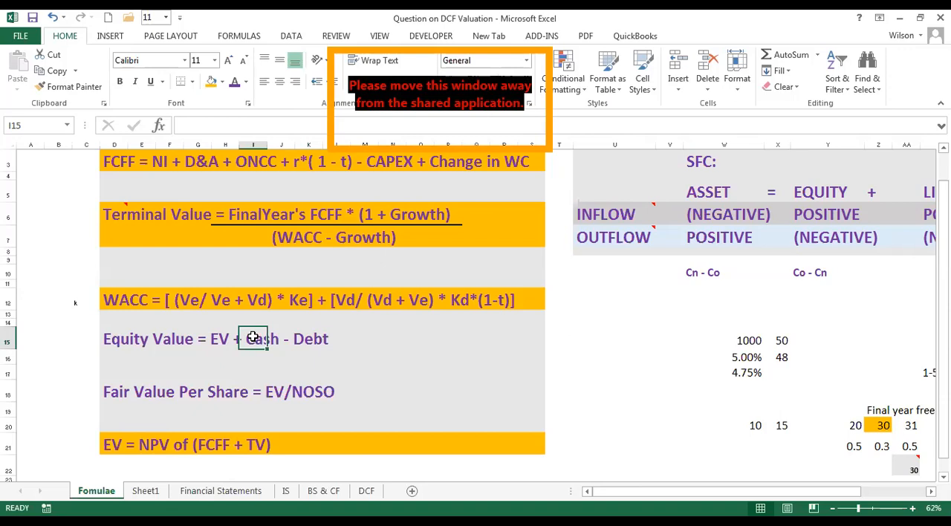
left_click_drag(118, 340, 161, 341)
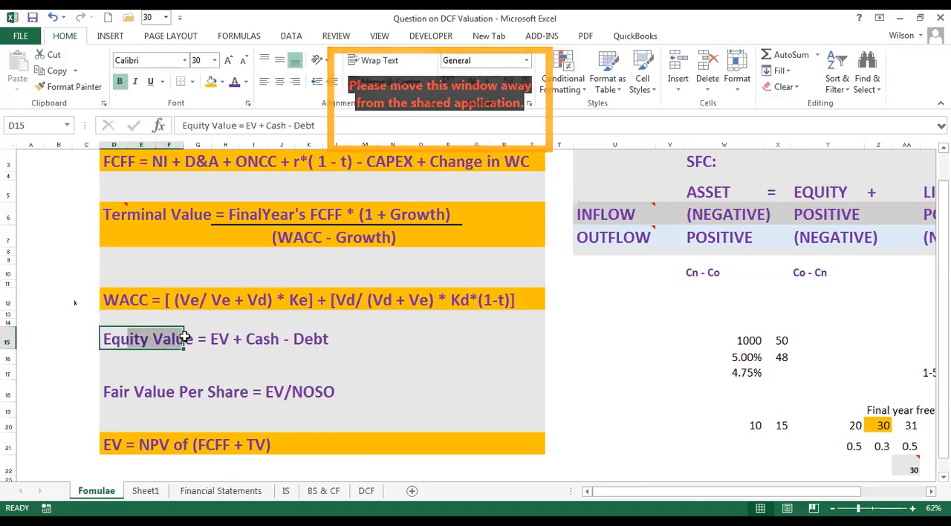
left_click(220, 340)
left_click_drag(108, 444, 269, 456)
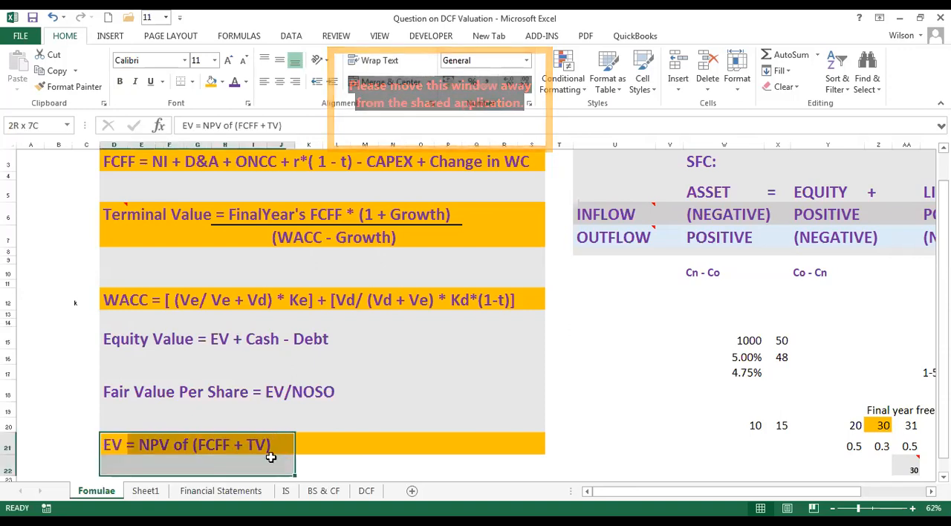
left_click(265, 343)
left_click(307, 339)
Highlight the Equity Value formula across D15:S15 with the orange fill colour.
left_click_drag(132, 339, 543, 341)
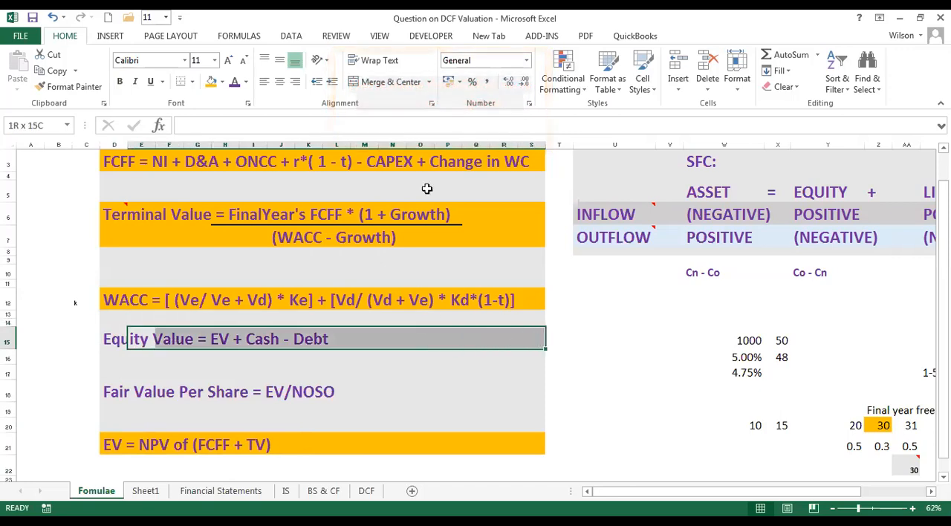
left_click(211, 82)
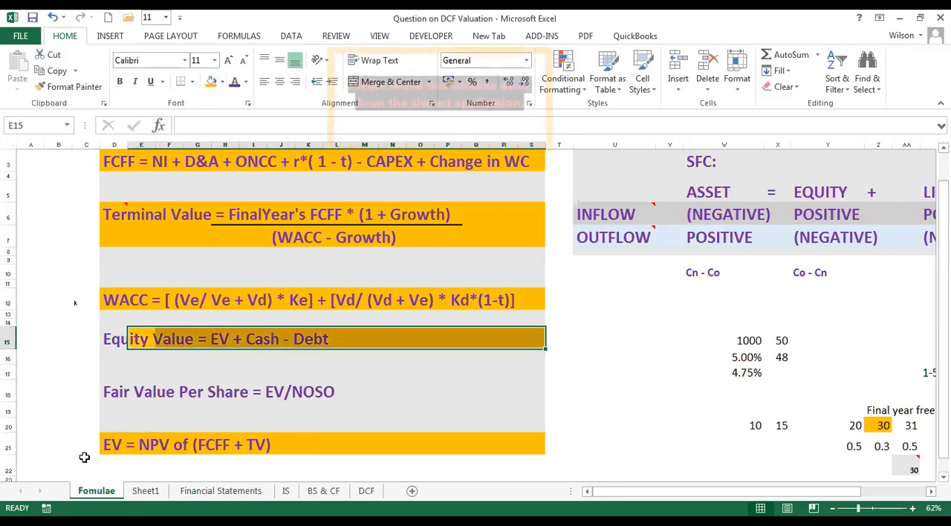
left_click(105, 338)
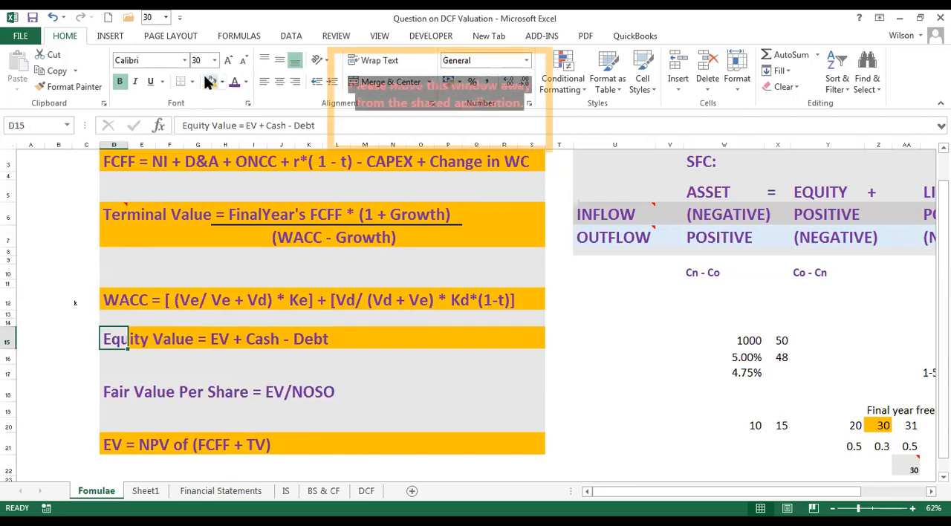
left_click(582, 368)
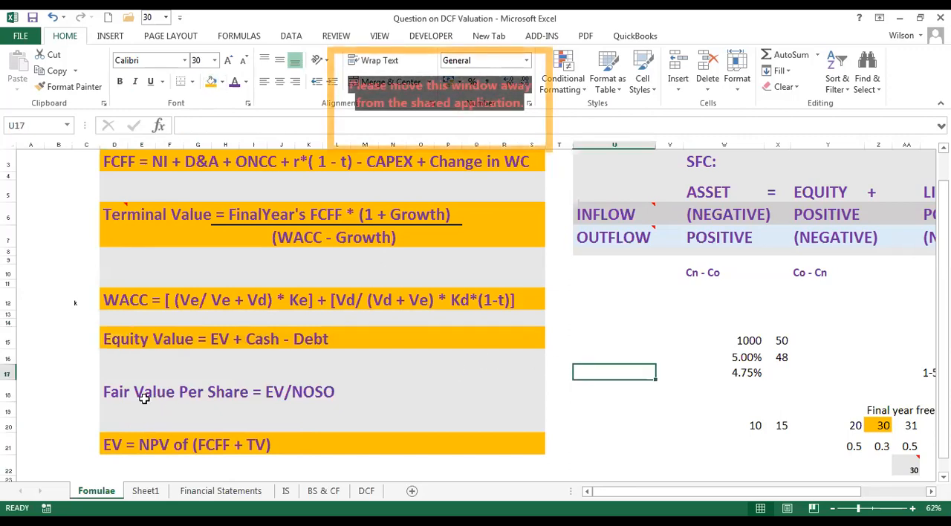
Highlight the Fair Value Per Share formula across D18:S18 with the orange fill colour.
left_click_drag(125, 392, 440, 391)
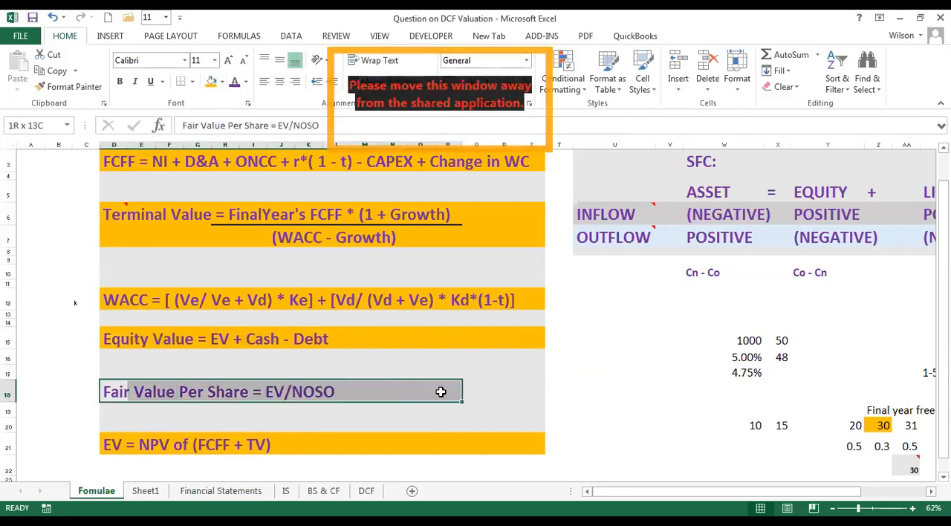
left_click(338, 391)
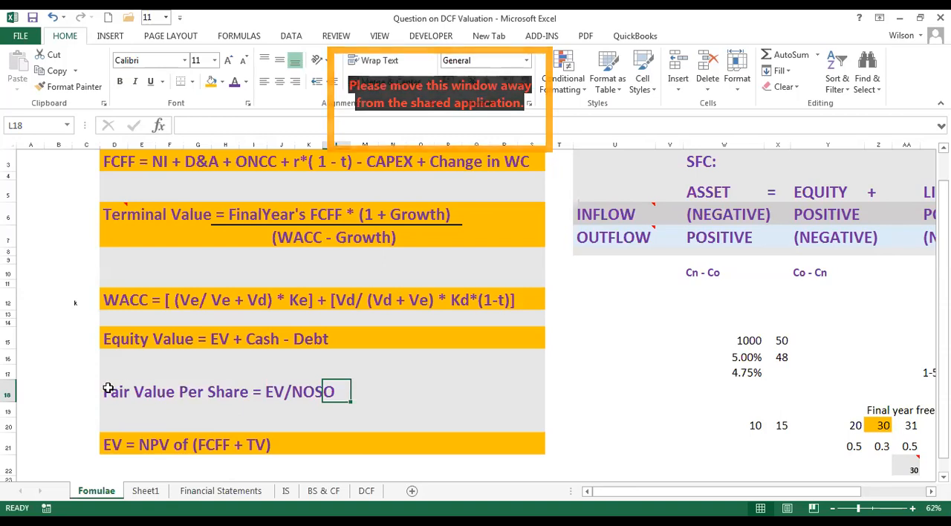
left_click_drag(106, 390, 524, 394)
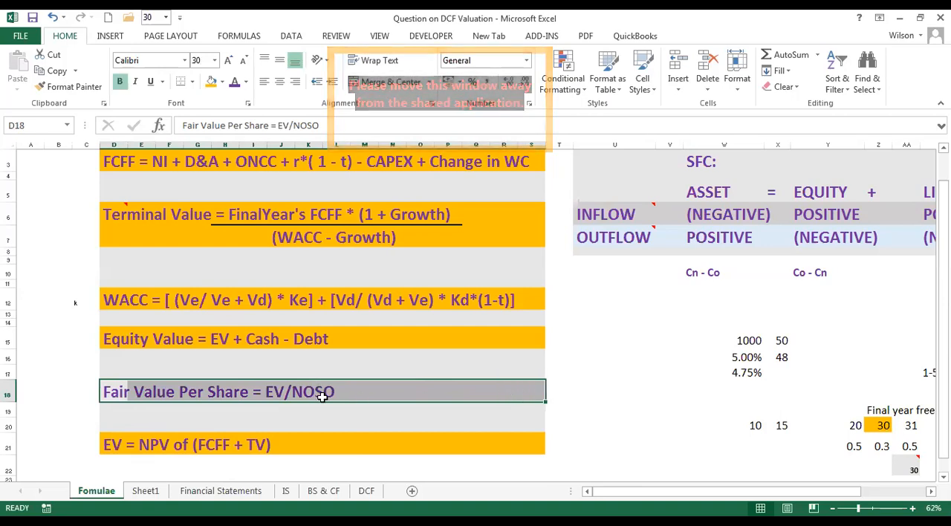
left_click(108, 396)
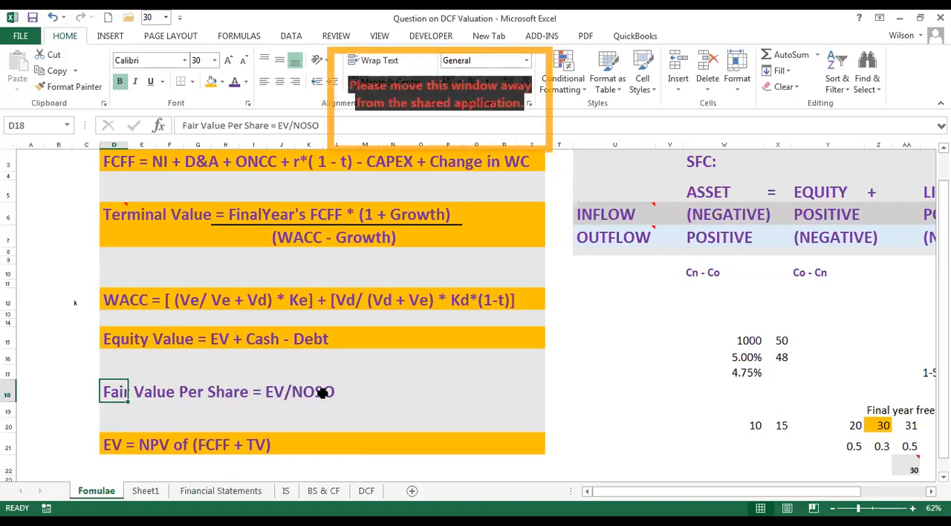
mouse_move(116, 393)
left_mouse_down()
mouse_move(399, 407)
mouse_move(524, 391)
left_mouse_up()
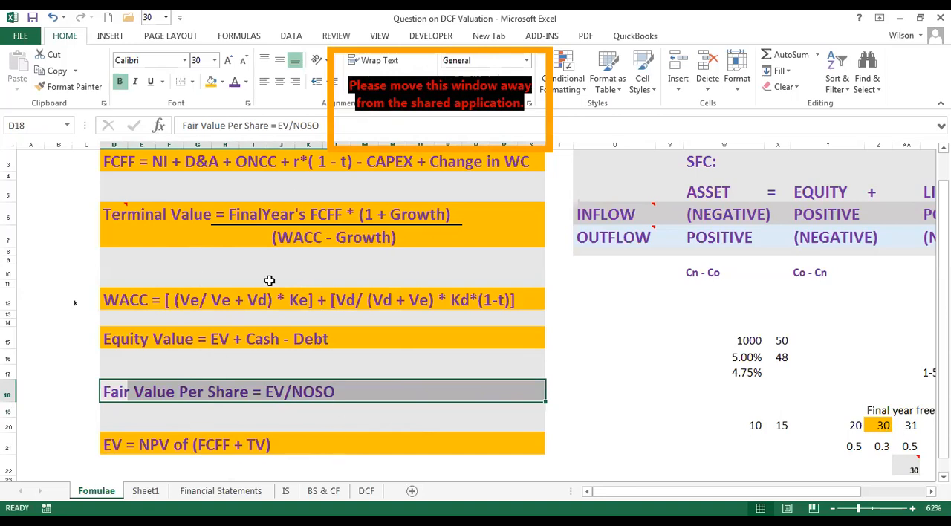
left_click(211, 83)
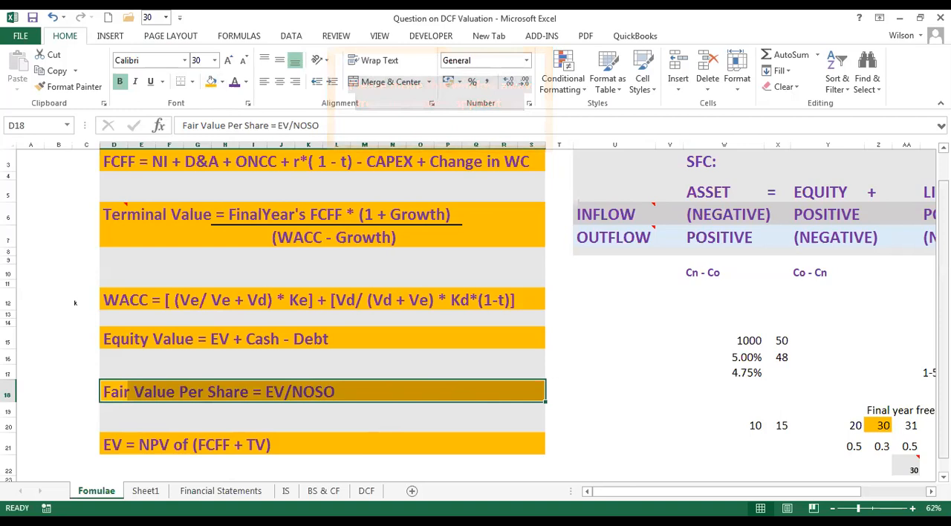
Examine the SFC table beside the DCF formulas, covering its asset, equity and liabilities columns.
scroll(58, 154, "up", 1)
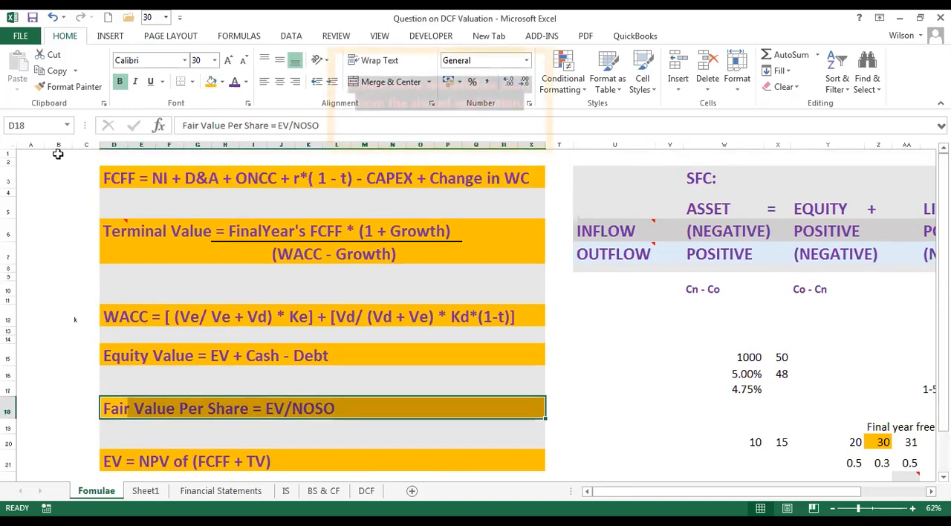
left_click_drag(48, 163, 929, 185)
left_click(776, 329)
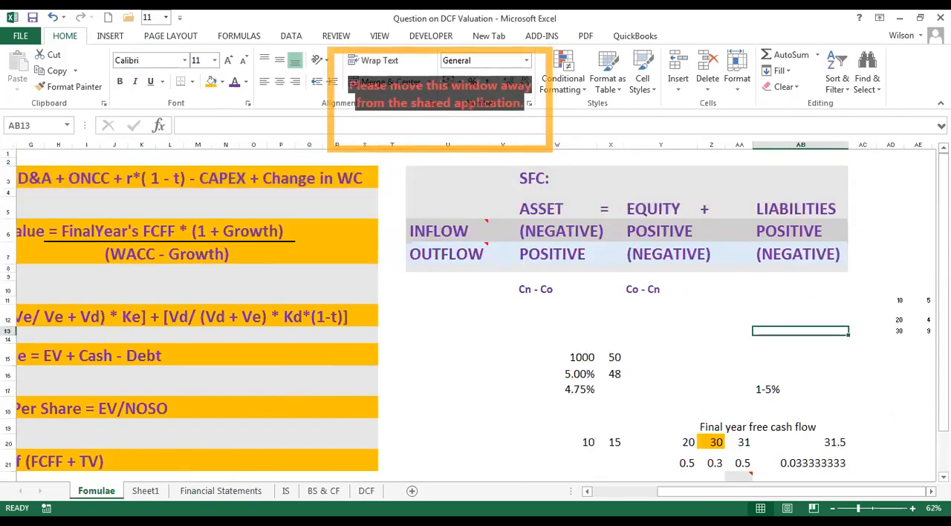
left_click(931, 491)
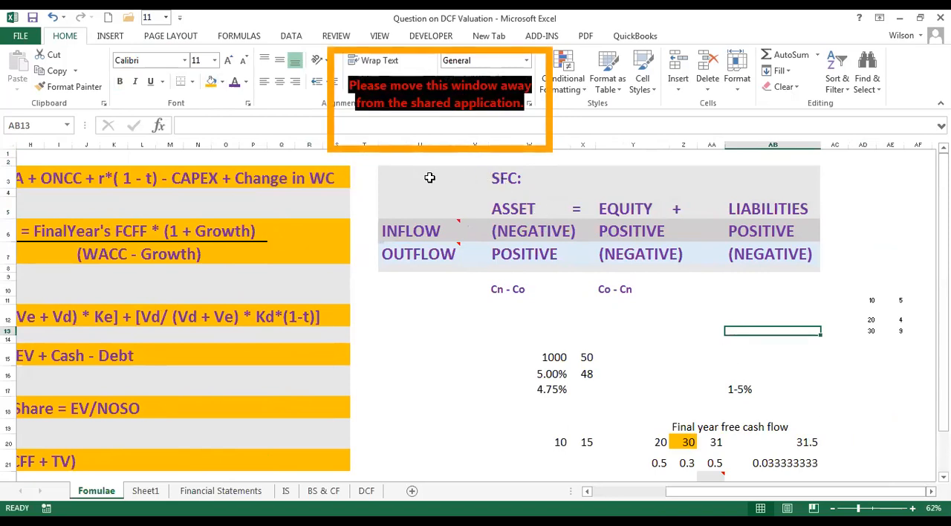
left_click_drag(405, 172, 799, 270)
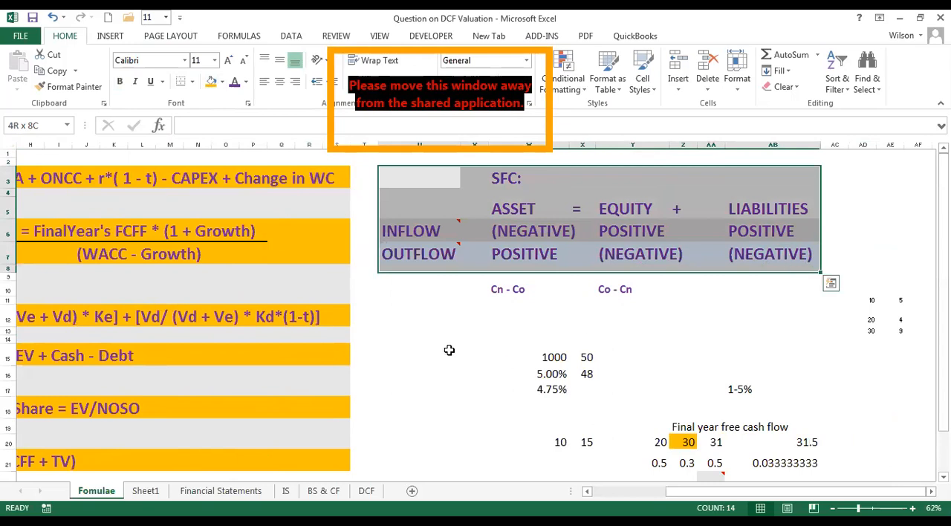
left_click(449, 315)
left_click(437, 286)
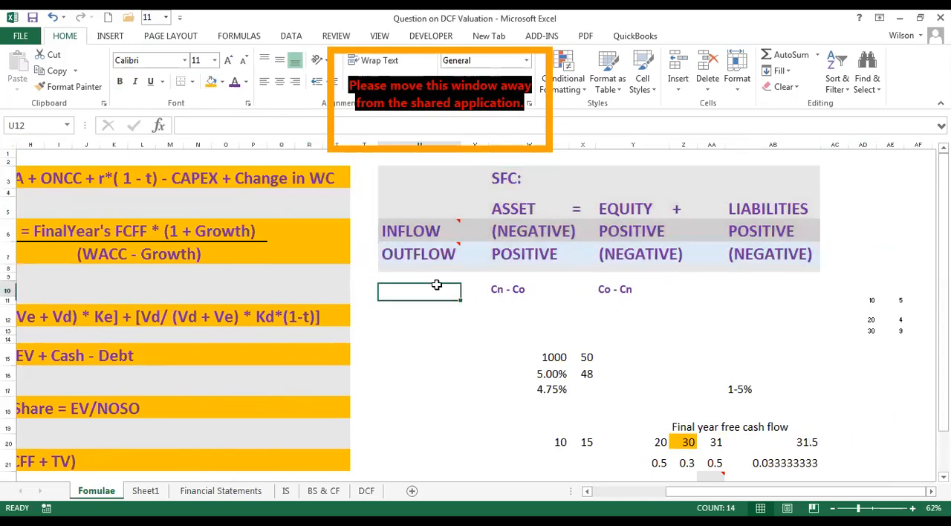
Examine the Cn - Co and Co - Cn rules in row 10 together with the SFC table above them.
left_click(503, 289)
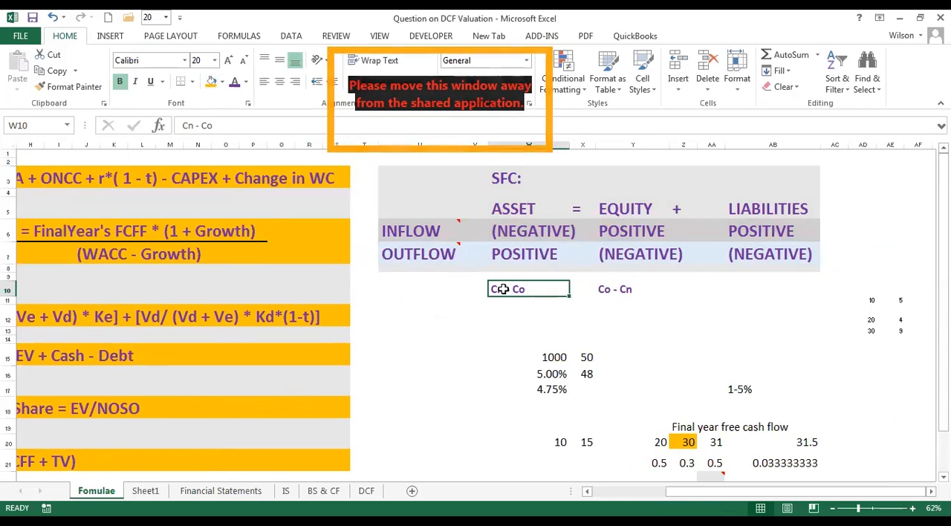
left_click(462, 289)
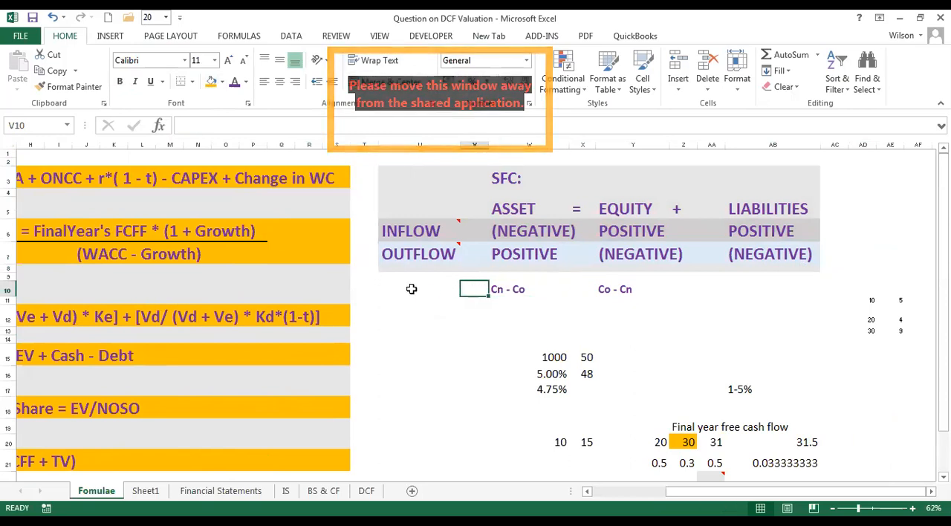
left_click(497, 288)
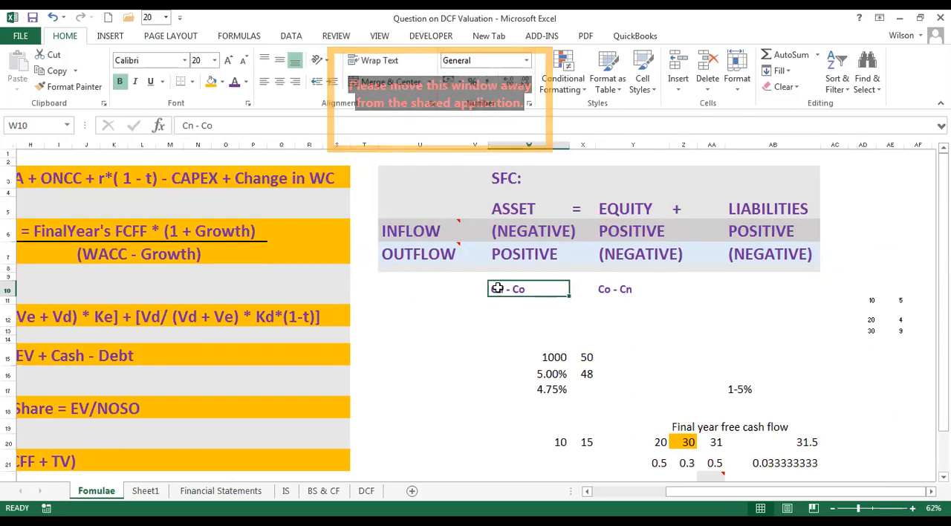
left_click(605, 289)
left_click(690, 289)
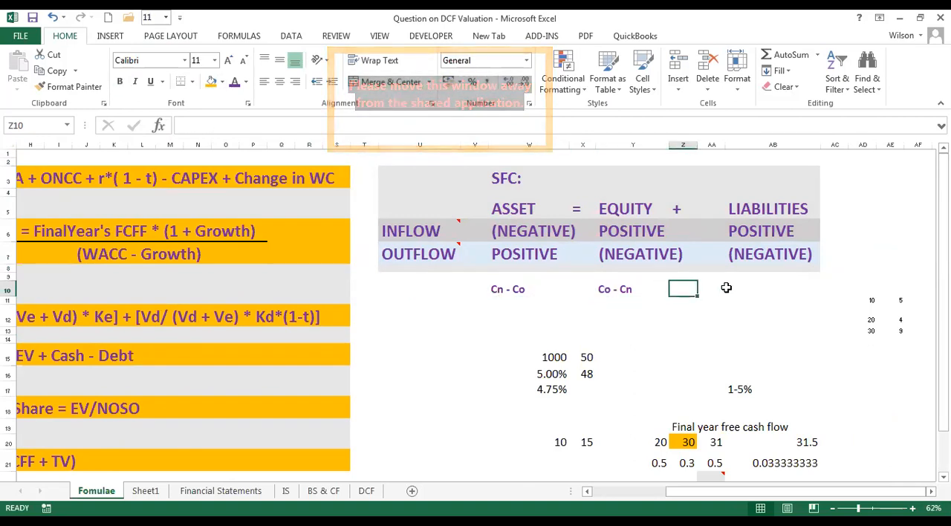
left_click(736, 287)
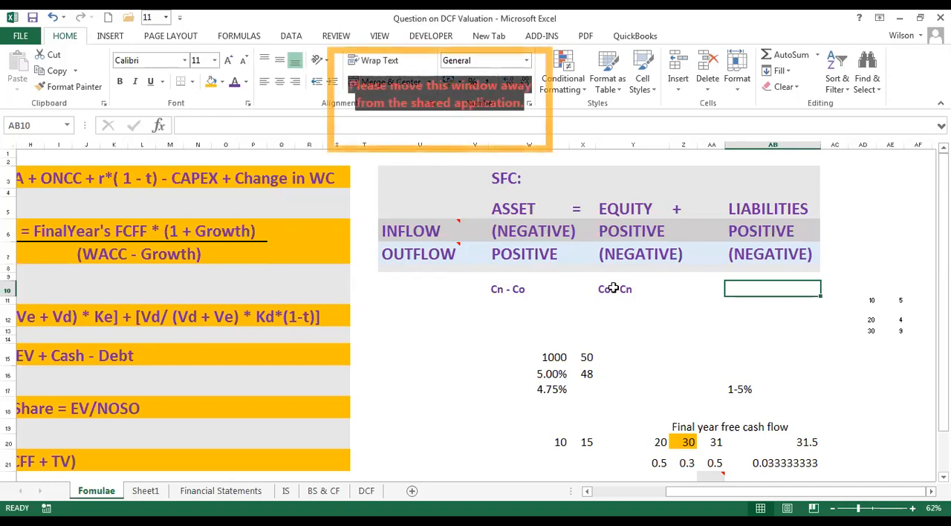
left_click(406, 290)
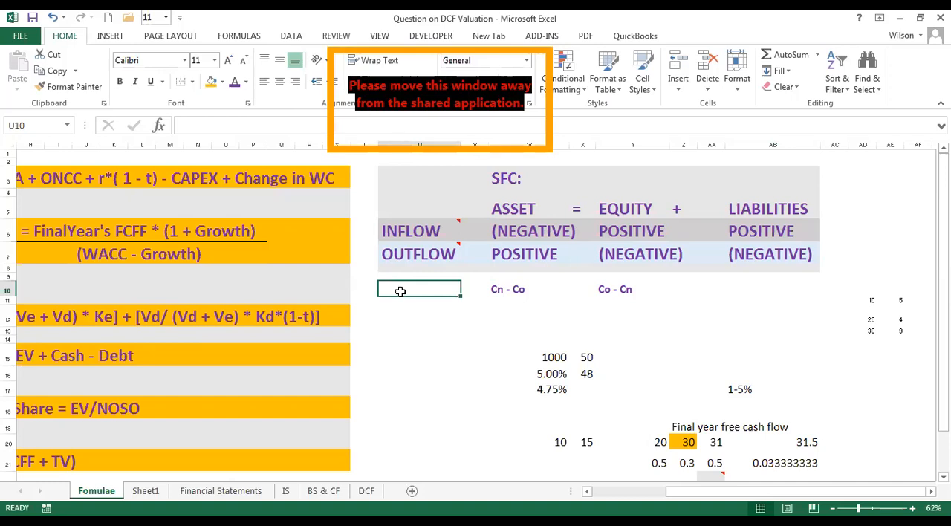
left_click_drag(400, 290, 795, 290)
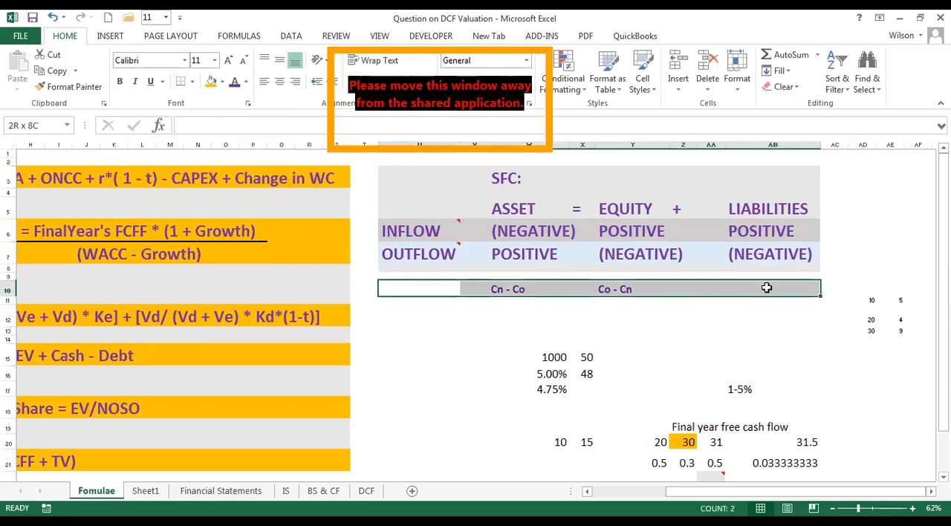
left_click_drag(402, 173, 699, 214)
left_click_drag(798, 231, 799, 288)
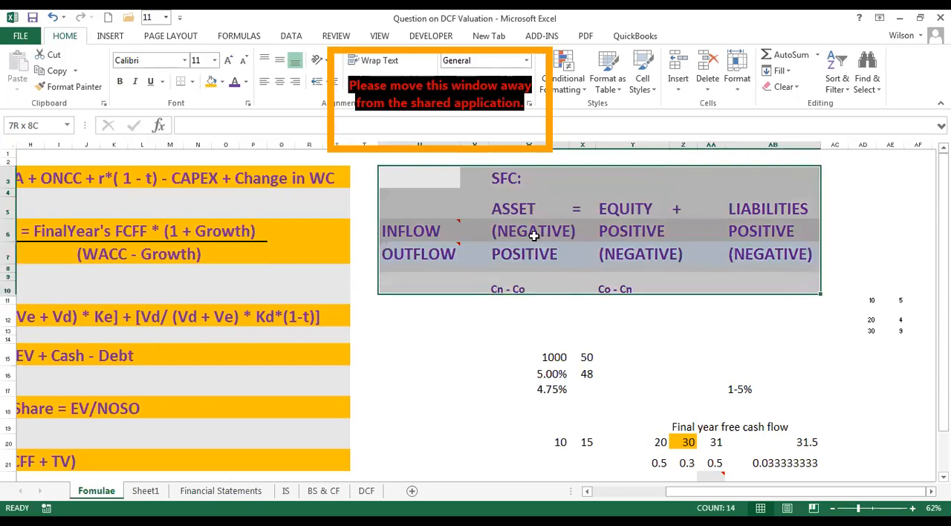
Review the accounting equation in row 5 and the INFLOW signs for asset, equity and liabilities in row 6.
left_click(506, 210)
left_click_drag(510, 209, 807, 209)
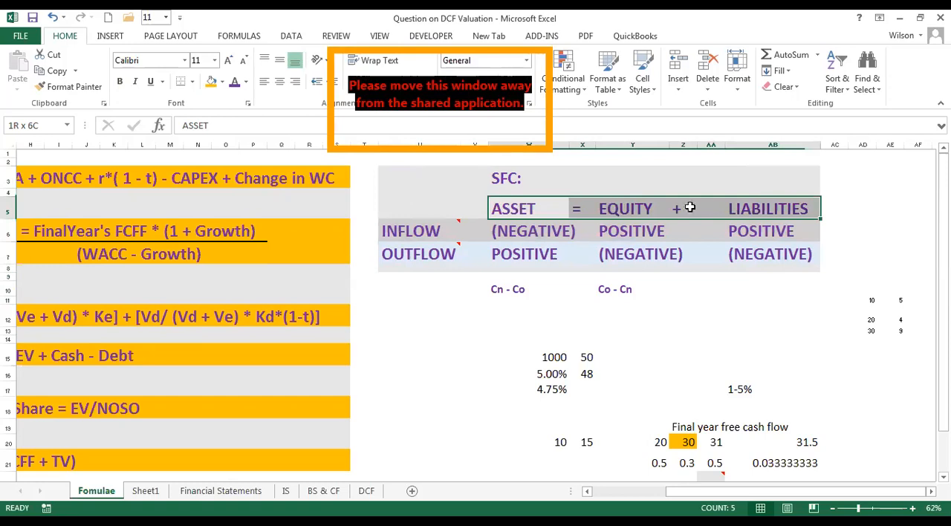
left_click(416, 230)
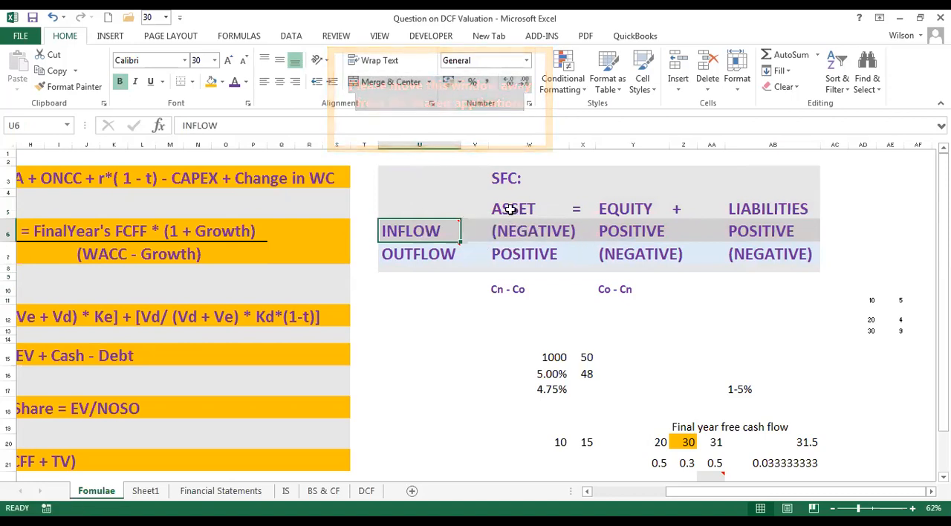
left_click(530, 233)
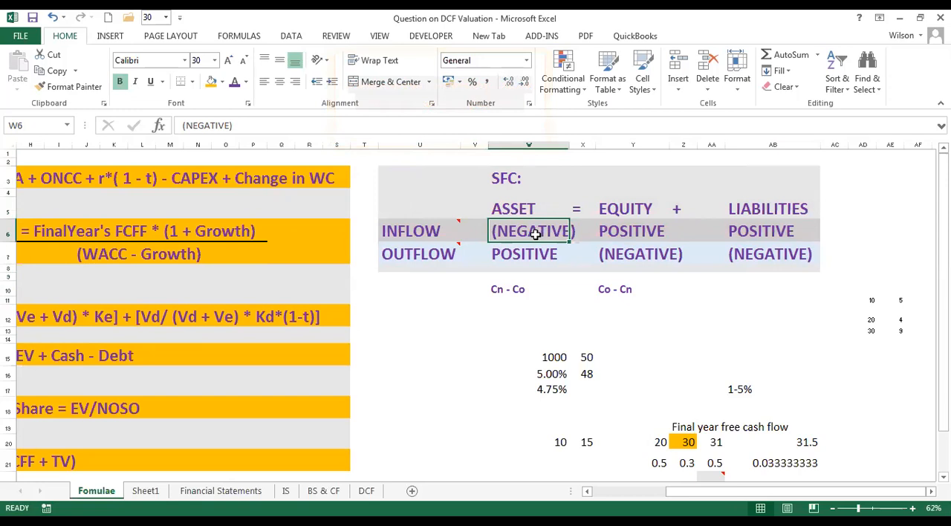
left_click(617, 203)
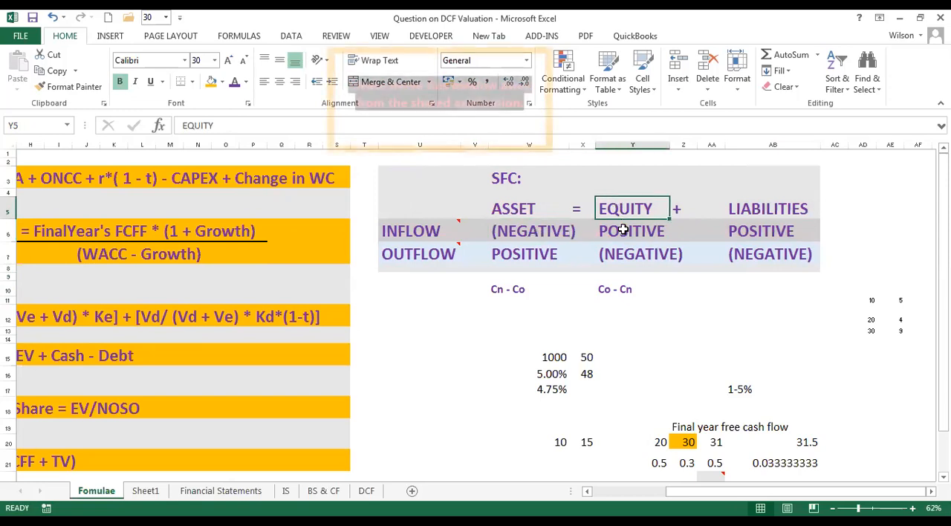
left_click(624, 227)
left_click(770, 223)
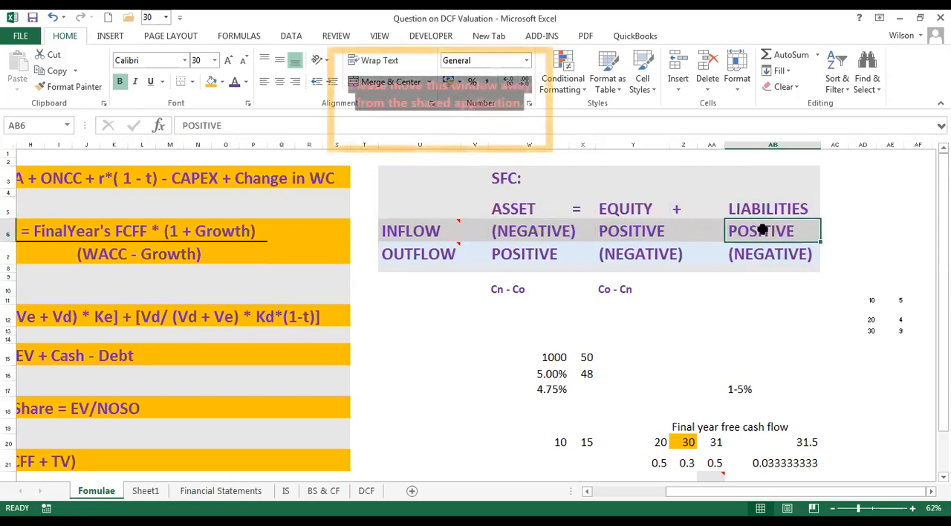
Review the OUTFLOW signs for asset, equity and liabilities in row 7, comparing the asset sign with the INFLOW row.
mouse_move(419, 236)
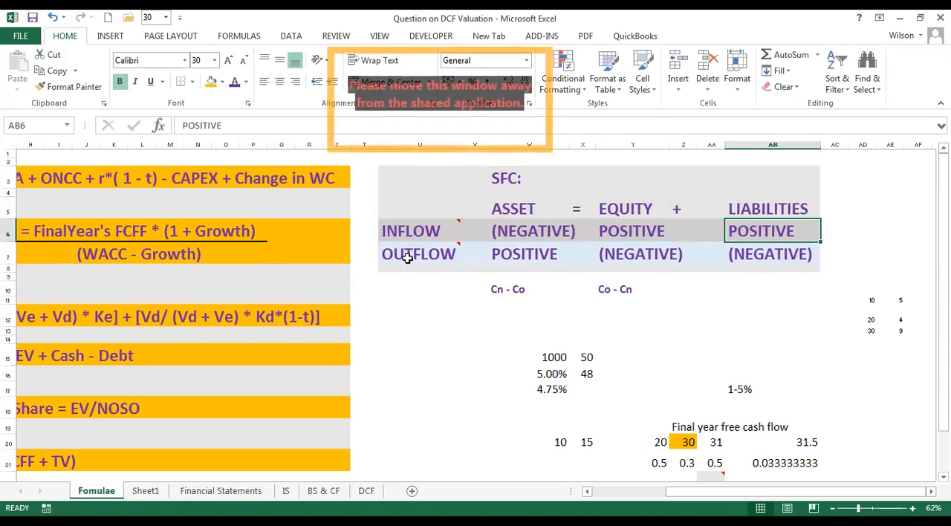
left_click(415, 253)
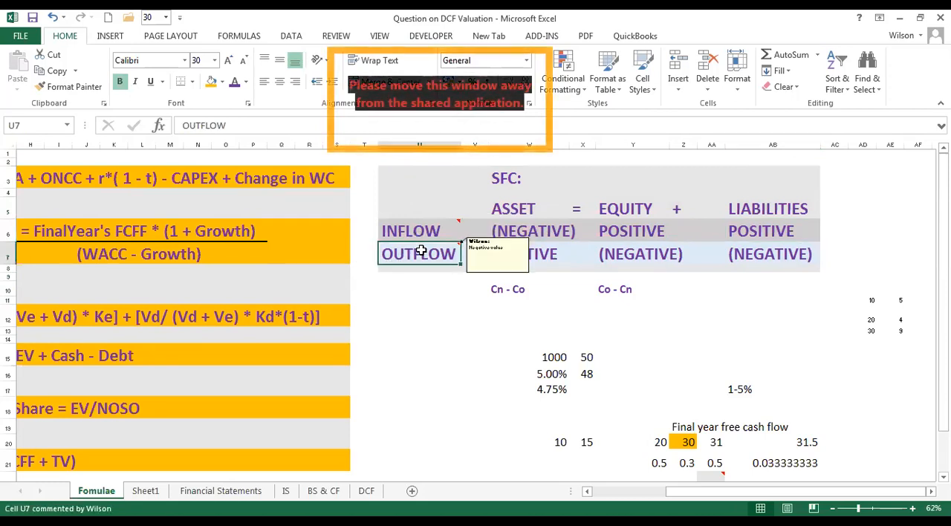
left_click(544, 252)
left_click(526, 235)
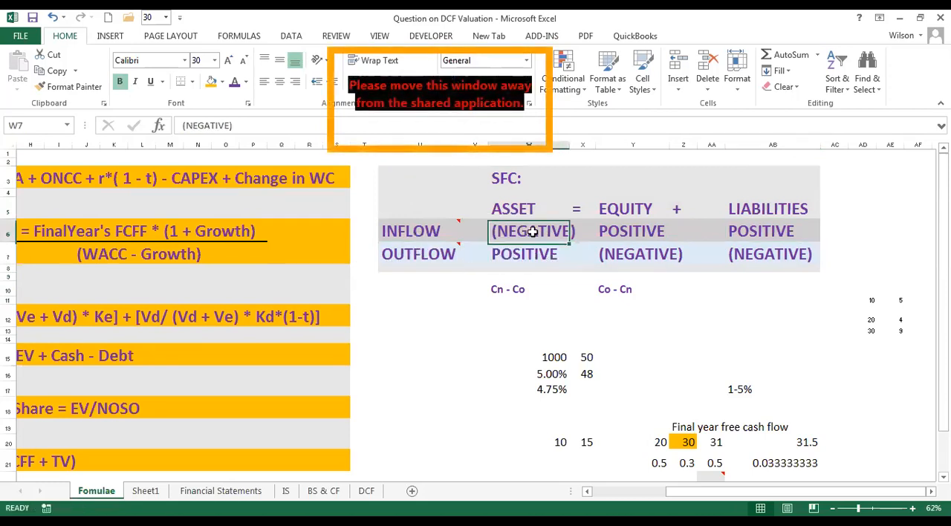
left_click(535, 251)
left_click(631, 256)
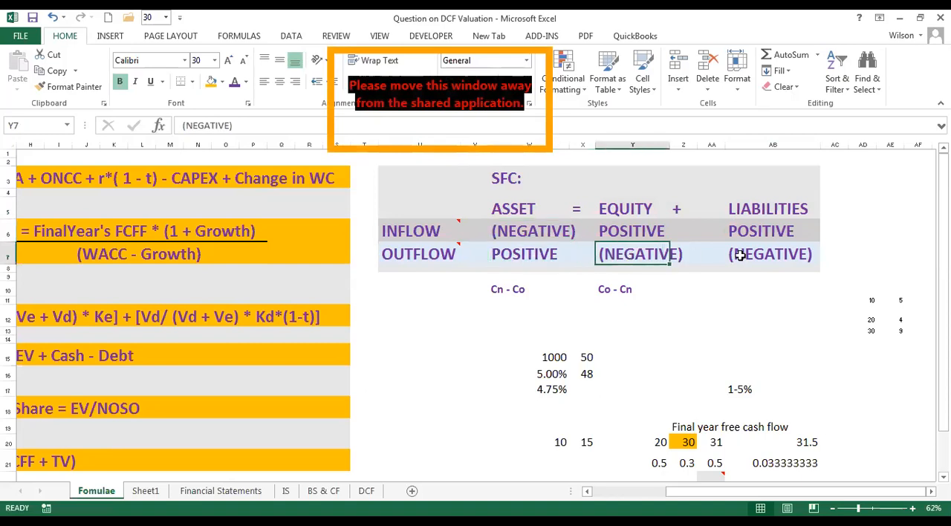
left_click(753, 254)
left_click_drag(403, 168, 811, 257)
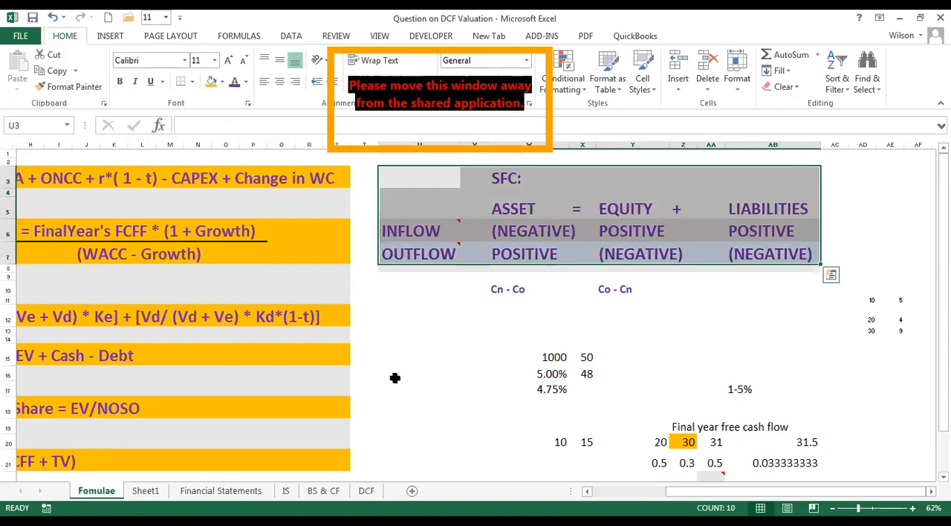
left_click(442, 410)
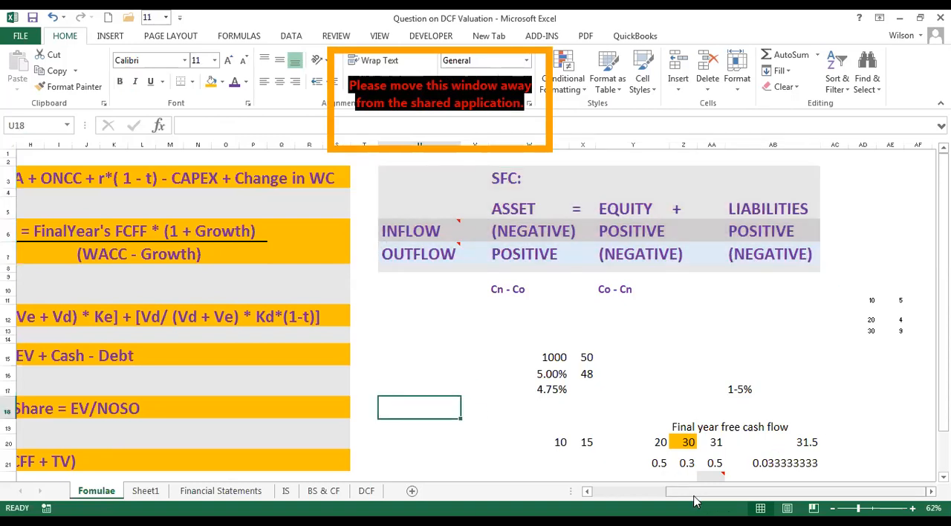
left_click_drag(695, 496, 593, 494)
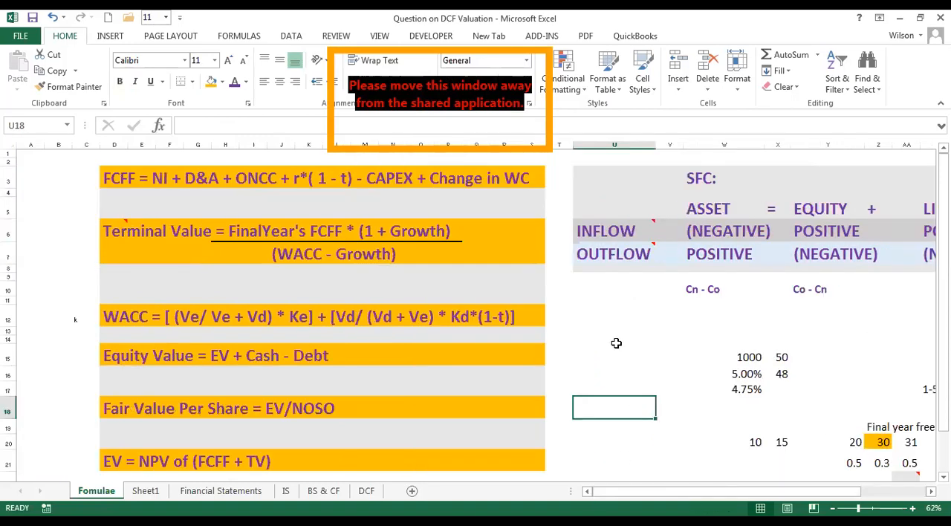
left_click(626, 339)
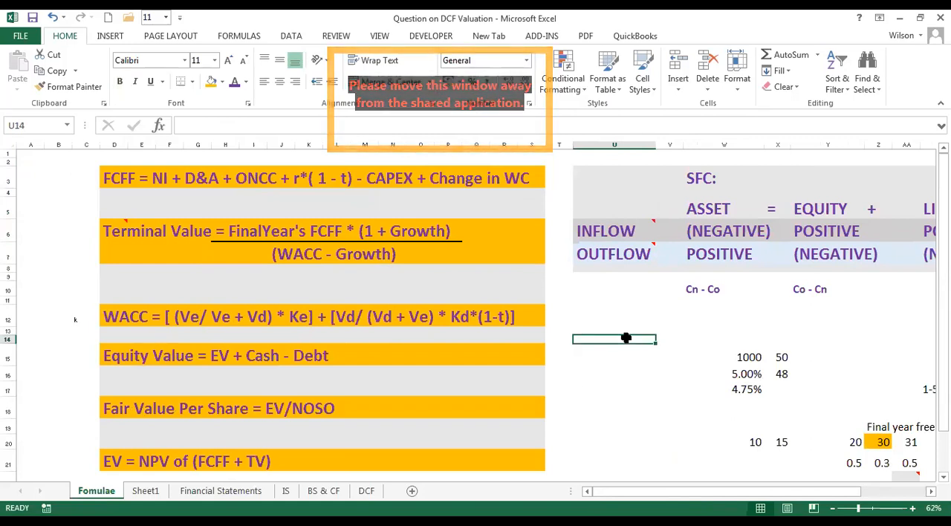
left_click(582, 301)
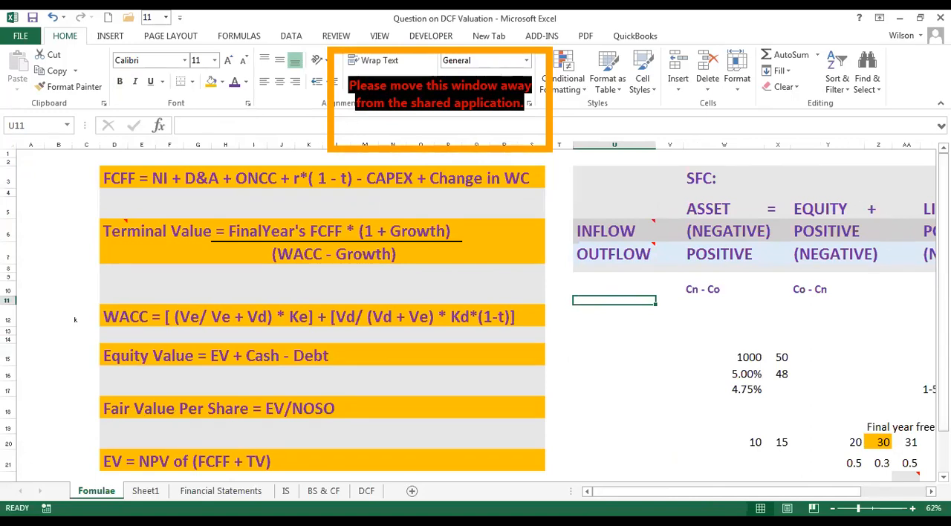
left_click(808, 522)
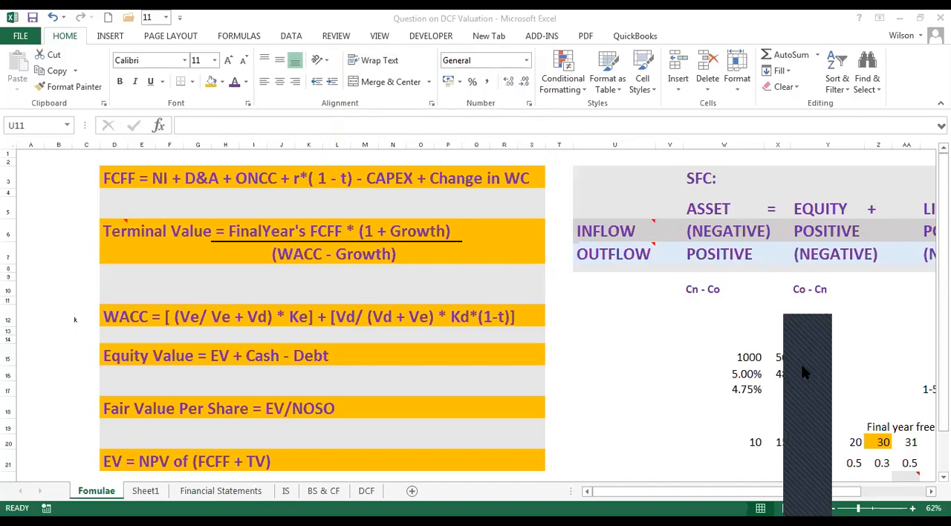
left_click(594, 324)
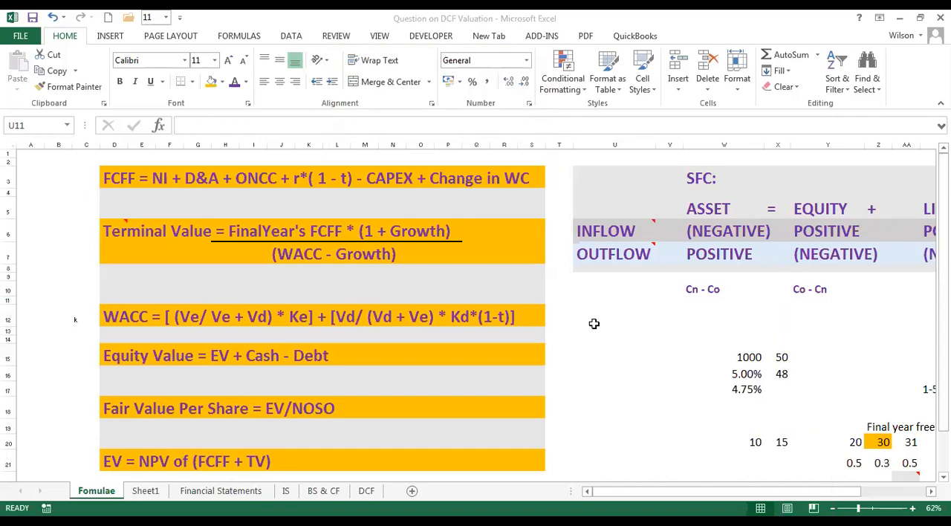
left_click(605, 291)
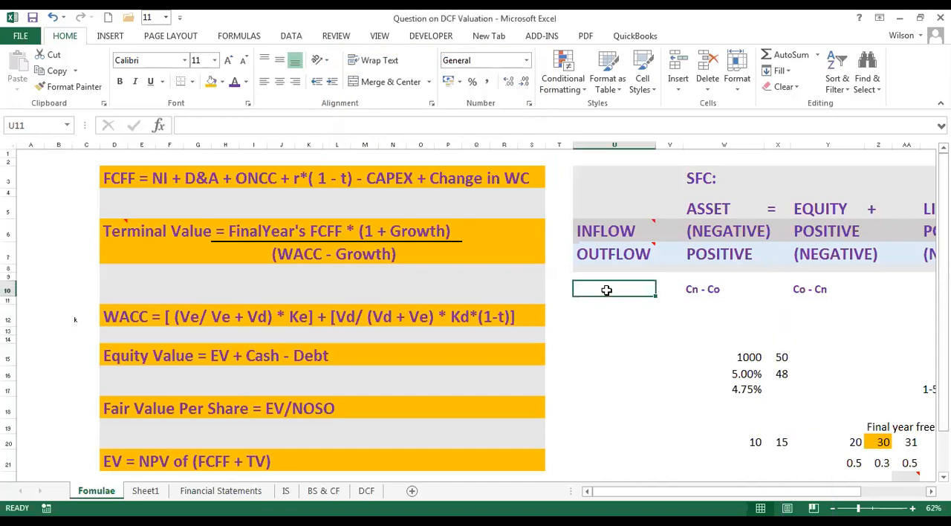
left_click(628, 332)
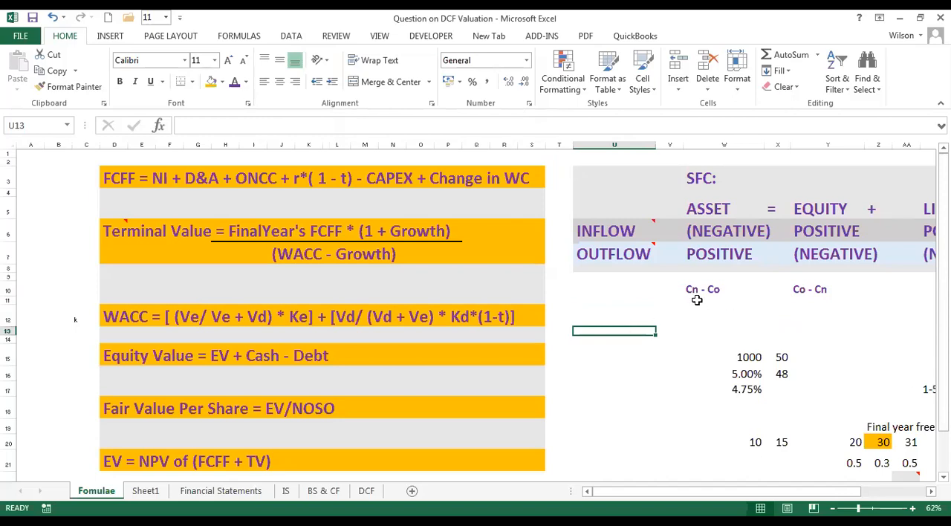
left_click(605, 302)
left_click(587, 287)
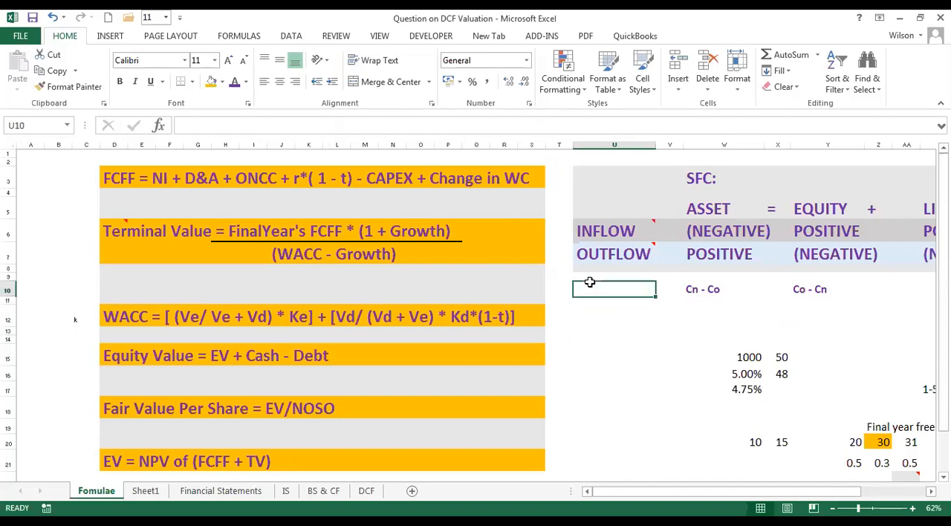
left_click(134, 277)
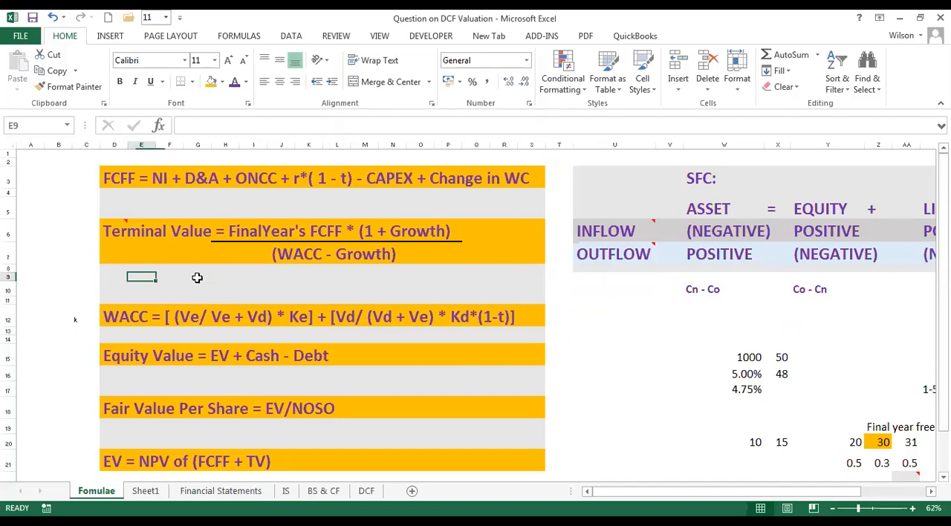
left_click(214, 277)
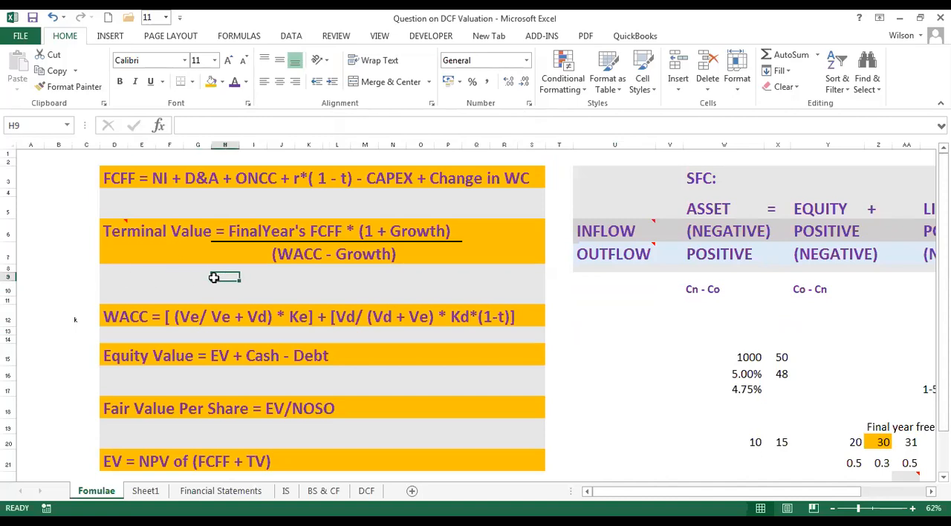
Review the six formulas in column D in turn: FCFF, Terminal Value, WACC, Equity Value, Fair Value Per Share and EV.
left_click(110, 180)
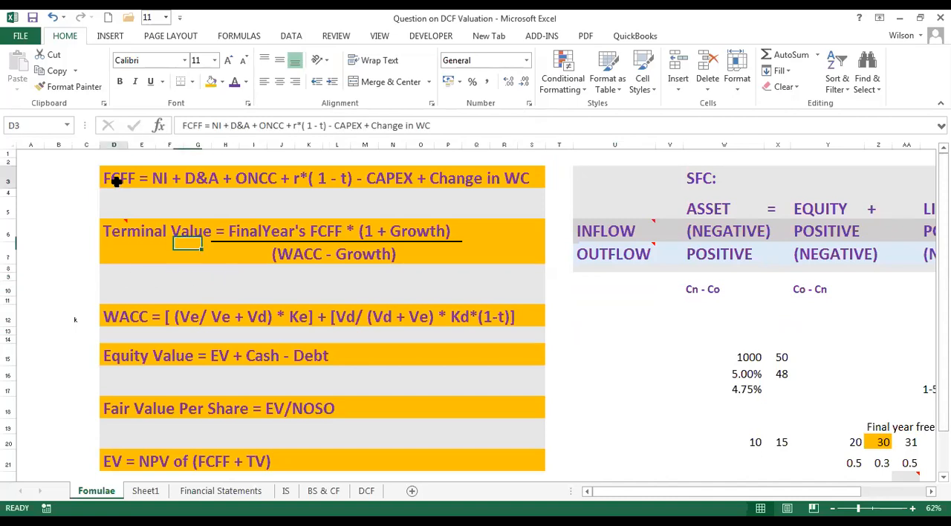
left_click(116, 232)
left_click(118, 318)
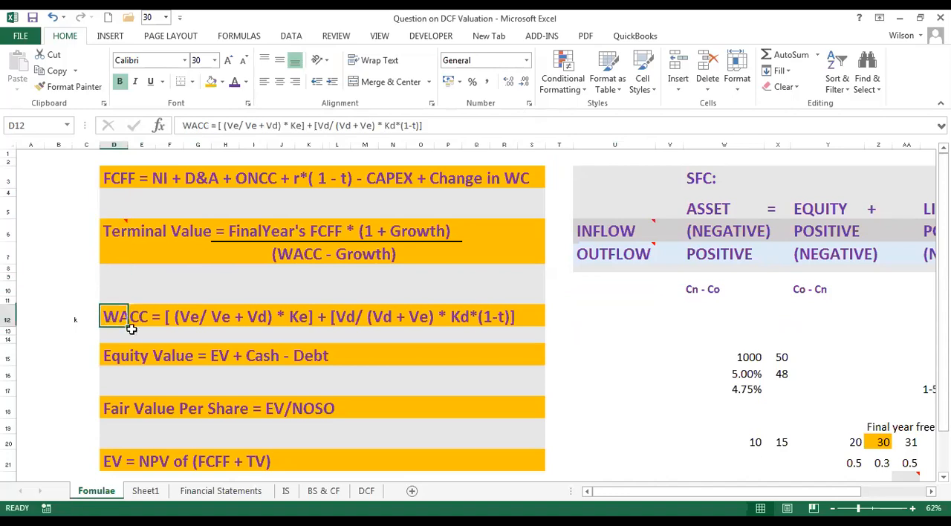
left_click(115, 361)
left_click(112, 409)
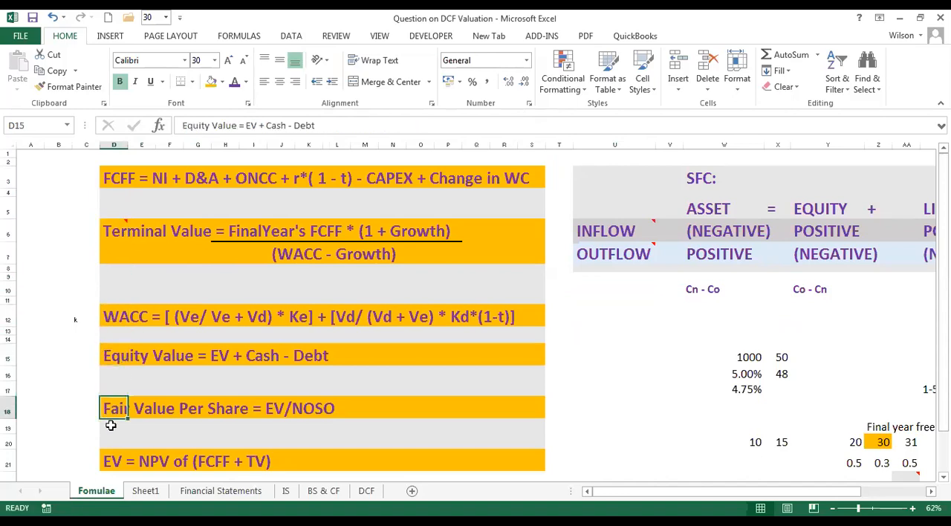
left_click(112, 461)
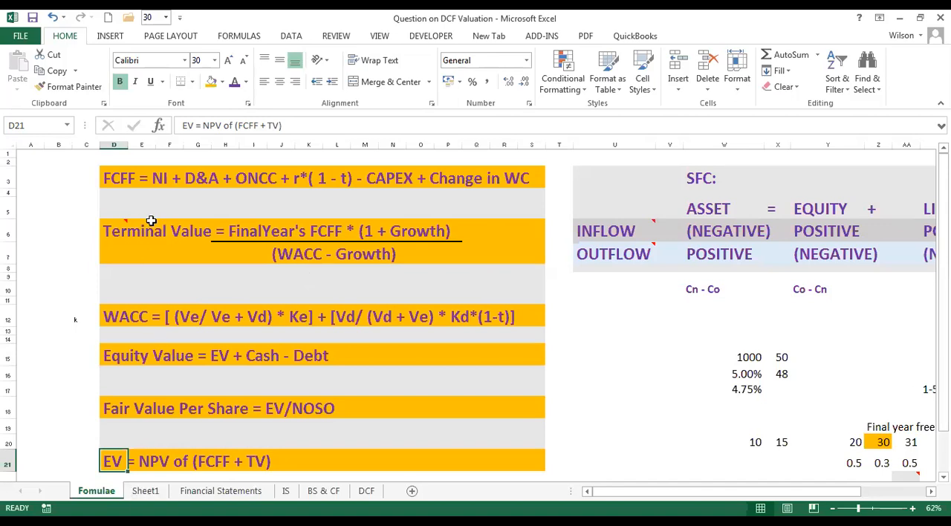
Examine the FCFF formula in row 3, including its NI term.
left_click(128, 178)
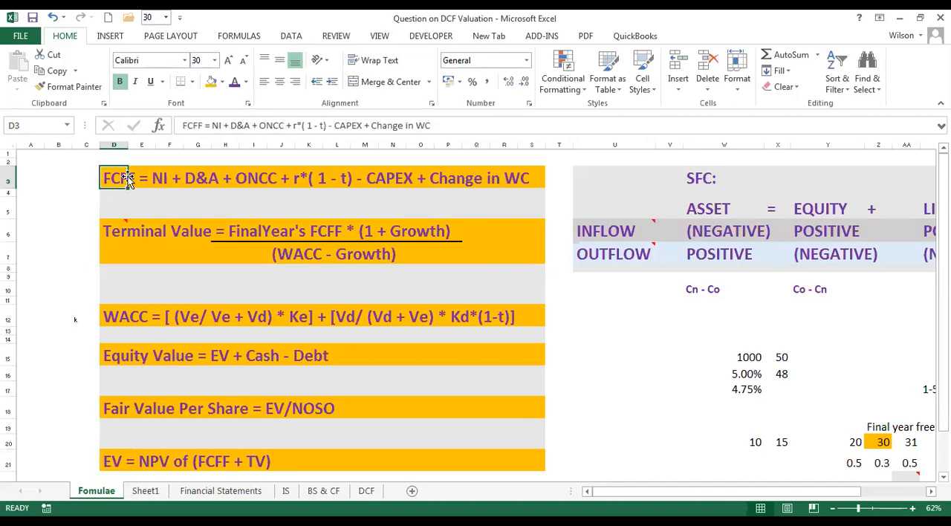
left_click(147, 179)
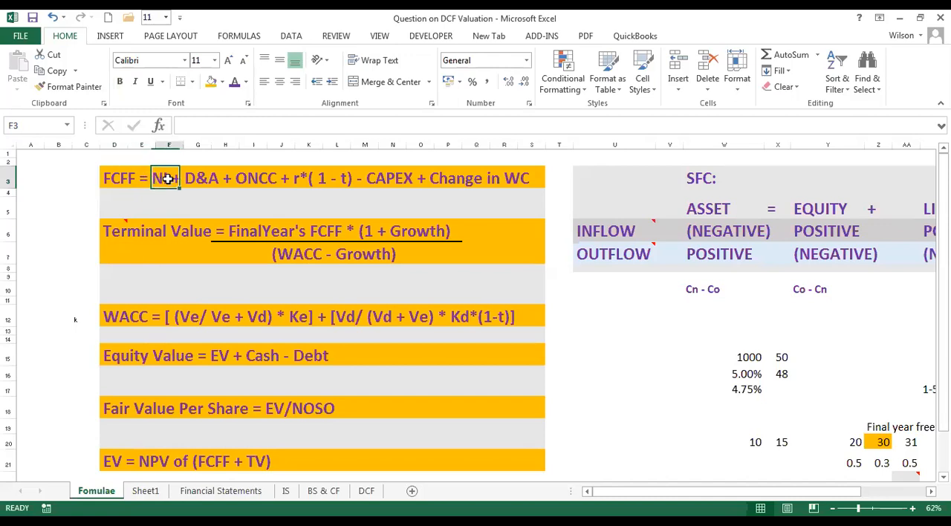
left_click(118, 181)
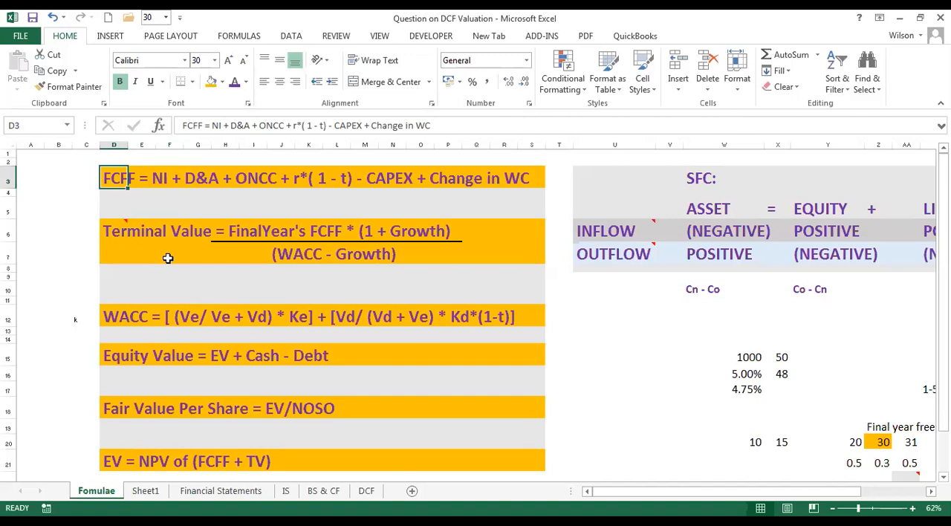
Read through the Terminal Value formula in row 6, from its label and comment across the final year's FCFF to the (1 + Growth) term.
left_click(110, 230)
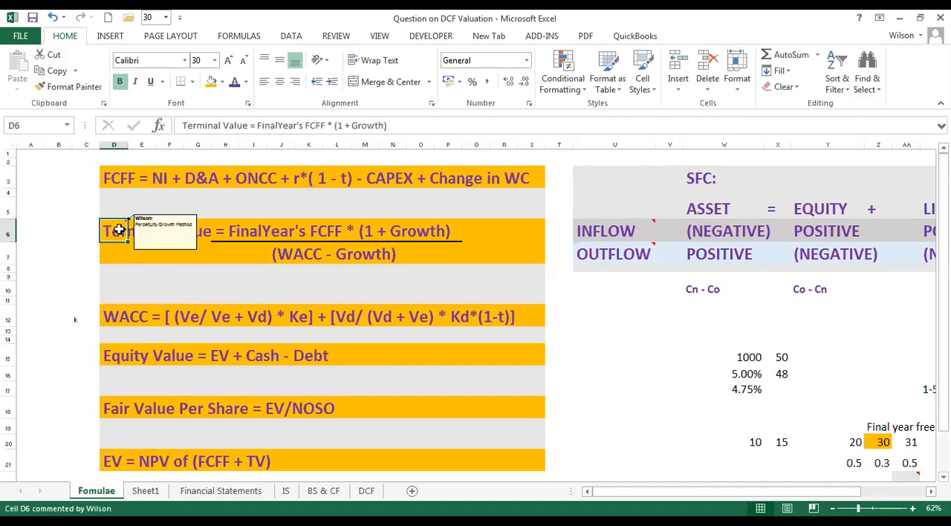
left_click(145, 232)
left_click(181, 231)
left_click(201, 230)
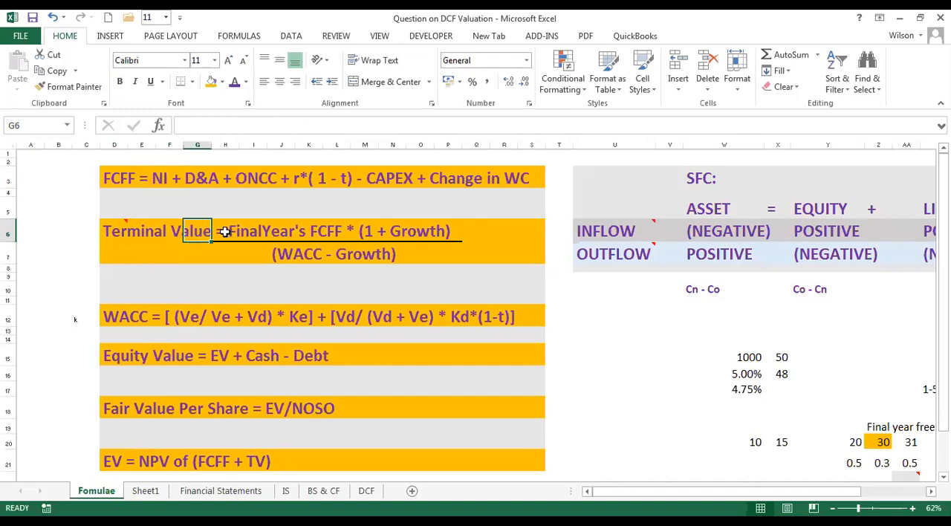
left_click(227, 232)
left_click(260, 234)
left_click(298, 235)
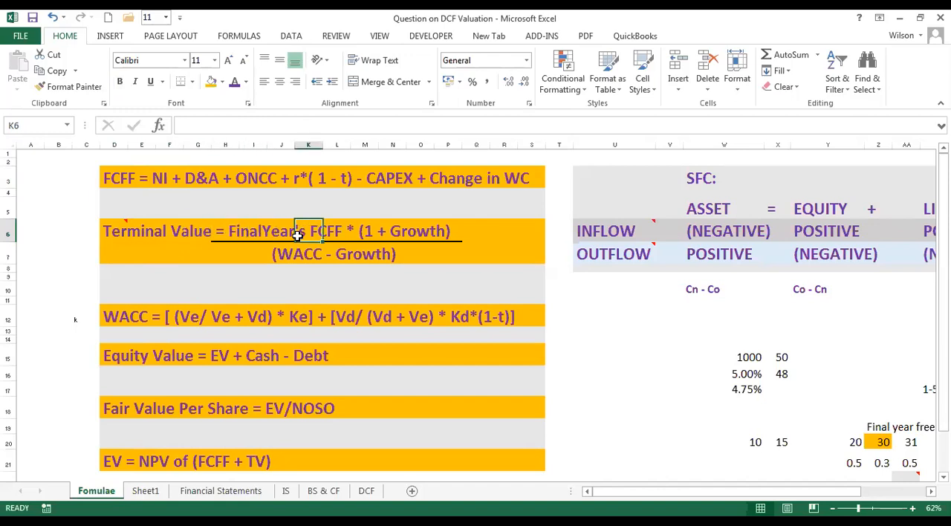
left_click(344, 237)
left_click(365, 234)
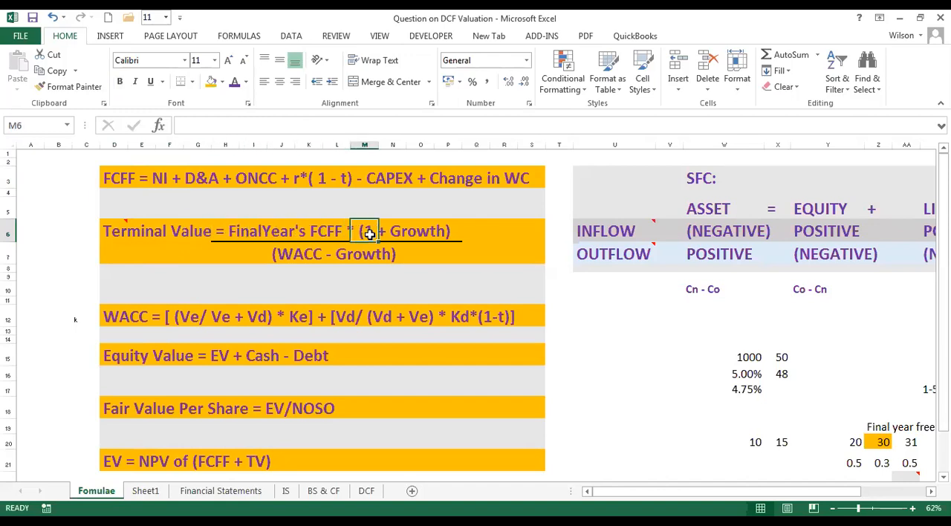
left_click(388, 235)
left_click(412, 234)
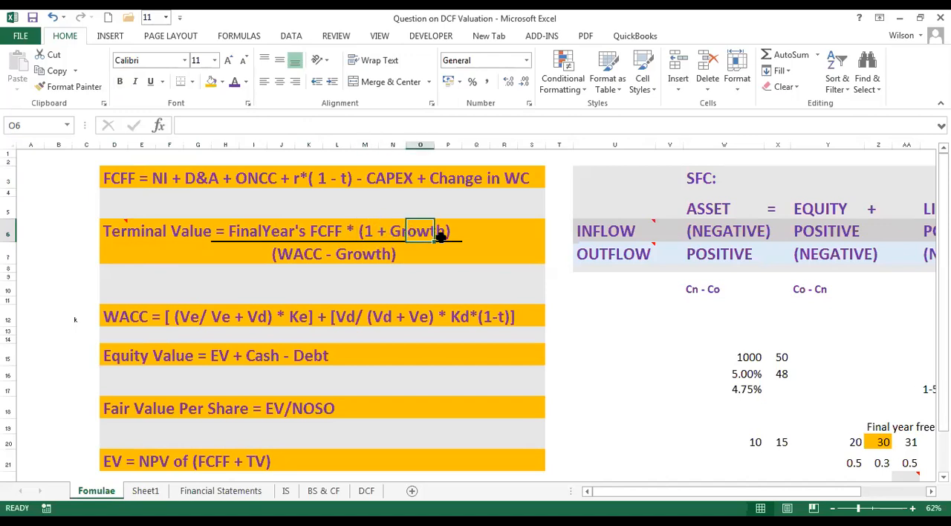
left_click(442, 235)
left_click(474, 238)
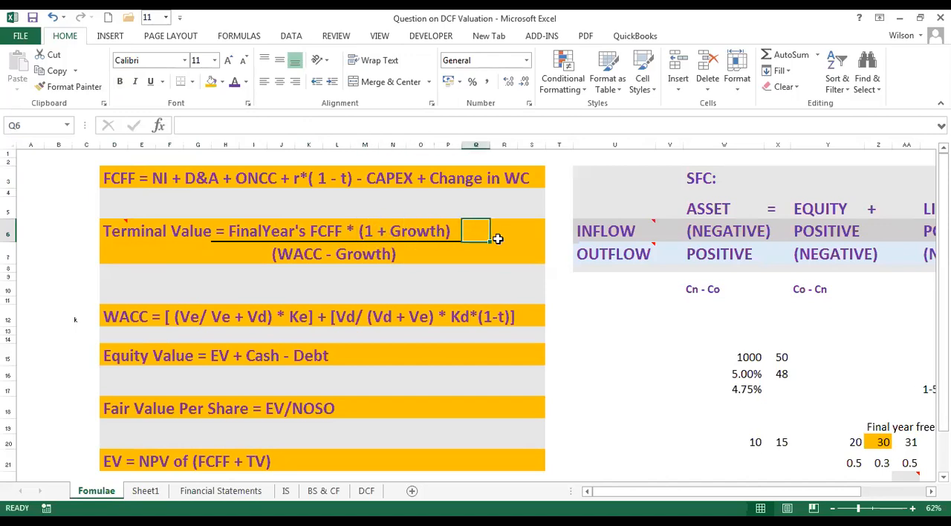
left_click(513, 236)
left_click(547, 232)
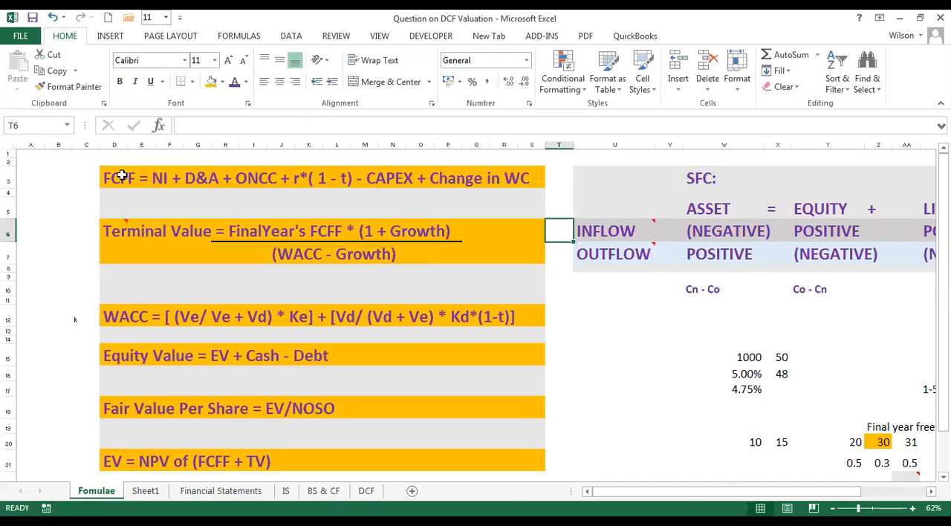
Highlight the FCFF formula row and the whole block of DCF formulas from FCFF down to EV.
left_click_drag(119, 176, 526, 188)
left_click_drag(119, 180, 535, 466)
left_click(241, 284)
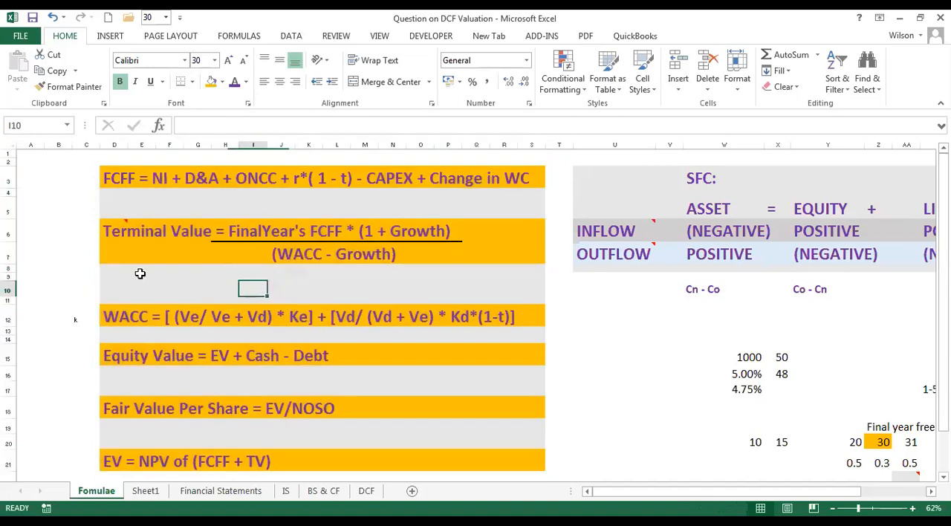
left_click(123, 197)
left_click(77, 194)
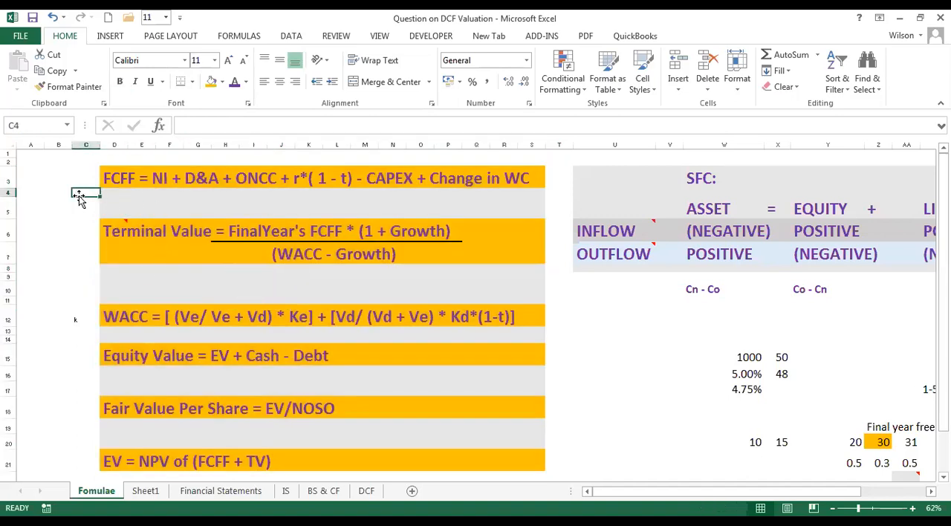
left_click(76, 177)
left_click(74, 222)
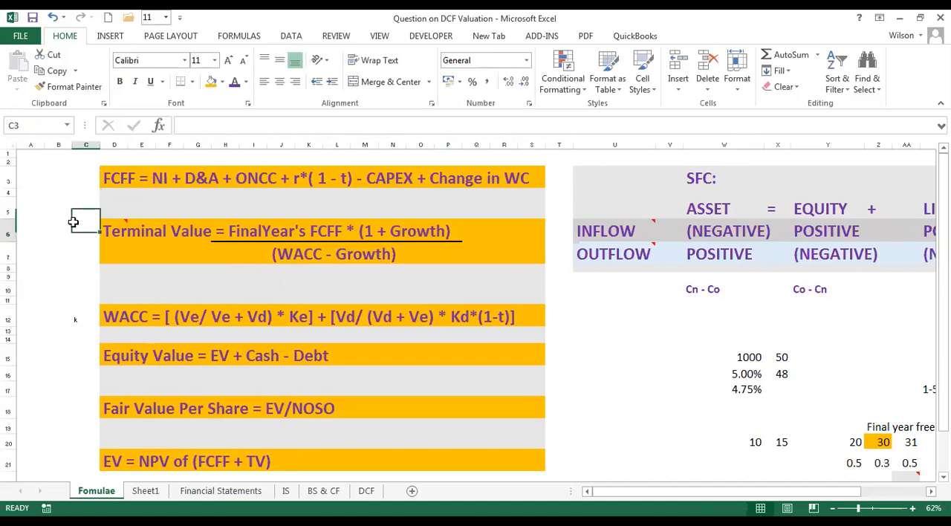
left_click(601, 340)
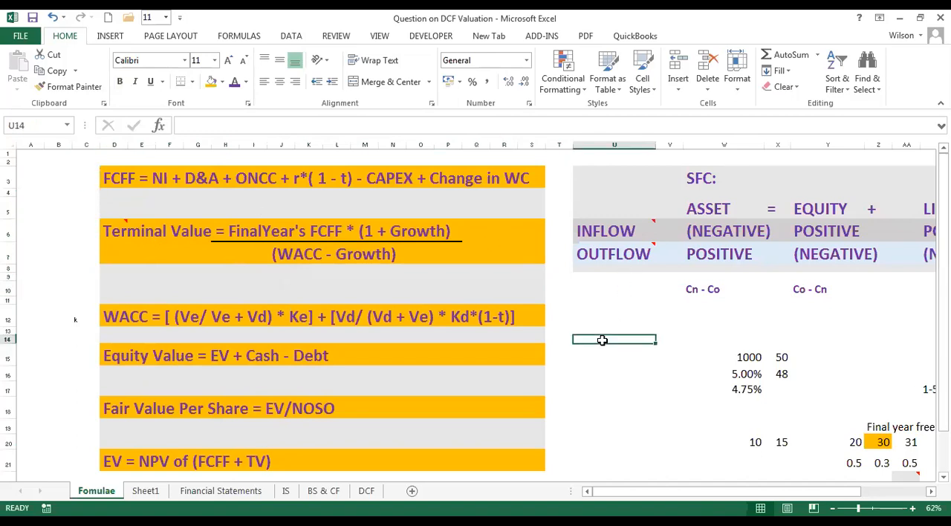
left_click(586, 321)
left_click(576, 291)
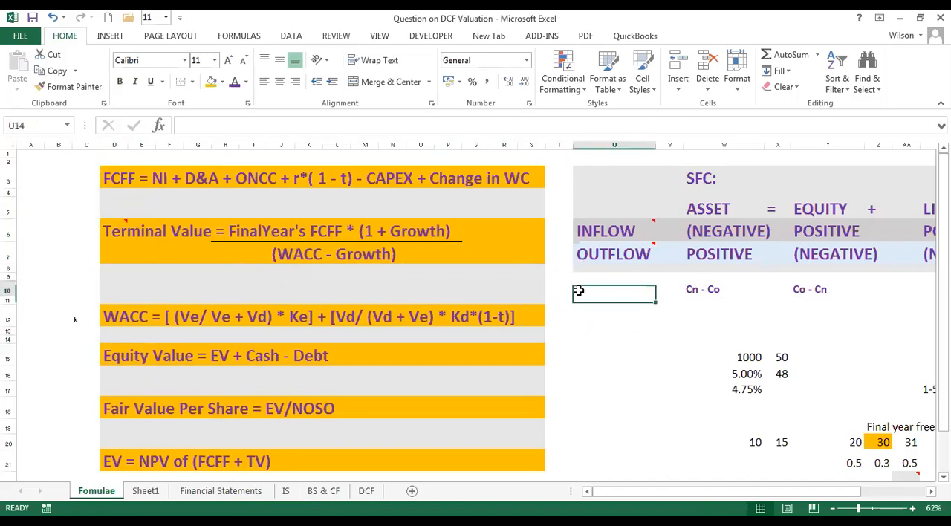
left_click(589, 326)
Highlight the DCF formulas together with the SFC table, and each of the two blocks separately, to review them side by side.
left_click_drag(859, 509, 855, 509)
left_click(599, 360)
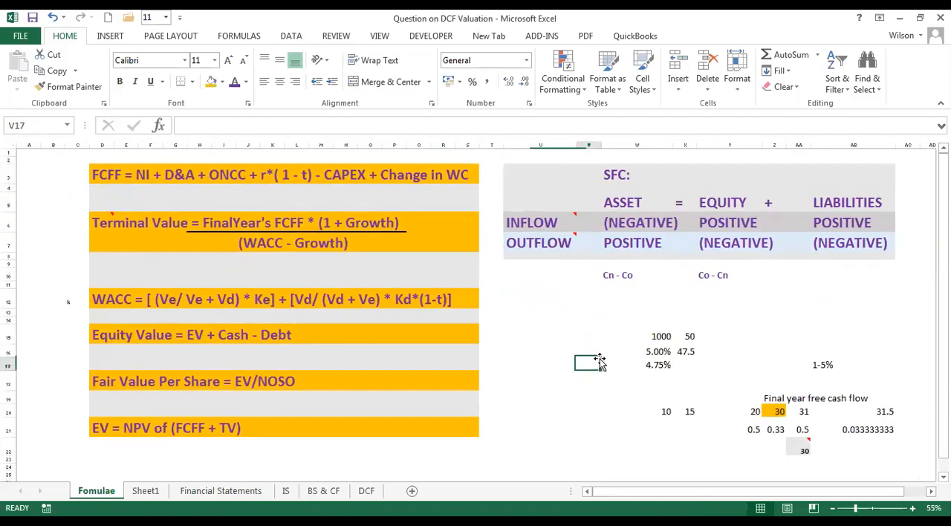
left_click(105, 174)
left_click_drag(358, 193, 747, 319)
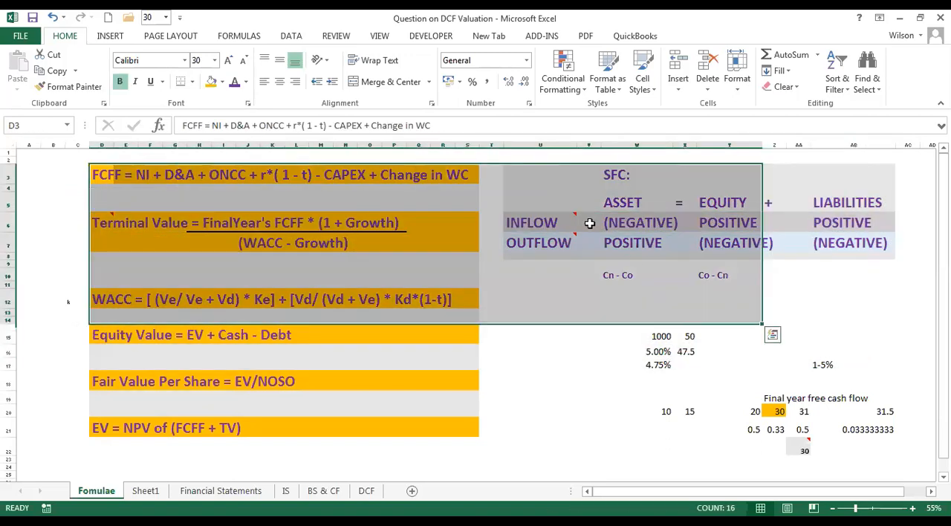
left_click_drag(545, 170, 747, 256)
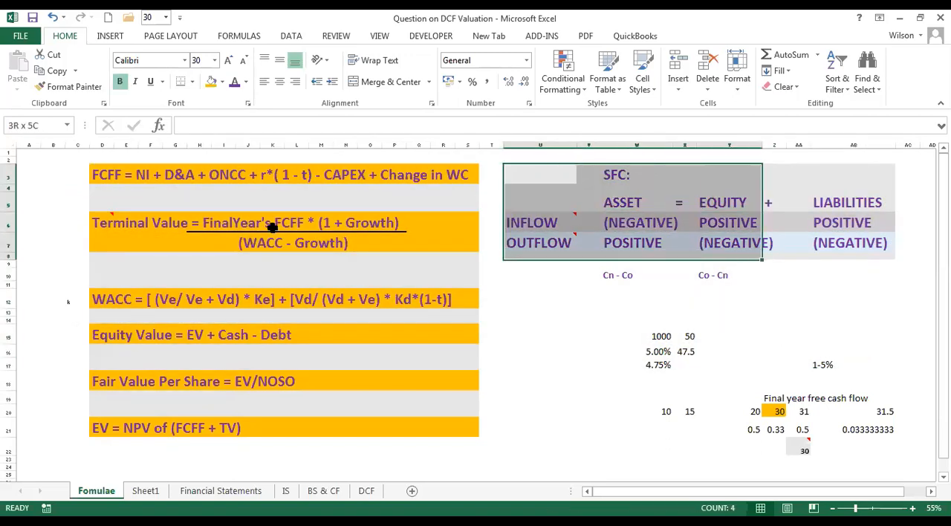
left_click_drag(175, 174, 323, 433)
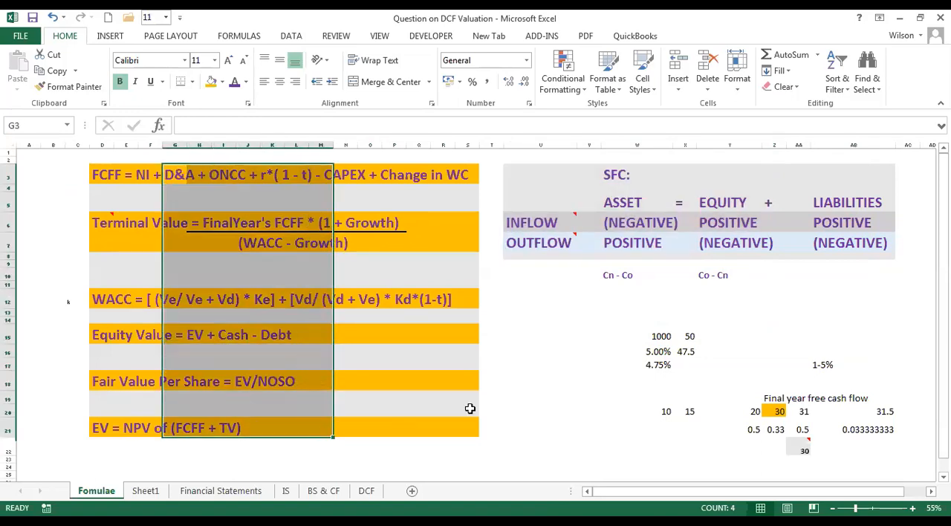
left_click(529, 385)
left_click(492, 336)
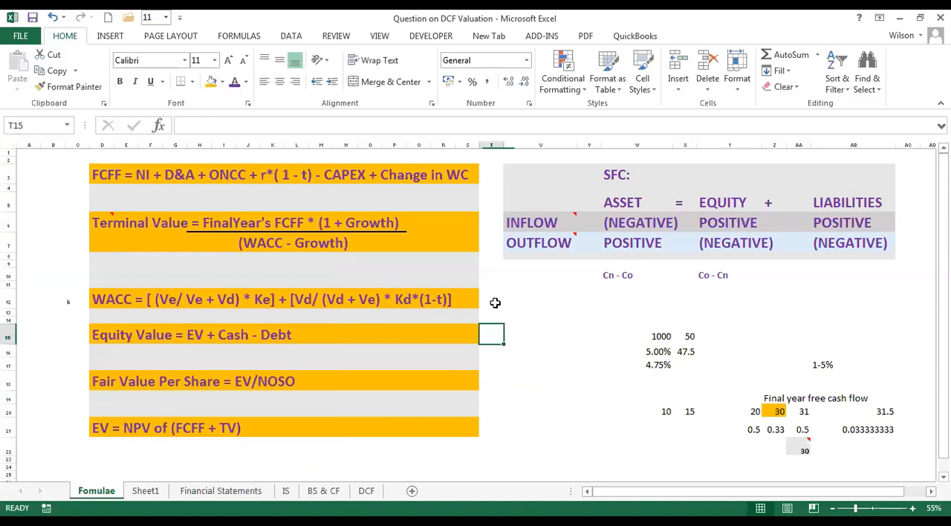
left_click(495, 303)
left_click(492, 268)
left_click(493, 225)
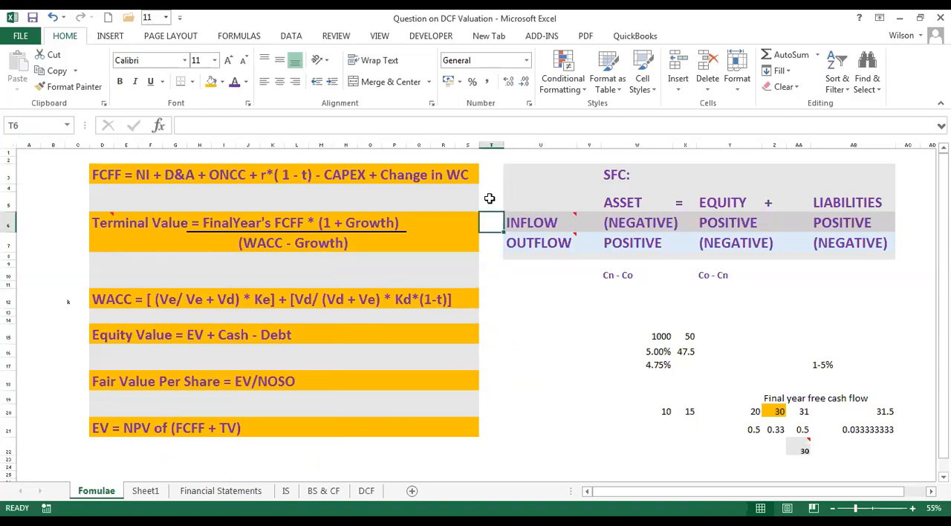
left_click(491, 199)
left_click(496, 175)
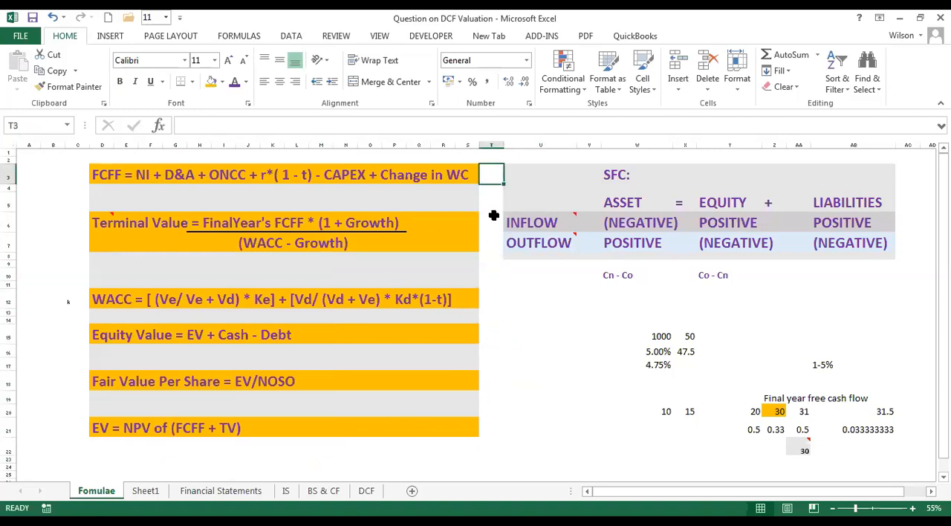
left_click(488, 198)
left_click(488, 225)
left_click(488, 260)
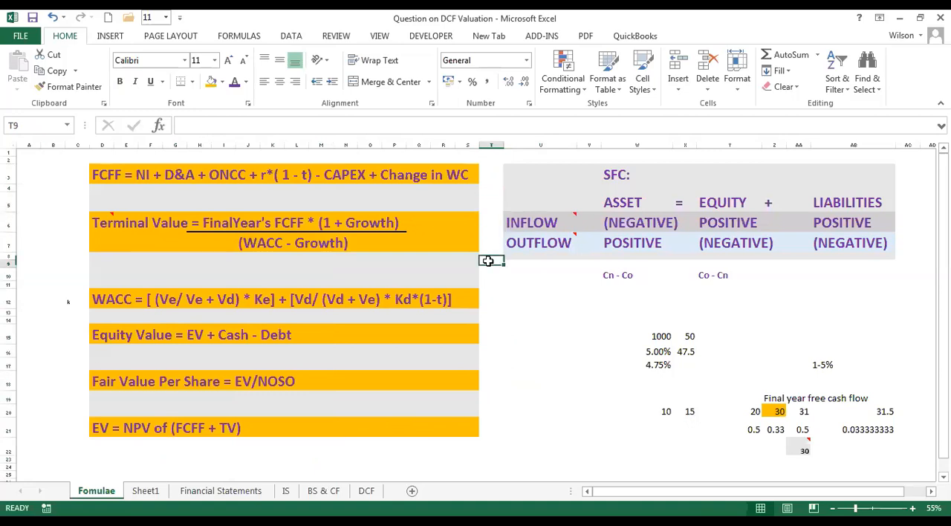
left_click(487, 307)
left_click(489, 321)
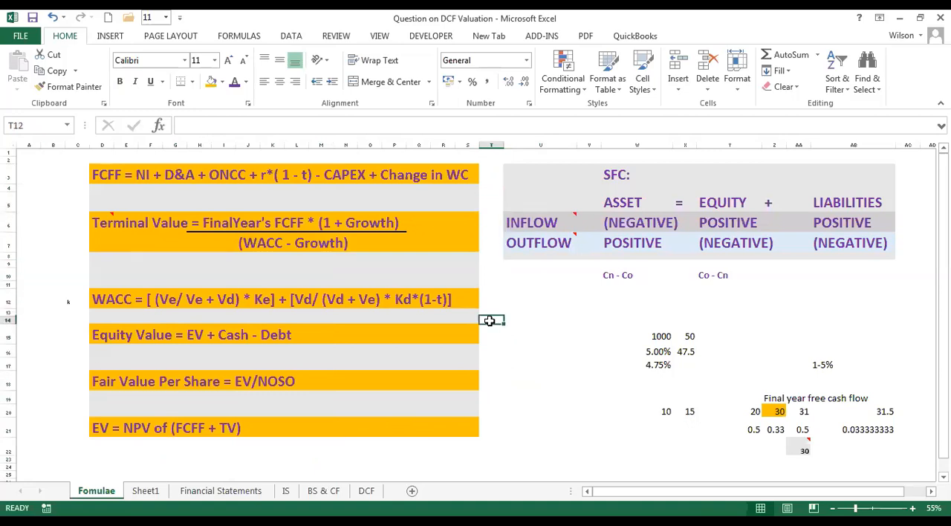
Insert a blank column between the DCF formulas and the SFC table at column T.
left_click_drag(488, 313, 490, 318)
left_click_drag(492, 253, 489, 283)
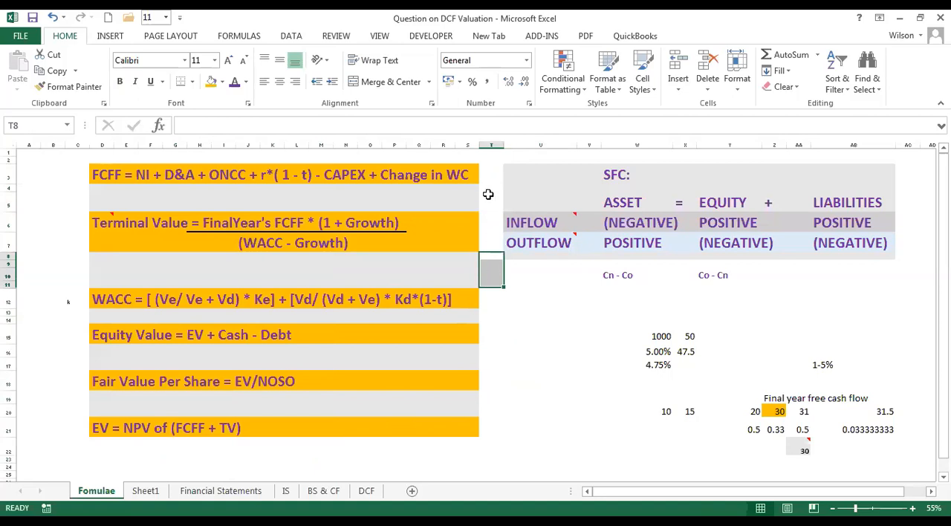
left_click(491, 145)
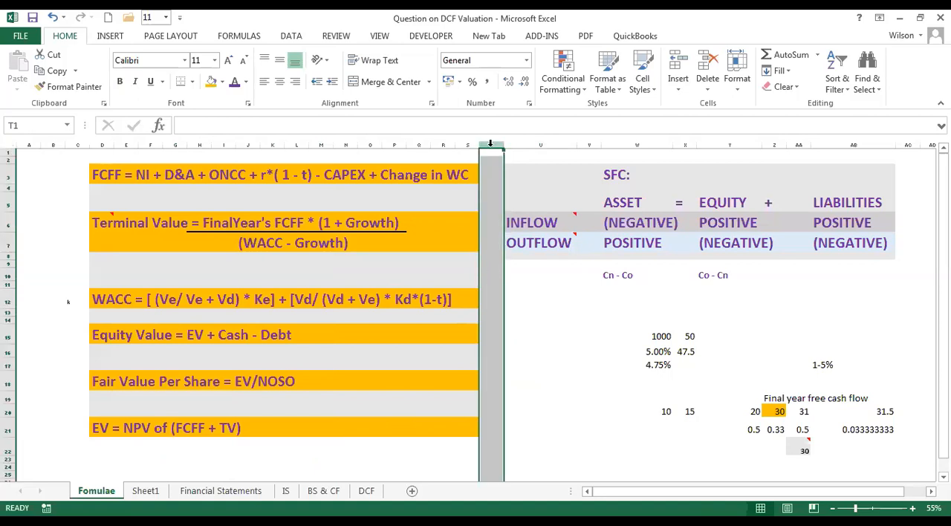
right_click(491, 145)
left_click(524, 245)
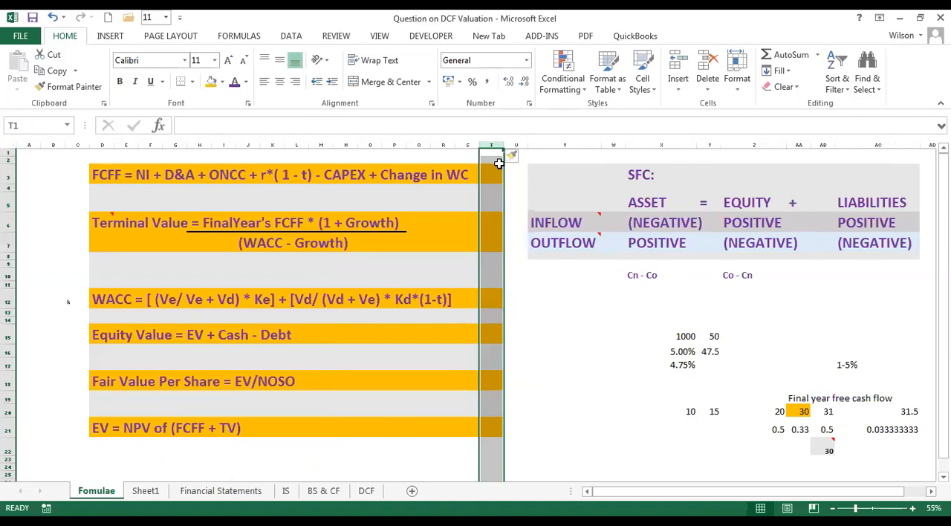
Remove the inherited orange and grey fill from the new column T by copying blank cell T1 down to row 22.
left_click(494, 152)
left_click_drag(505, 156, 504, 454)
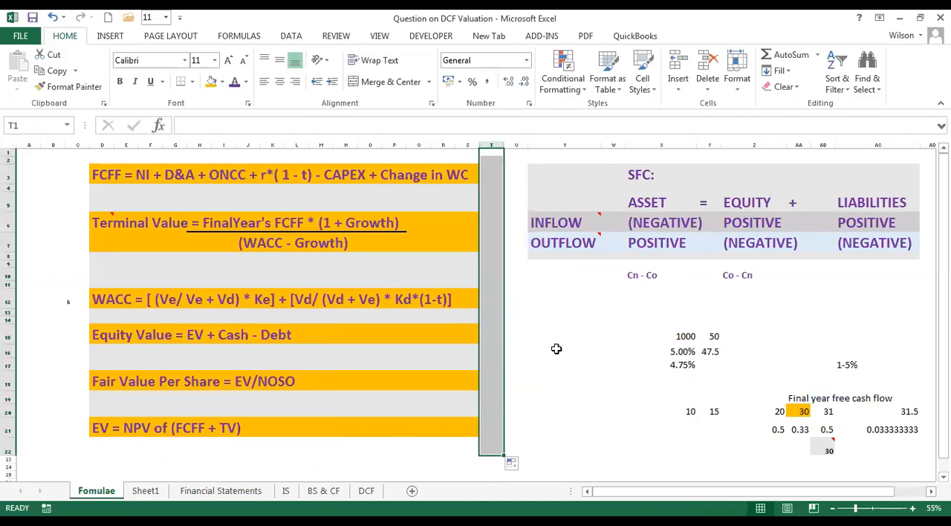
left_click(556, 349)
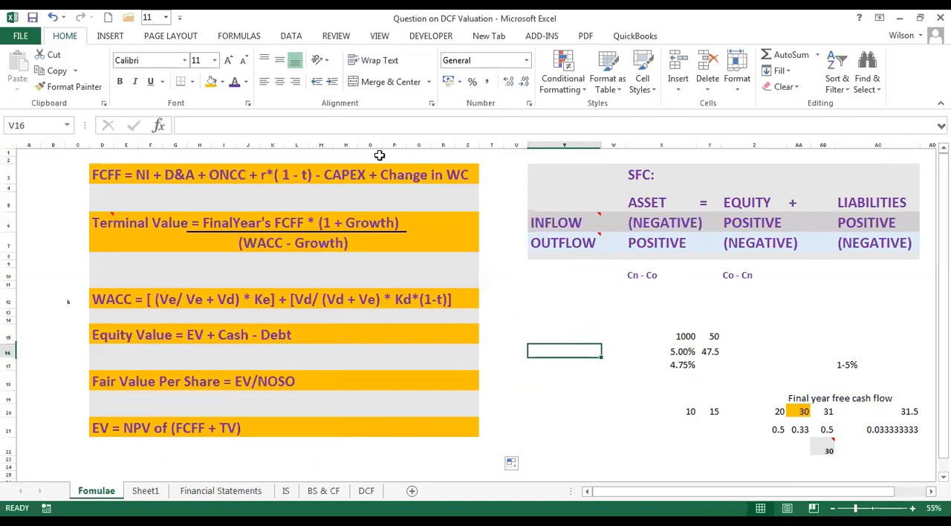
Insert a blank row above row 1 of the formula sheet.
left_click(10, 152)
right_click(10, 152)
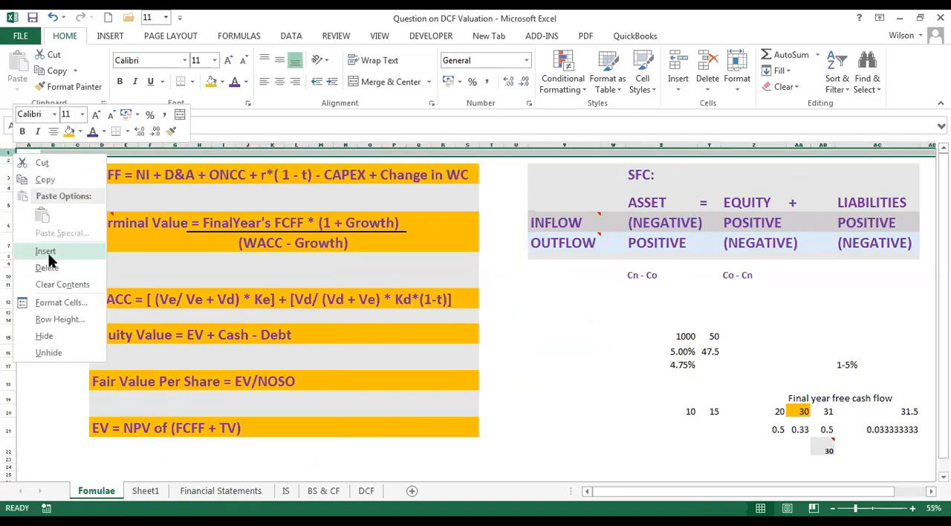
left_click(45, 251)
left_click(565, 338)
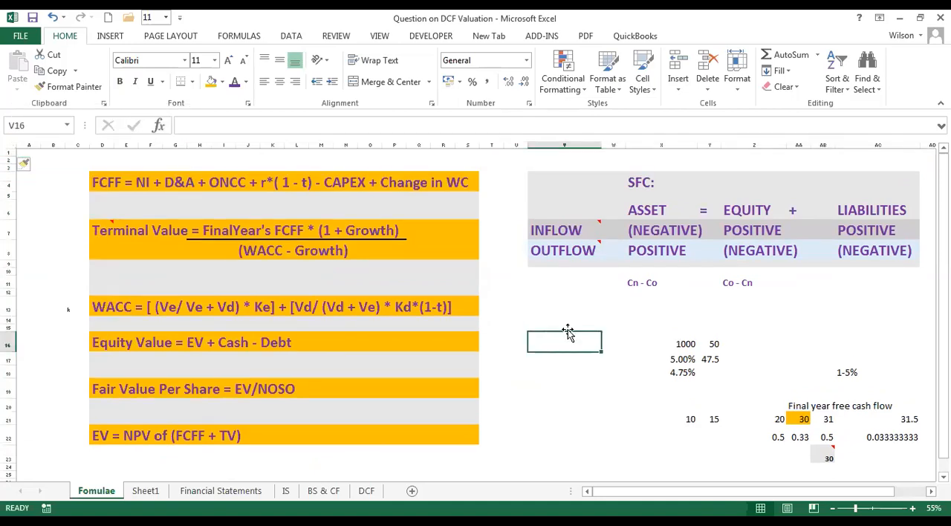
left_click(518, 271)
left_click(513, 208)
left_click(491, 159)
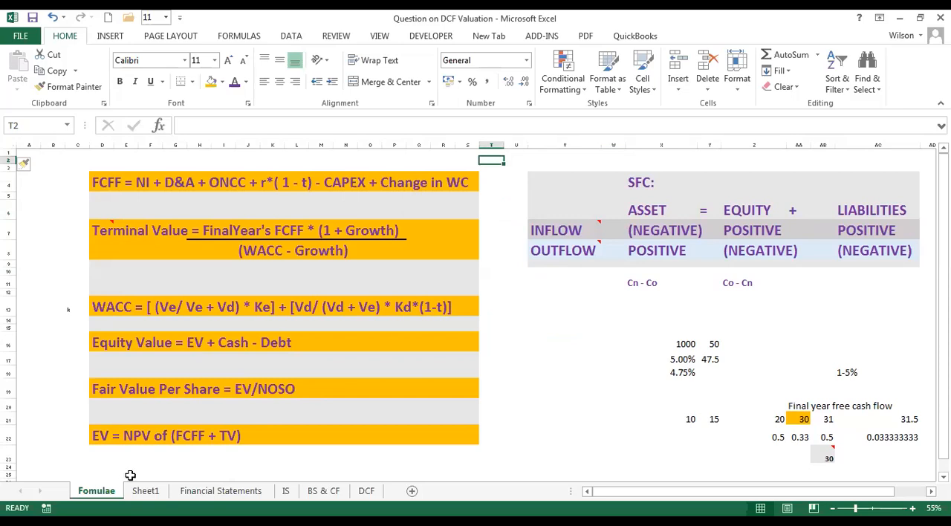
Look through the Financial Statements, Sheet1, DCF, BS & CF and IS sheets, and return to the Fomulae sheet.
left_click(191, 491)
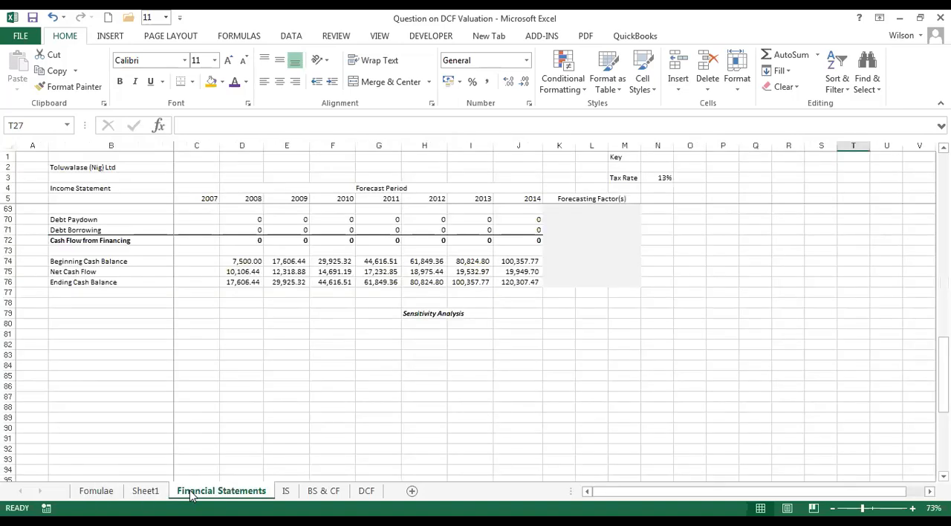
left_click(142, 492)
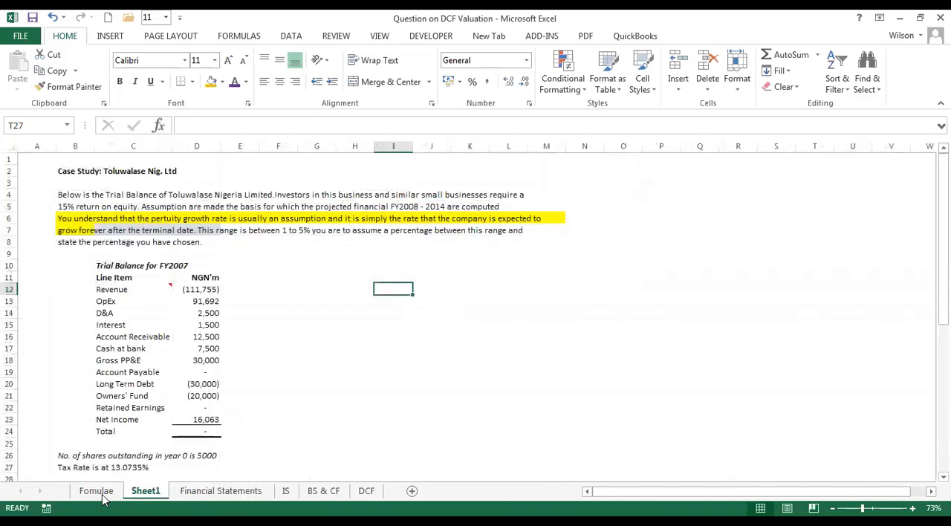
left_click(98, 494)
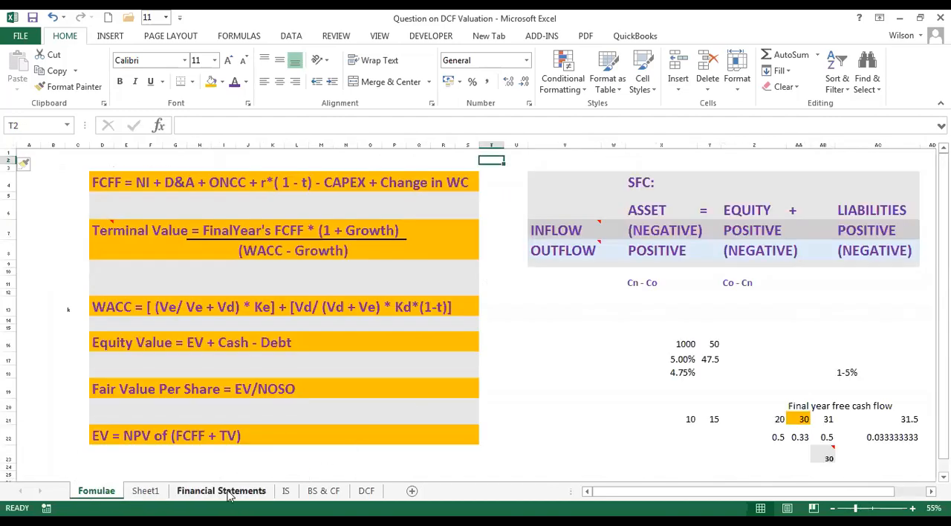
left_click(231, 494)
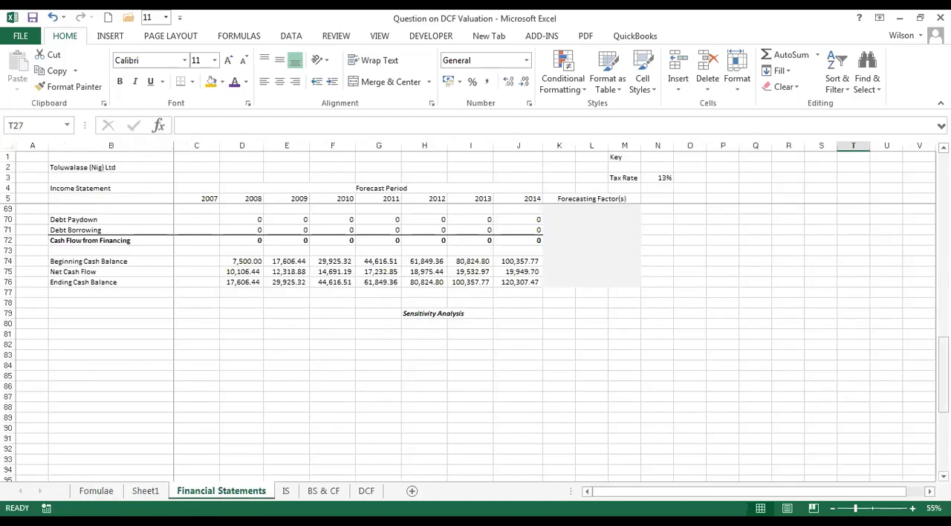
mouse_move(943, 375)
left_mouse_down()
mouse_move(943, 445)
mouse_move(943, 377)
left_mouse_up()
left_click_drag(943, 195, 879, 372)
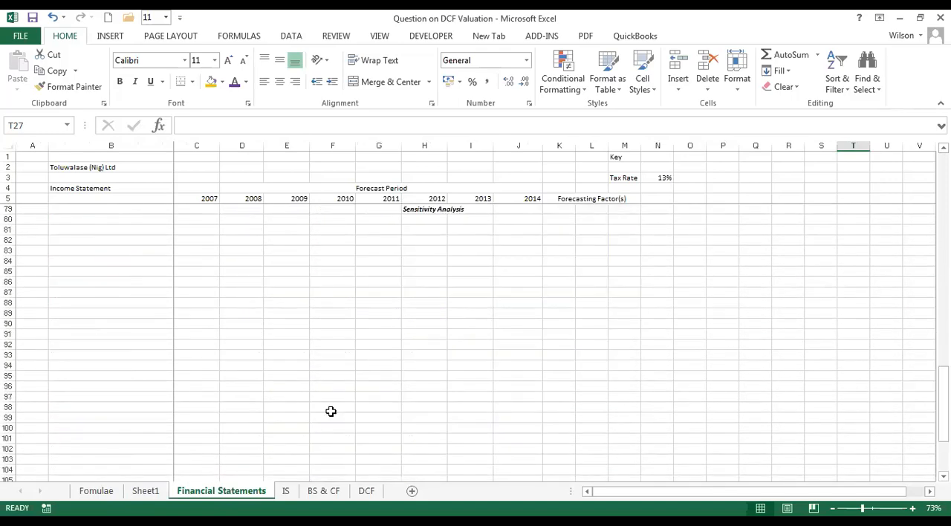
left_click(365, 493)
left_click(310, 492)
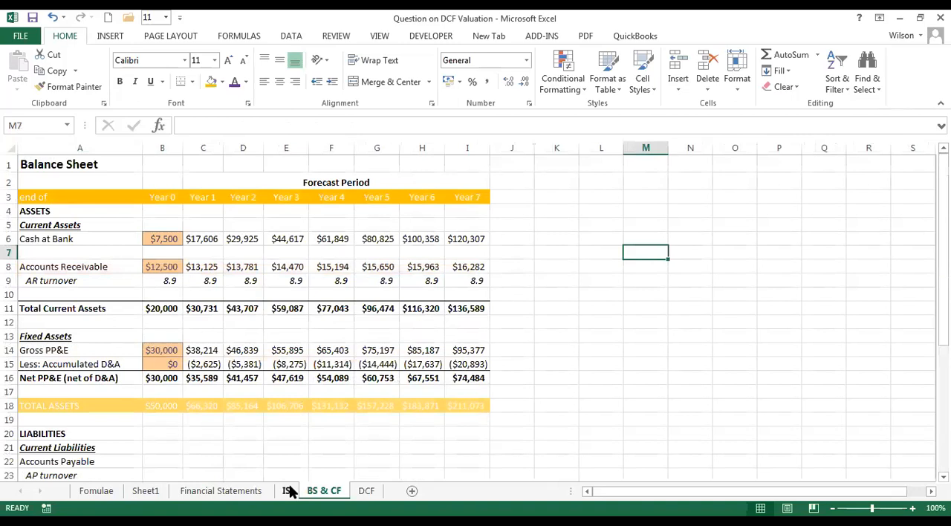
left_click(288, 491)
left_click(221, 492)
left_click(98, 493)
Highlight the whole block of DCF formulas from FCFF in row 4 down to EV in row 22.
left_click(106, 178)
left_click_drag(149, 182, 457, 434)
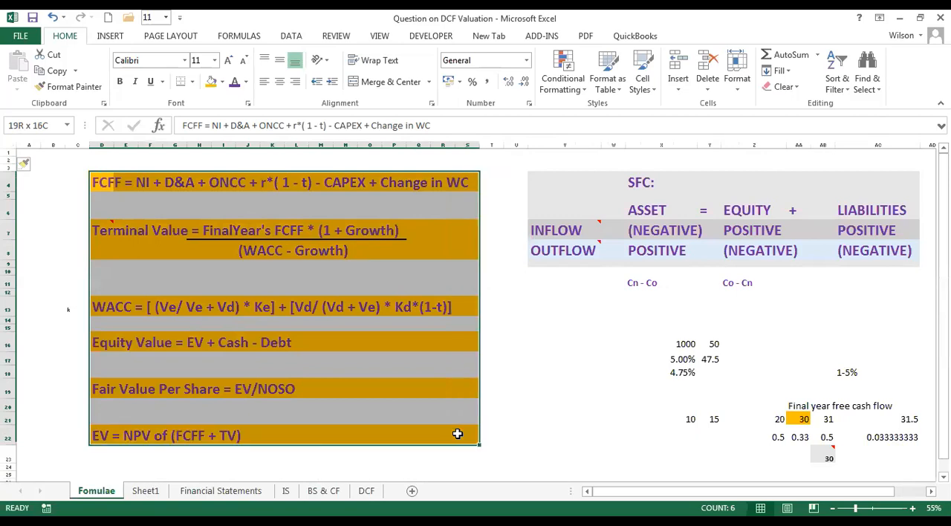
left_click(507, 420)
left_click(543, 320)
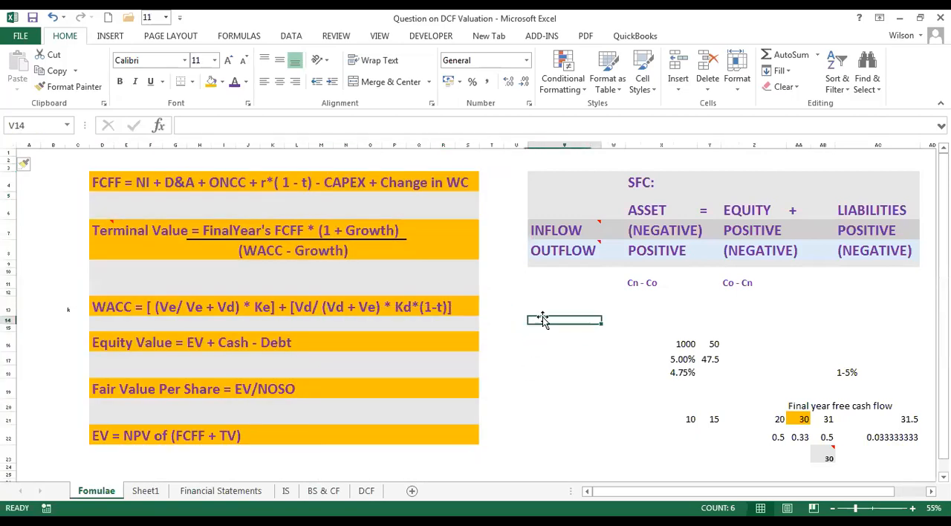
left_click(501, 255)
left_click(512, 204)
left_click(498, 186)
left_click(492, 151)
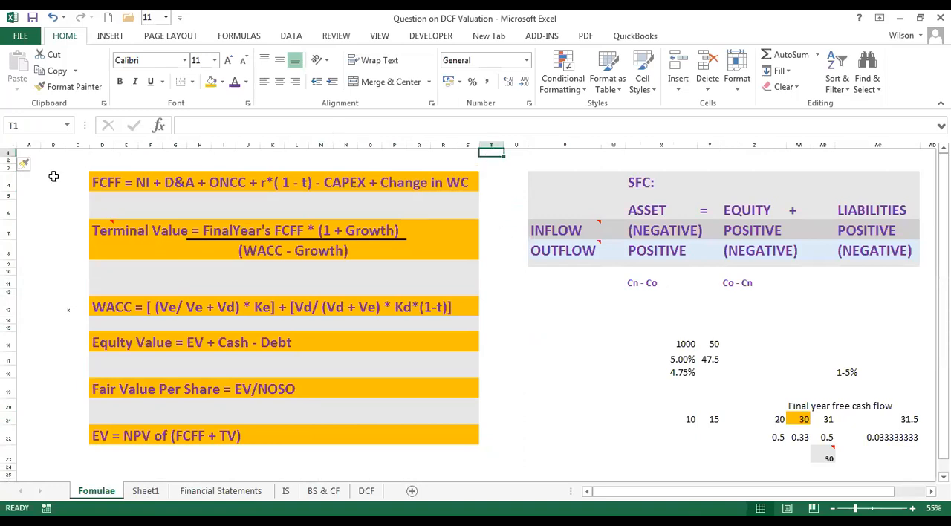
left_click(82, 159)
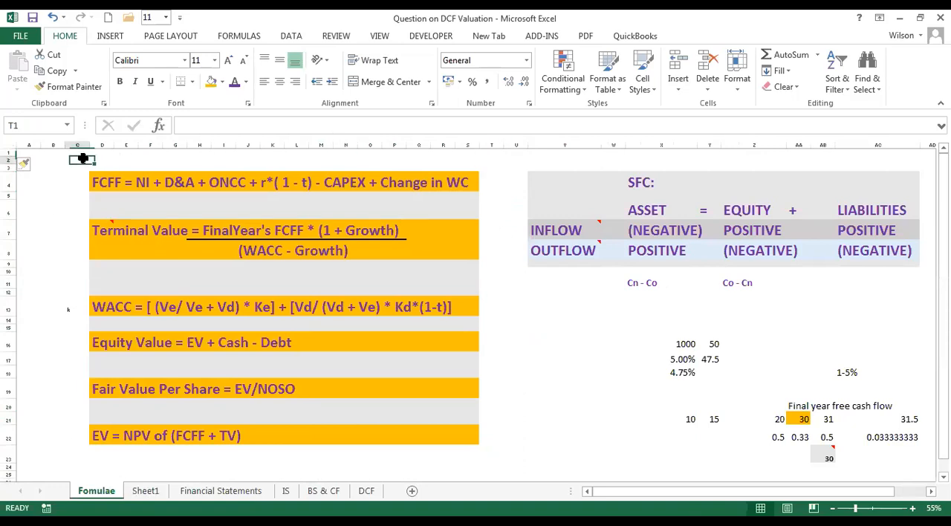
left_click(118, 159)
left_click(174, 158)
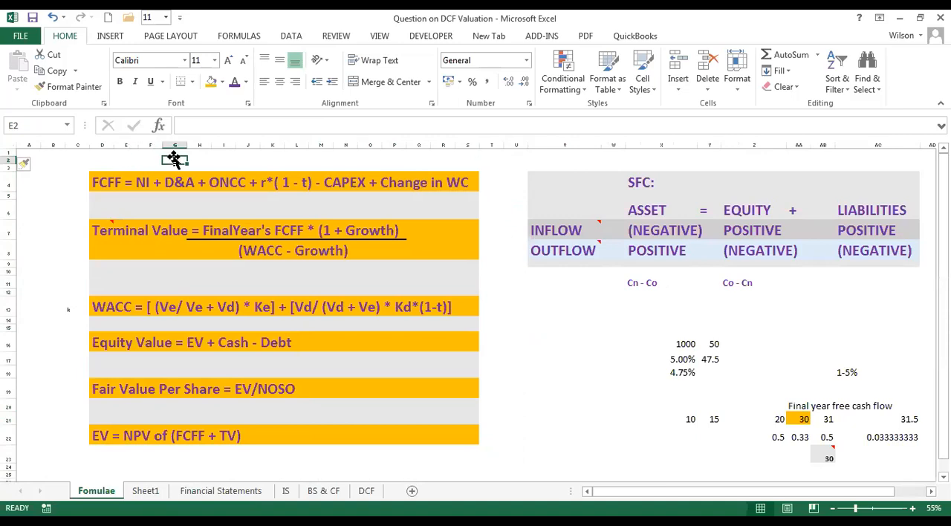
left_click(215, 160)
left_click(251, 159)
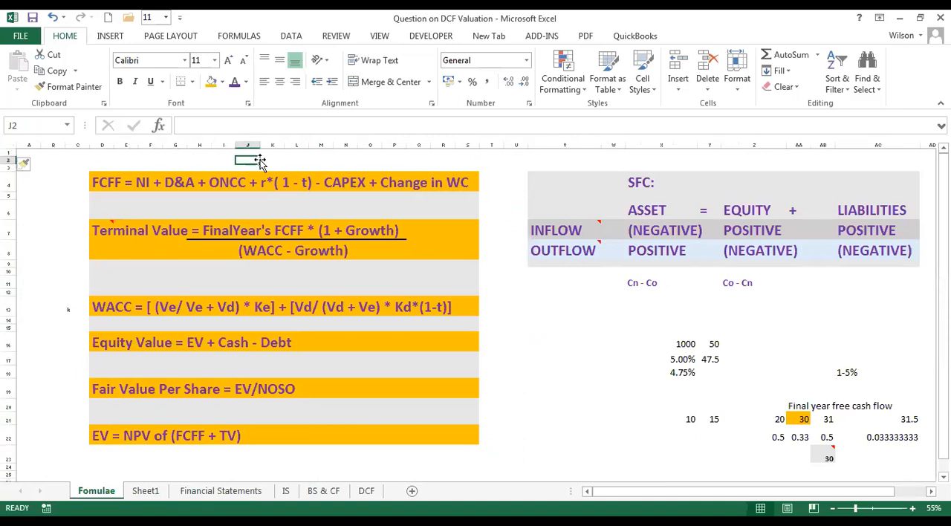
left_click(295, 159)
left_click(350, 159)
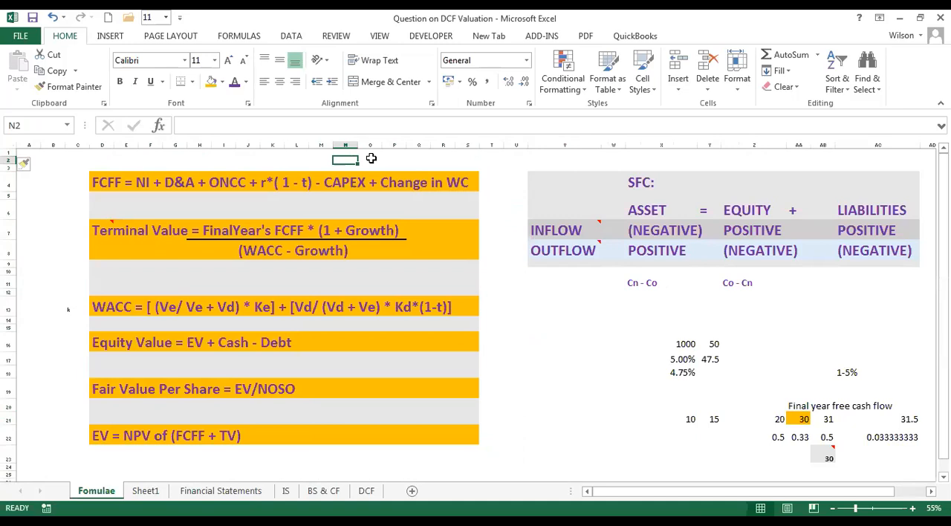
left_click(368, 160)
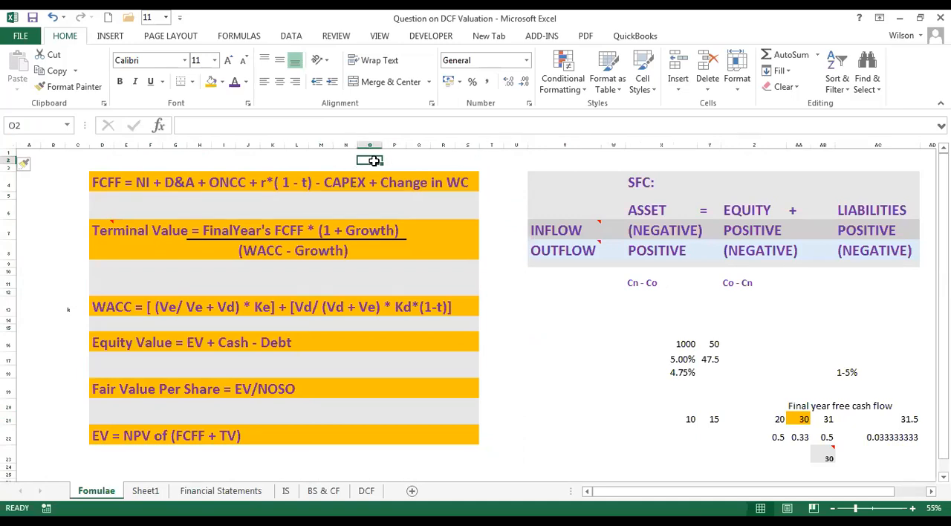
left_click(394, 161)
left_click(416, 161)
left_click(442, 162)
left_click(470, 160)
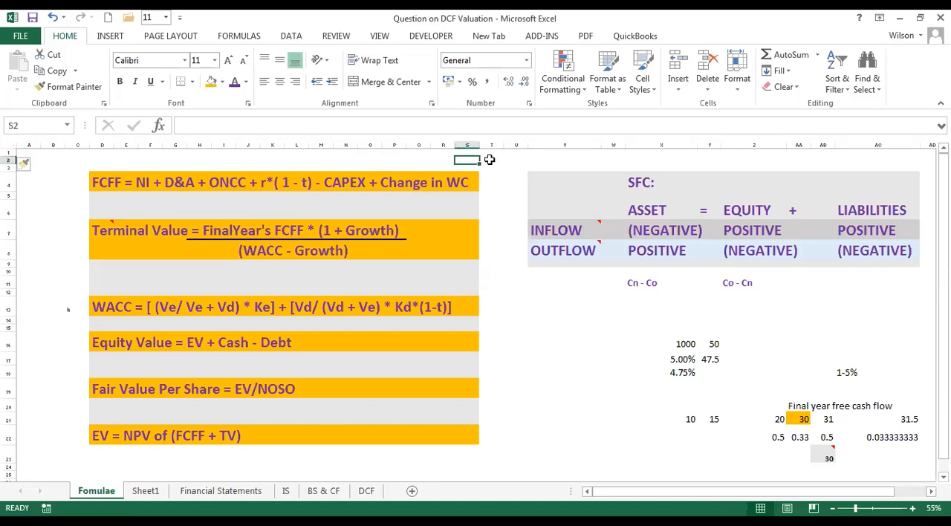
left_click(491, 161)
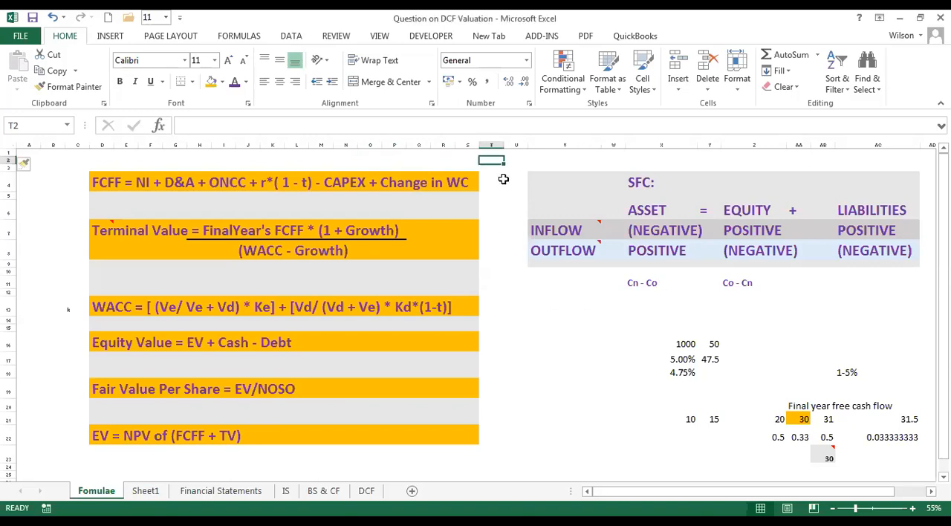
Highlight the blank gap in columns T and U and the DCF formula block, finishing on the FCFF formula in D4.
left_click_drag(493, 175, 510, 463)
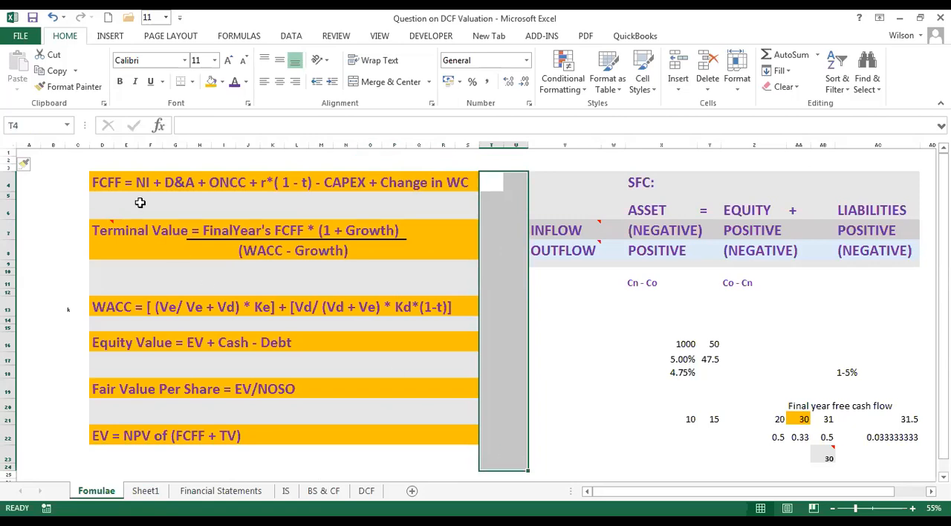
left_click(90, 178)
left_click_drag(90, 178, 466, 442)
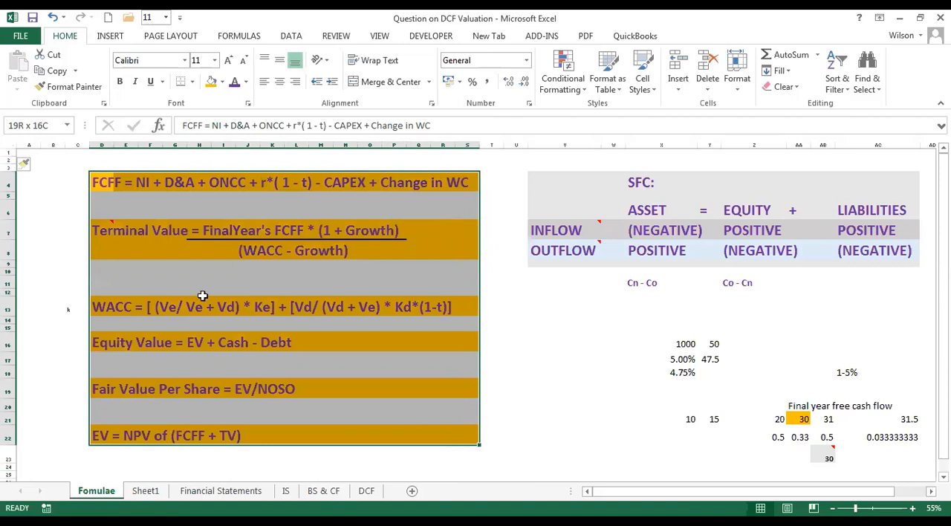
left_click(98, 183)
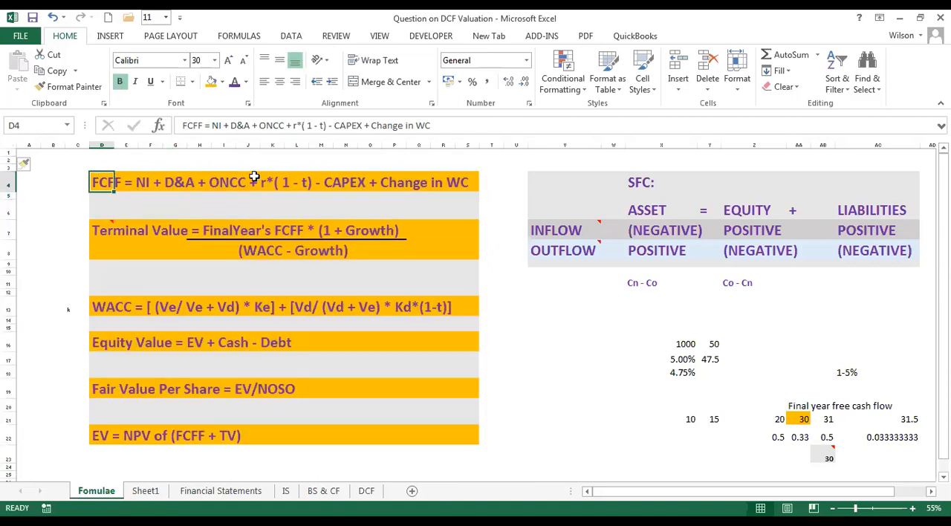
Review the Toluwalase case study on Sheet1, from the FY2007 trial balance to the numbered Other Assumptions starting at Total Revenue growth.
left_click(229, 491)
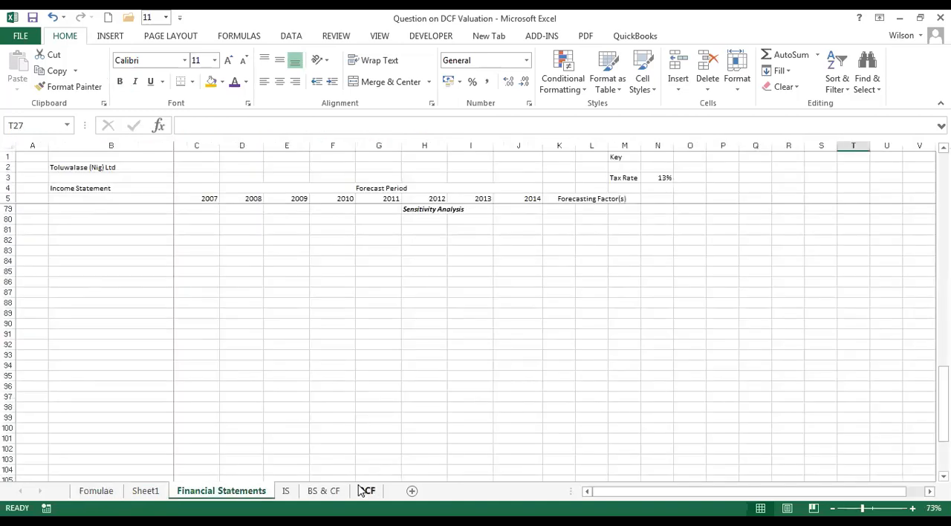
left_click(146, 491)
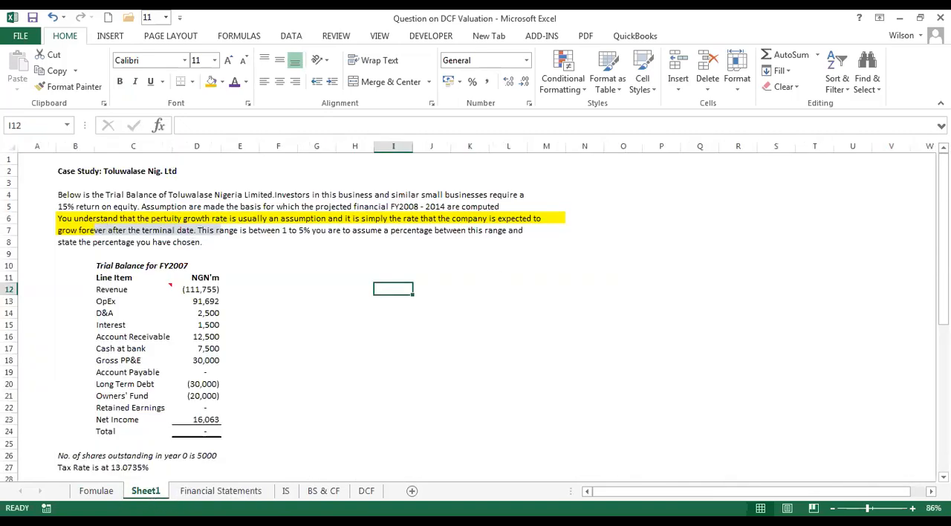
scroll(475, 312, "down", 7)
scroll(475, 312, "up", 7)
scroll(476, 317, "down", 5)
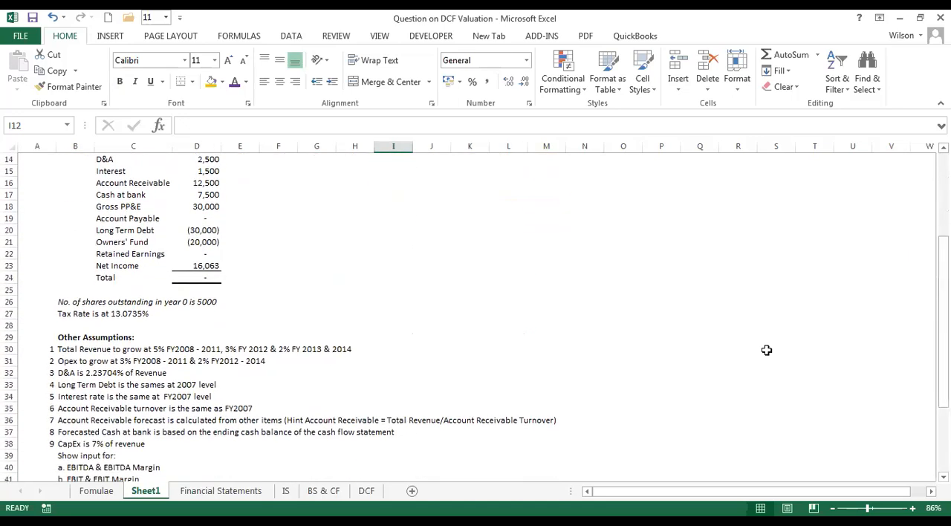
left_click_drag(69, 350, 70, 434)
left_click(73, 352)
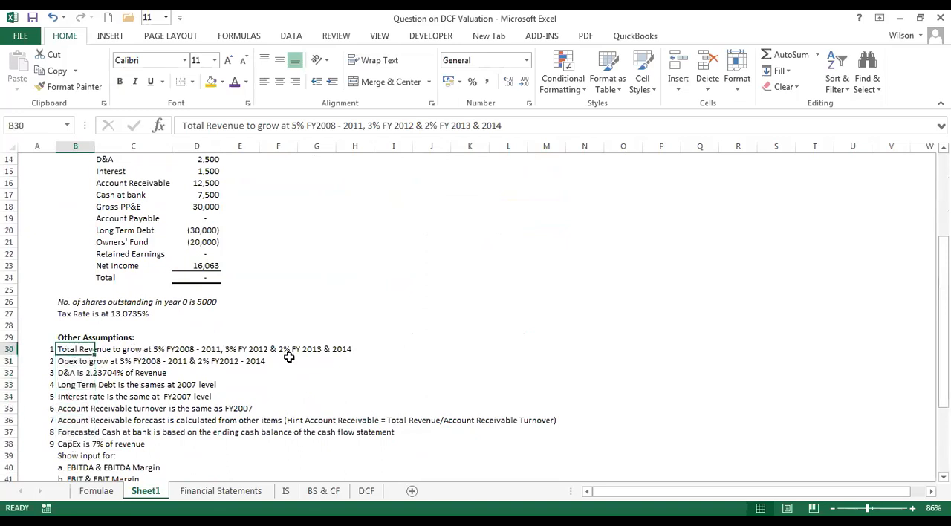
Examine the Forecasting Factor(s) on the Financial Statements sheet, highlighting the first factor column from Revenue to Net Income.
left_click(189, 492)
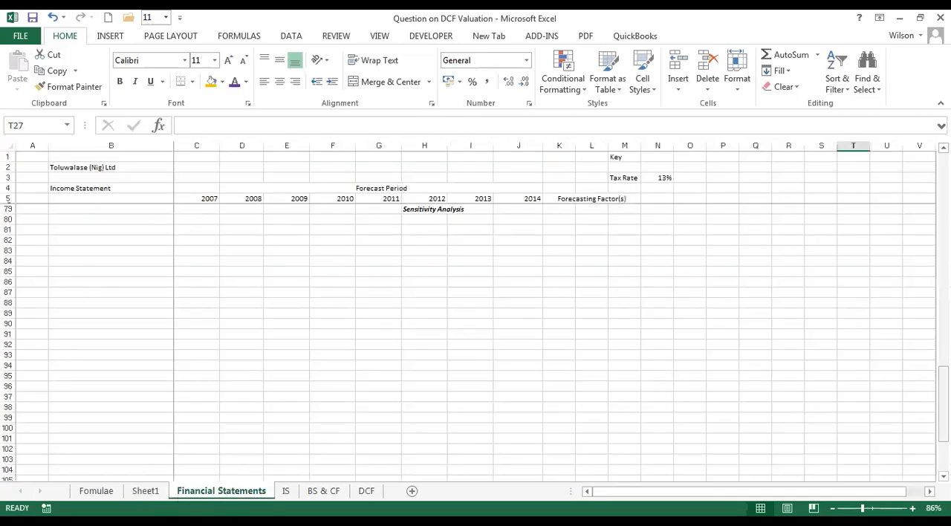
left_click_drag(943, 405, 942, 186)
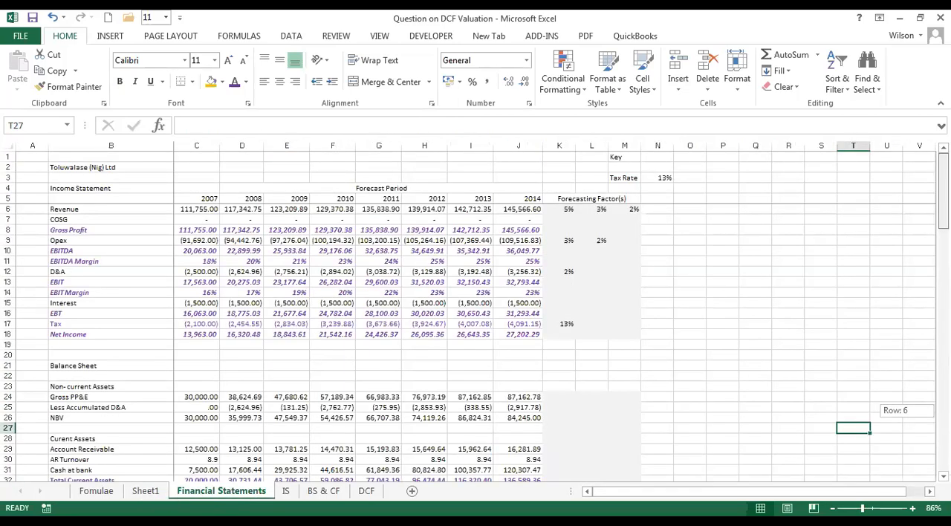
left_click(568, 200)
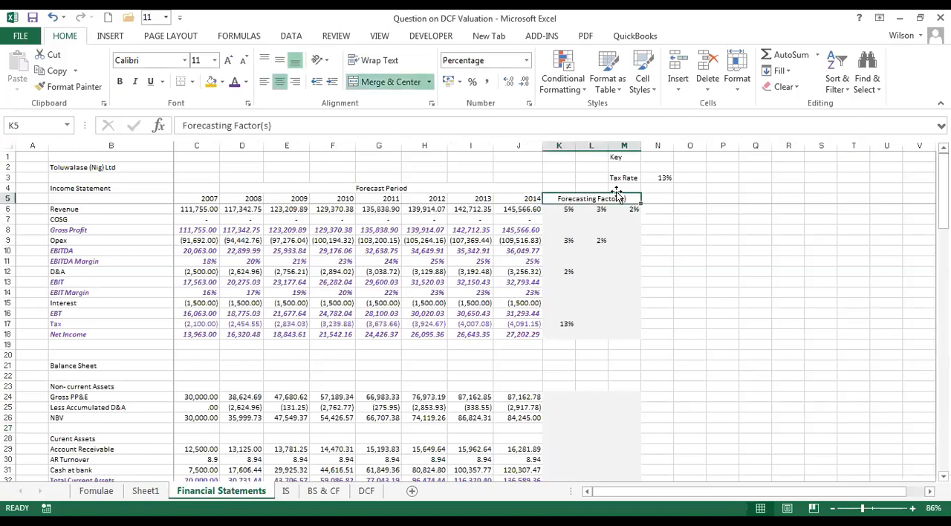
scroll(563, 209, "down", 1)
left_click_drag(563, 210, 570, 338)
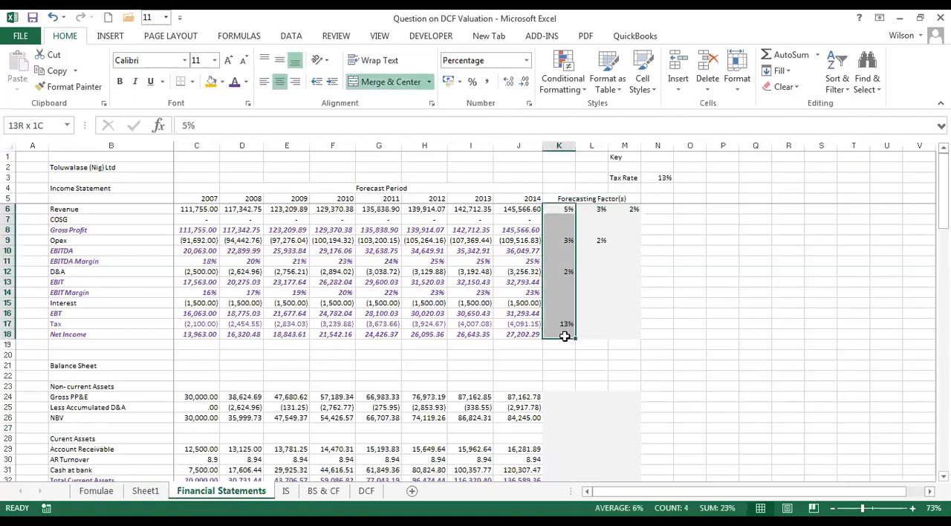
Review the Required section on Sheet1 and highlight its task list from row 47 to Stock Price in row 50.
left_click(562, 210)
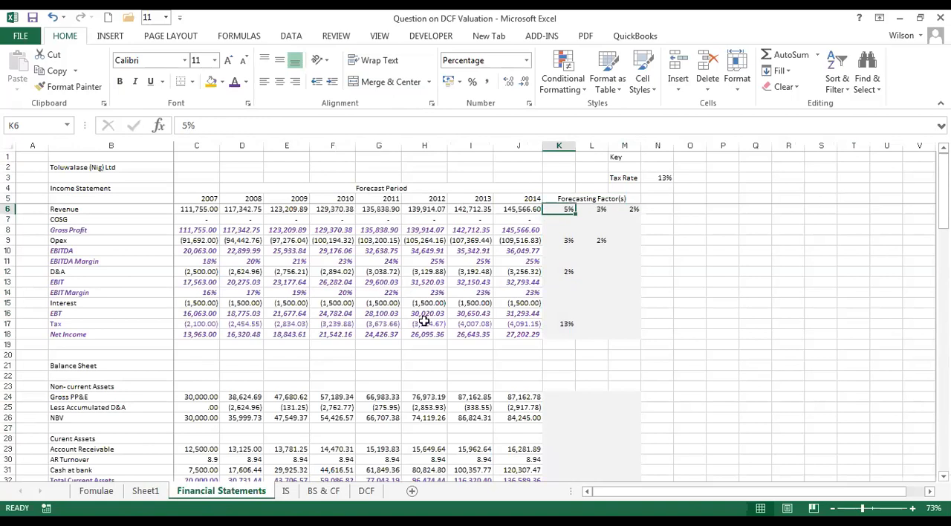
left_click(95, 492)
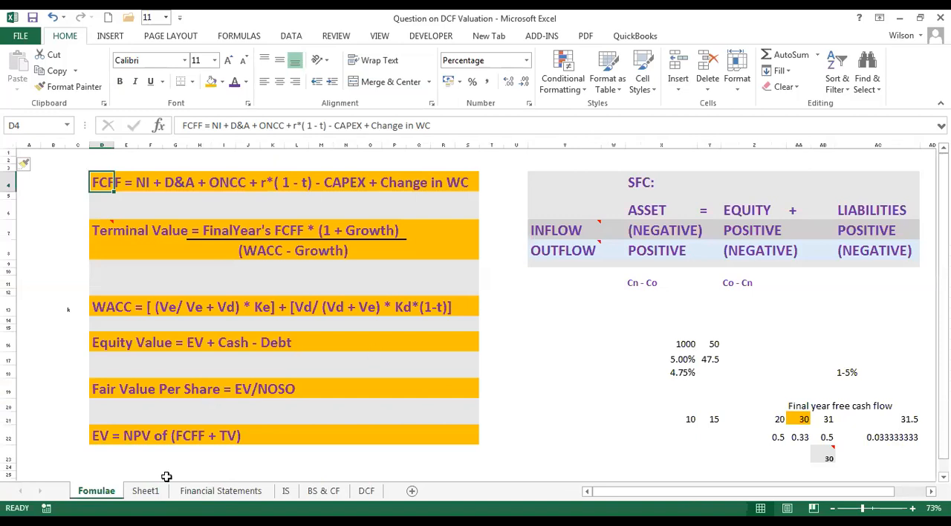
left_click(146, 491)
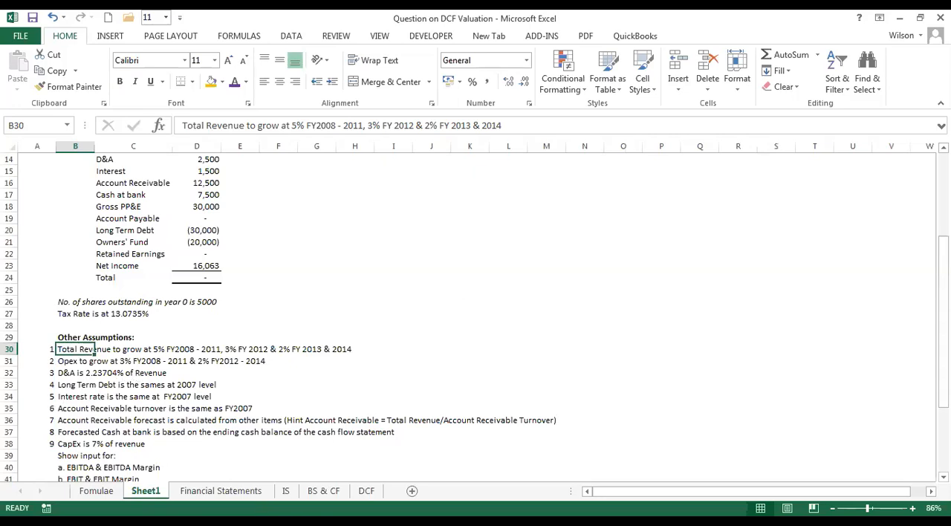
left_click_drag(943, 245, 943, 305)
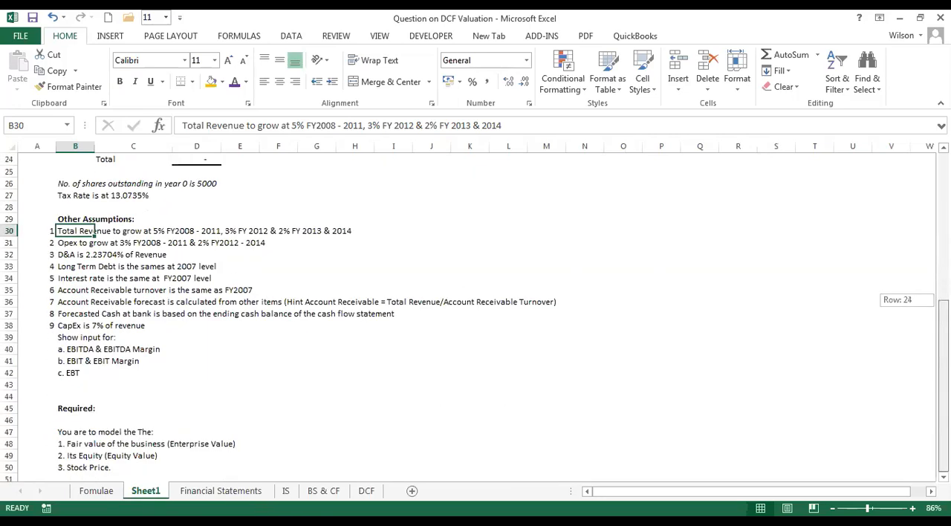
scroll(356, 439, "down", 2)
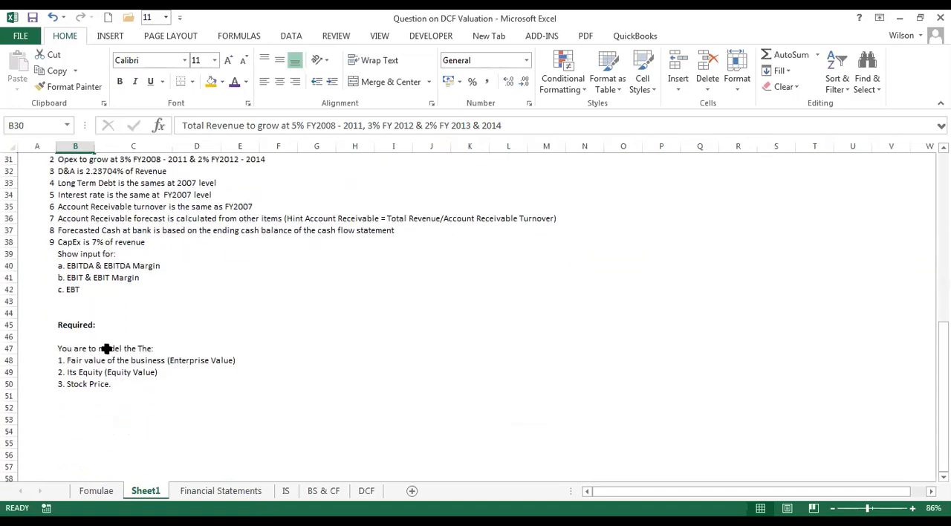
left_click(208, 359)
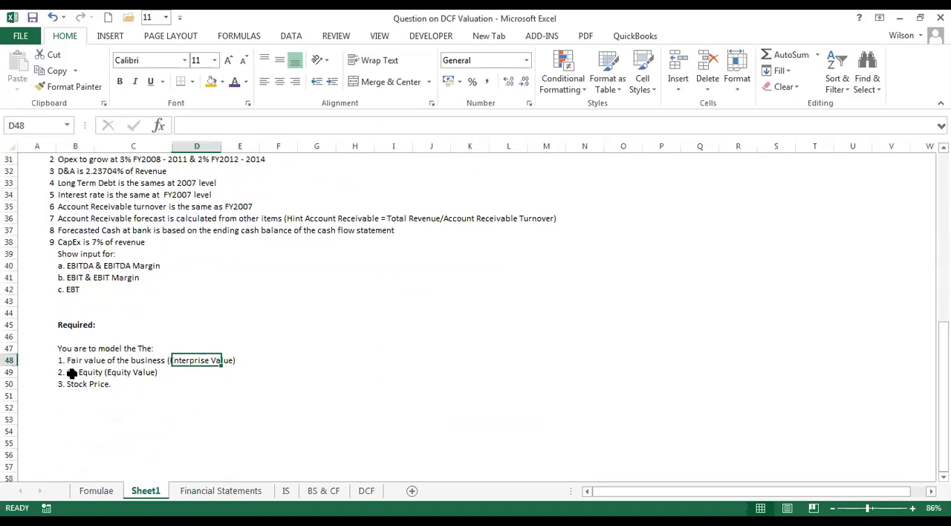
left_click(71, 374)
left_click(110, 375)
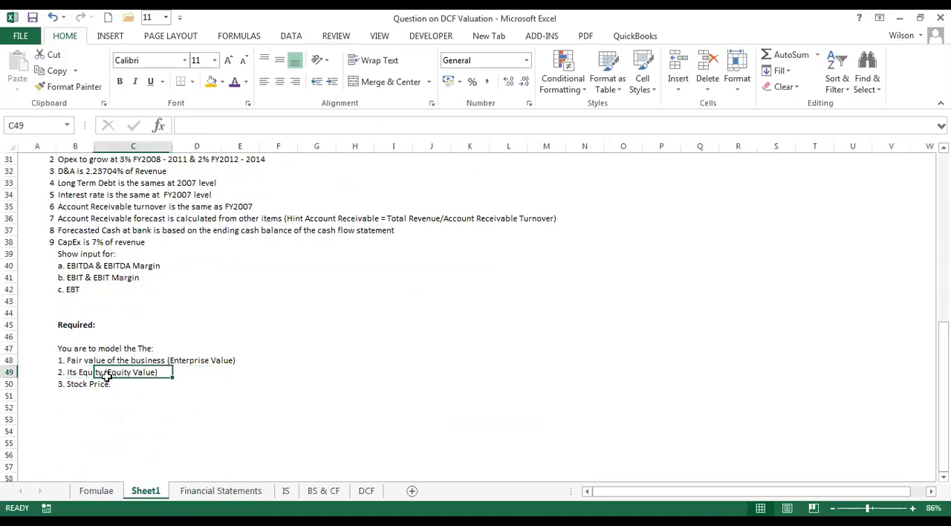
left_click(75, 380)
left_click(178, 313)
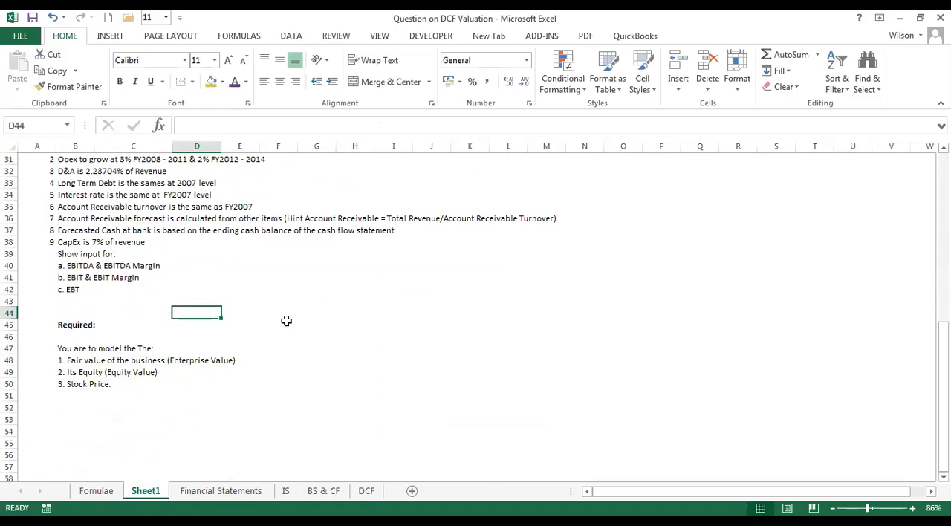
left_click_drag(74, 346, 77, 385)
Look through the Financial Statements sheet, from the Income Statement to the Sensitivity Analysis heading in row 79.
left_click(231, 492)
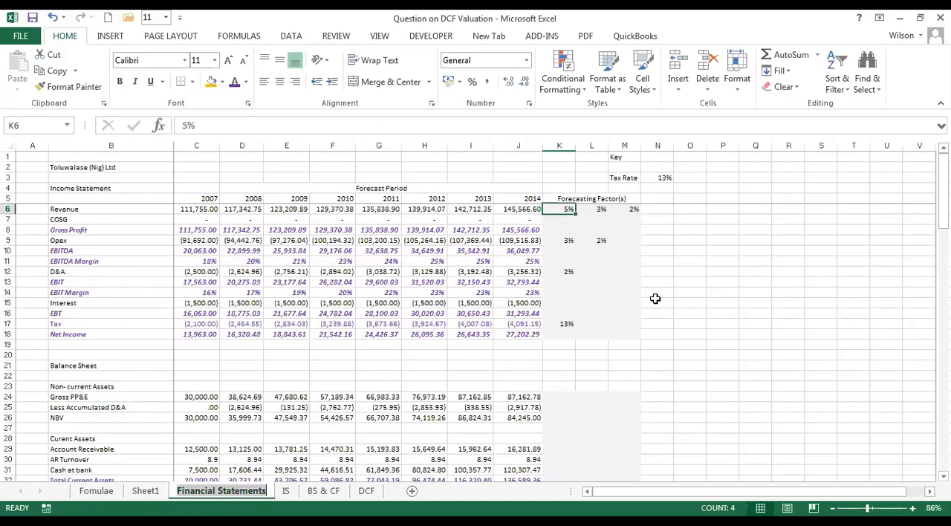
left_click_drag(944, 199, 944, 392)
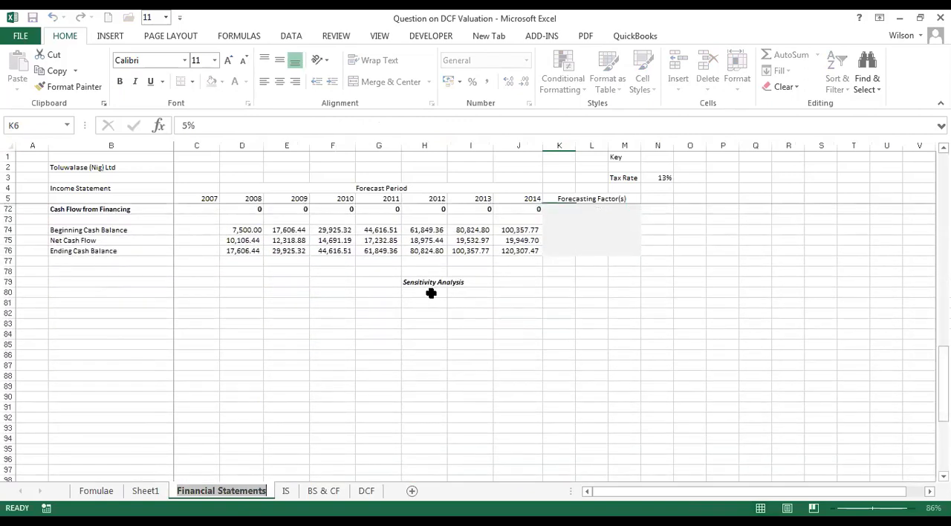
left_click(429, 293)
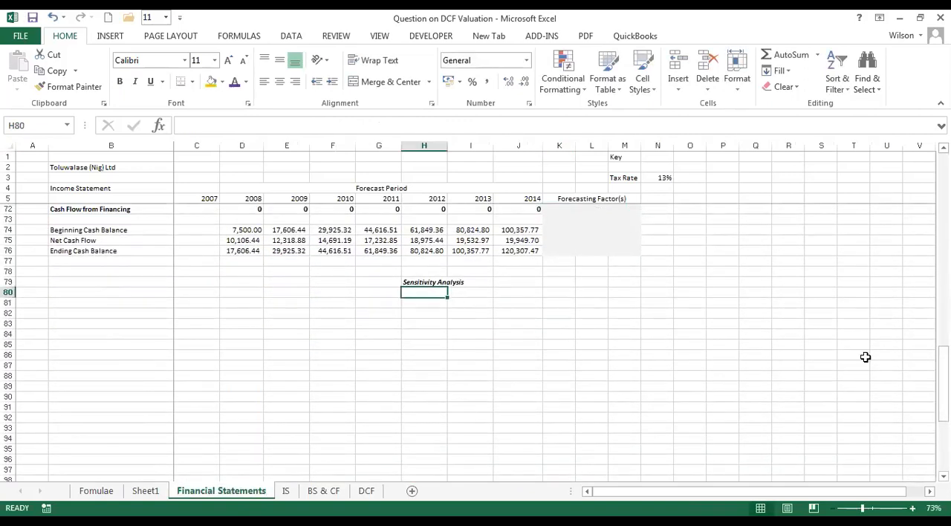
left_click_drag(943, 376, 943, 190)
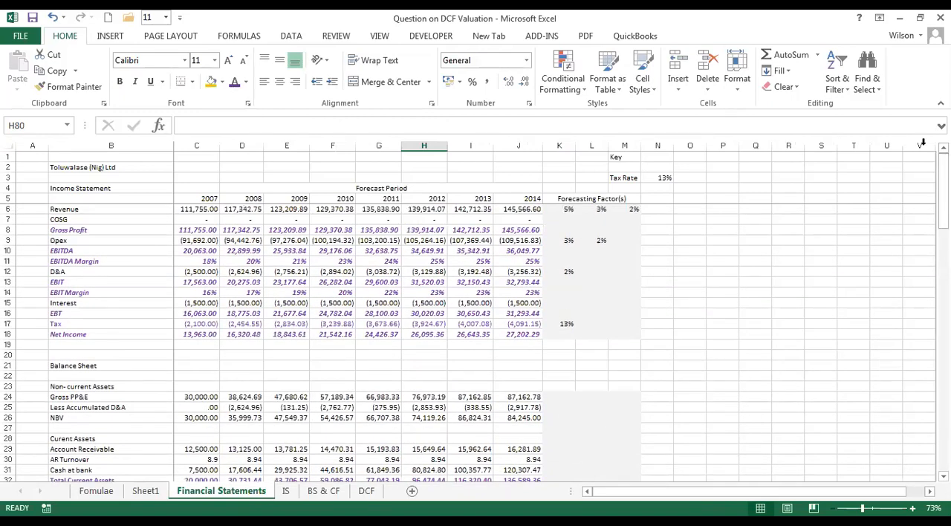
left_click(96, 491)
left_click(221, 491)
left_click(251, 229)
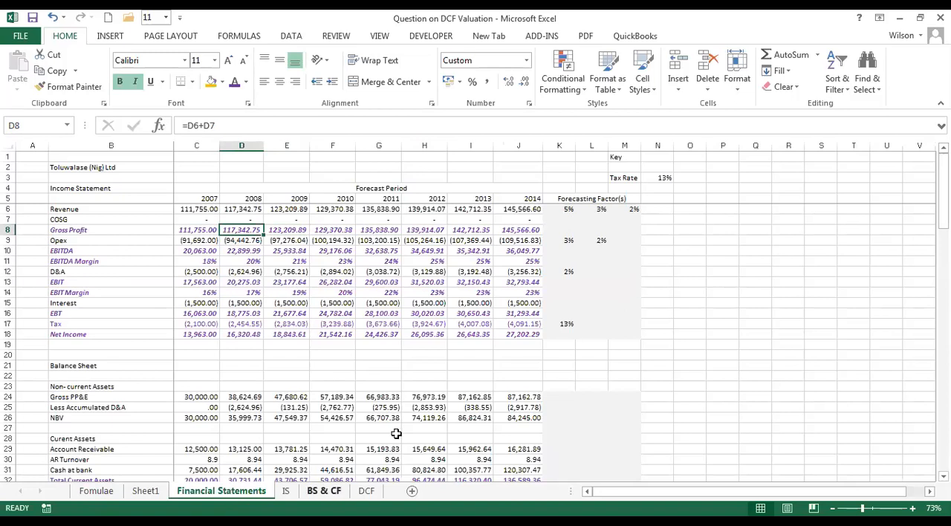
left_click(663, 241)
left_click(715, 228)
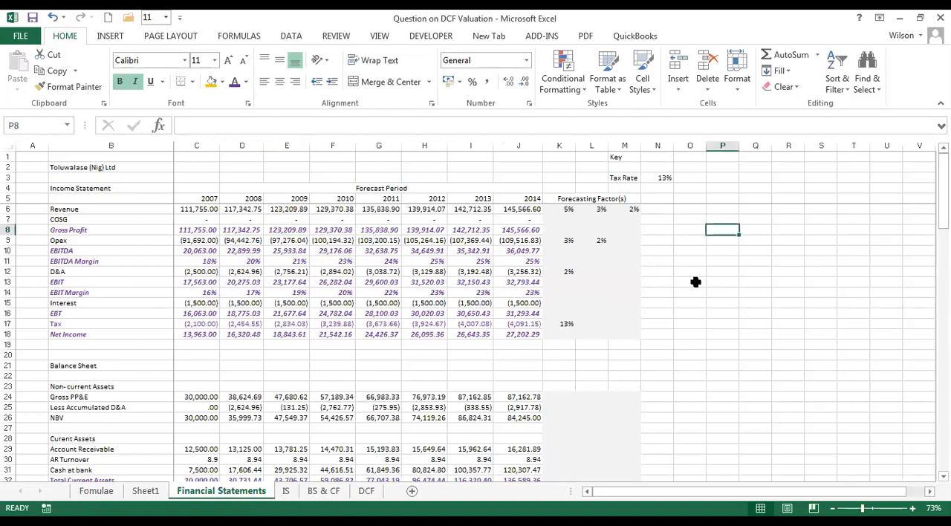
left_click(676, 271)
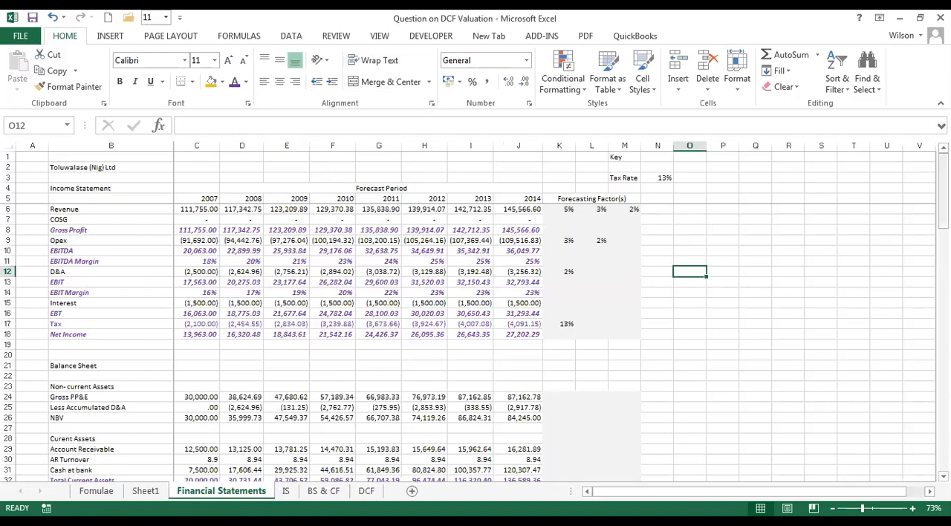
left_click_drag(943, 202, 944, 428)
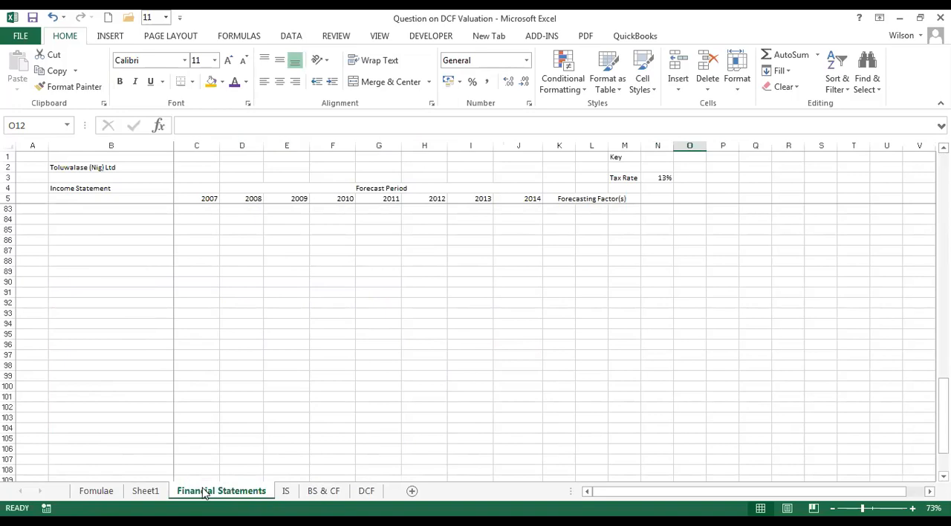
Review the Fomulae sheet and highlight column D of the DCF formulas from FCFF in row 4 to EV in row 22.
left_click(104, 494)
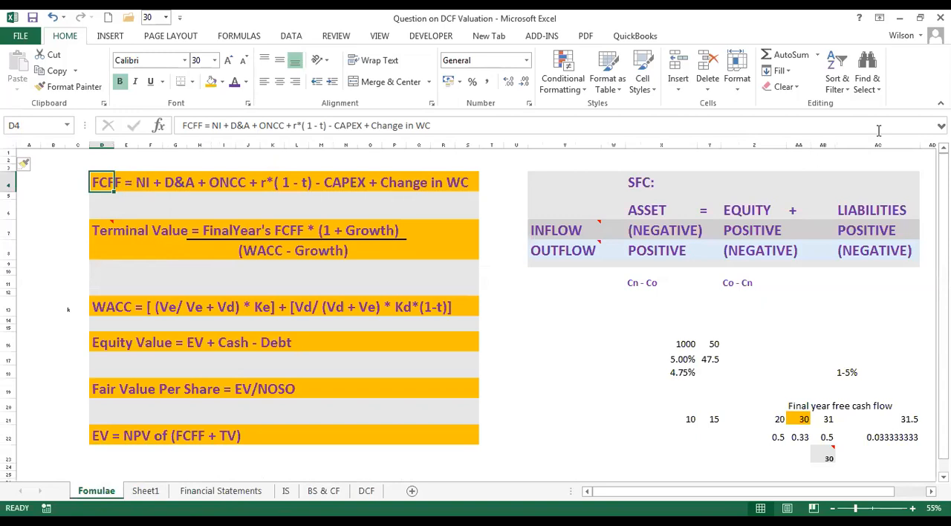
left_click_drag(943, 184, 944, 191)
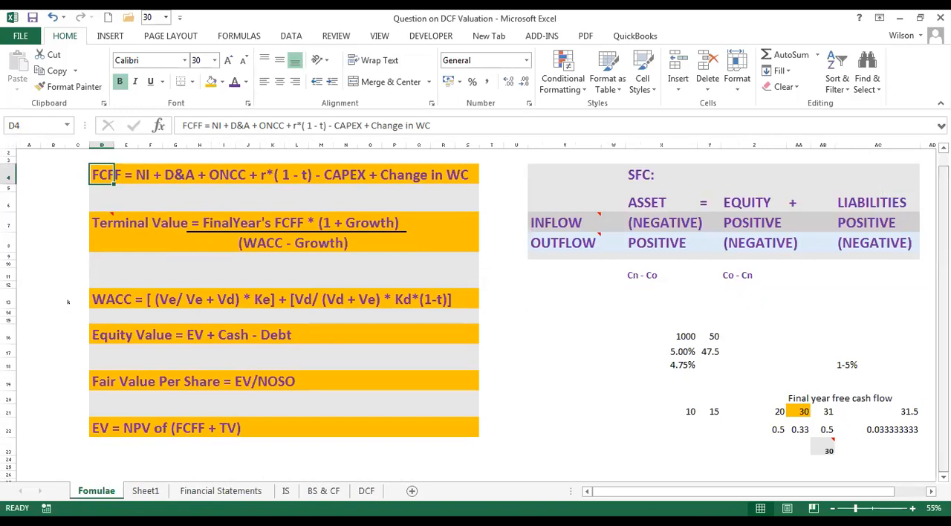
scroll(24, 163, "up", 1)
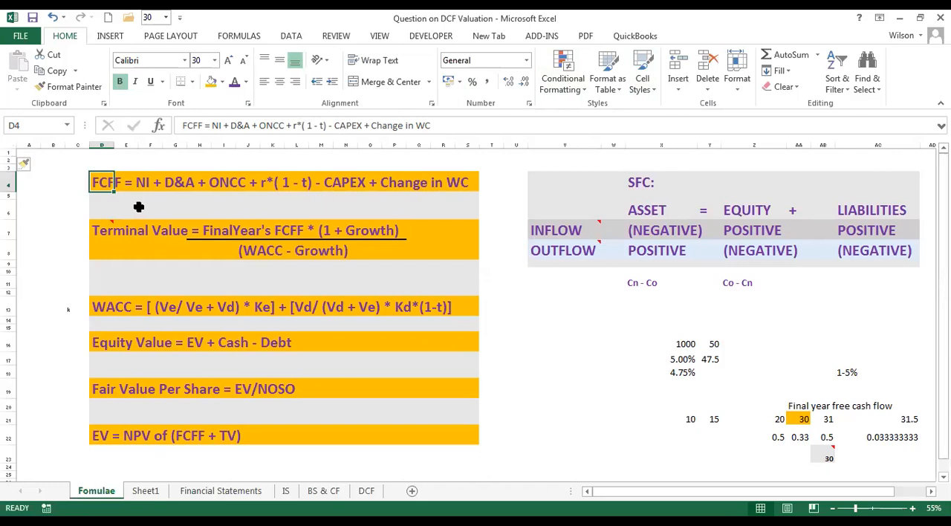
left_click(558, 282)
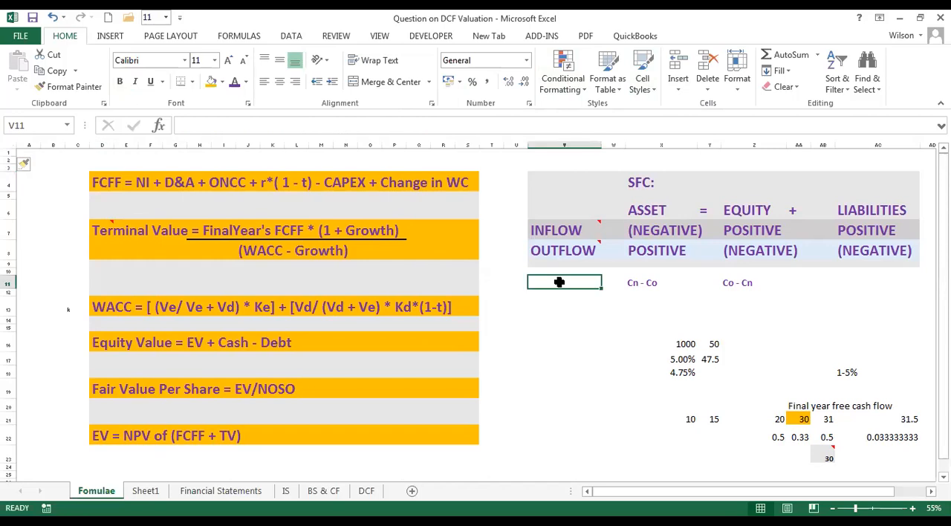
left_click(104, 188)
left_click_drag(104, 188, 95, 439)
left_click_drag(97, 440, 96, 440)
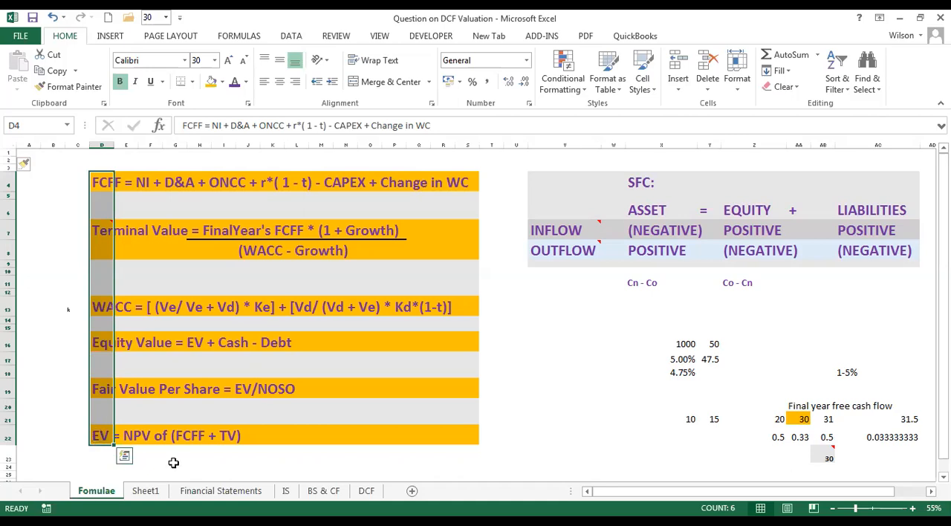
Check the Forecast Income Statement on the IS sheet and the Balance Sheet on the BS & CF sheet.
left_click(148, 492)
left_click(197, 492)
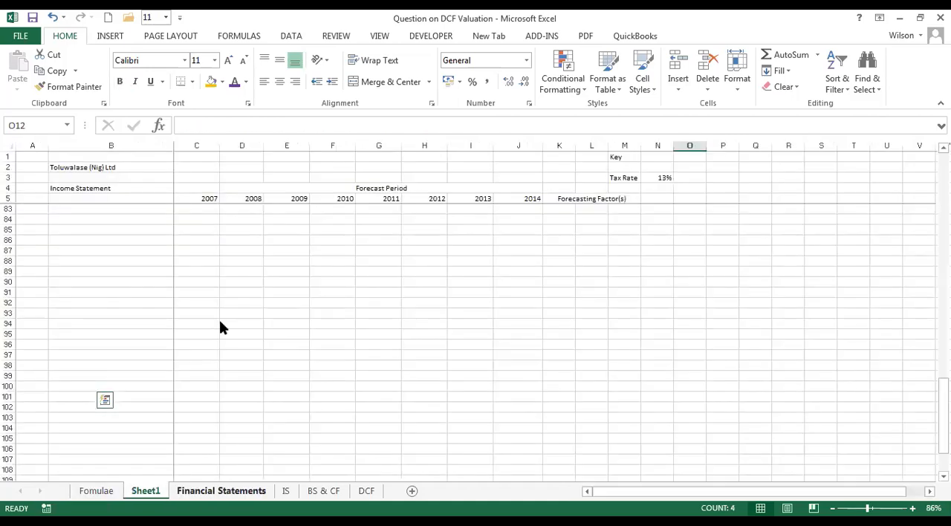
left_click(284, 490)
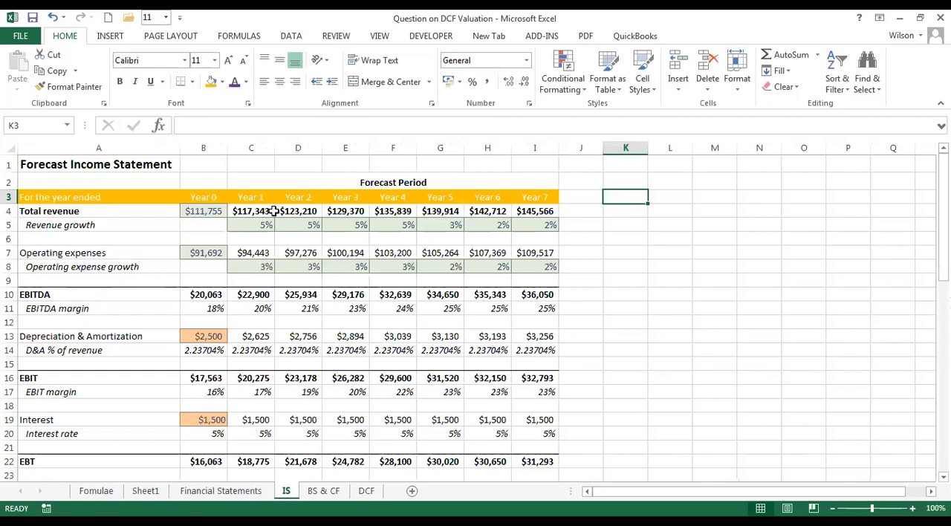
left_click(328, 492)
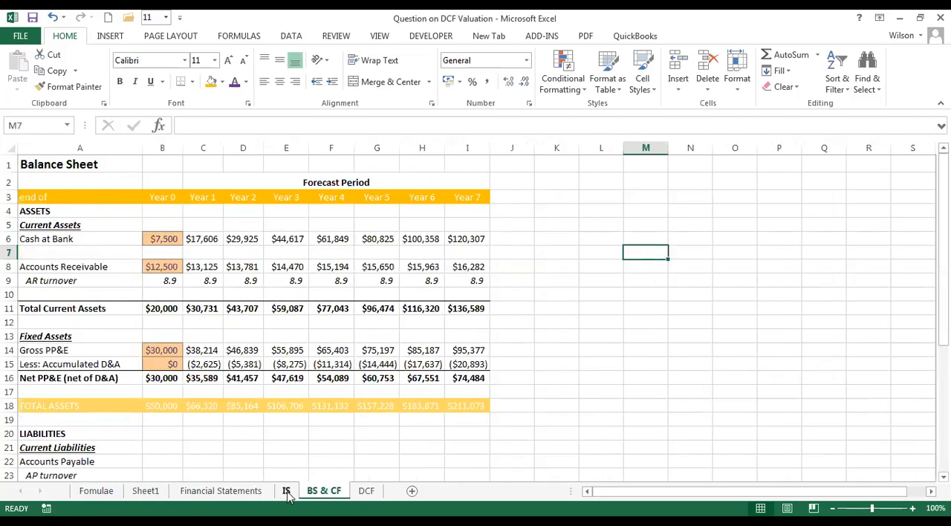
left_click(289, 496)
key("ctrl+Page_Up")
key("ctrl+Page_Up")
key("ctrl+Page_Up")
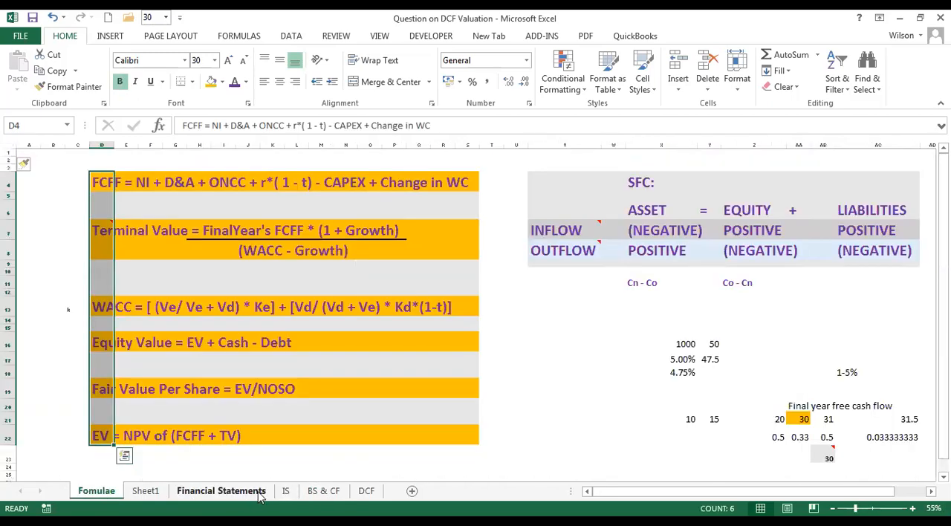
Hide the IS, BS & CF and DCF sheets, and return to the Fomulae sheet.
left_click(289, 493)
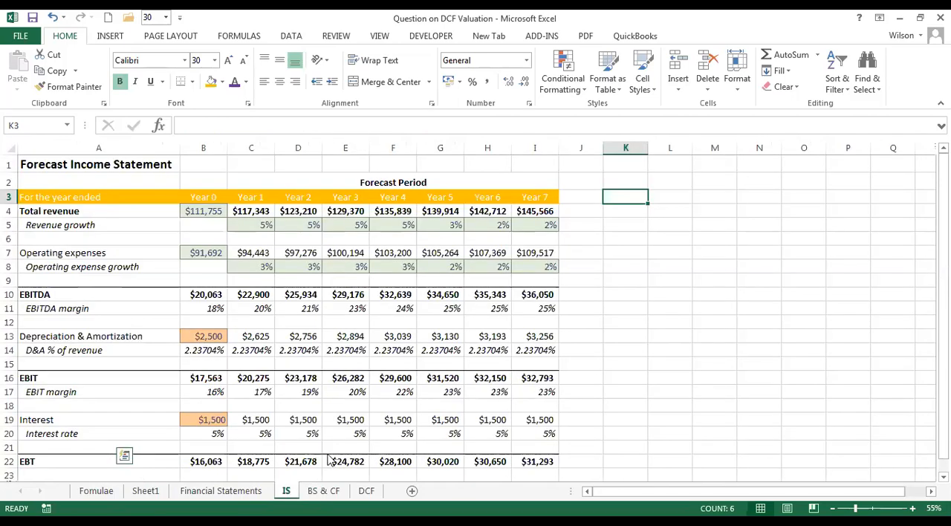
right_click(288, 492)
left_click(333, 454)
right_click(295, 497)
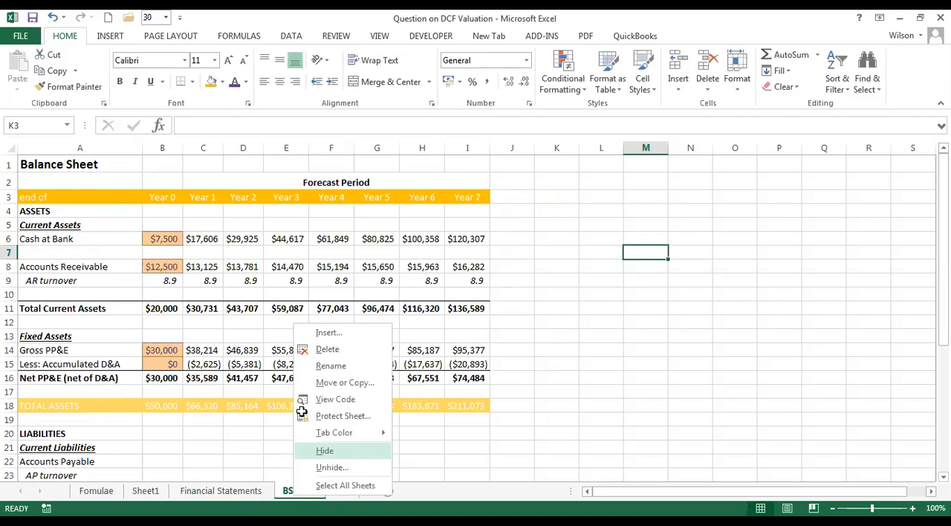
left_click(349, 452)
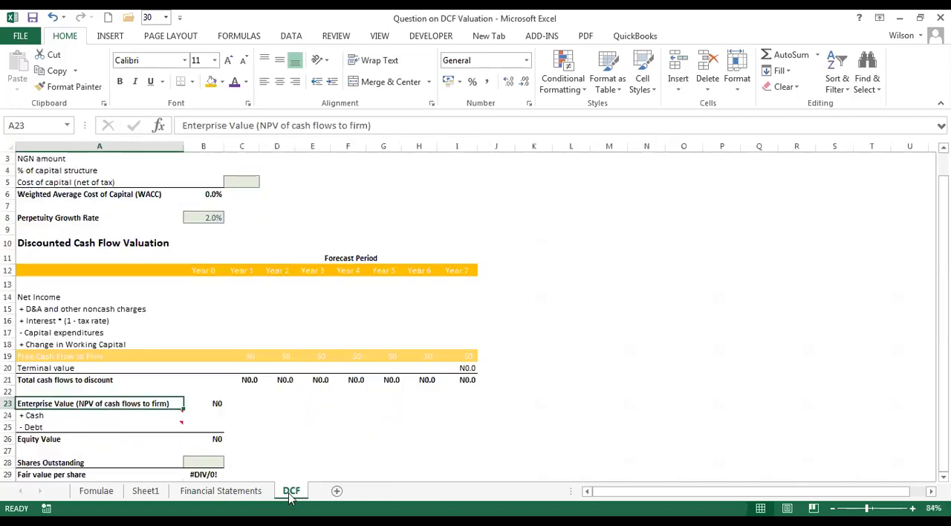
right_click(290, 496)
left_click(335, 450)
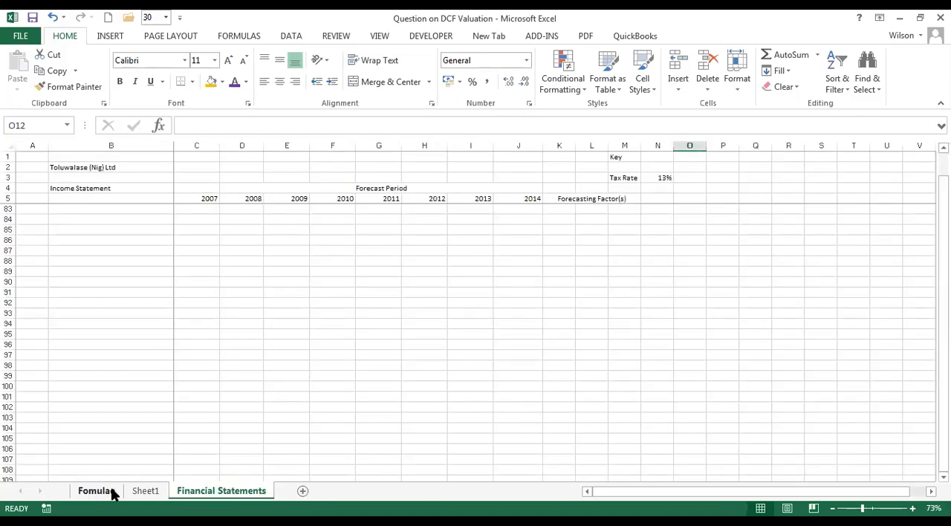
left_click(111, 494)
left_click(561, 392)
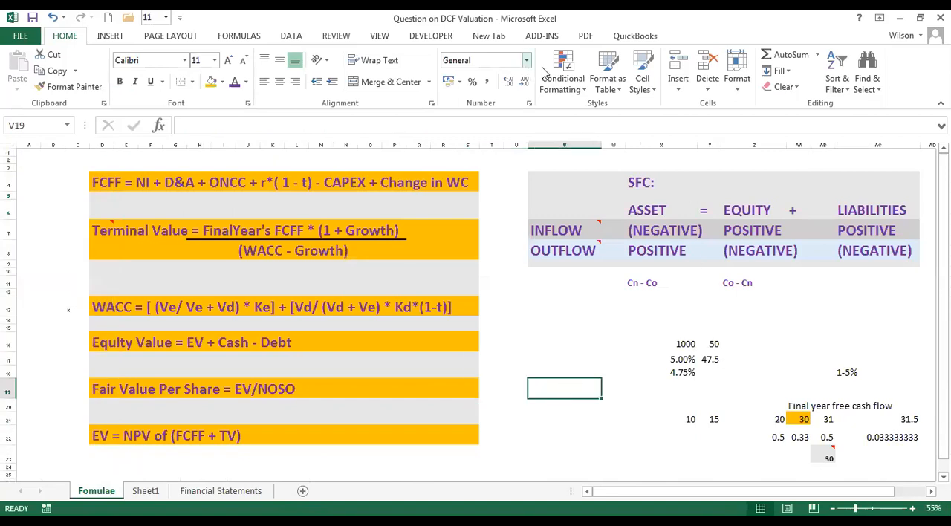